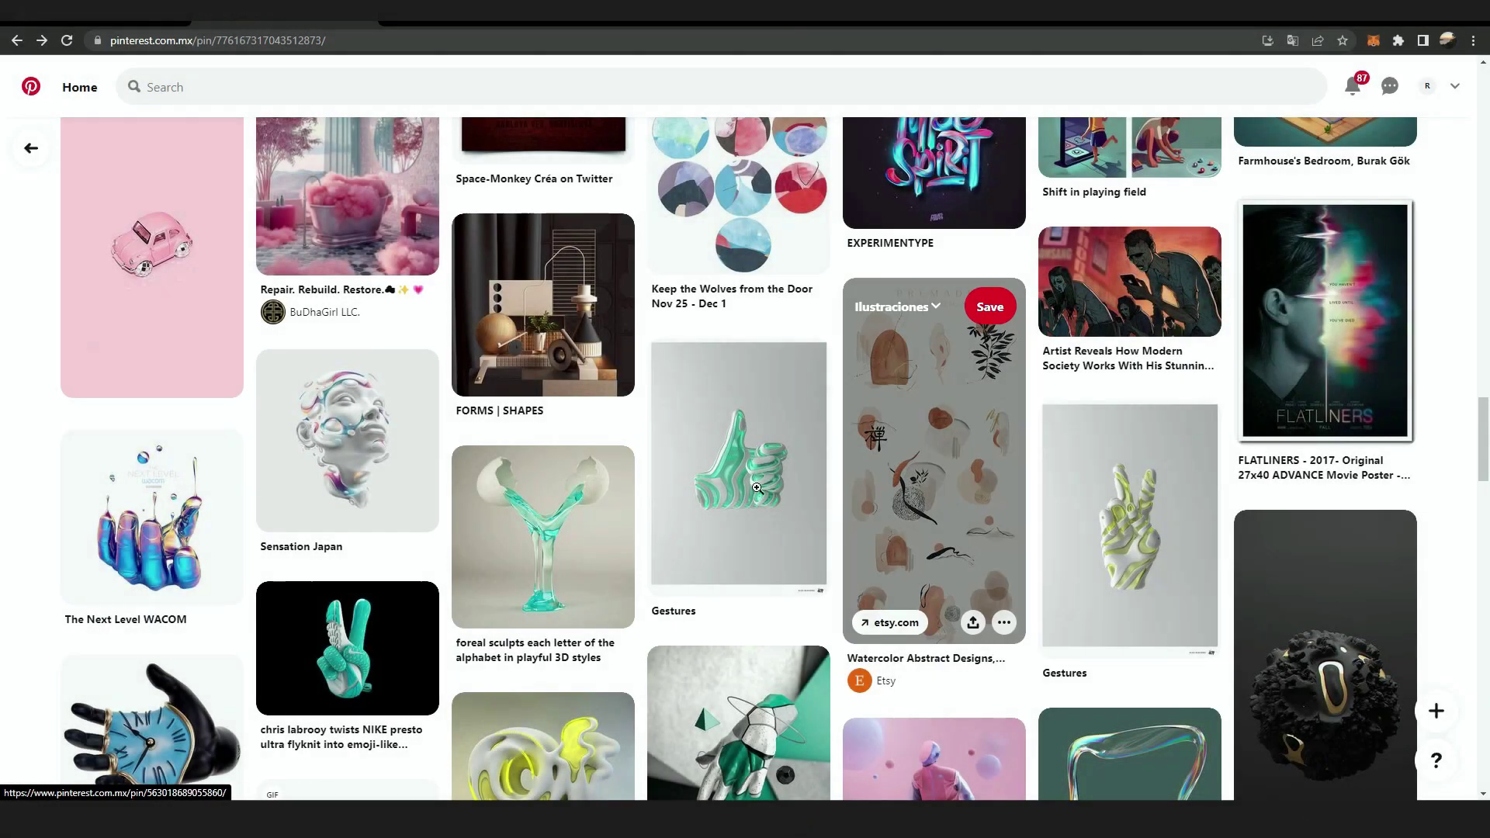
- Examine the sphere's geometry node tree and the displaced surface of the finished hand model
{"action": "left_click", "coordinate": [713, 444]}
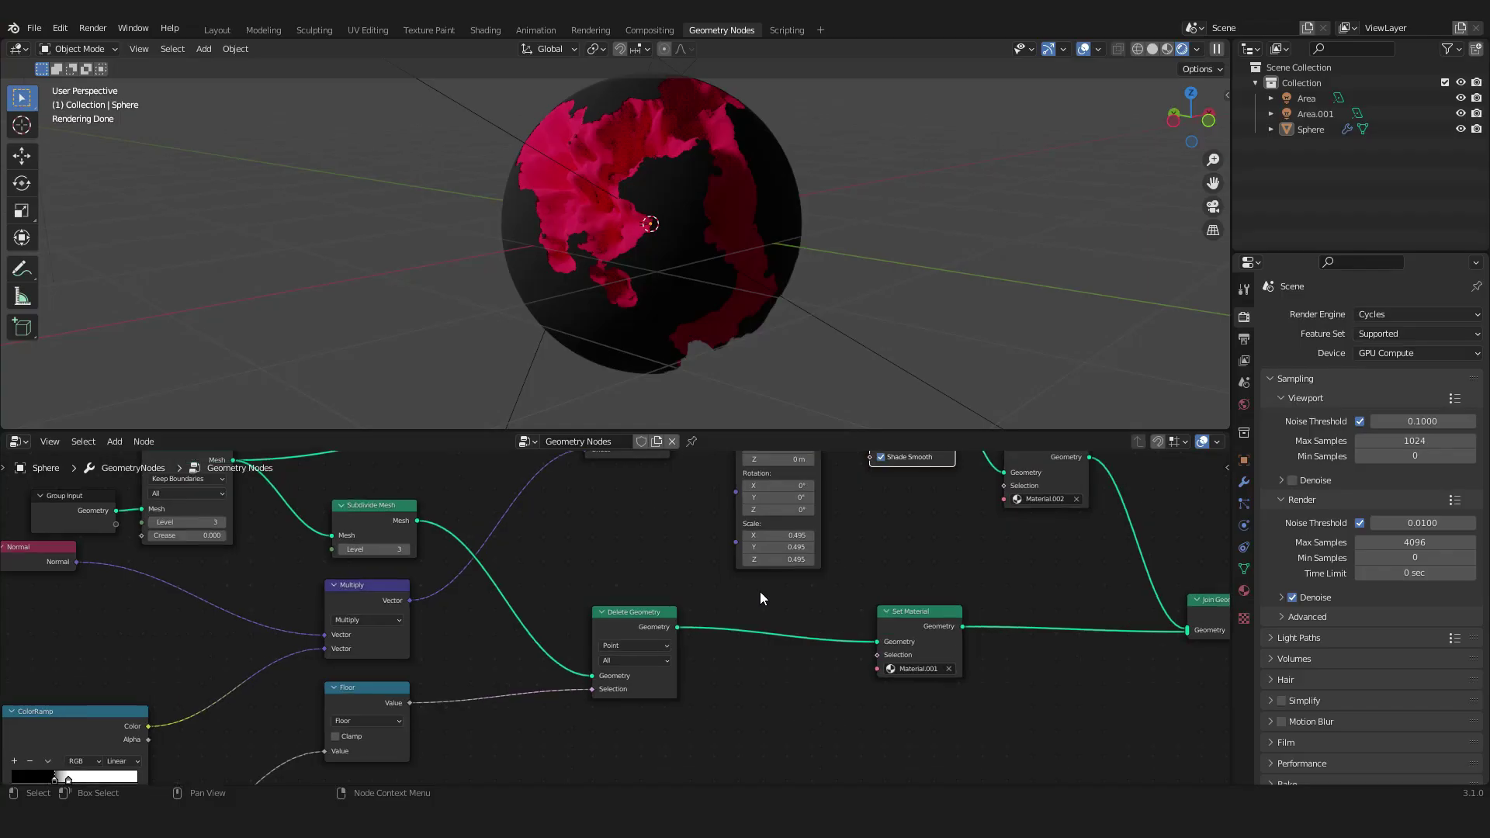
{"action": "scroll", "coordinate": [761, 592], "scroll_direction": "up", "scroll_amount": 5}
{"action": "middle_click_drag", "start_coordinate": [629, 542], "coordinate": [784, 669]}
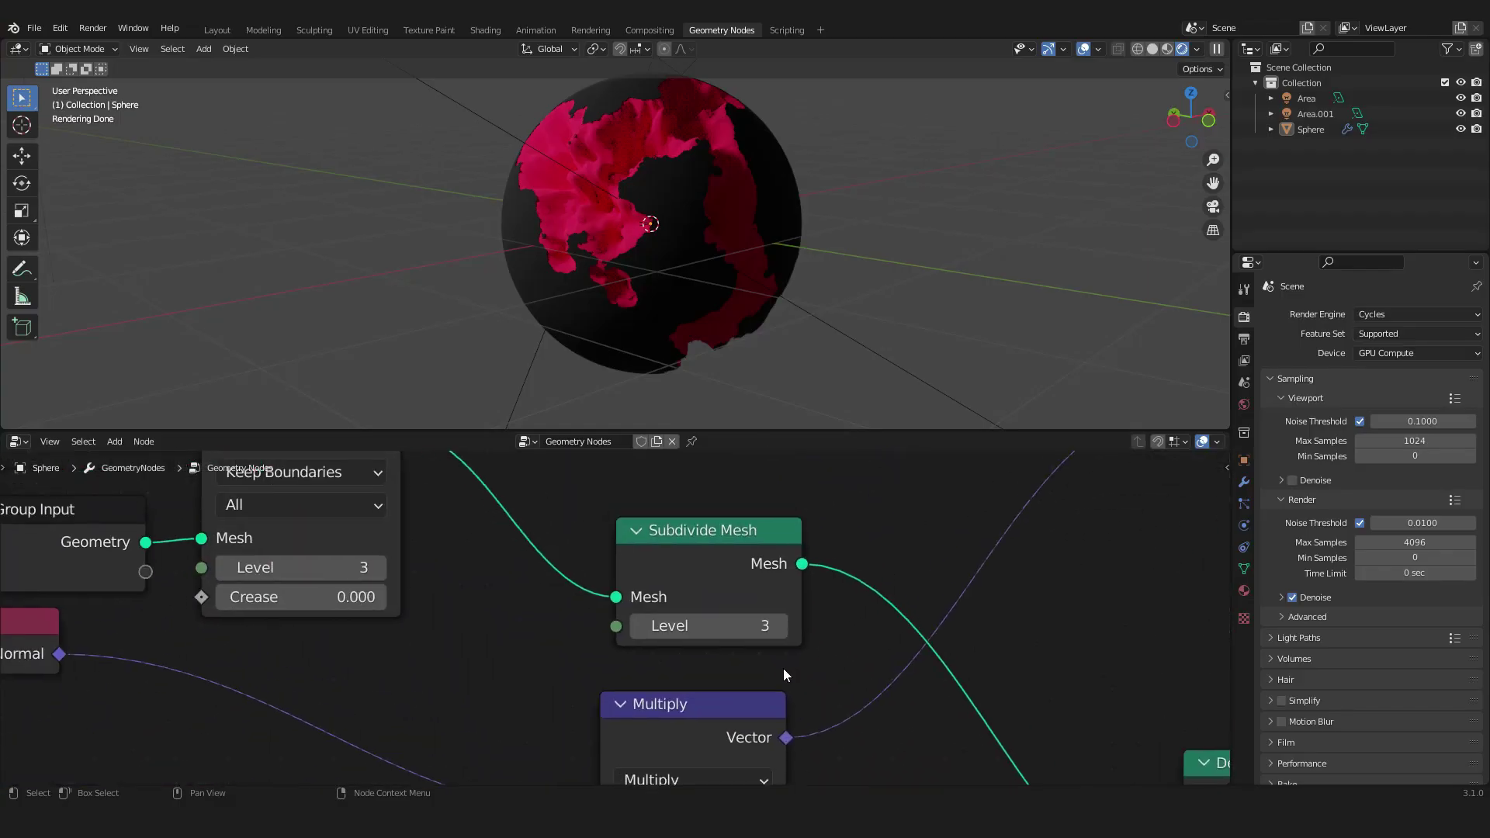
{"action": "middle_click_drag", "start_coordinate": [508, 637], "coordinate": [711, 719]}
{"action": "middle_click_drag", "start_coordinate": [860, 606], "coordinate": [134, 715]}
{"action": "scroll", "coordinate": [780, 669], "scroll_direction": "down", "scroll_amount": 5}
{"action": "mouse_move", "coordinate": [792, 684]}
{"action": "middle_mouse_down"}
{"action": "mouse_move", "coordinate": [574, 626]}
{"action": "mouse_move", "coordinate": [1032, 581]}
{"action": "mouse_move", "coordinate": [935, 569]}
{"action": "middle_mouse_up"}
{"action": "scroll", "coordinate": [565, 634], "scroll_direction": "down", "scroll_amount": 3}
{"action": "scroll", "coordinate": [679, 576], "scroll_direction": "down", "scroll_amount": 2}
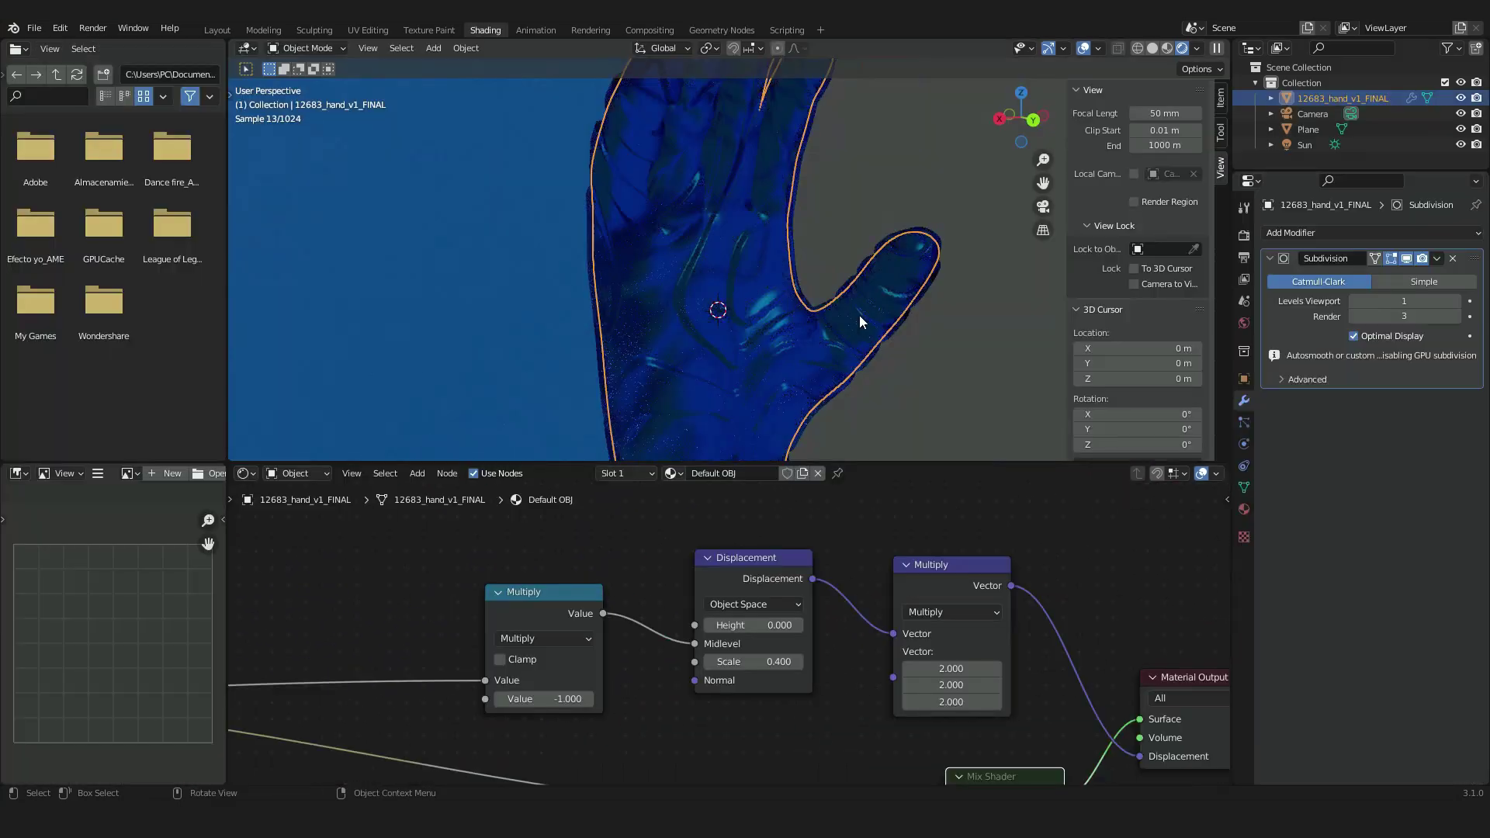
{"action": "scroll", "coordinate": [859, 315], "scroll_direction": "up", "scroll_amount": 3}
{"action": "middle_click_drag", "start_coordinate": [863, 315], "coordinate": [640, 333]}
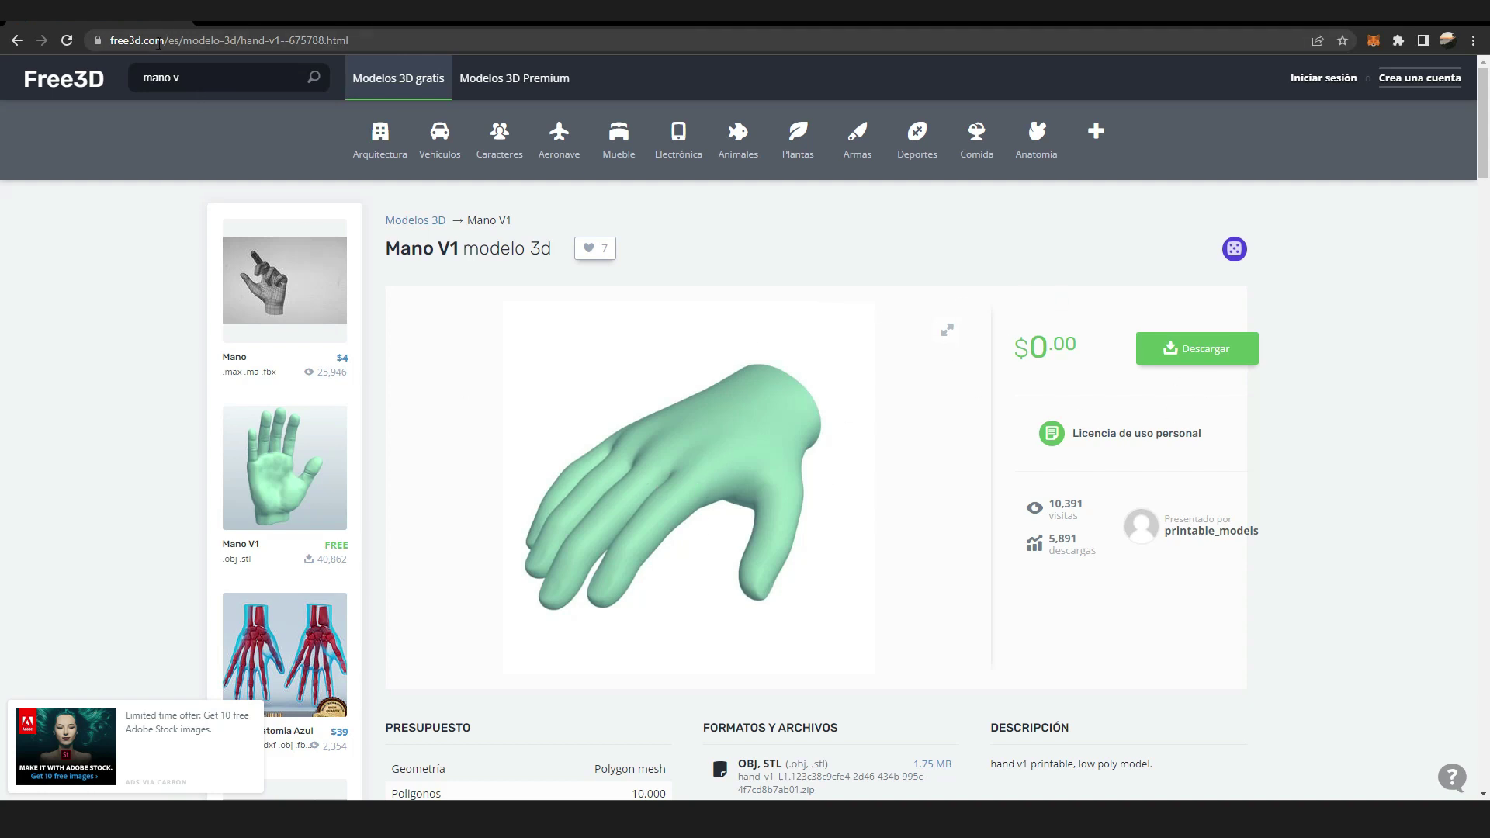
- Download the zip archive of the free Mano V1 hand model from the Free3D page
{"action": "left_click", "coordinate": [159, 44]}
{"action": "left_click", "coordinate": [183, 227]}
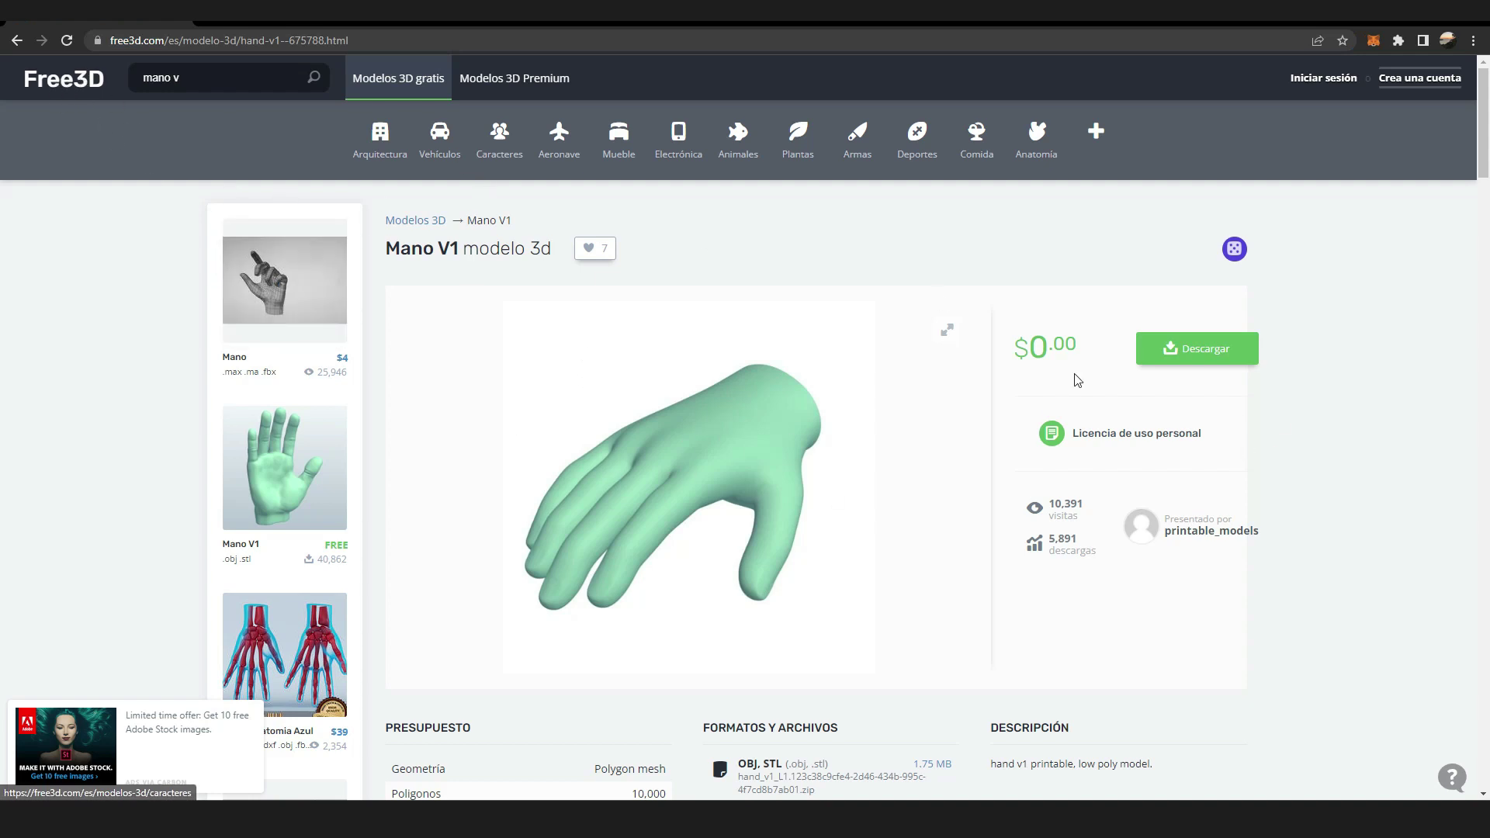
{"action": "scroll", "coordinate": [1315, 476], "scroll_direction": "down", "scroll_amount": 5}
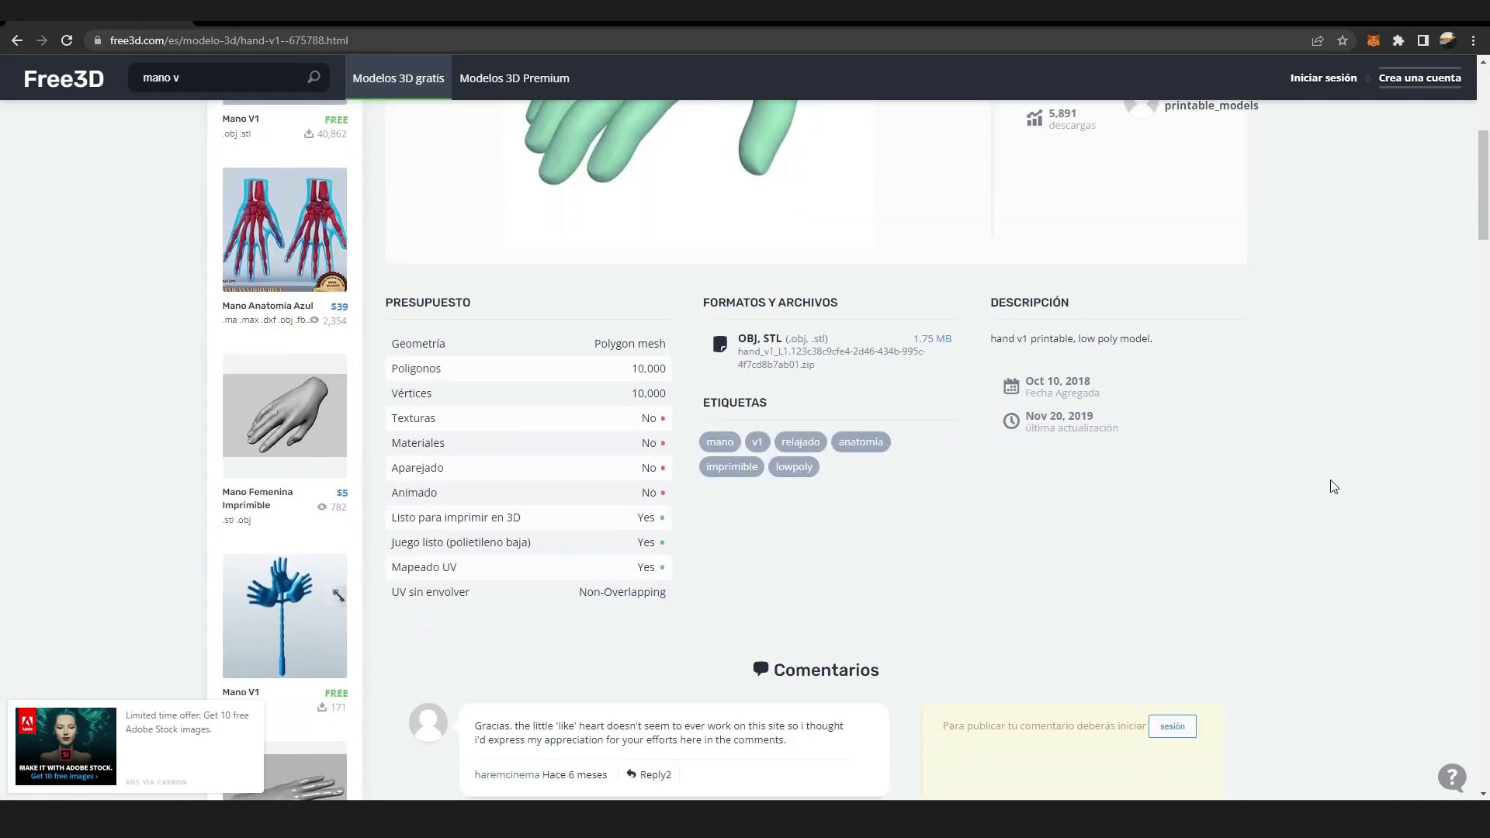
{"action": "scroll", "coordinate": [1331, 486], "scroll_direction": "up", "scroll_amount": 5}
{"action": "left_click", "coordinate": [1183, 349]}
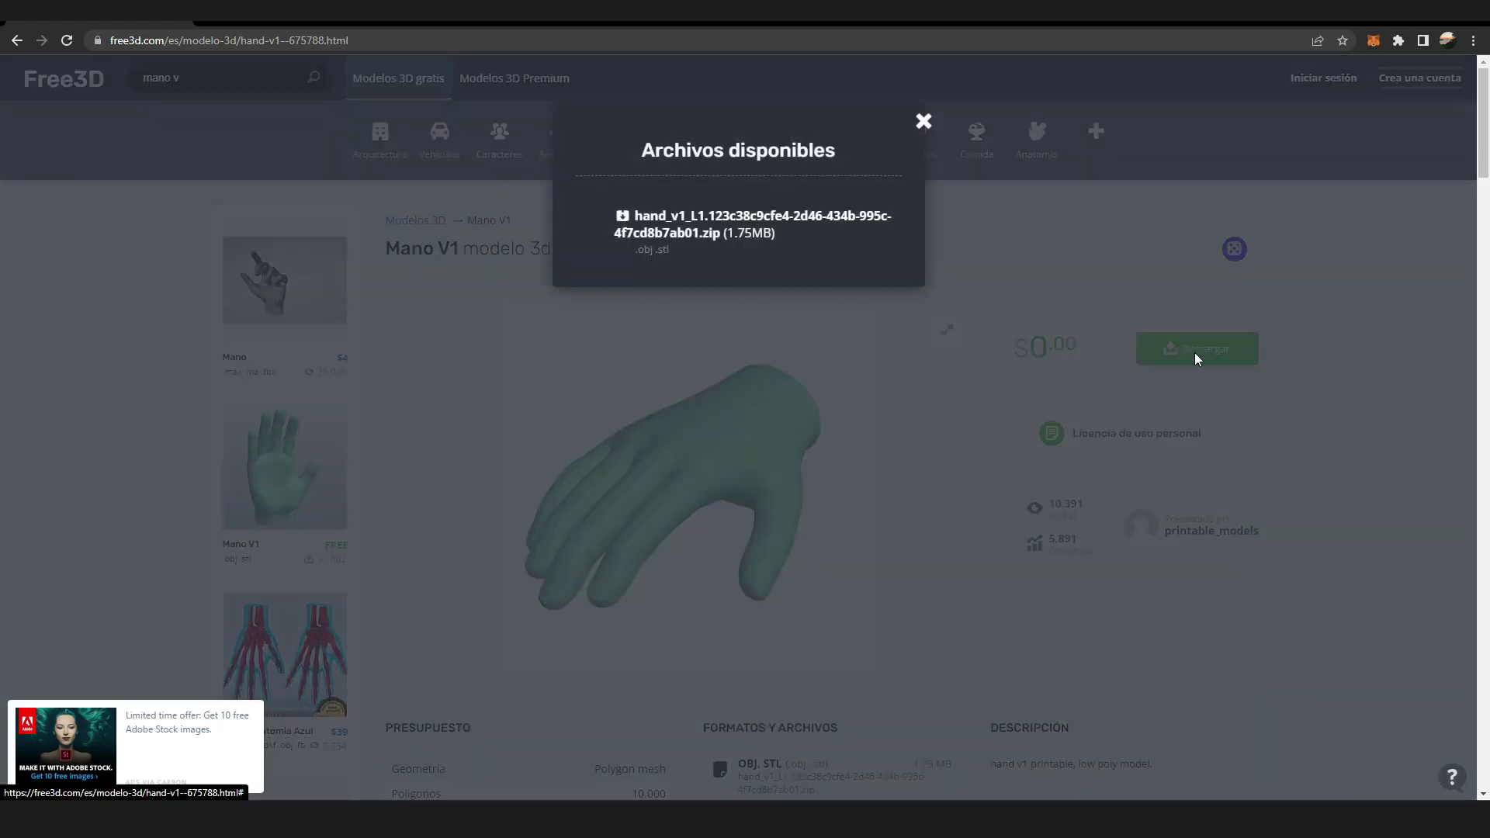
{"action": "left_click", "coordinate": [697, 234]}
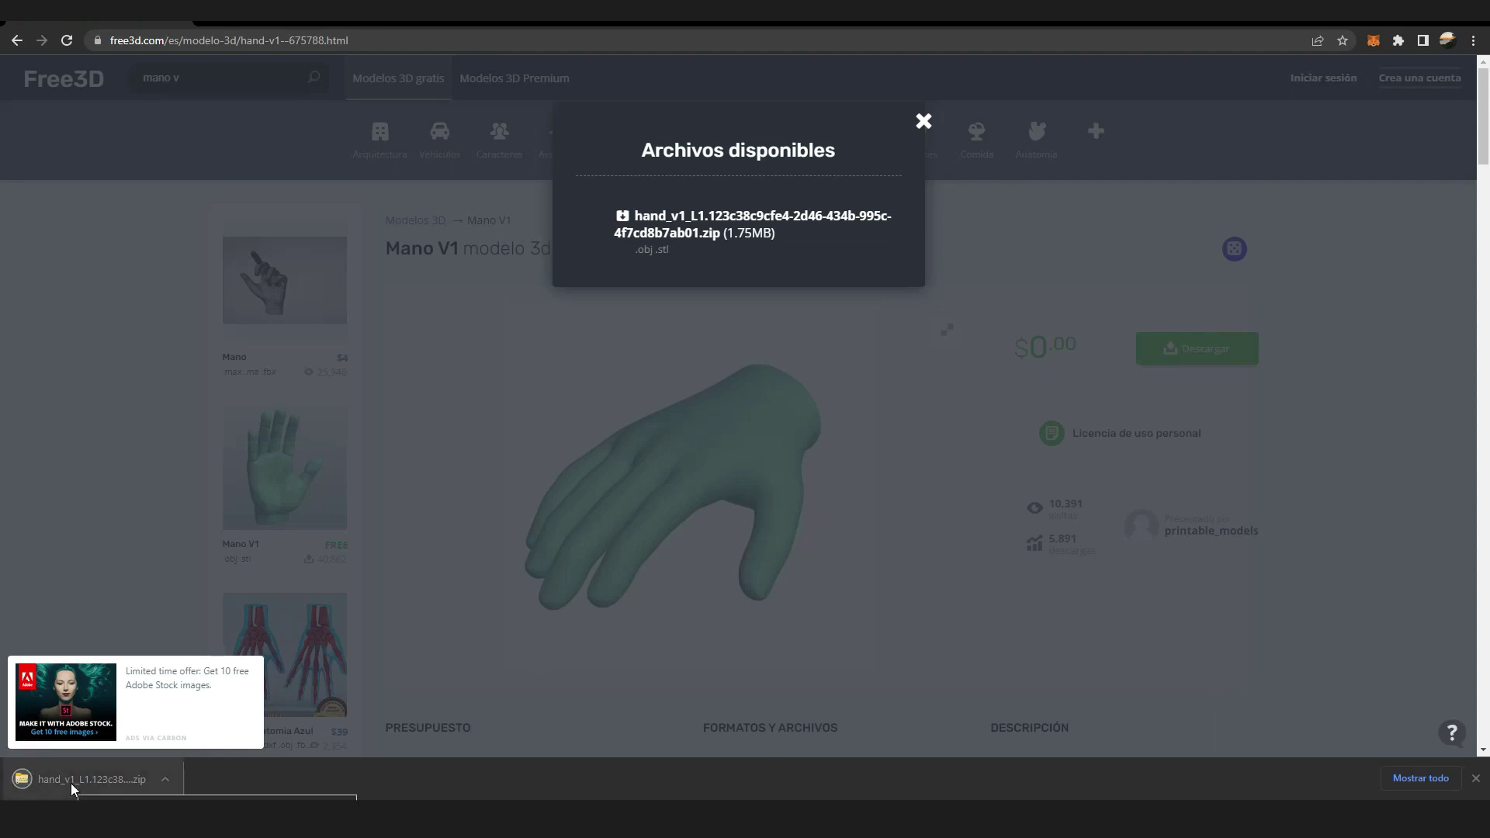
- Open the downloaded archive, copy the 12683_hand_v1_FINAL OBJ file to the Desktop and close the leftover windows
{"action": "left_click", "coordinate": [74, 779]}
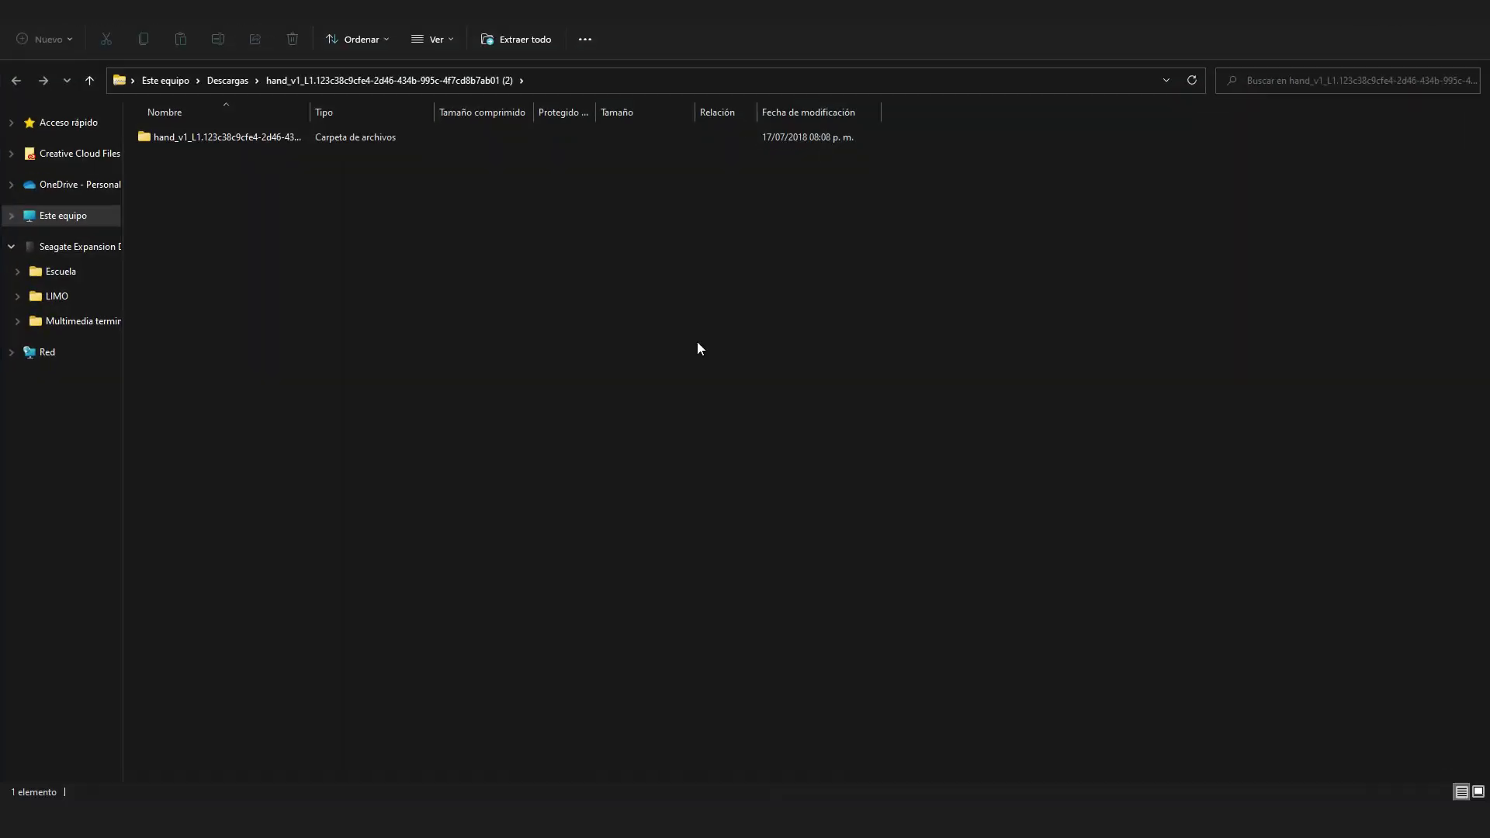
{"action": "double_click", "coordinate": [178, 145]}
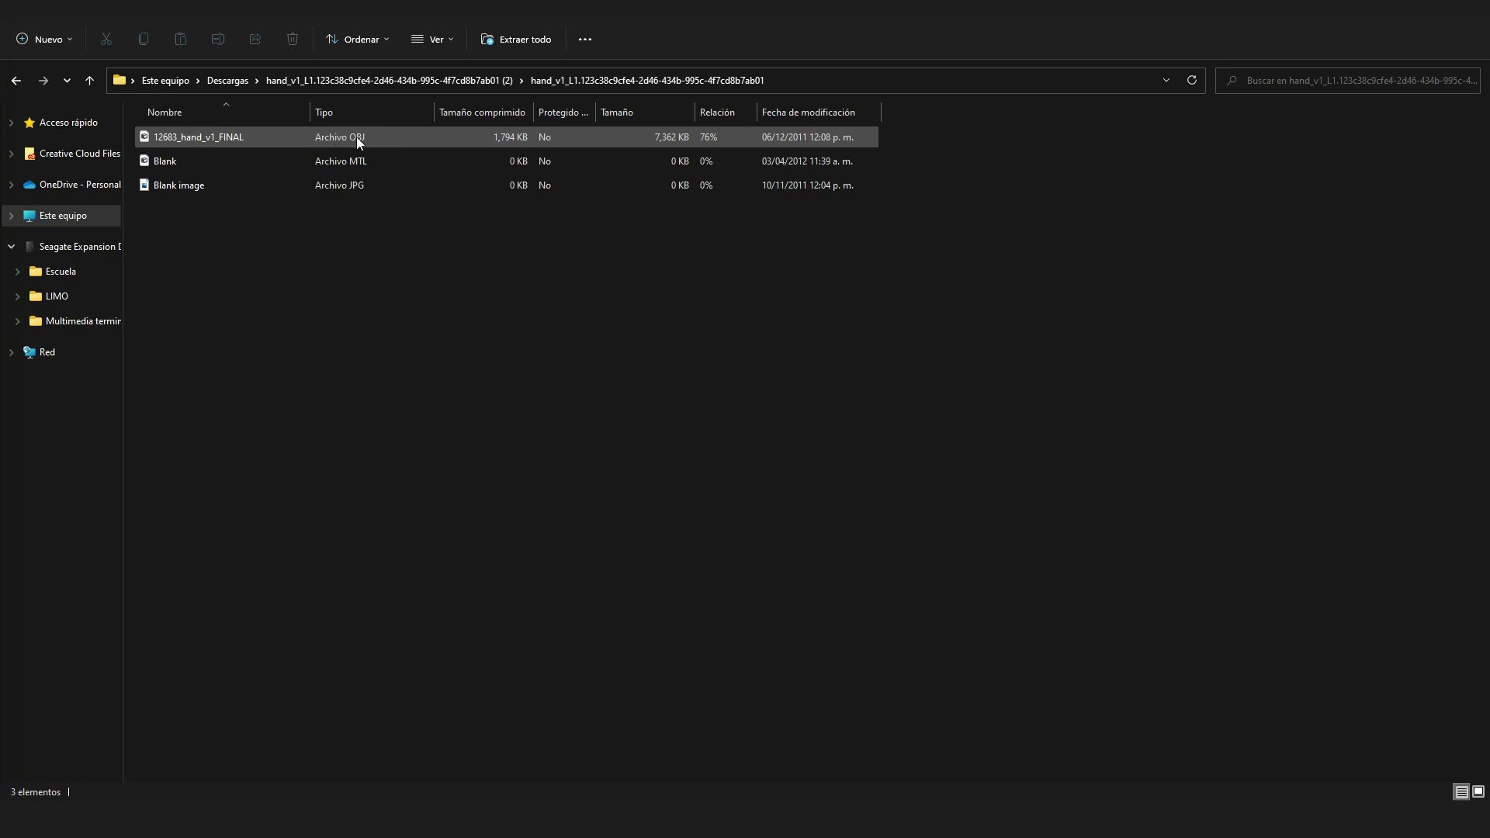
{"action": "left_click_drag", "start_coordinate": [356, 137], "coordinate": [330, 160]}
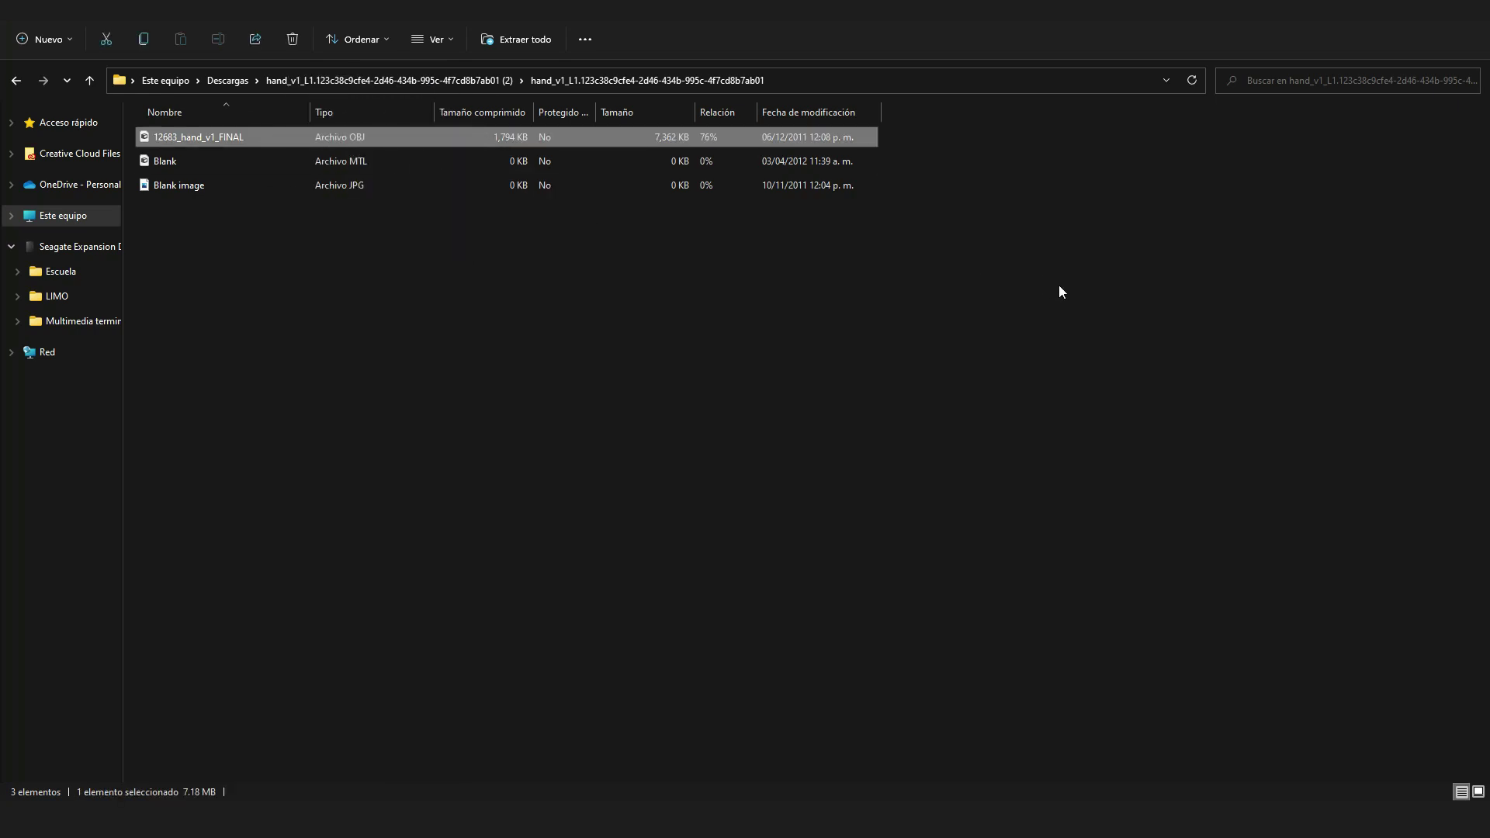
{"action": "left_click", "coordinate": [1468, 19]}
{"action": "left_click", "coordinate": [924, 121]}
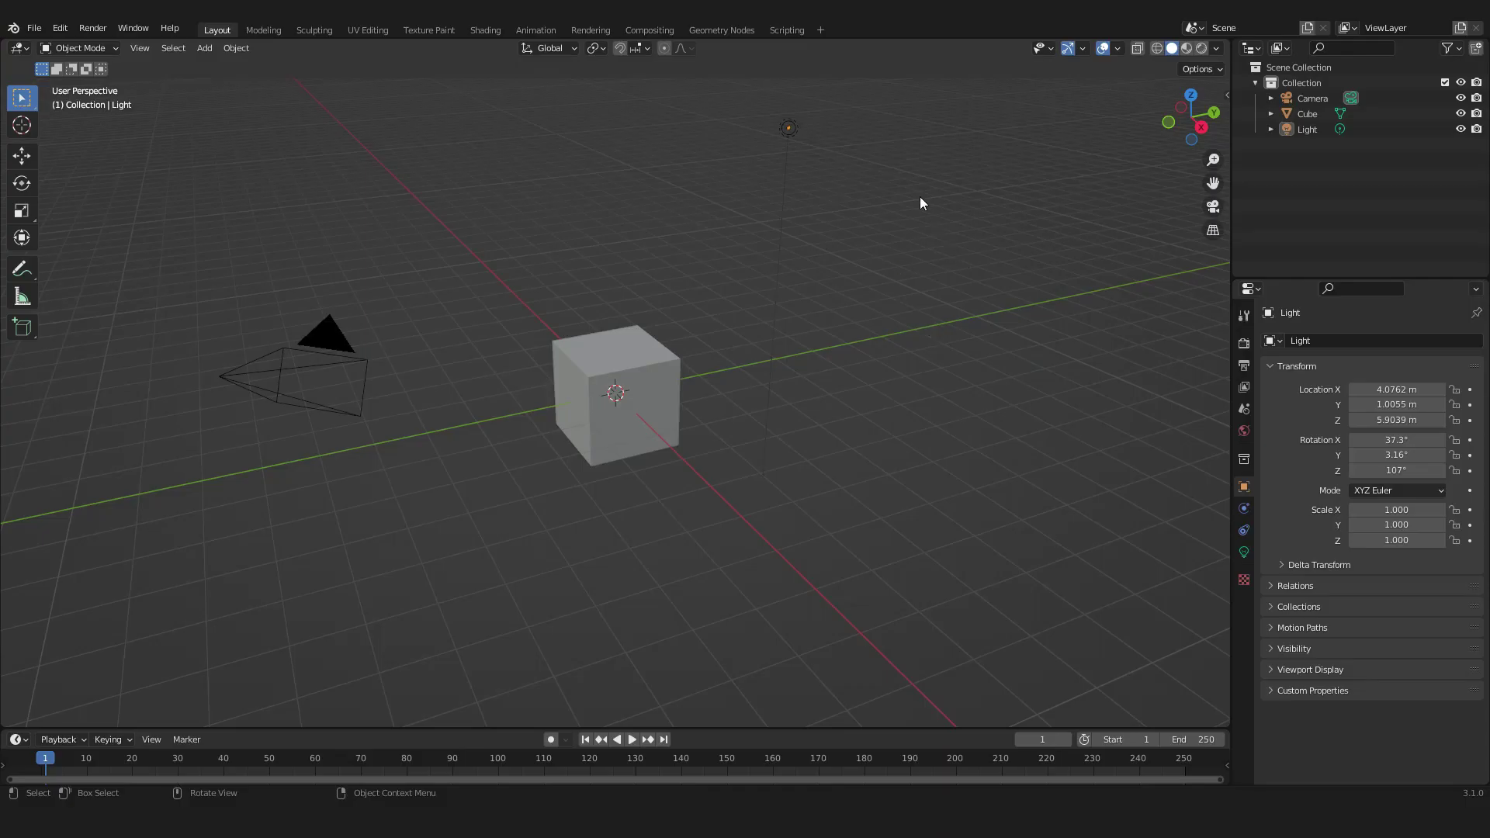
- In Blender, delete the default cube, camera and light, and import 12683_hand_v1_FINAL.obj from the Desktop folder
{"action": "left_click_drag", "start_coordinate": [868, 112], "coordinate": [287, 526]}
{"action": "key", "text": "x"}
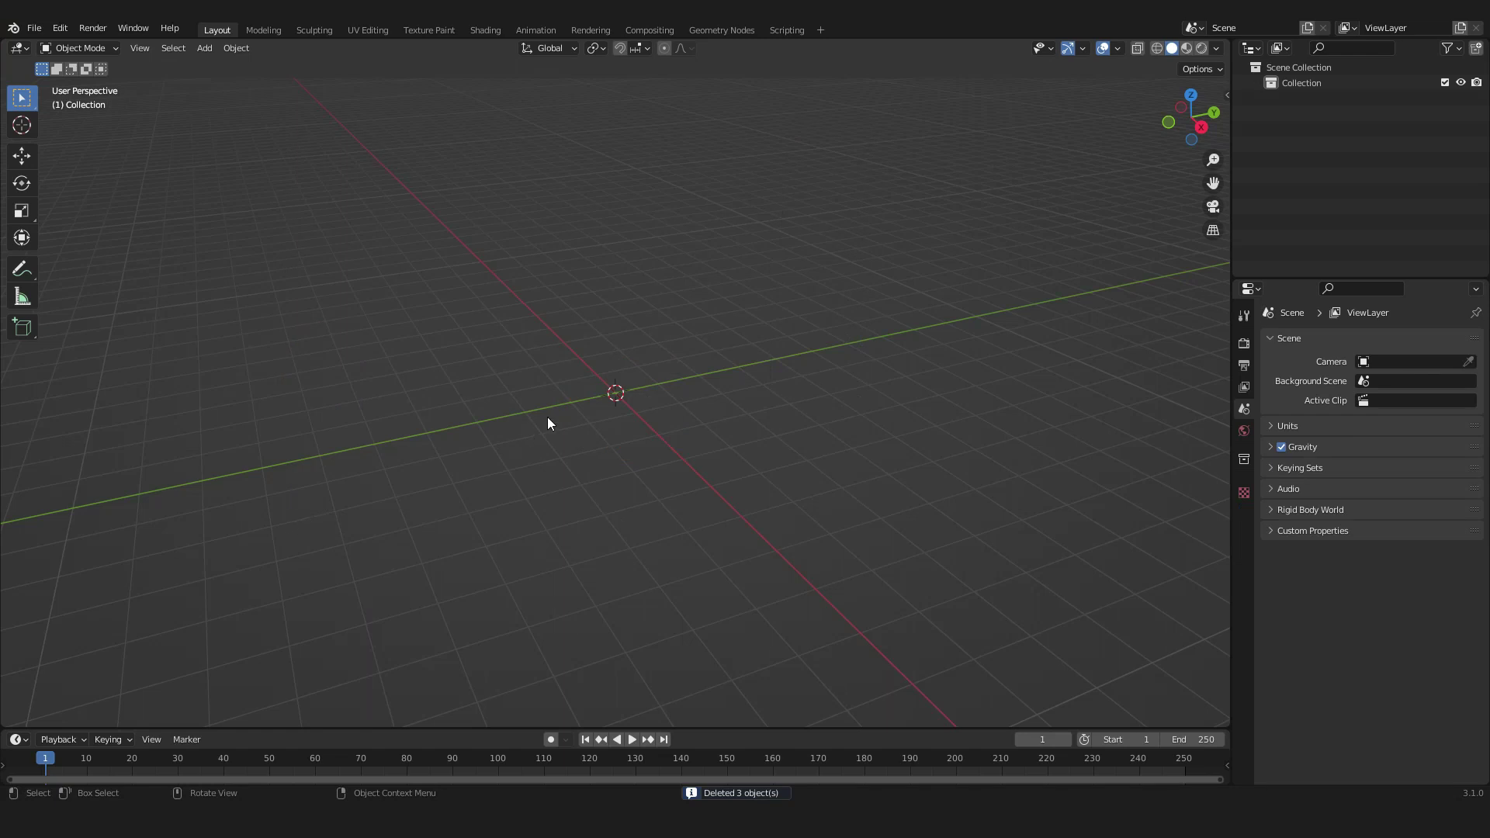
{"action": "left_click", "coordinate": [34, 28]}
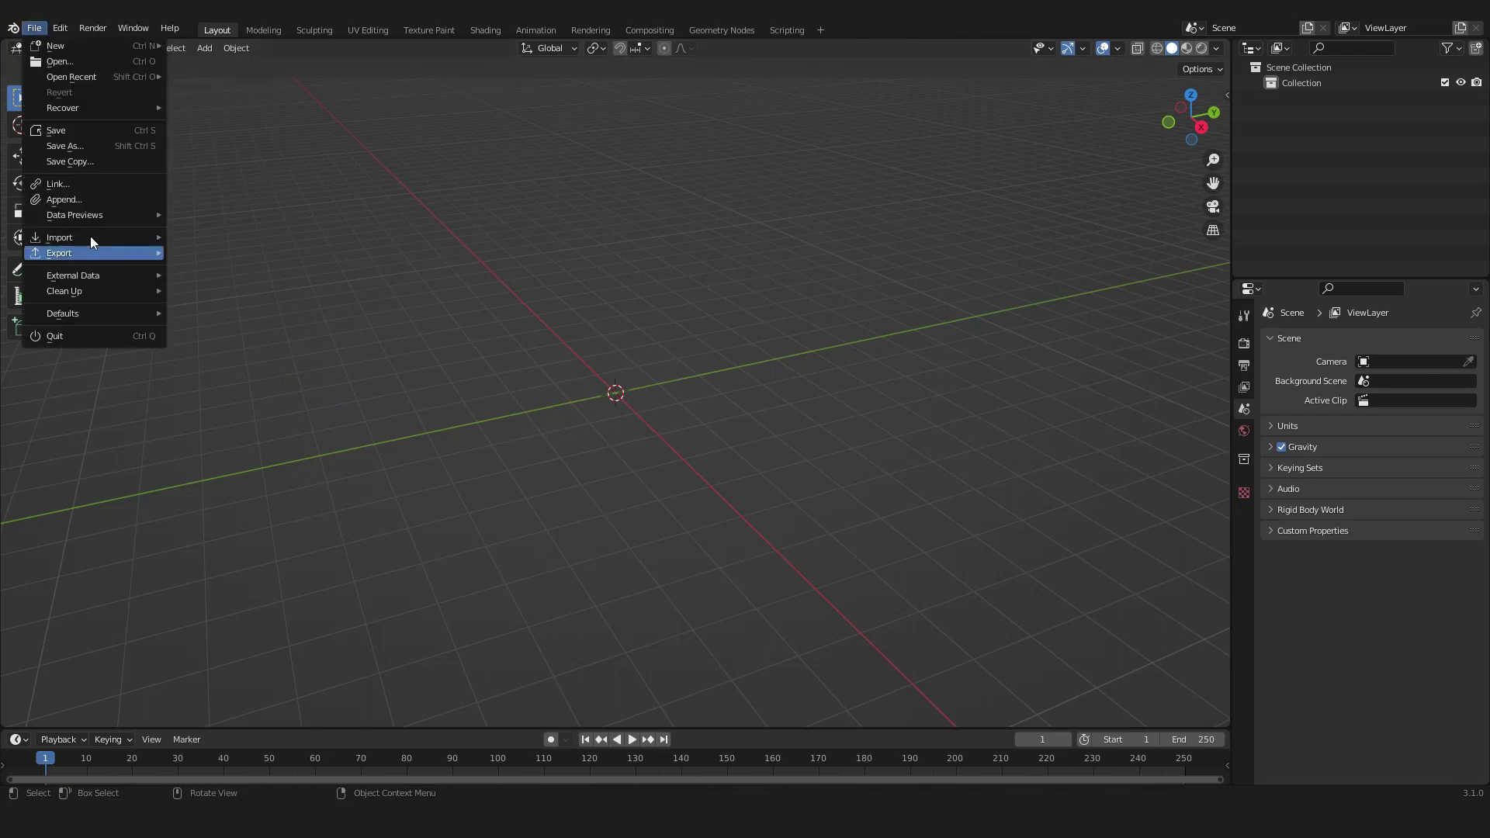
{"action": "mouse_move", "coordinate": [90, 237]}
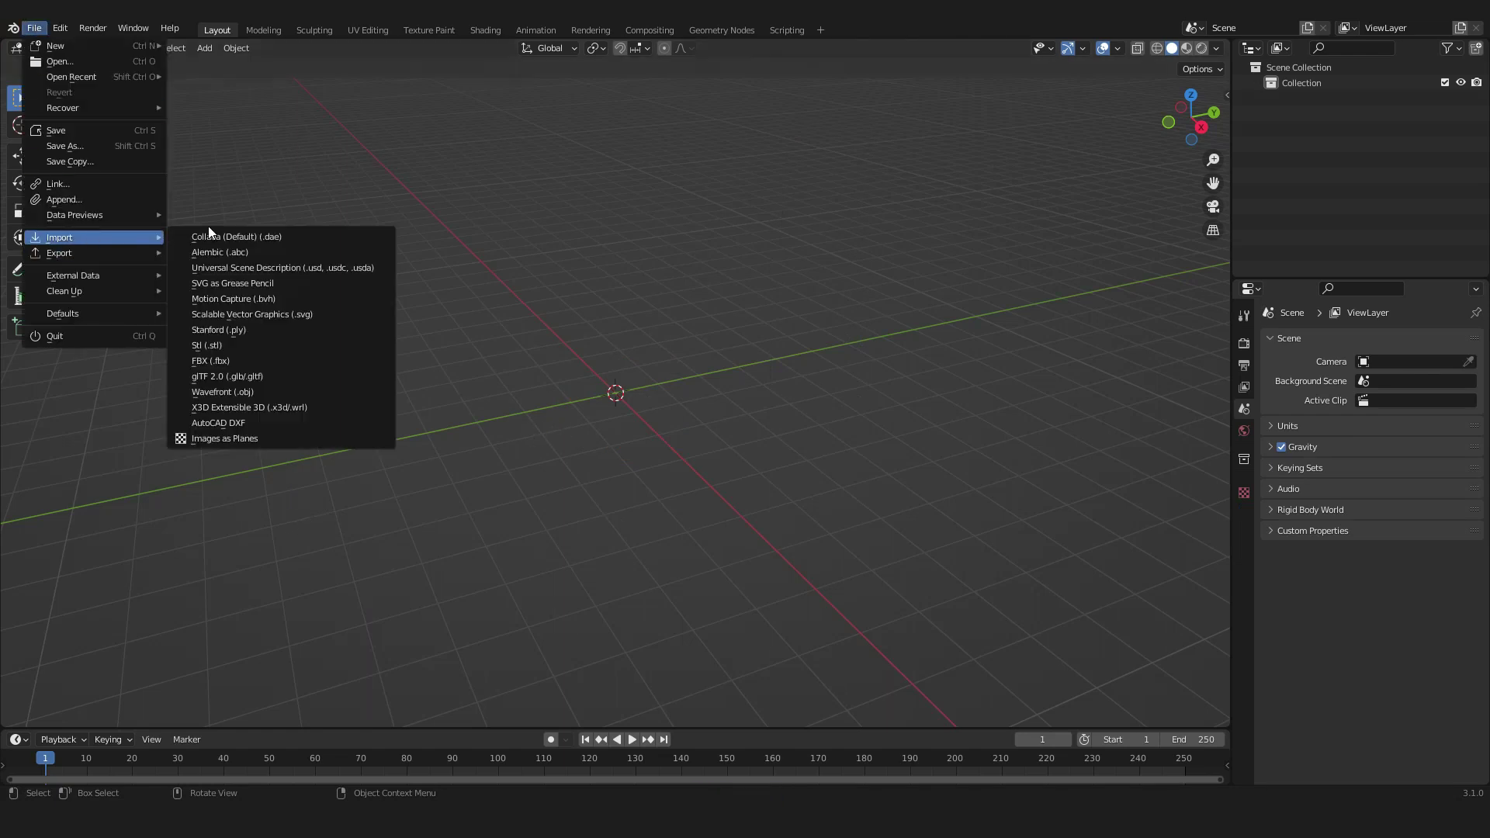
{"action": "left_click", "coordinate": [245, 393]}
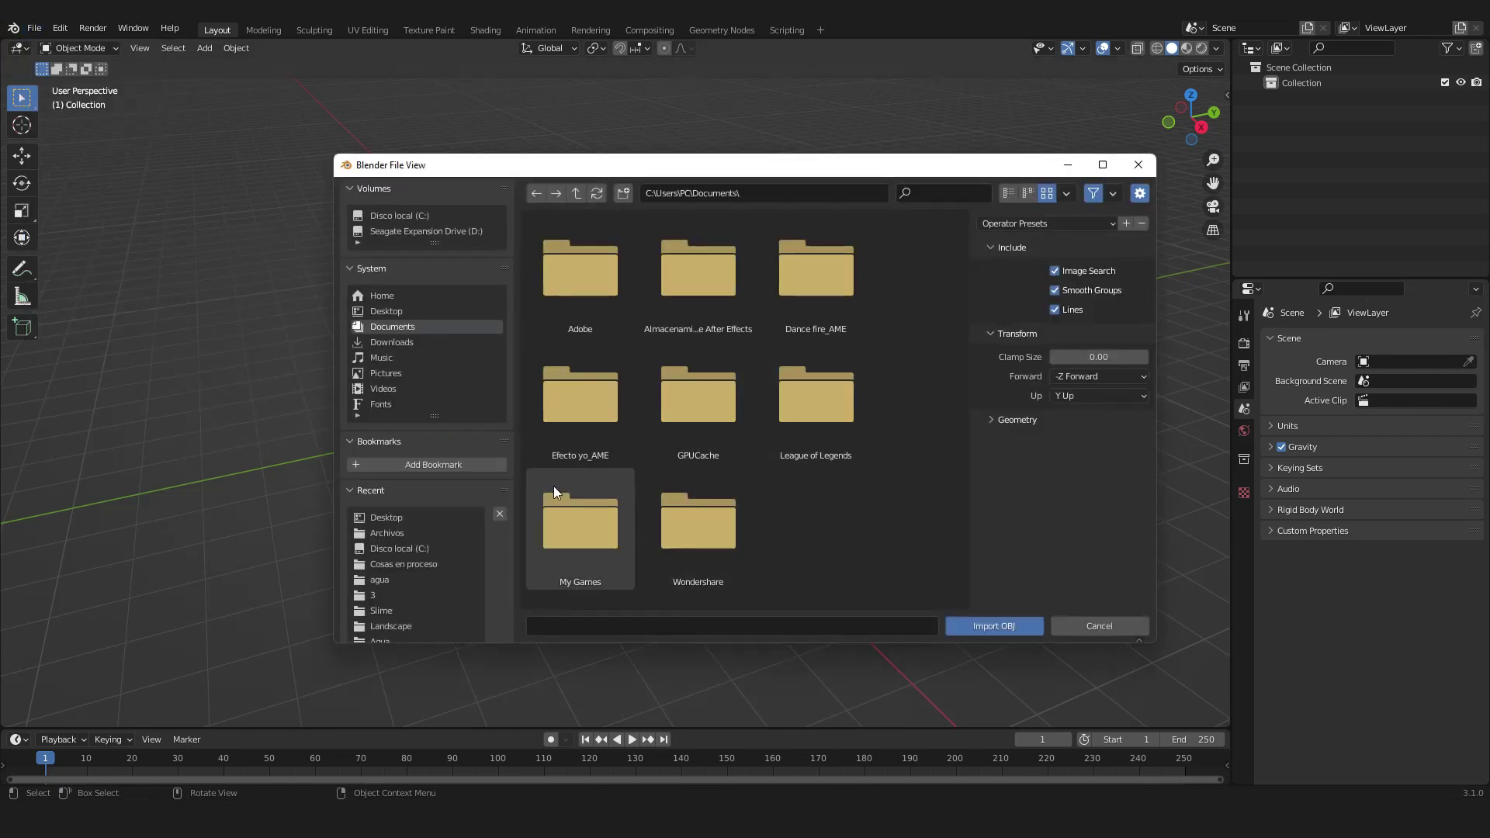
{"action": "left_click", "coordinate": [387, 313]}
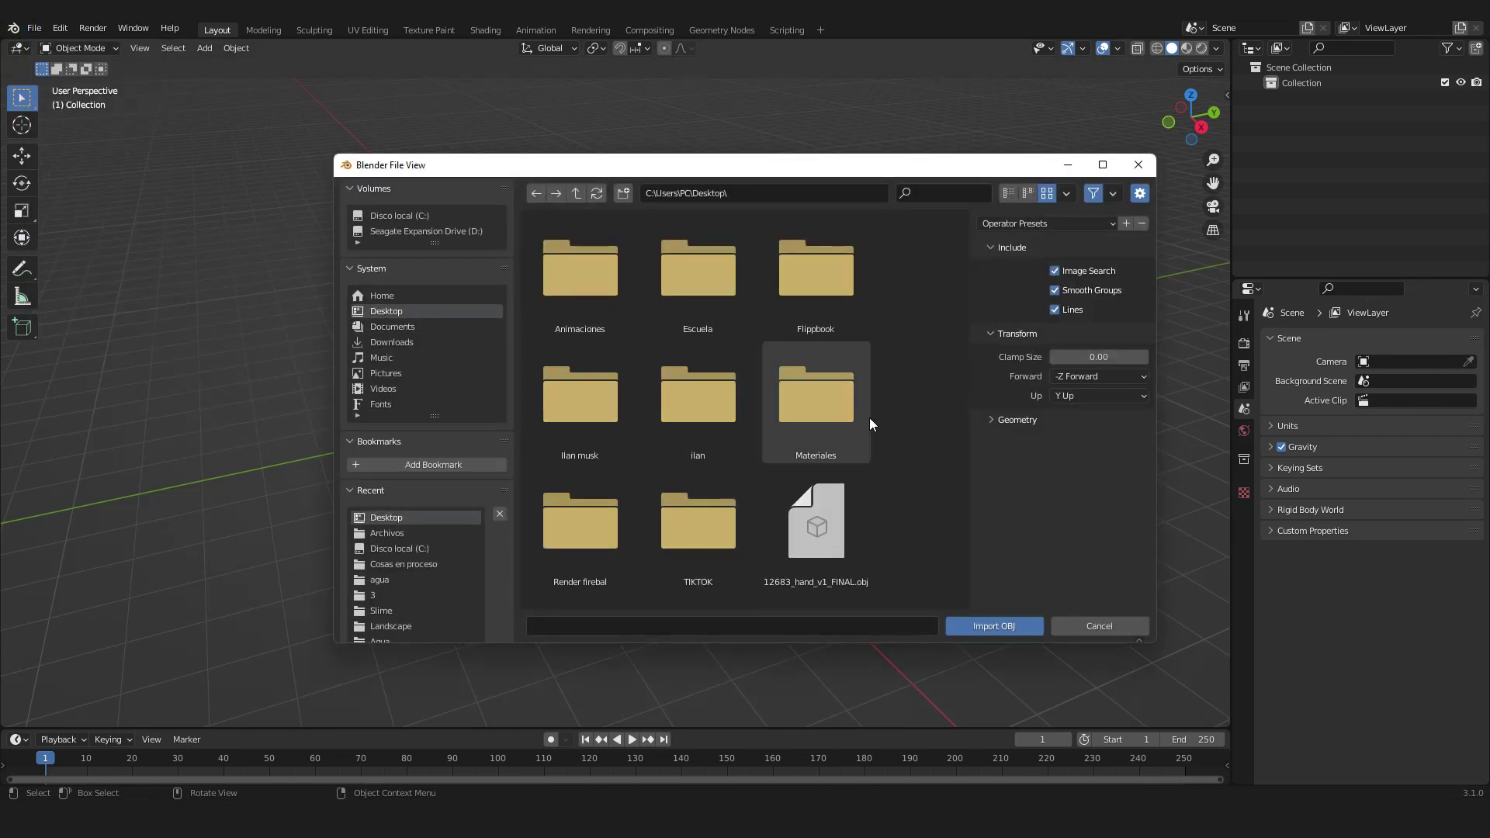
{"action": "double_click", "coordinate": [828, 532]}
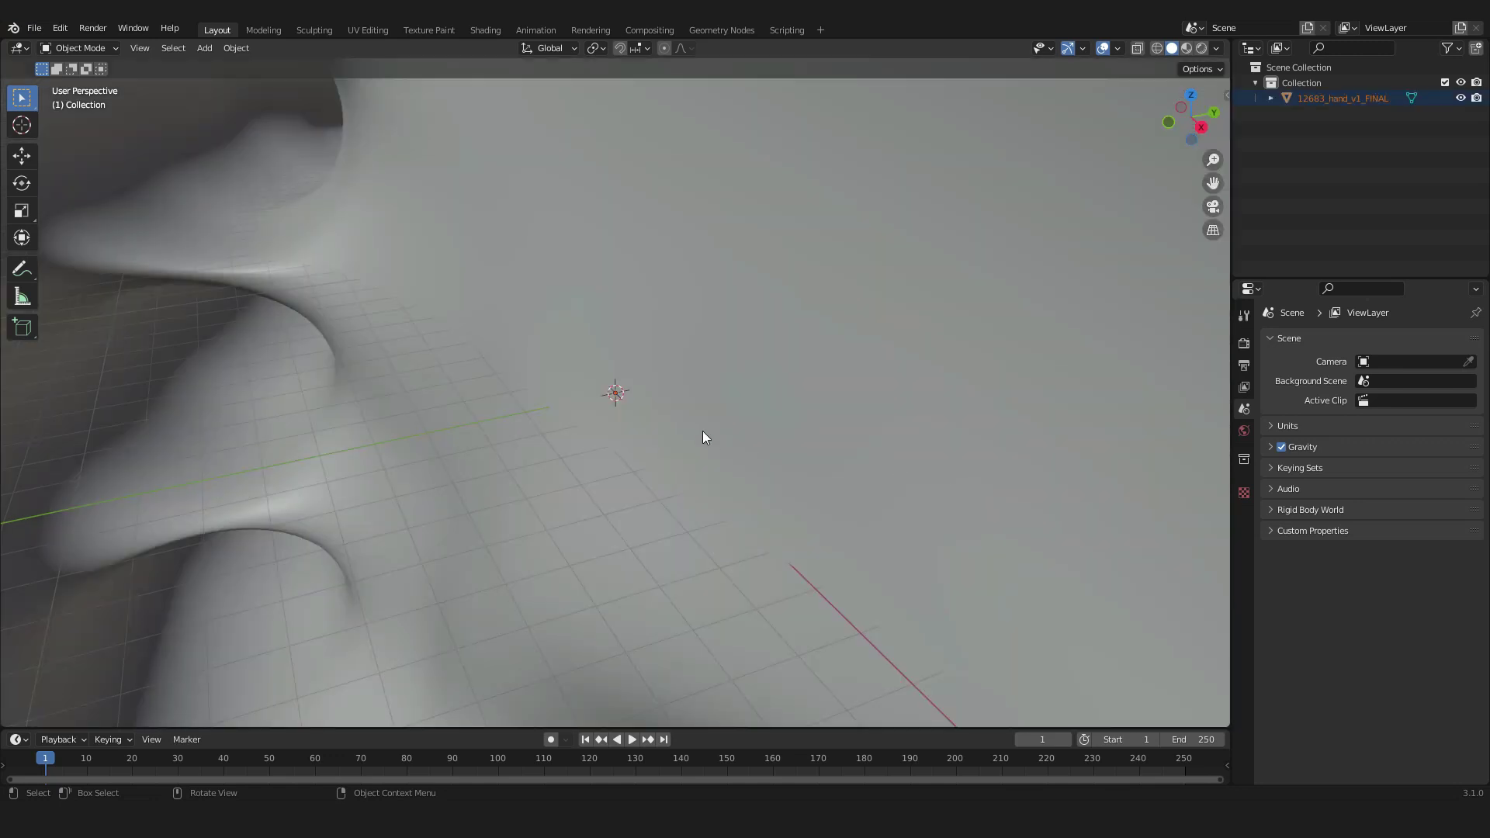
- Rotate the imported hand 90 degrees around the Y axis so its fingers point upward
{"action": "scroll", "coordinate": [699, 431], "scroll_direction": "down", "scroll_amount": 9}
{"action": "middle_click_drag", "start_coordinate": [698, 430], "coordinate": [433, 434]}
{"action": "left_click", "coordinate": [425, 298]}
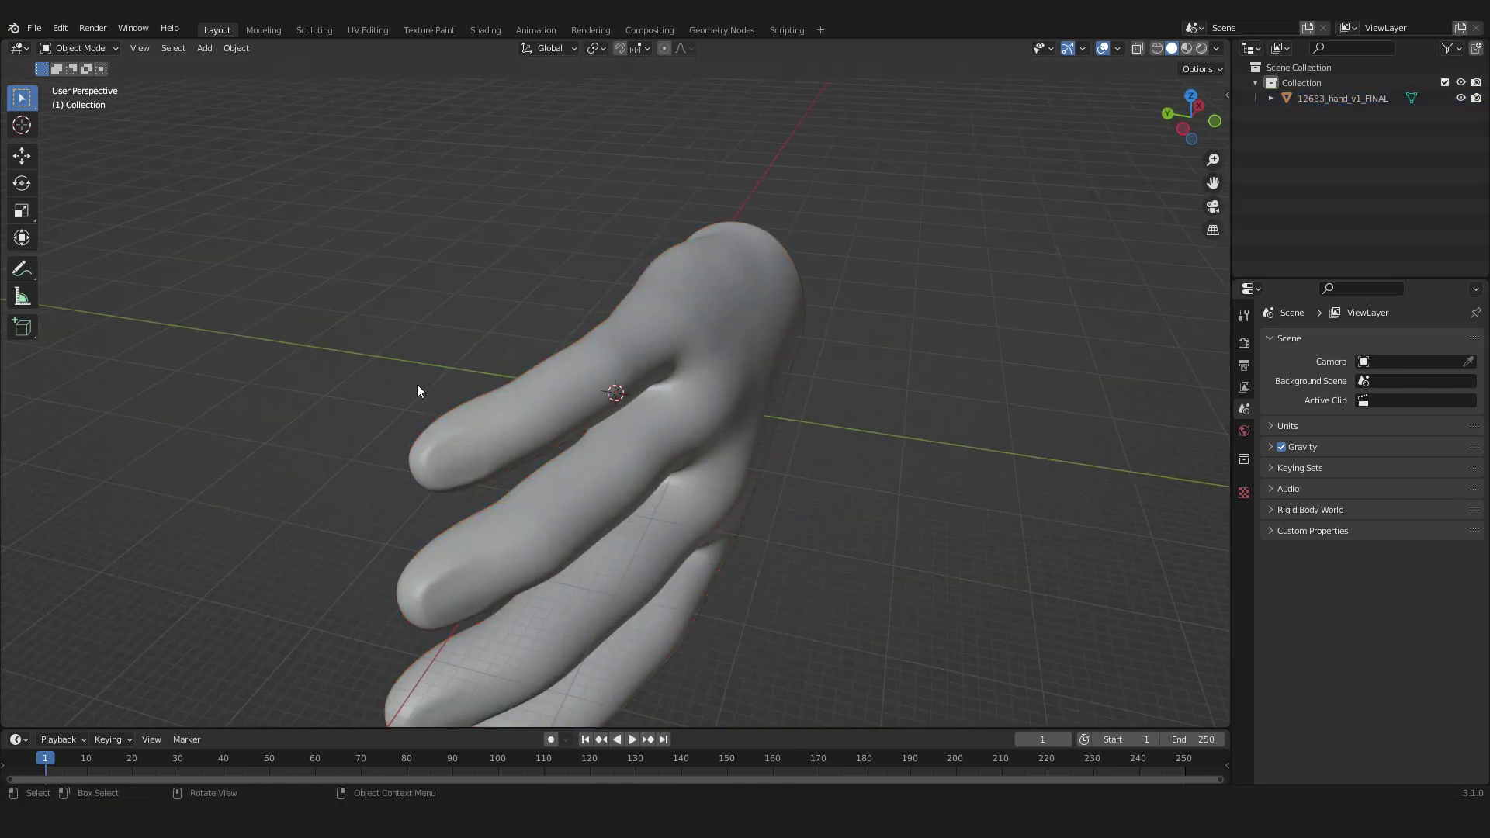
{"action": "middle_click_drag", "start_coordinate": [431, 382], "coordinate": [623, 371]}
{"action": "left_click", "coordinate": [672, 394]}
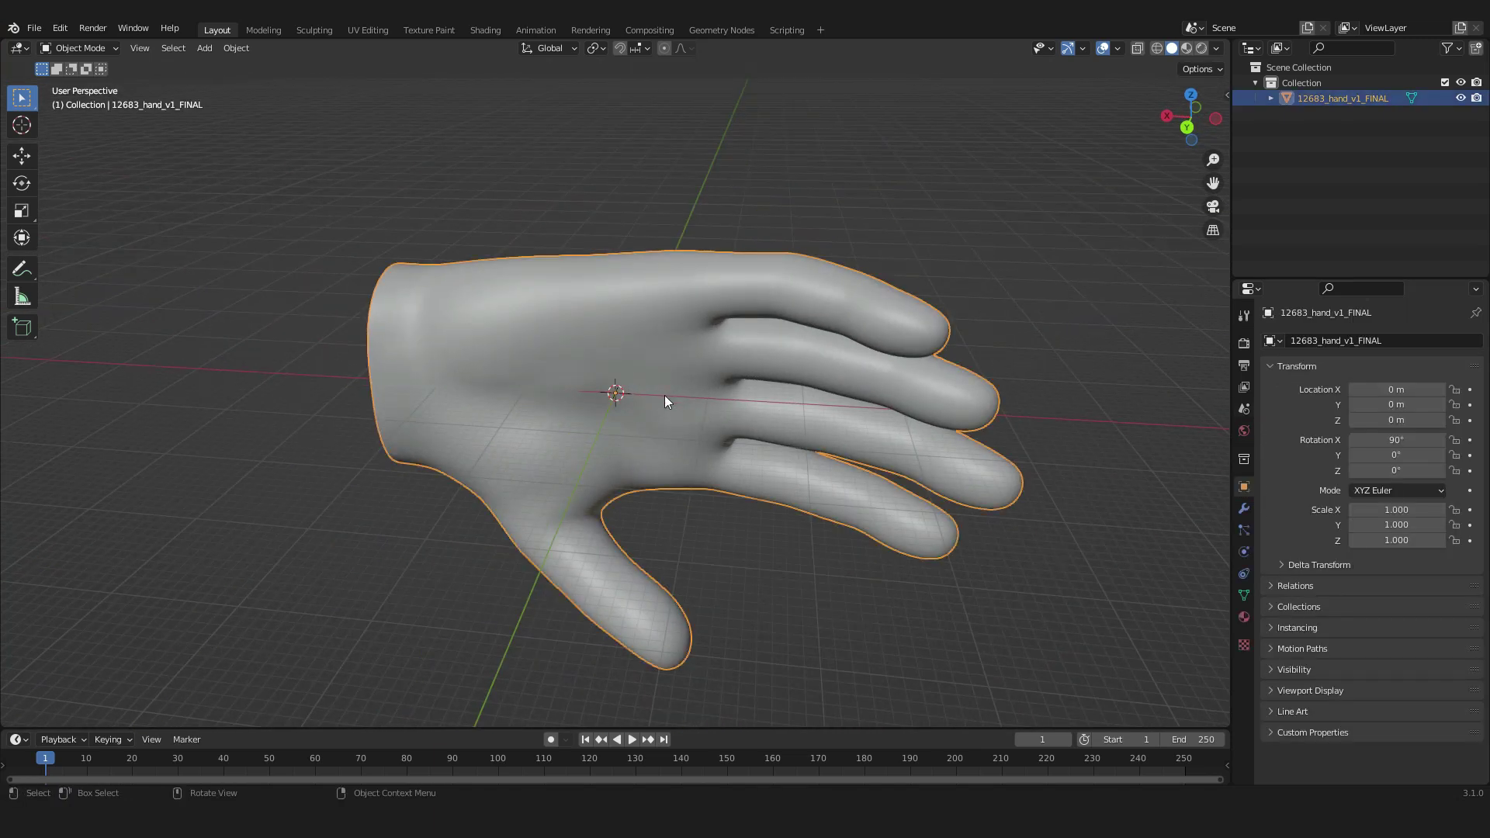
{"action": "key", "text": "r"}
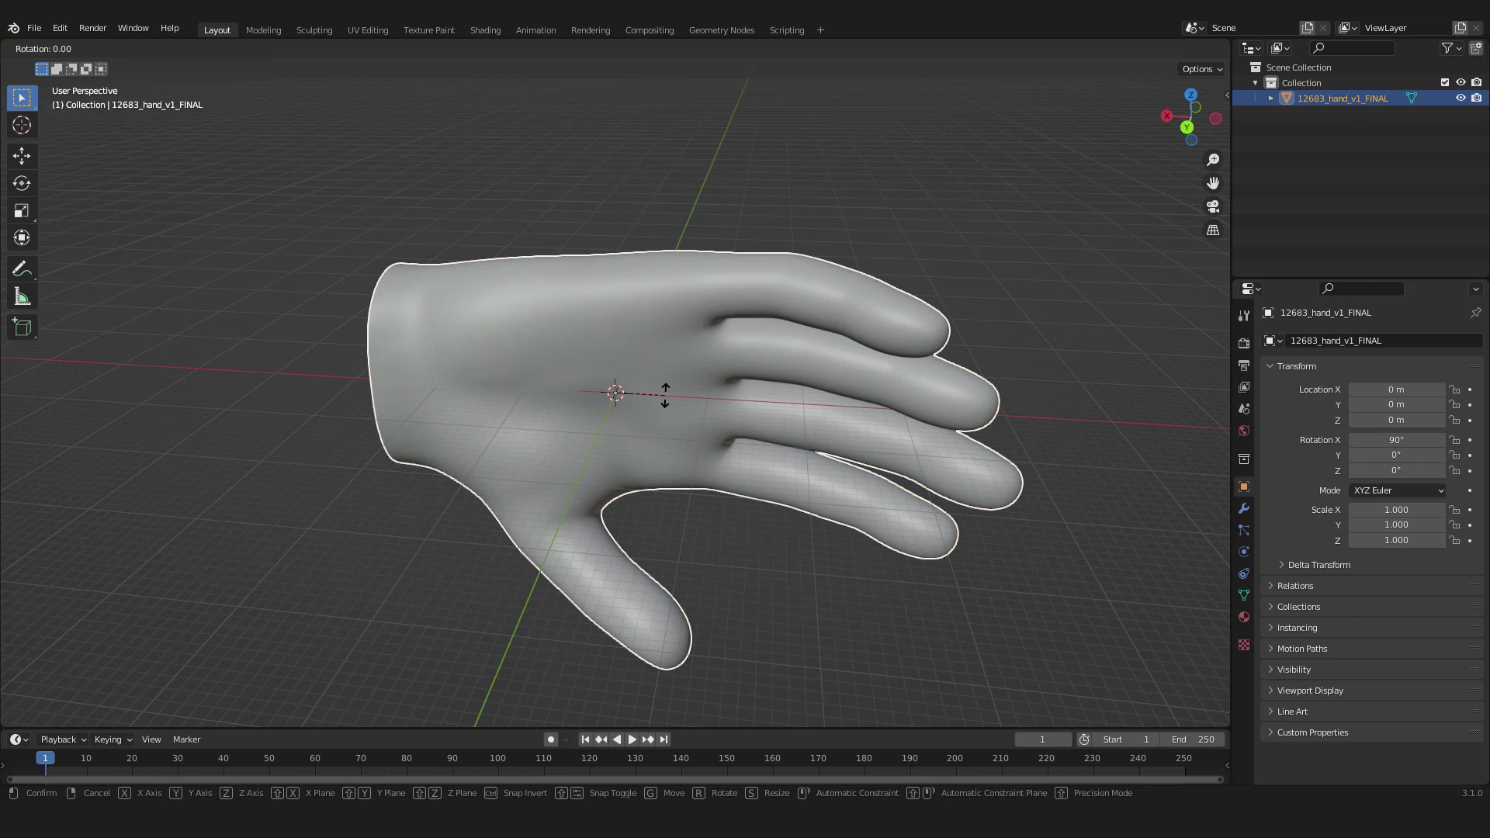
{"action": "type", "text": "y"}
{"action": "type", "text": "90"}
{"action": "key", "text": "Return"}
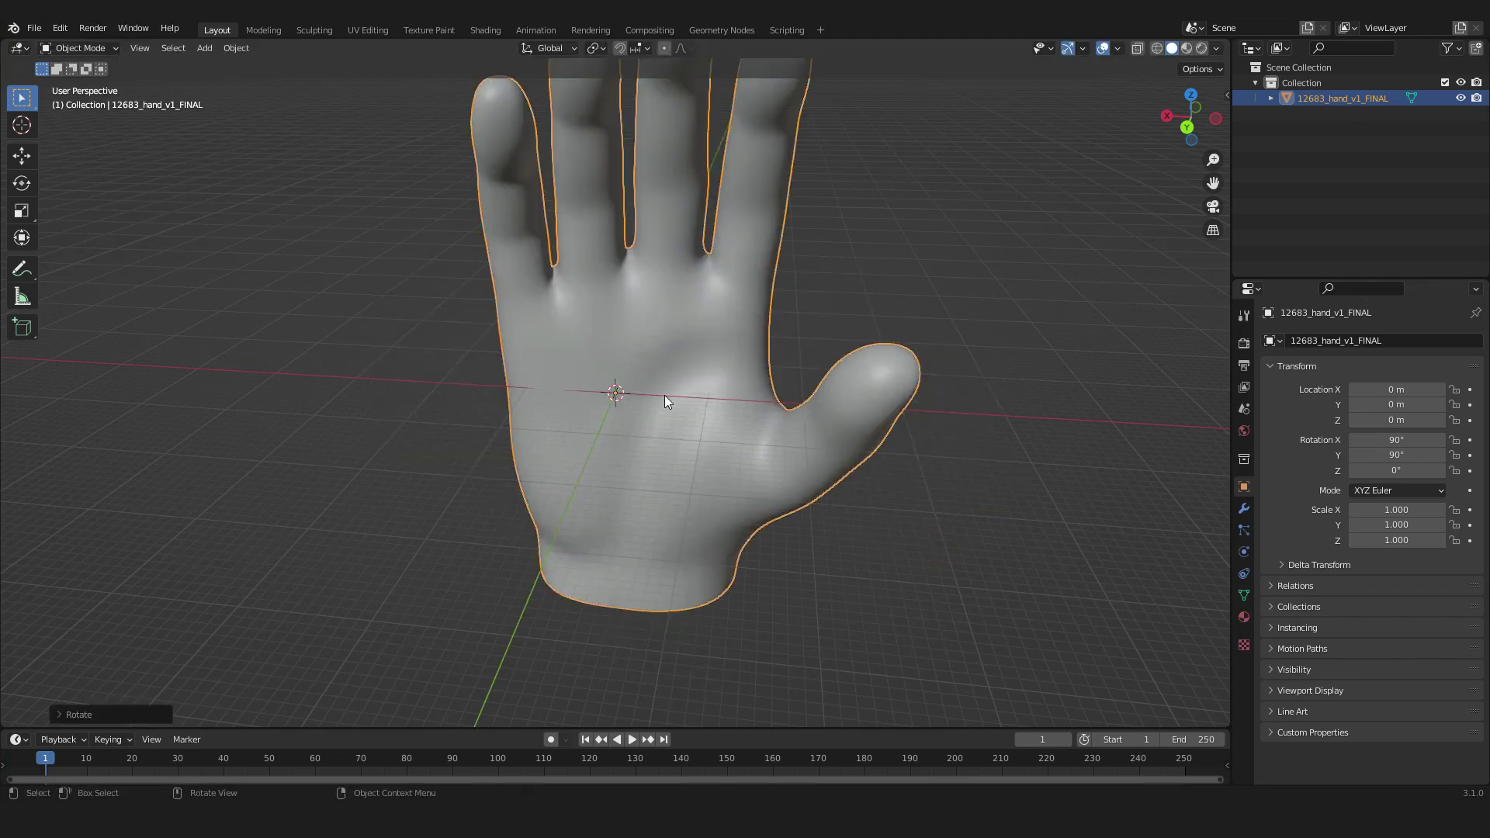
- Scale the hand down uniformly to about 0.1
{"action": "scroll", "coordinate": [710, 320], "scroll_direction": "down", "scroll_amount": 5}
{"action": "middle_click_drag", "start_coordinate": [710, 320], "coordinate": [698, 380]}
{"action": "scroll", "coordinate": [705, 327], "scroll_direction": "up", "scroll_amount": 4}
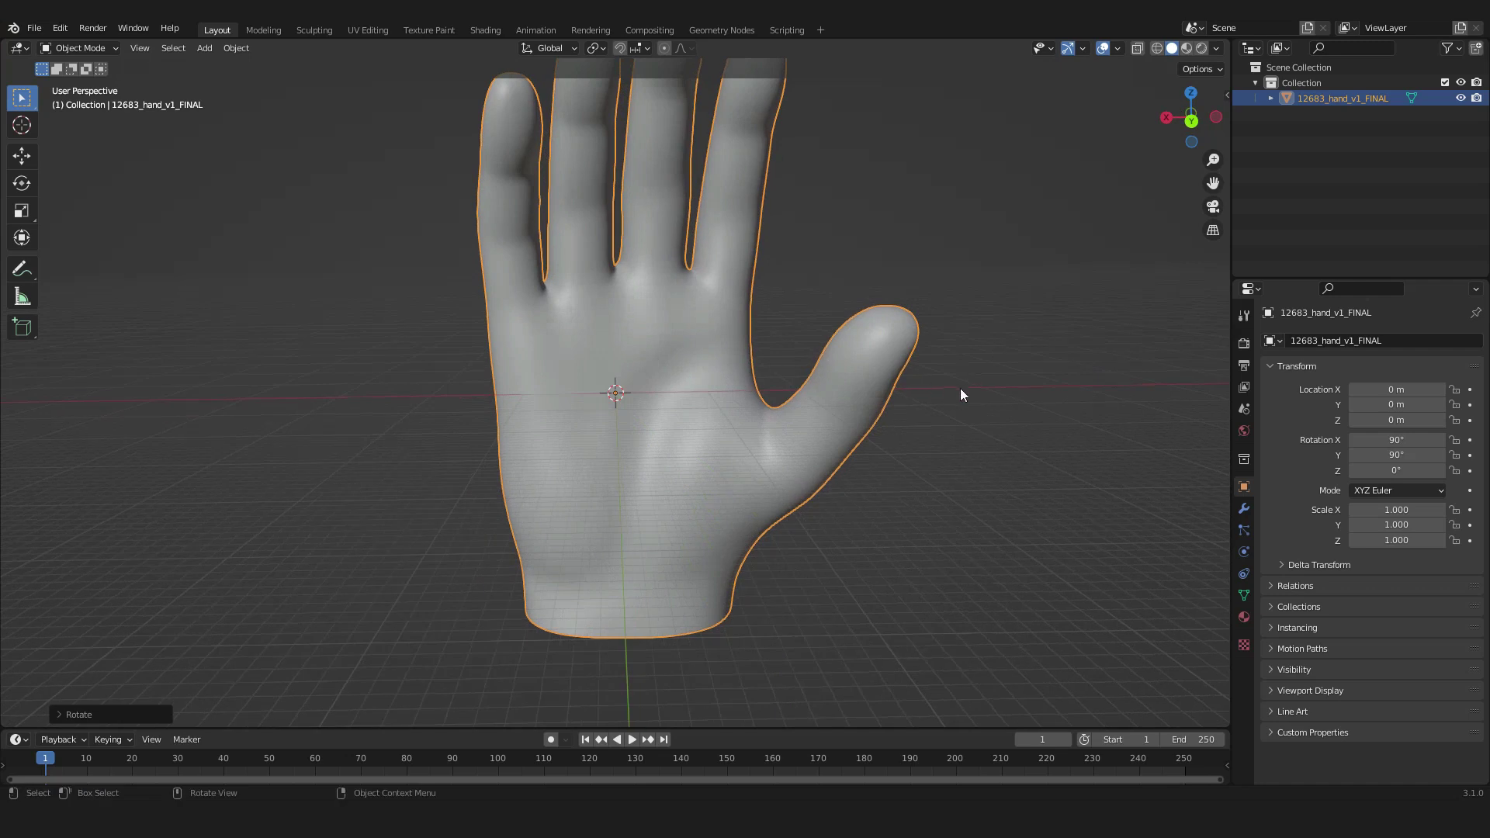
{"action": "key", "text": "s"}
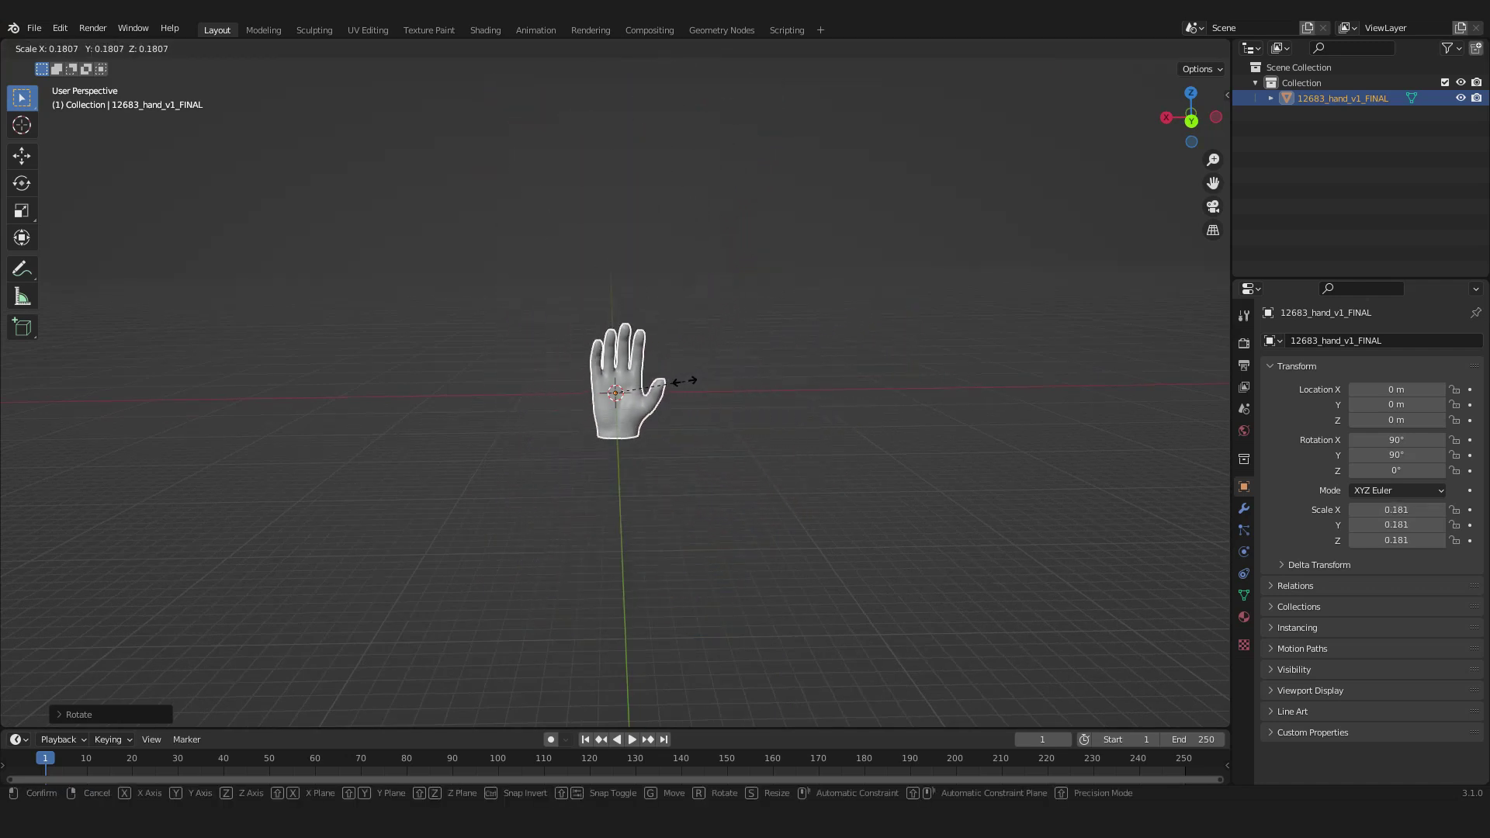
{"action": "left_click", "coordinate": [655, 386]}
{"action": "scroll", "coordinate": [883, 400], "scroll_direction": "up", "scroll_amount": 13}
{"action": "scroll", "coordinate": [797, 385], "scroll_direction": "down", "scroll_amount": 4}
{"action": "middle_click_drag", "start_coordinate": [795, 385], "coordinate": [798, 471]}
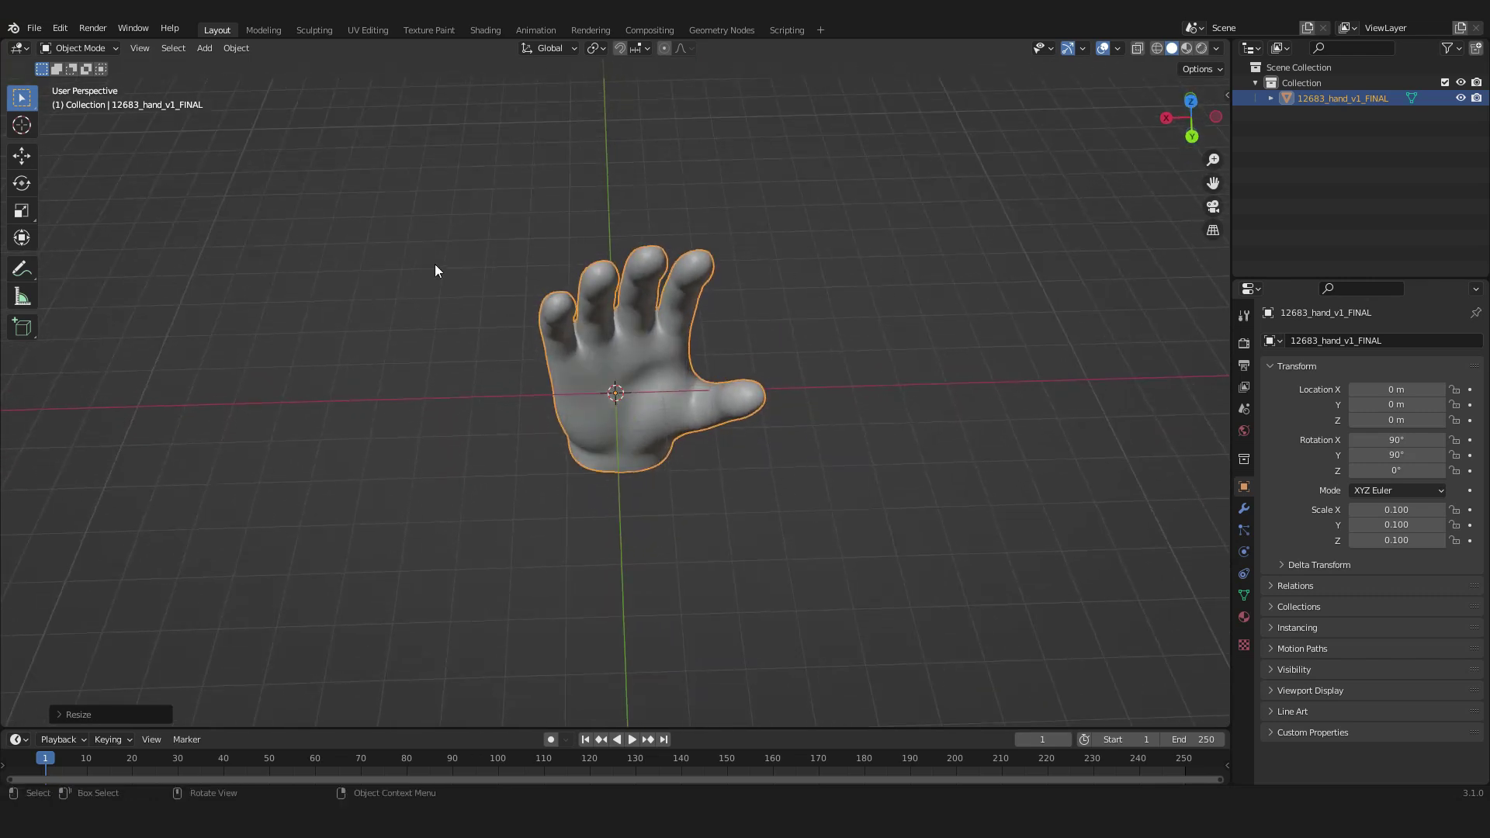
- Thin the whole hand mesh with Shrink/Fatten by about -1 m in Edit Mode, and return to Object Mode
{"action": "middle_click_drag", "start_coordinate": [792, 519], "coordinate": [678, 365]}
{"action": "key", "text": "Tab"}
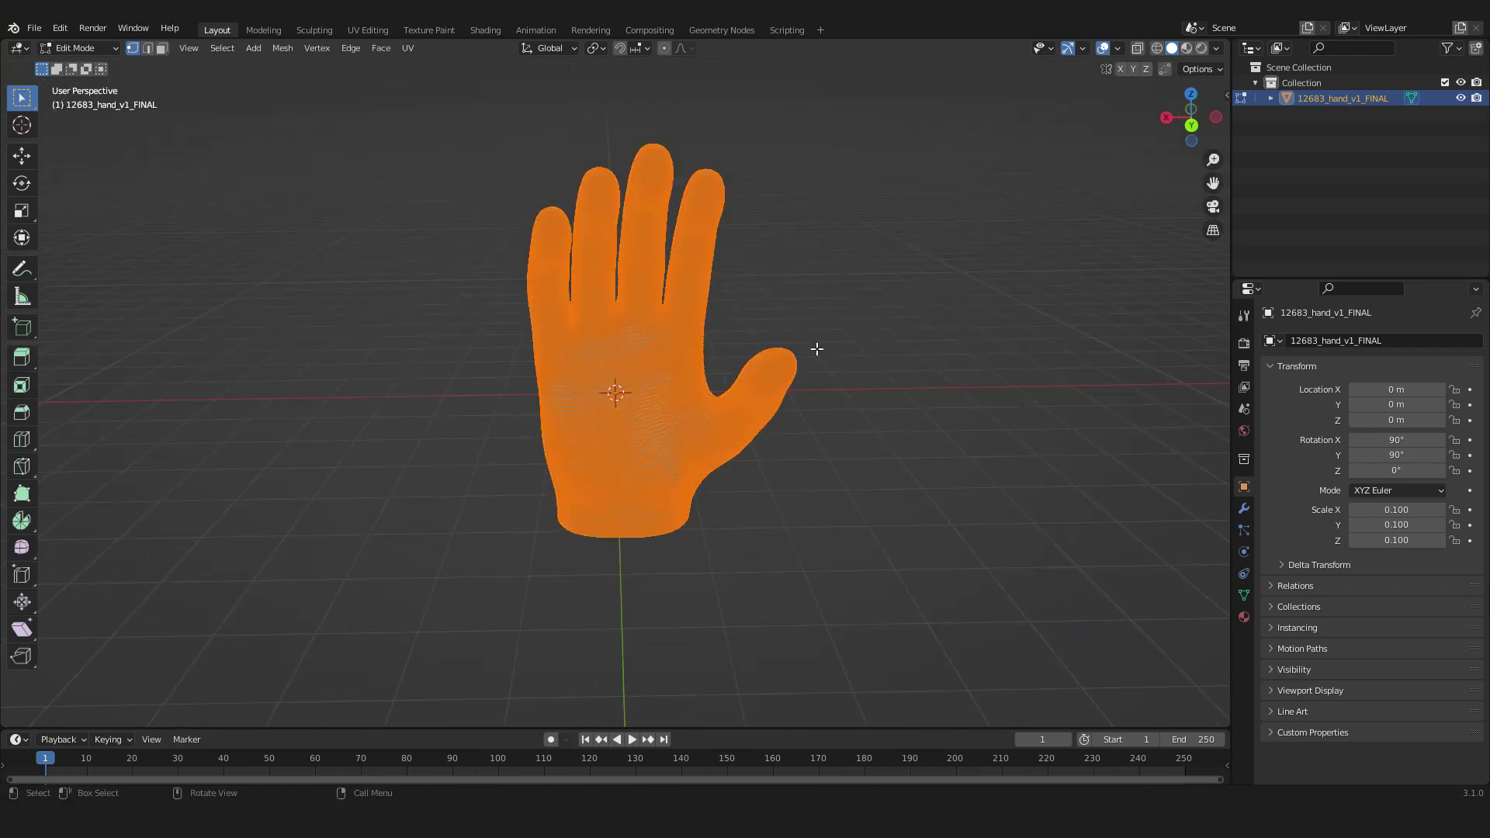
{"action": "key", "text": "alt+s"}
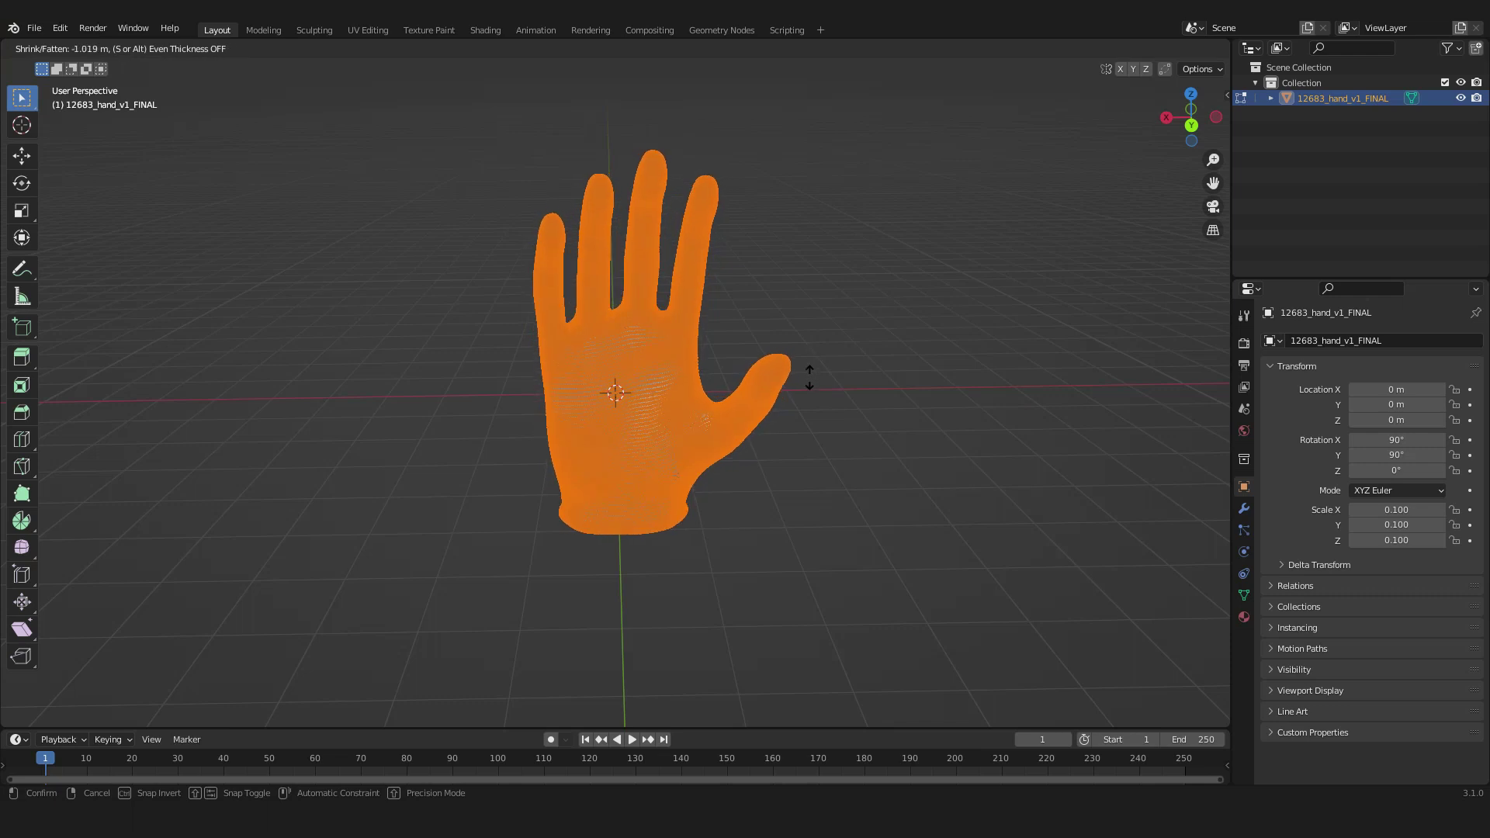
{"action": "left_click", "coordinate": [815, 367]}
{"action": "key", "text": "Tab"}
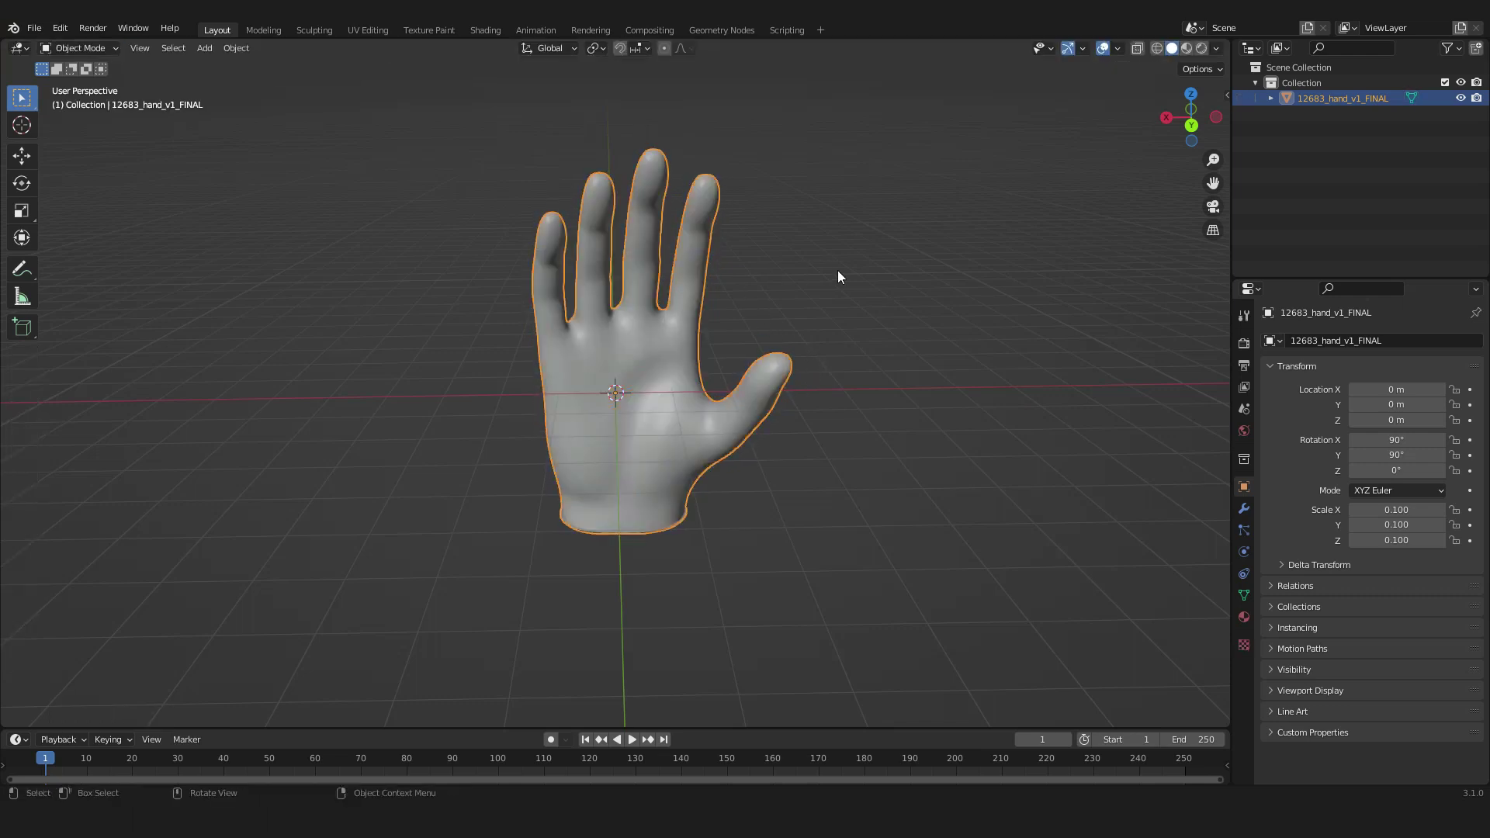
- Raise the hand along the Z axis to about 2.85 m so its wrist sits on the floor grid, and deselect it
{"action": "middle_click_drag", "start_coordinate": [649, 360], "coordinate": [659, 300]}
{"action": "middle_click_drag", "start_coordinate": [660, 382], "coordinate": [733, 528]}
{"action": "key", "text": "g"}
{"action": "key", "text": "z"}
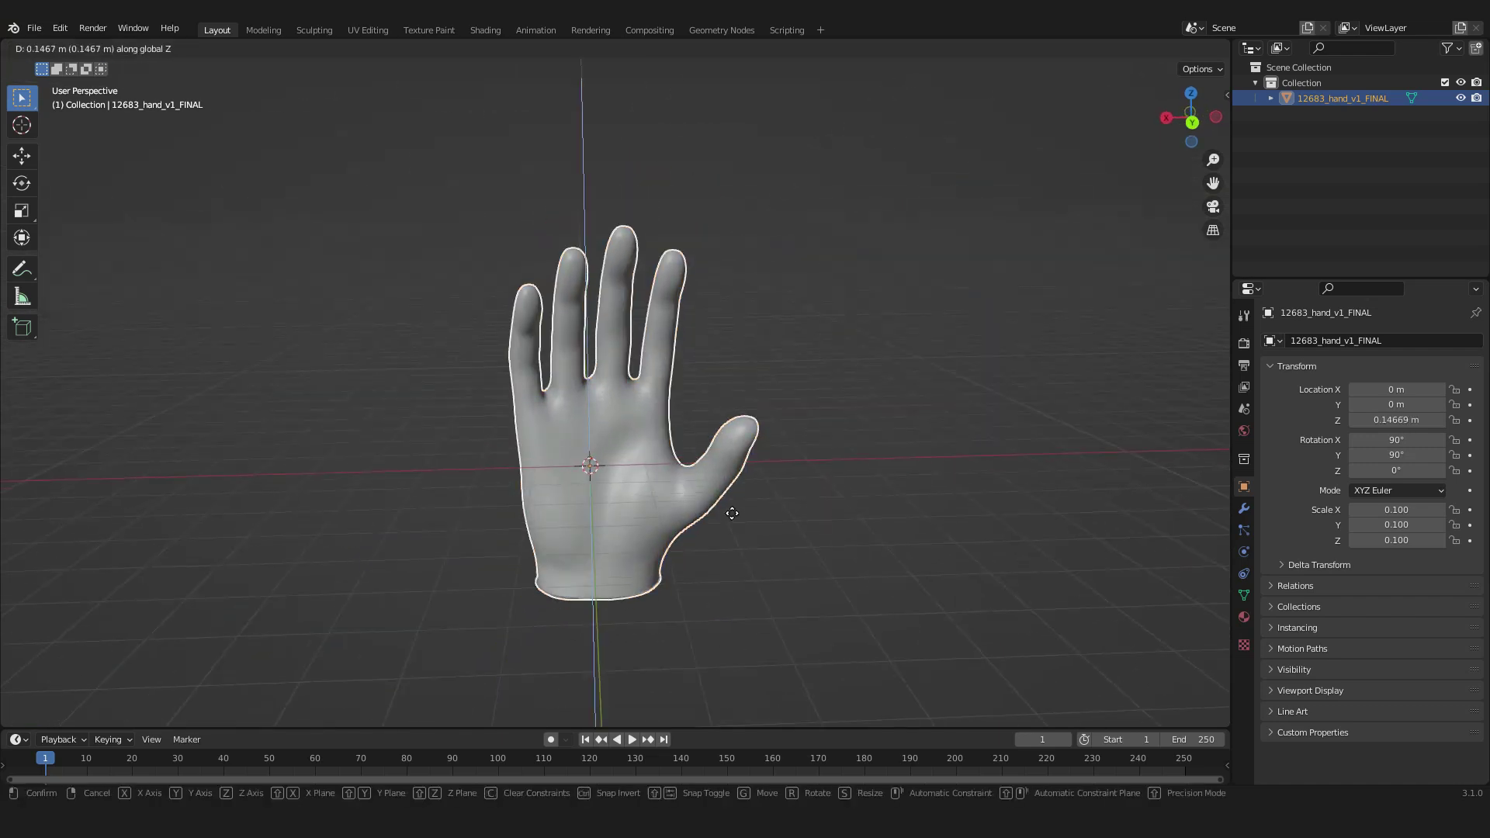
{"action": "left_click", "coordinate": [735, 372]}
{"action": "middle_click_drag", "start_coordinate": [846, 319], "coordinate": [861, 404], "text": "shift"}
{"action": "left_click", "coordinate": [861, 403]}
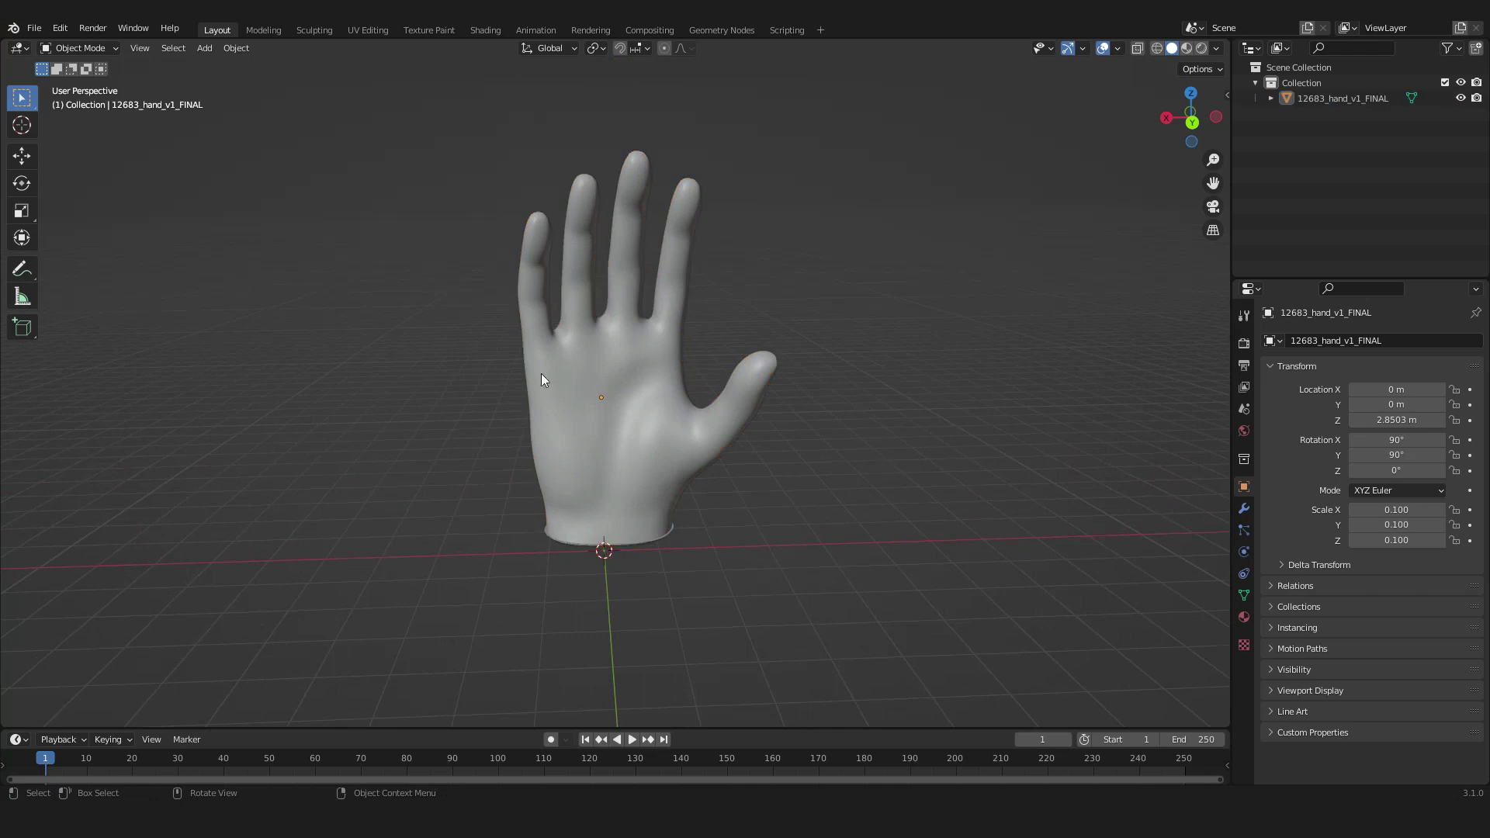
- Add an area light at the world origin and raise it along Z to about 7.78 m
{"action": "scroll", "coordinate": [812, 421], "scroll_direction": "up", "scroll_amount": 5}
{"action": "scroll", "coordinate": [759, 383], "scroll_direction": "down", "scroll_amount": 3}
{"action": "middle_click_drag", "start_coordinate": [758, 383], "coordinate": [785, 443], "text": "shift"}
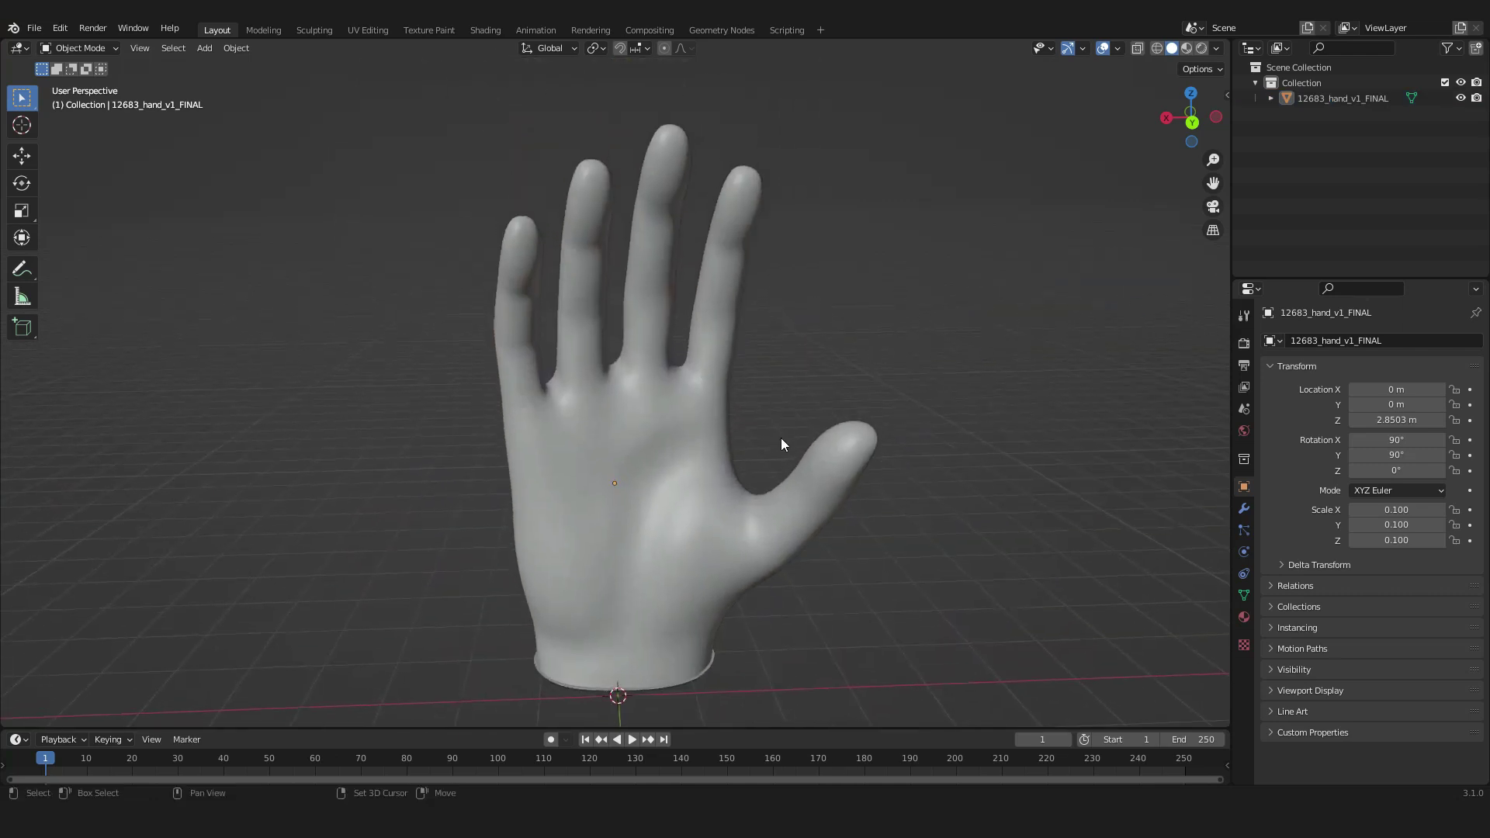
{"action": "middle_click_drag", "start_coordinate": [688, 580], "coordinate": [654, 587]}
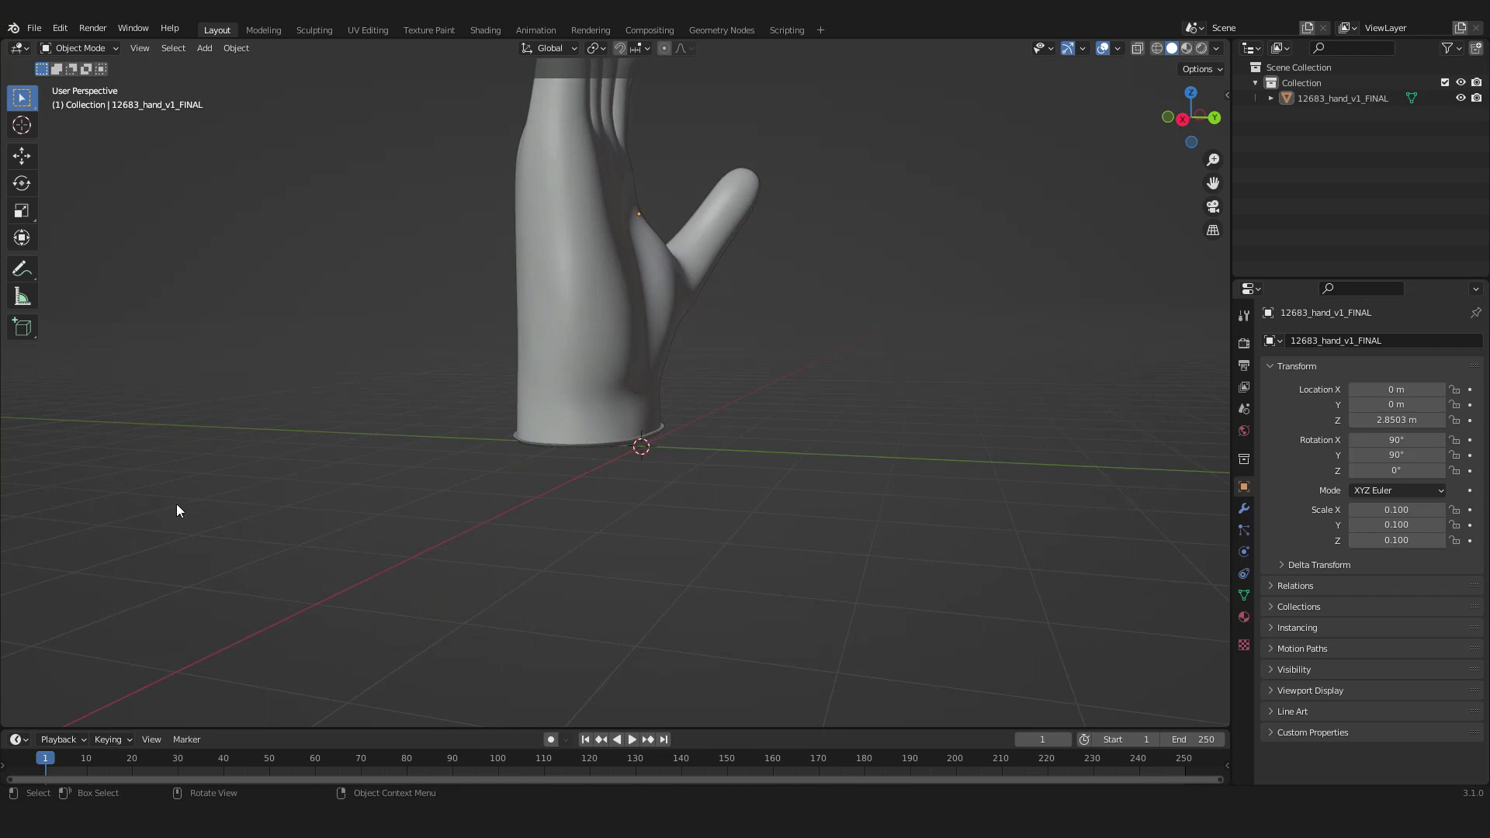
{"action": "middle_click_drag", "start_coordinate": [999, 406], "coordinate": [724, 423]}
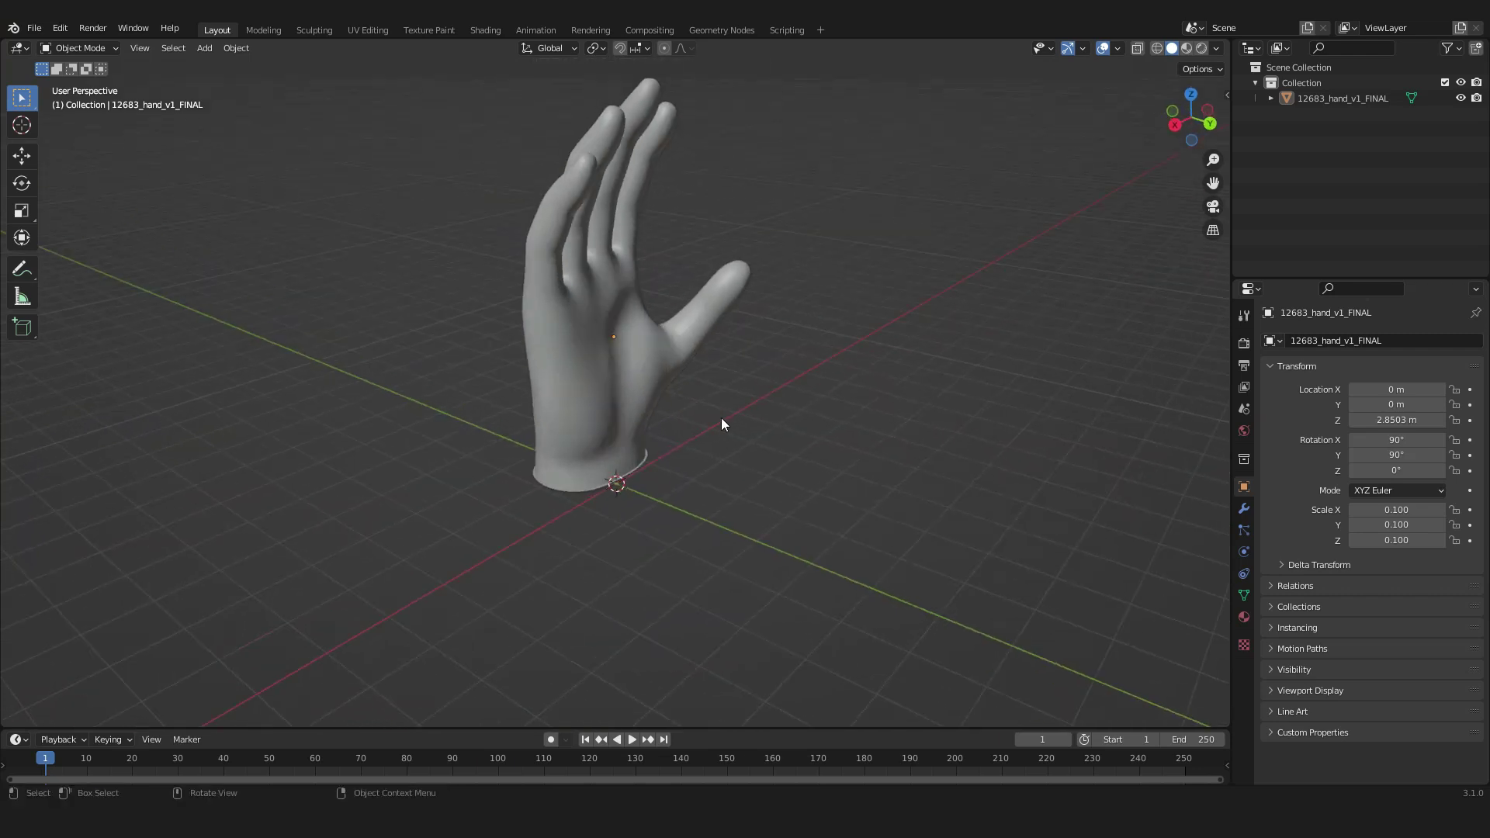
{"action": "key", "text": "shift+a"}
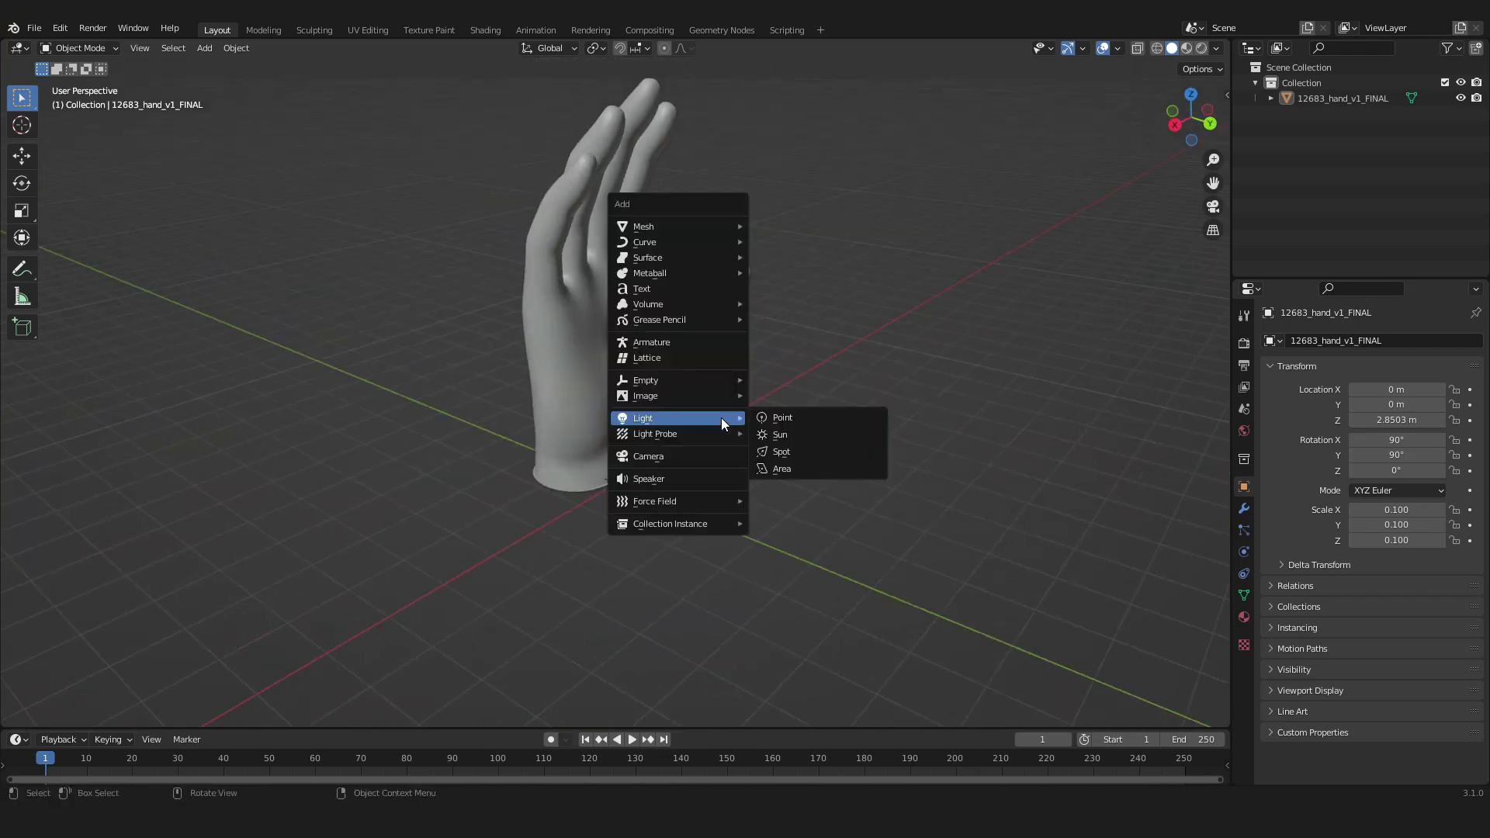
{"action": "left_click", "coordinate": [790, 475]}
{"action": "key", "text": "g"}
{"action": "key", "text": "z"}
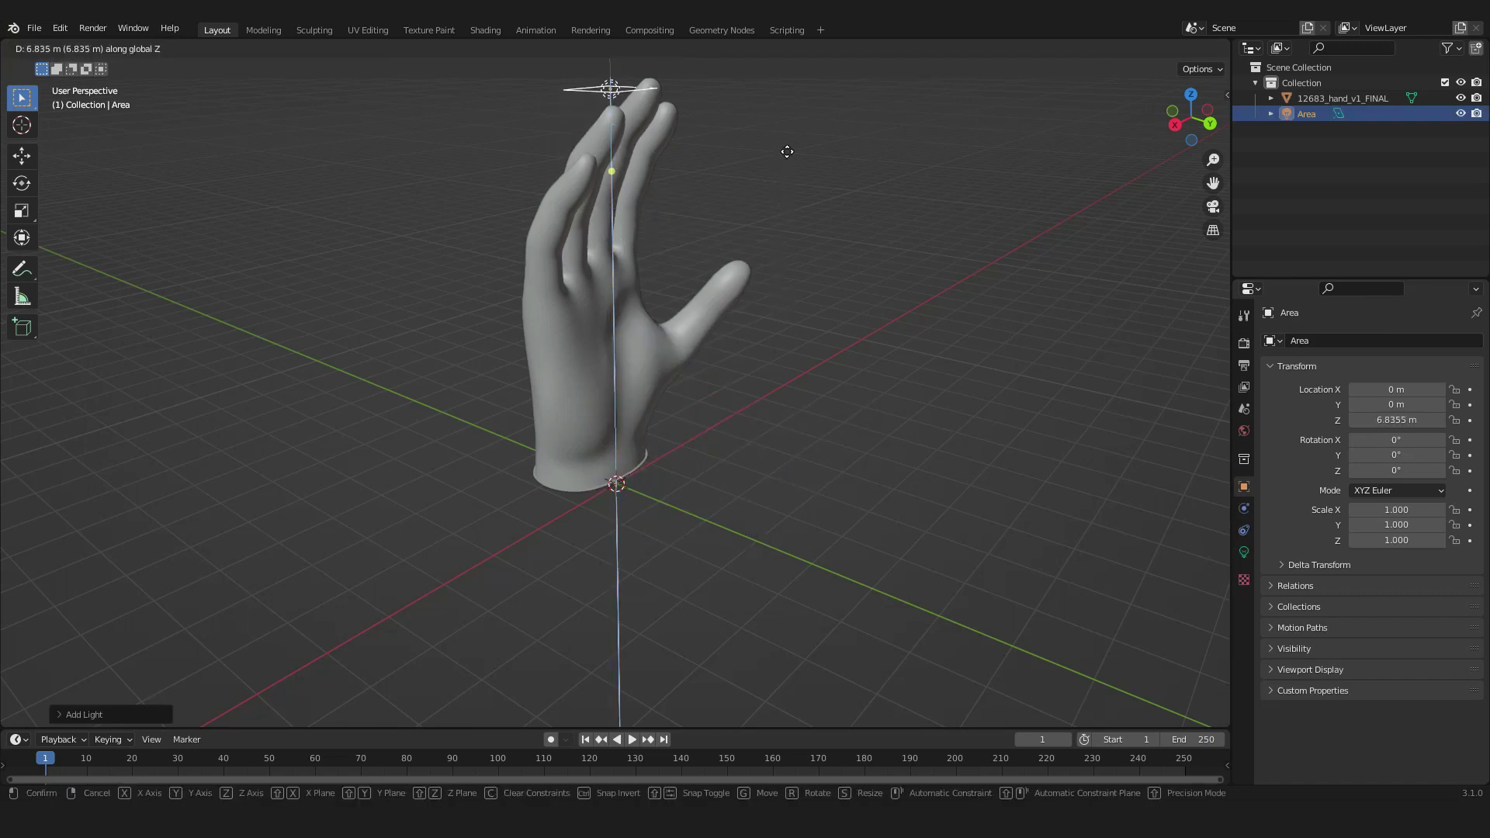
{"action": "left_click", "coordinate": [795, 85]}
- Move the area light horizontally, keeping its height, to about X -4.02 m and Y 5.02 m on the thumb side
{"action": "scroll", "coordinate": [772, 329], "scroll_direction": "down", "scroll_amount": 6}
{"action": "middle_click_drag", "start_coordinate": [669, 408], "coordinate": [724, 499]}
{"action": "key", "text": "g"}
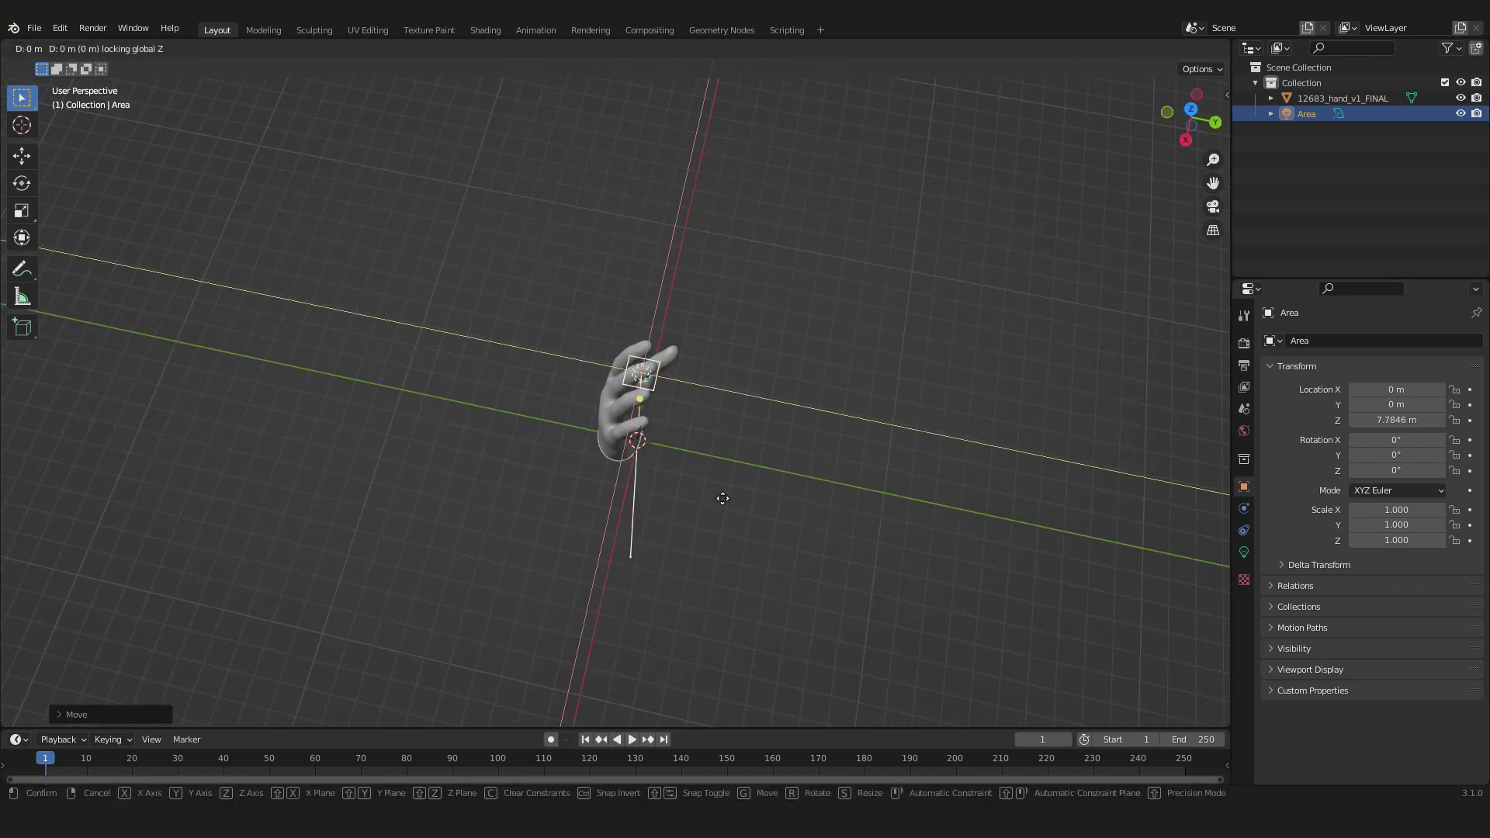
{"action": "left_click", "coordinate": [901, 419]}
- Rotate the area light to about X -37.4°, Y -40°, Z -9.98° so it aims at the palm
{"action": "middle_click_drag", "start_coordinate": [924, 463], "coordinate": [871, 389]}
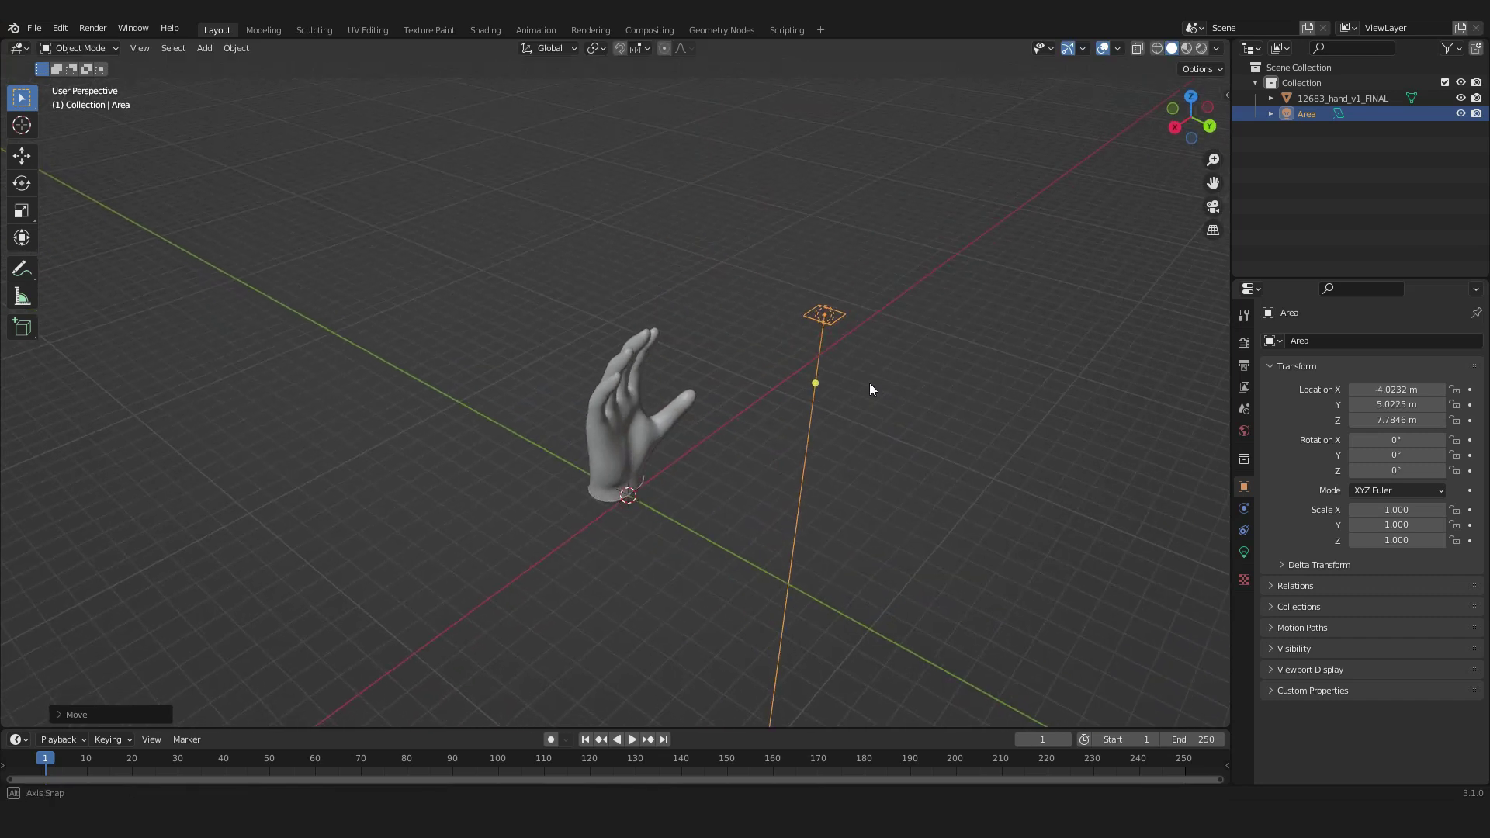
{"action": "middle_click_drag", "start_coordinate": [981, 459], "coordinate": [797, 534]}
{"action": "key", "text": "r"}
{"action": "left_click", "coordinate": [915, 472]}
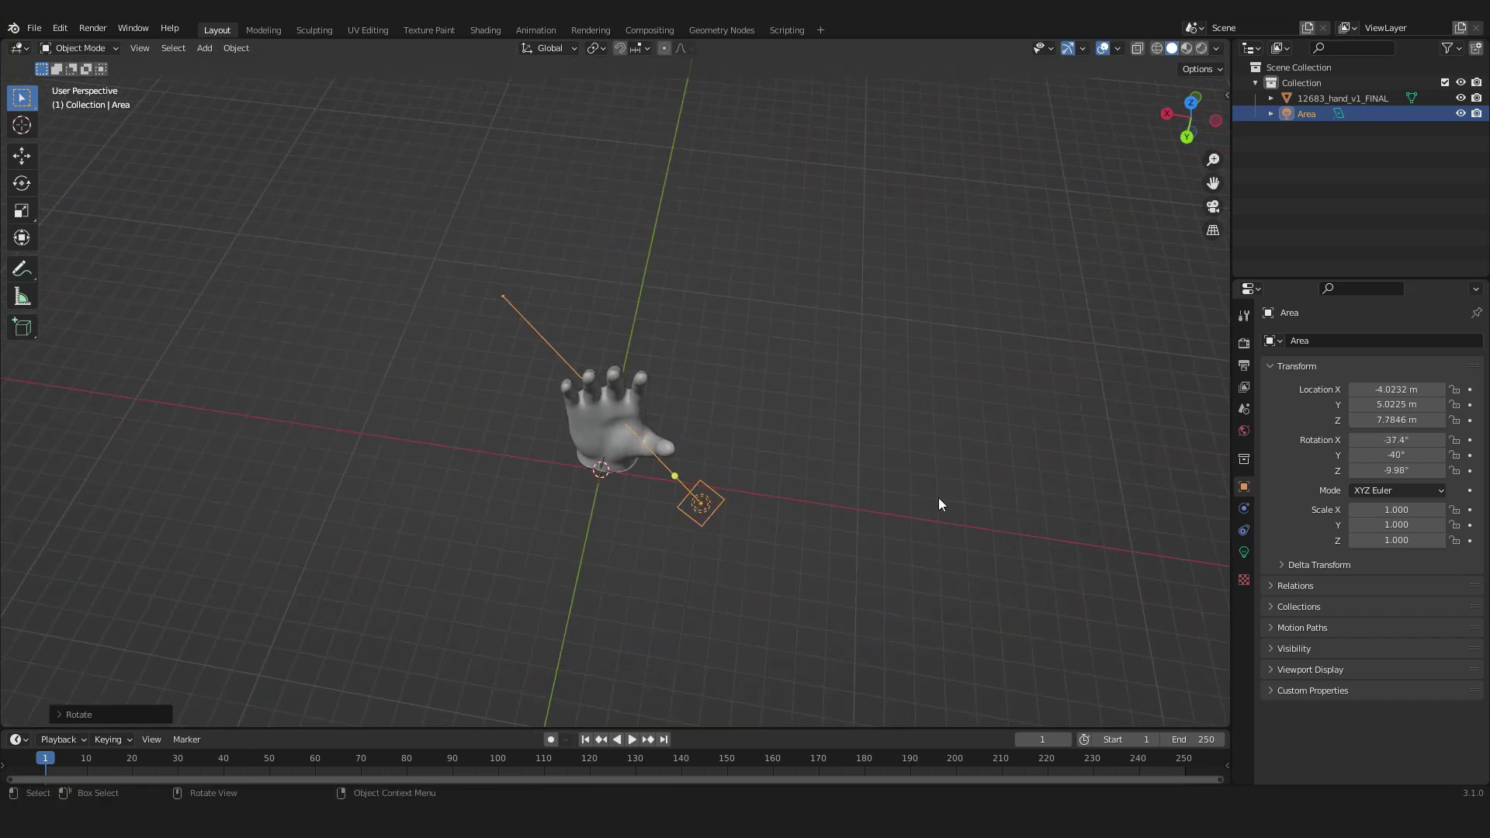
- Duplicate the area light and place the copy on the little-finger side at about X 3.48, Y 5.71, Z 7.80 m
{"action": "mouse_move", "coordinate": [714, 492]}
{"action": "middle_mouse_down"}
{"action": "mouse_move", "coordinate": [645, 434]}
{"action": "mouse_move", "coordinate": [705, 465]}
{"action": "middle_mouse_up"}
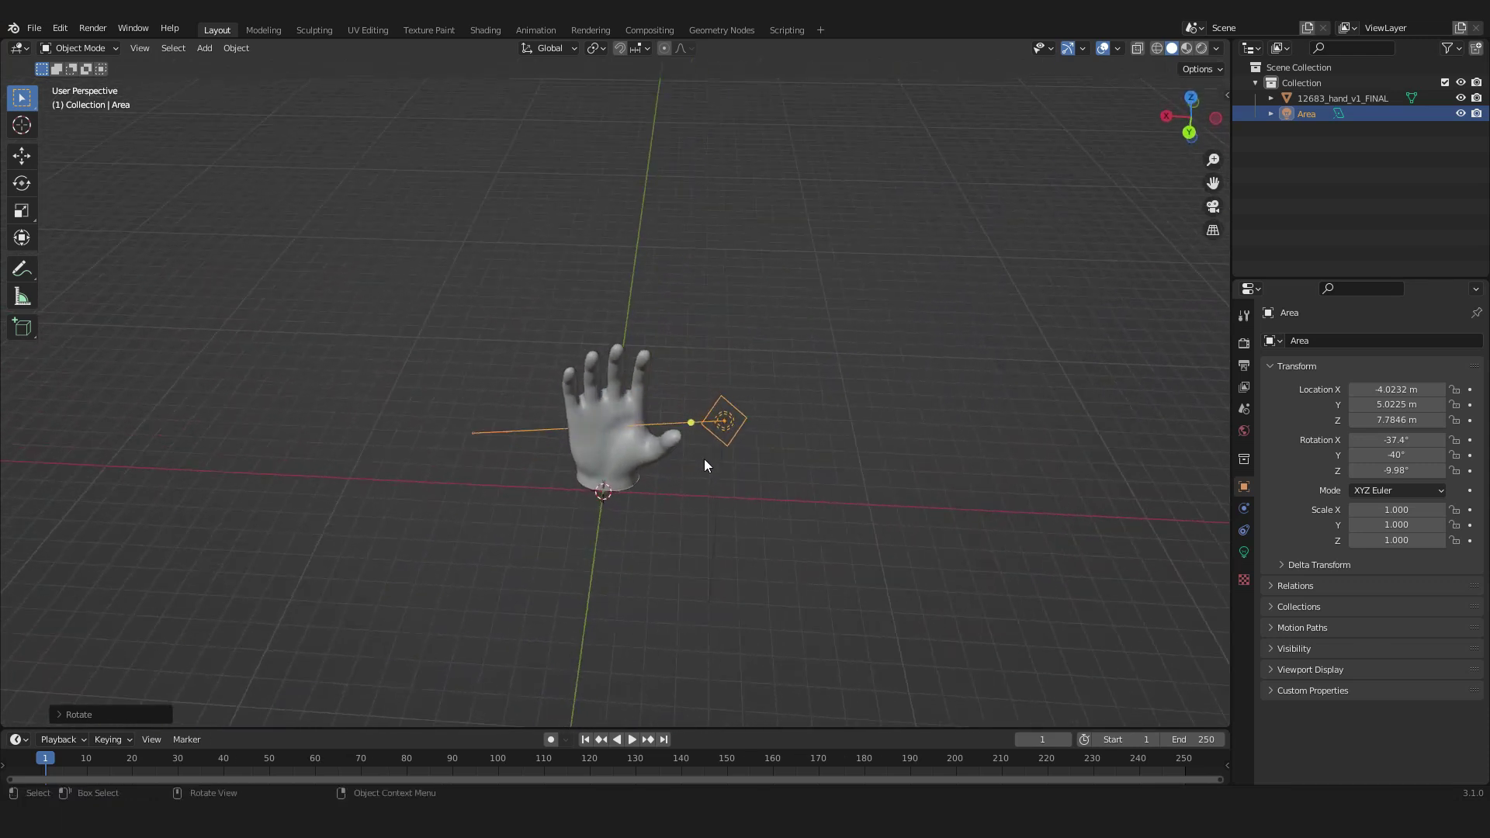
{"action": "key", "text": "shift+d"}
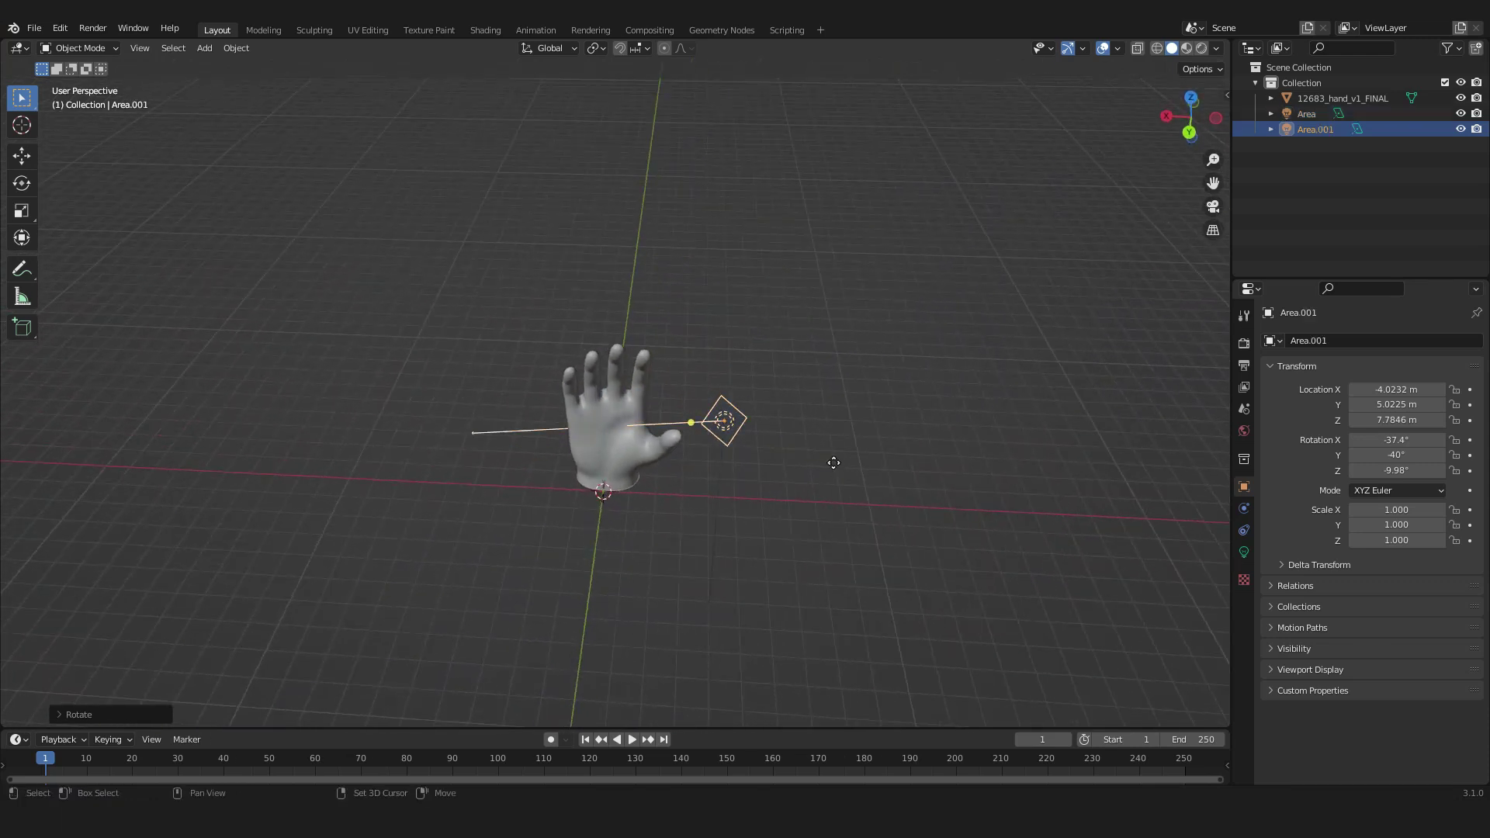
{"action": "left_click", "coordinate": [562, 466]}
- Rotate the duplicated light around global Z to about -69.4° so it points at the hand
{"action": "middle_click_drag", "start_coordinate": [550, 500], "coordinate": [970, 499]}
{"action": "key", "text": "r"}
{"action": "key", "text": "z"}
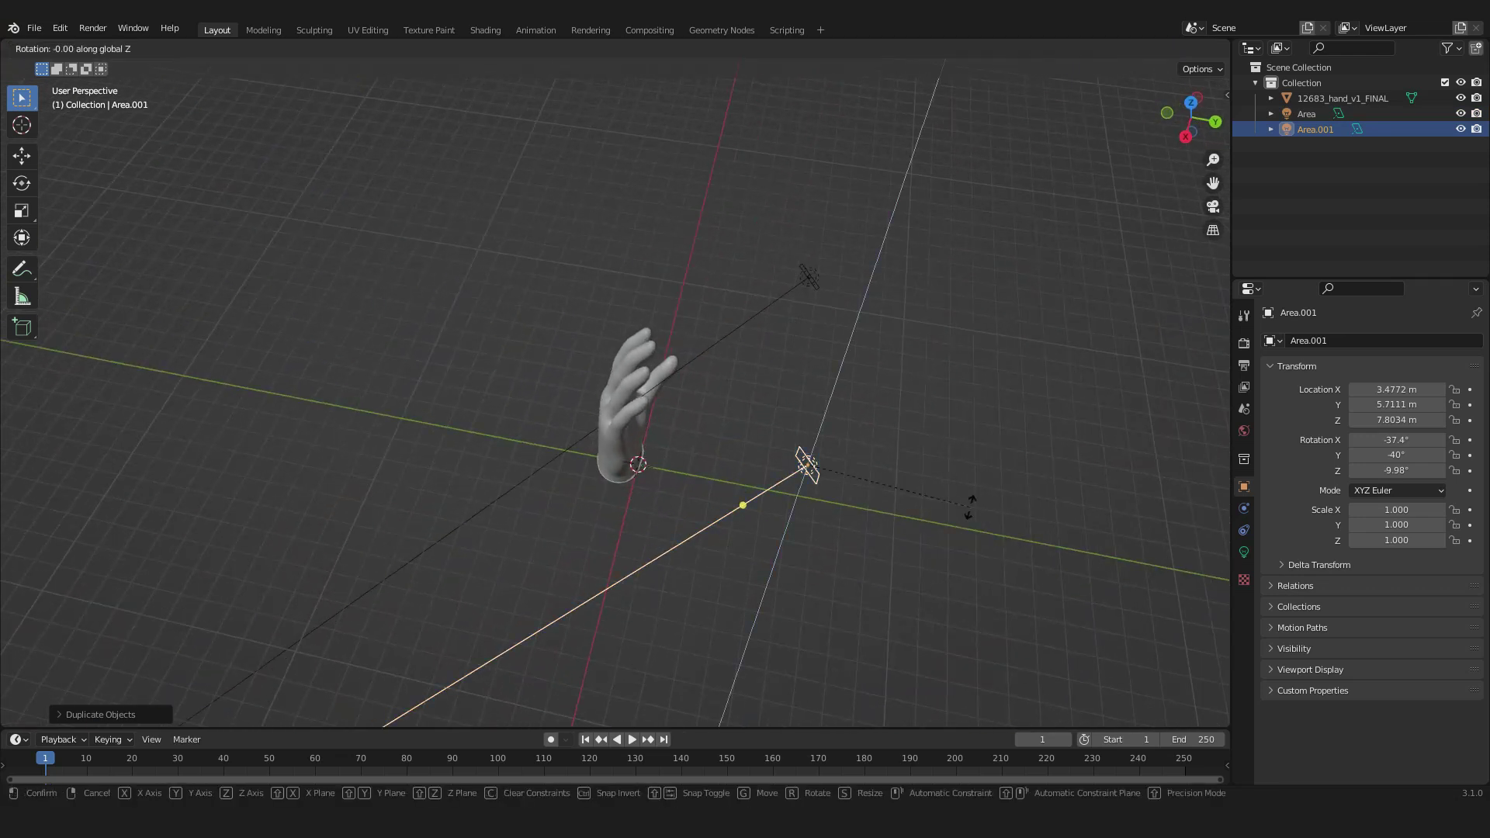
{"action": "left_click", "coordinate": [858, 562]}
{"action": "middle_click_drag", "start_coordinate": [858, 561], "coordinate": [822, 466]}
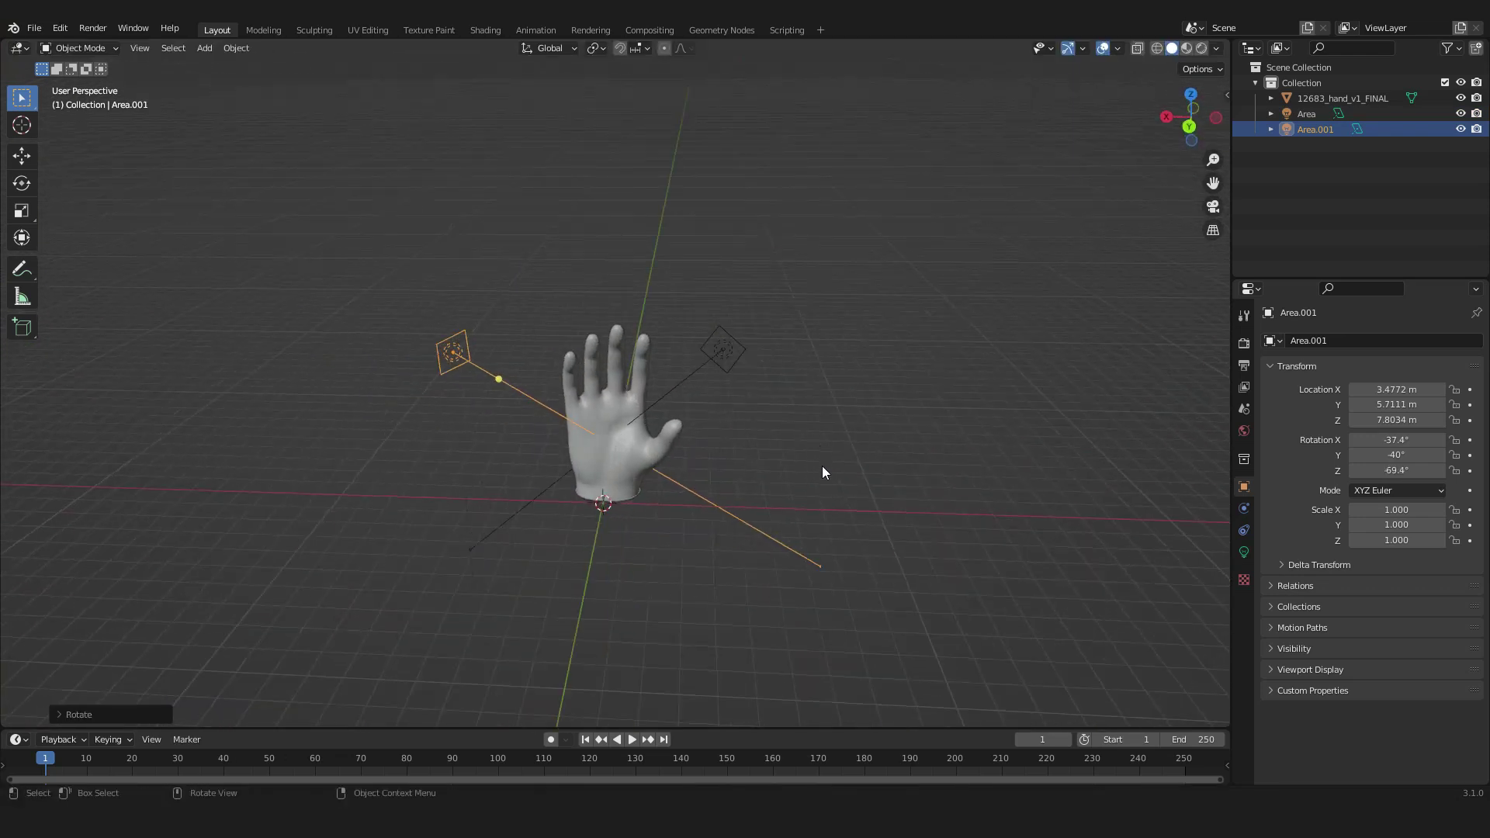
- Set the render engine to Cycles and its device to GPU Compute
{"action": "scroll", "coordinate": [822, 466], "scroll_direction": "up", "scroll_amount": 4}
{"action": "middle_click_drag", "start_coordinate": [664, 542], "coordinate": [758, 516], "text": "shift"}
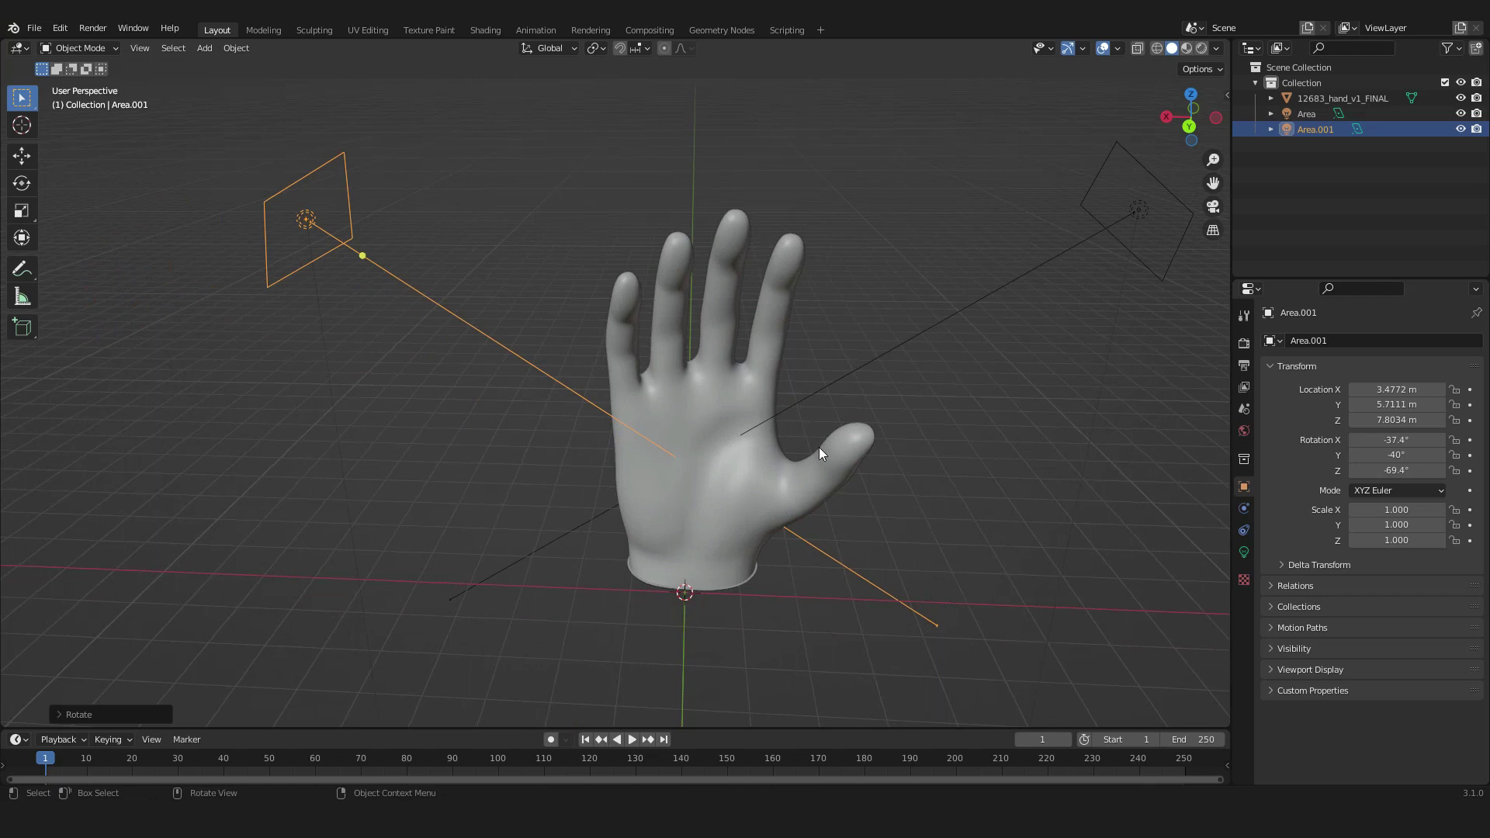
{"action": "middle_click_drag", "start_coordinate": [819, 448], "coordinate": [767, 437], "text": "shift"}
{"action": "scroll", "coordinate": [767, 437], "scroll_direction": "down", "scroll_amount": 2}
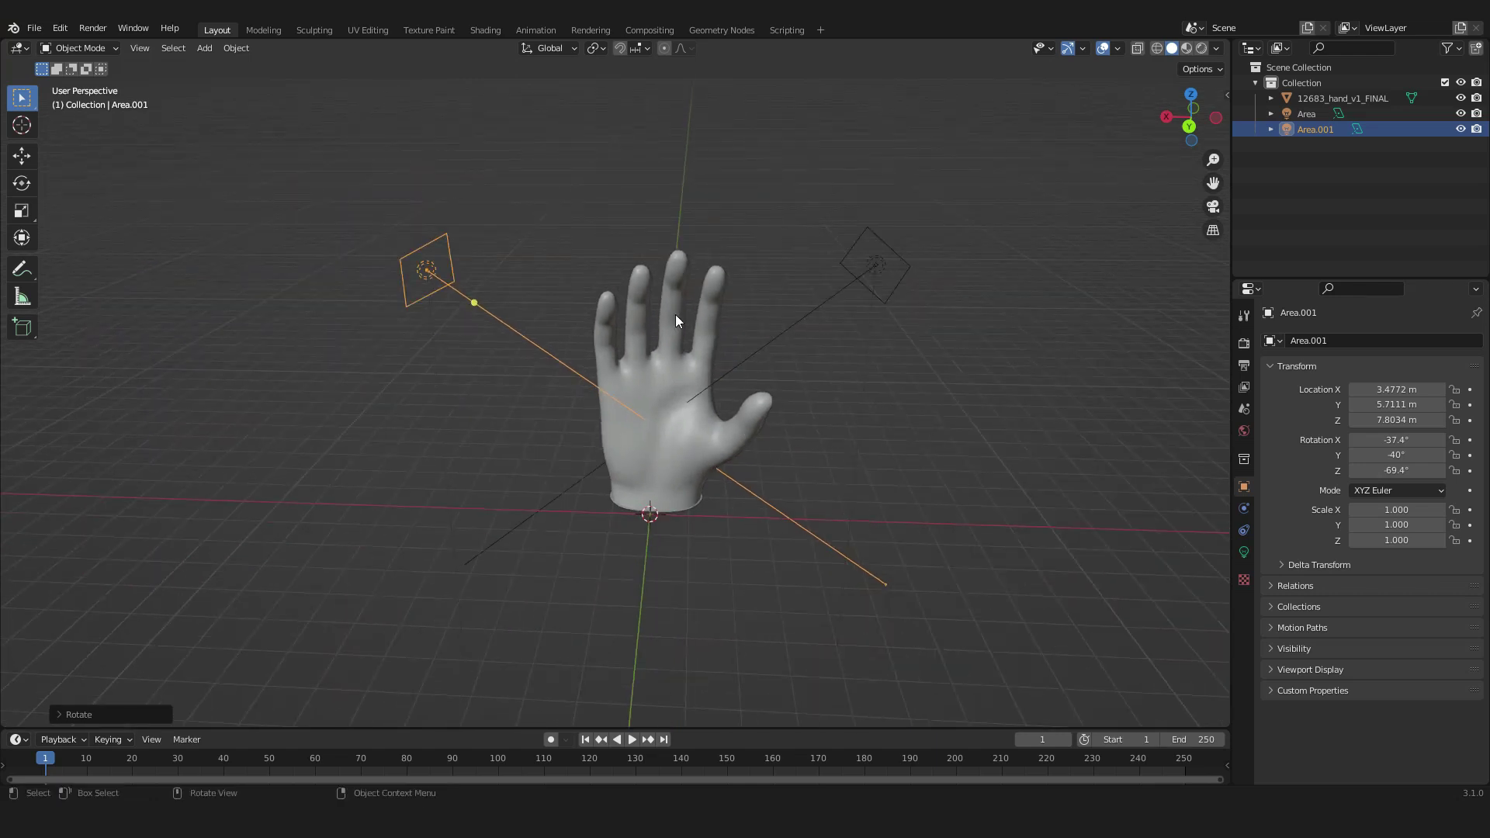
{"action": "left_click", "coordinate": [1246, 342]}
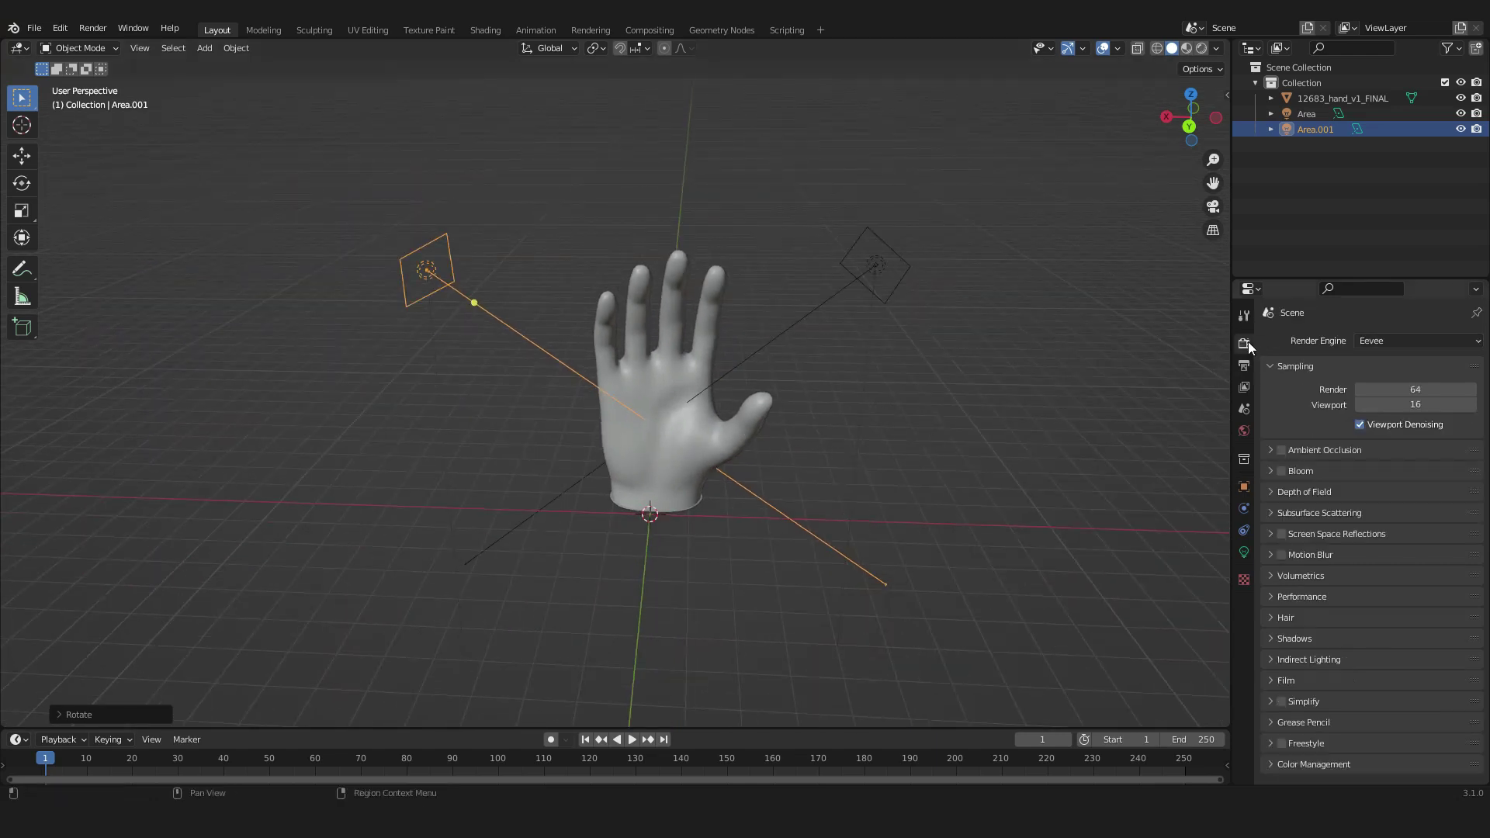
{"action": "left_click", "coordinate": [1366, 344]}
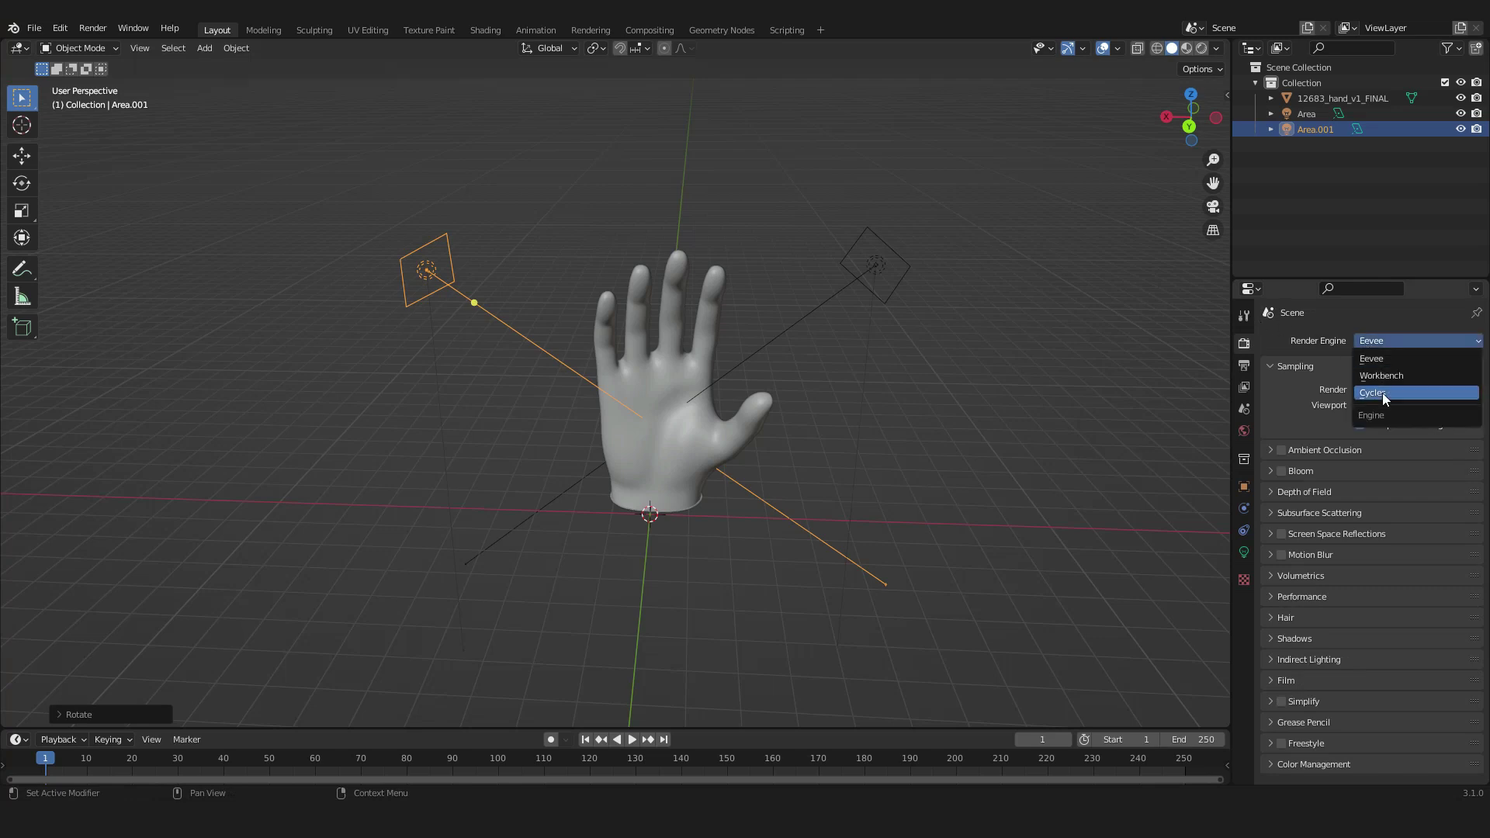
{"action": "left_click", "coordinate": [1382, 393]}
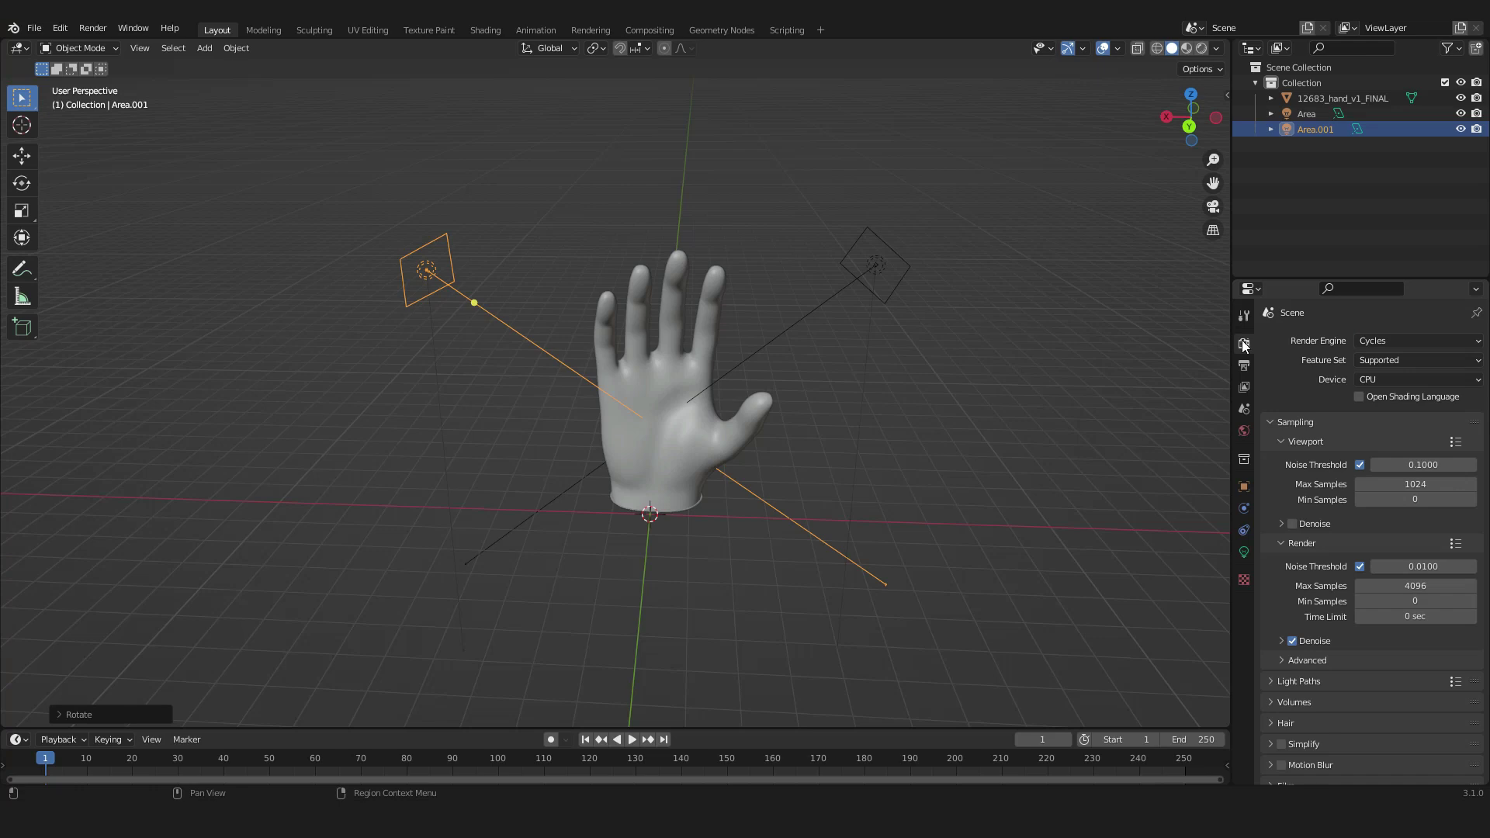
{"action": "left_click", "coordinate": [1385, 380]}
{"action": "left_click", "coordinate": [1385, 411]}
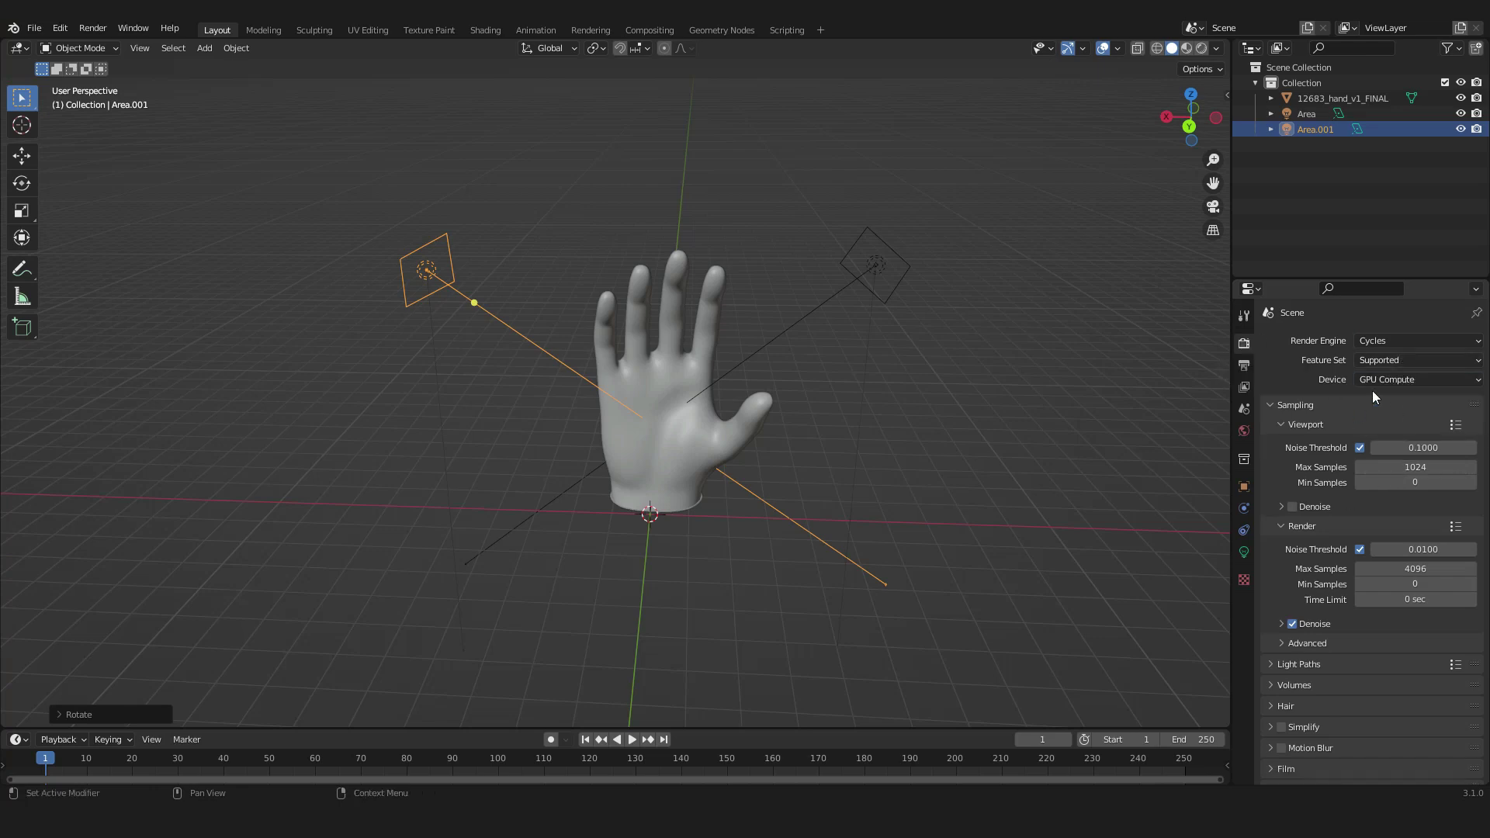
- Set the maximum samples for the final render to 200
{"action": "scroll", "coordinate": [1372, 392], "scroll_direction": "down", "scroll_amount": 3}
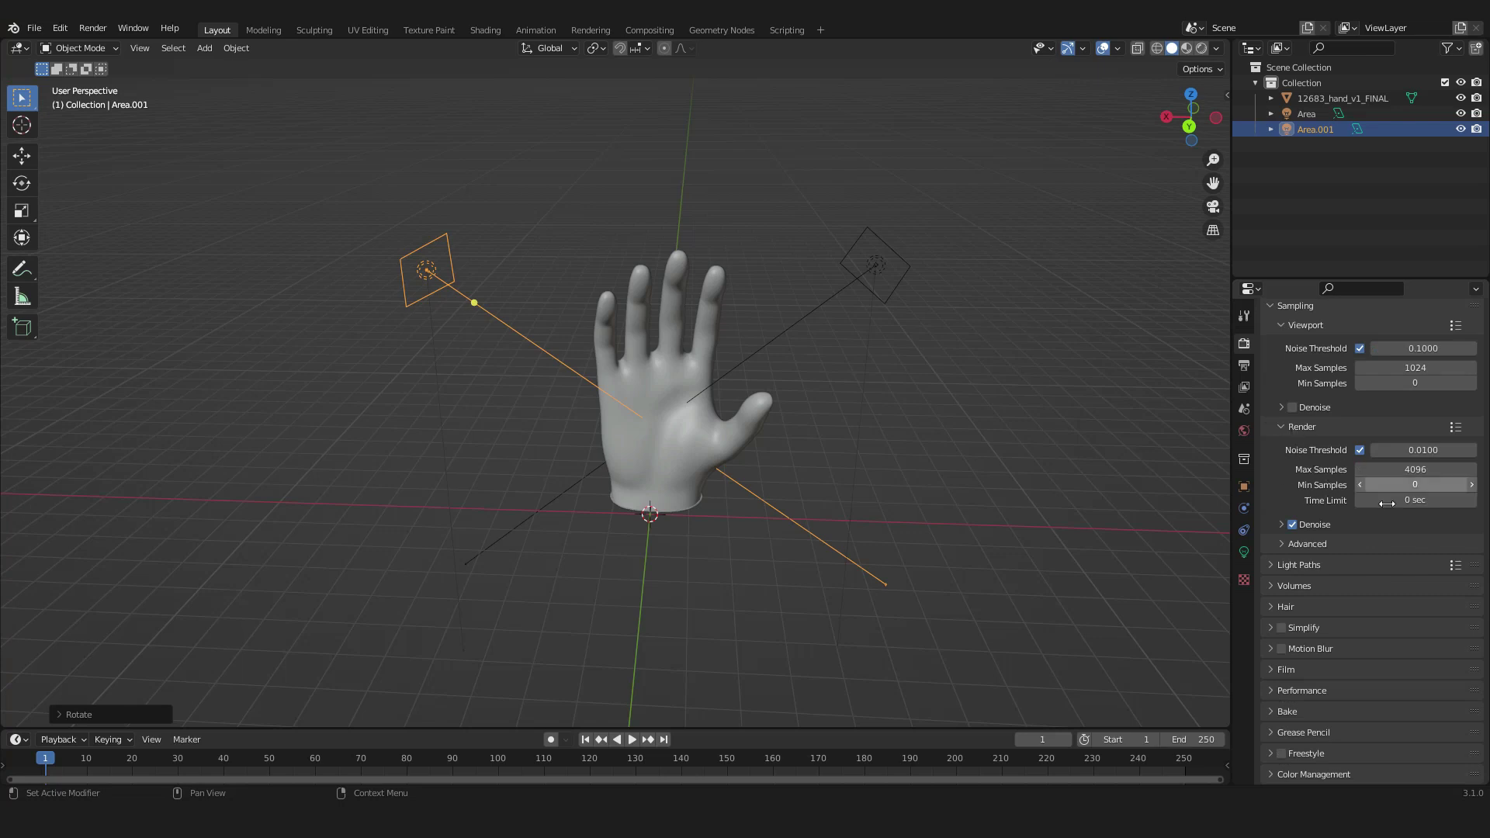
{"action": "left_click", "coordinate": [1420, 469]}
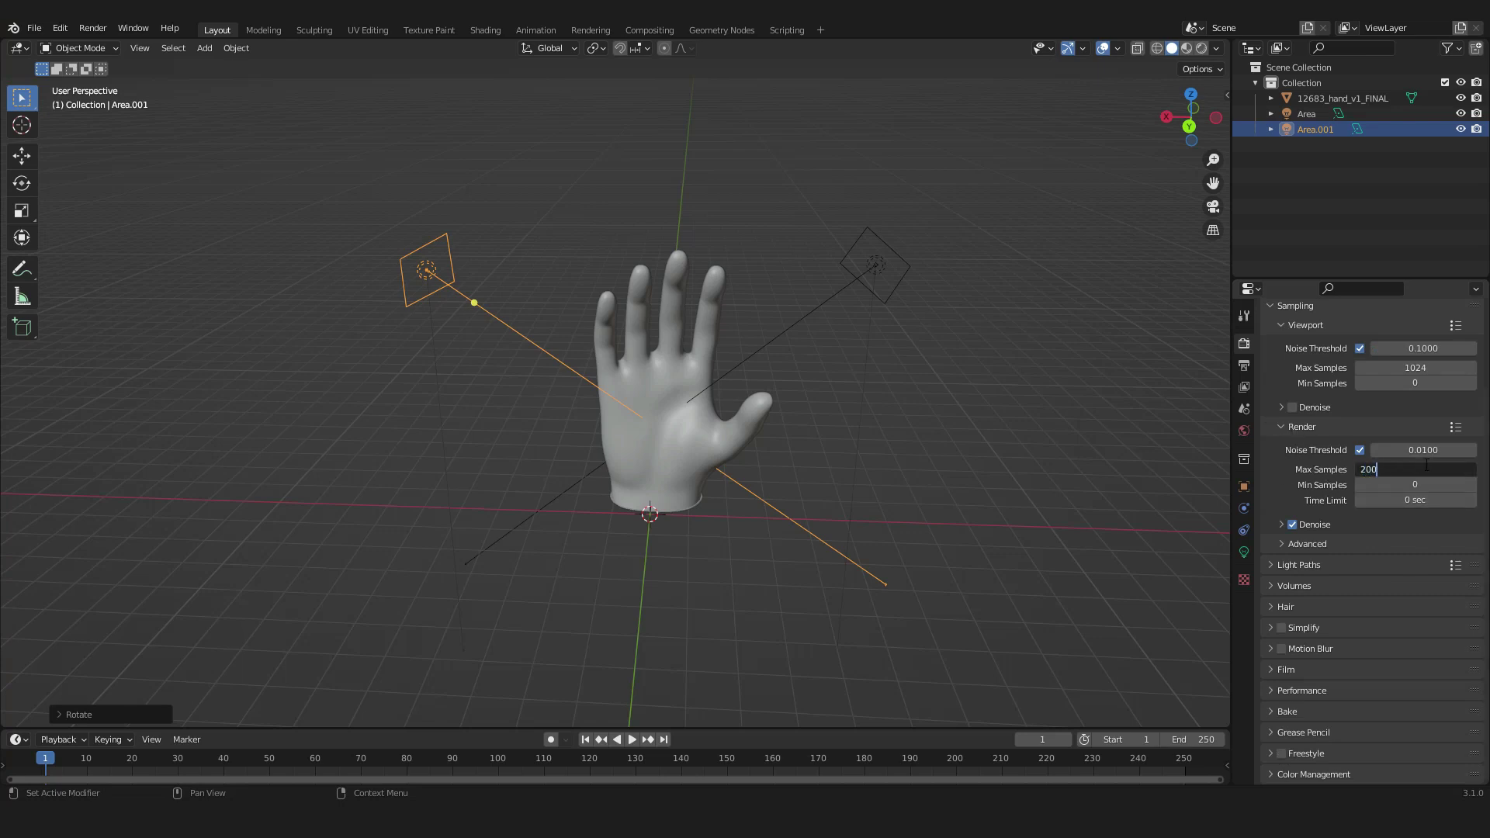
{"action": "key", "text": "Return"}
- Switch the viewport to Rendered shading and view the hand's lighting from a higher angle
{"action": "middle_click_drag", "start_coordinate": [865, 398], "coordinate": [899, 402]}
{"action": "left_click", "coordinate": [1202, 47]}
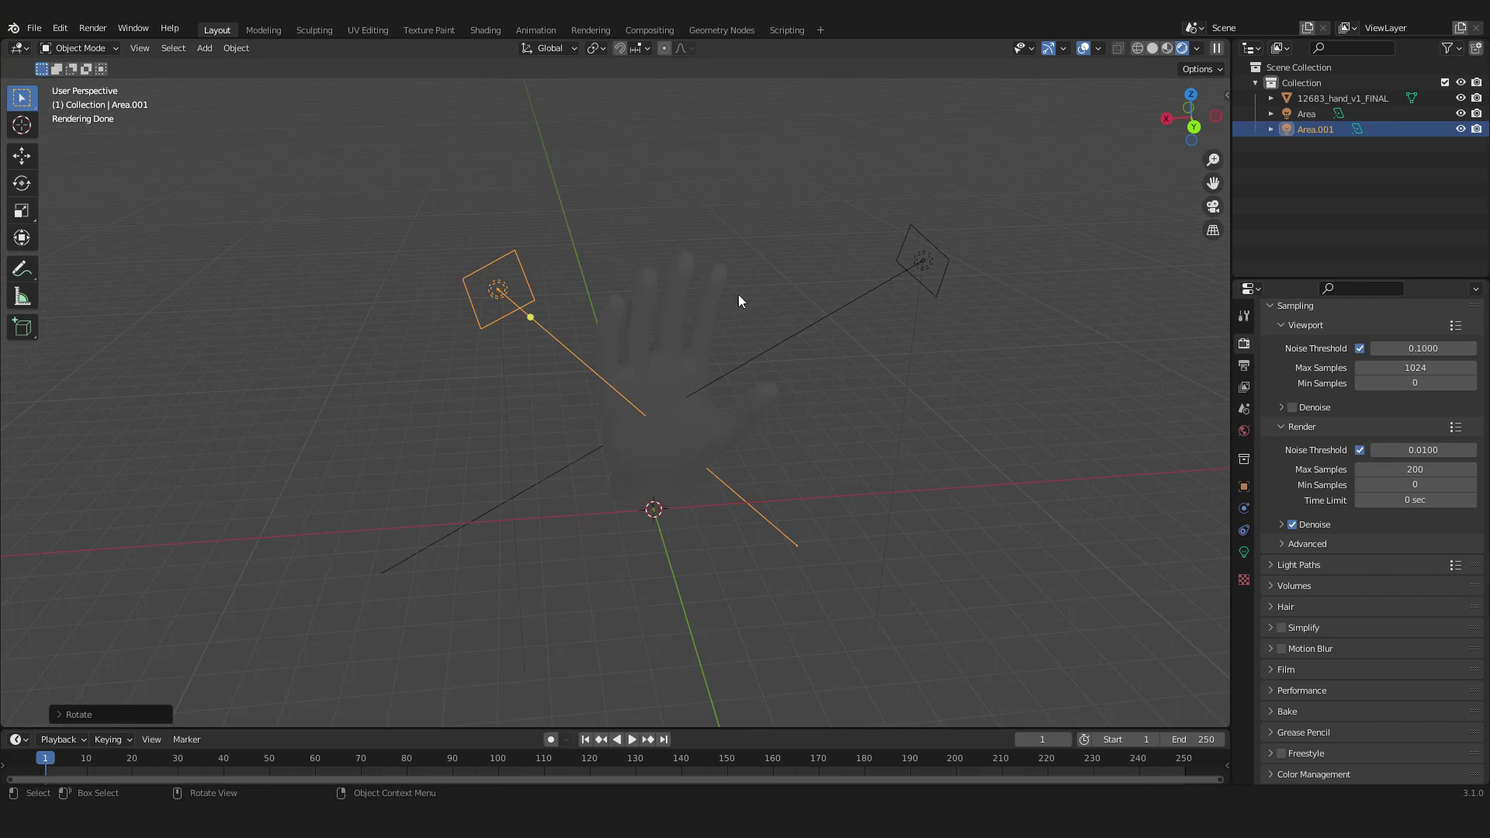
{"action": "middle_click_drag", "start_coordinate": [710, 383], "coordinate": [611, 455]}
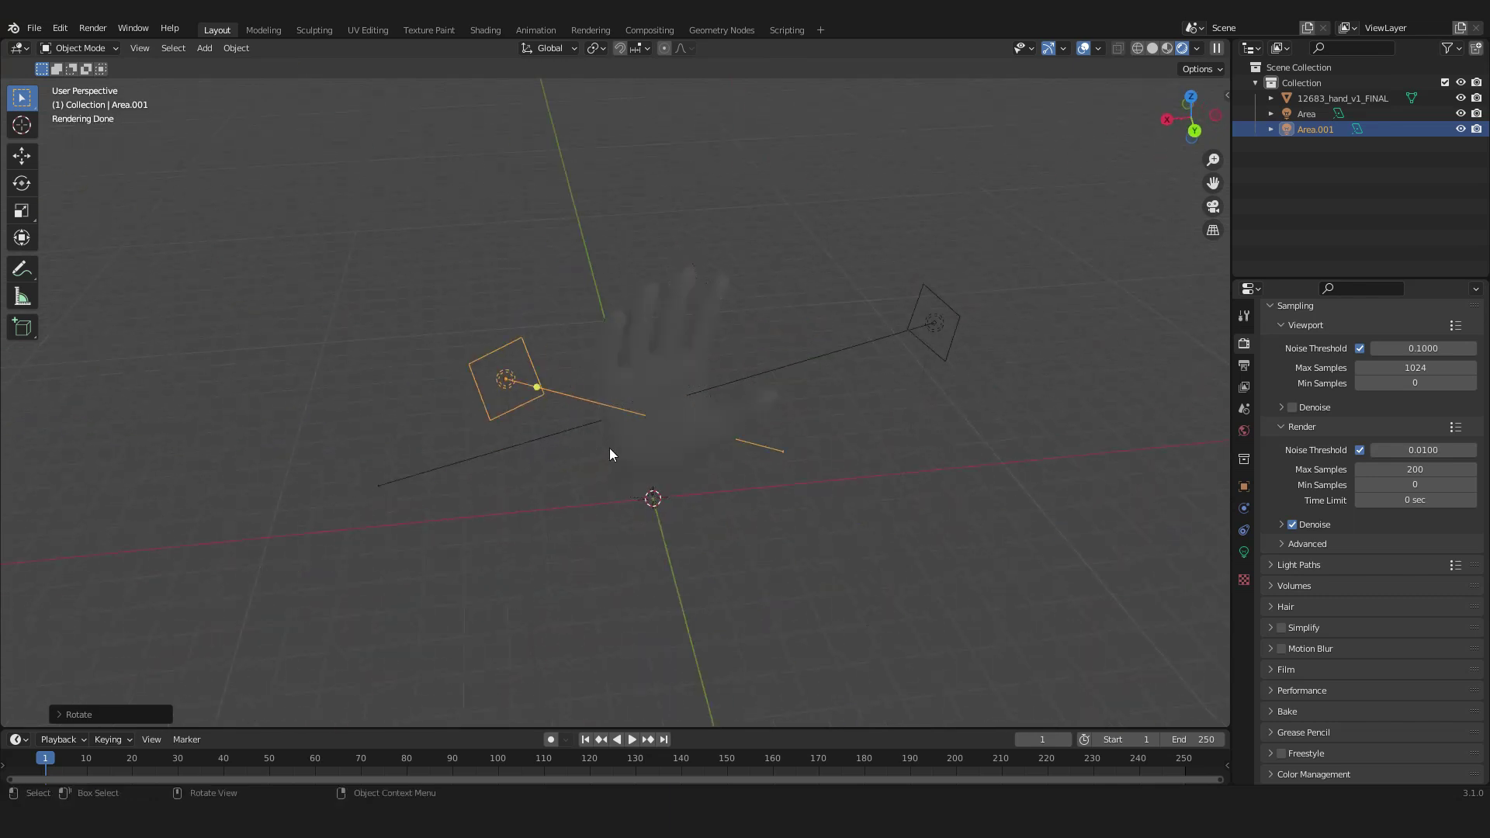
- Raise the duplicated light's power to about 145 W and reposition it on the little-finger side of the hand
{"action": "left_click", "coordinate": [1242, 556]}
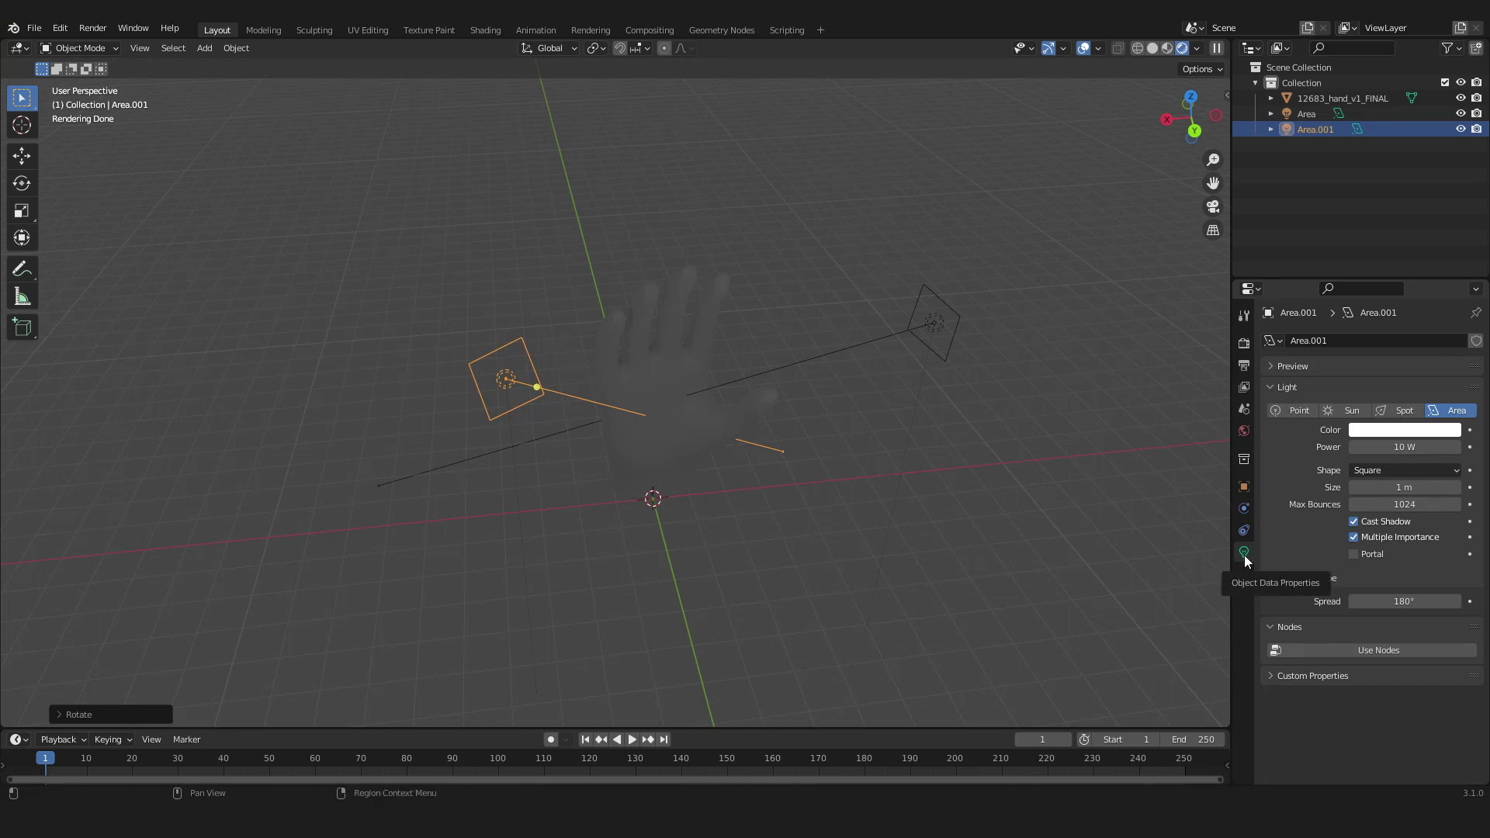
{"action": "left_click_drag", "start_coordinate": [1381, 446], "coordinate": [1452, 447]}
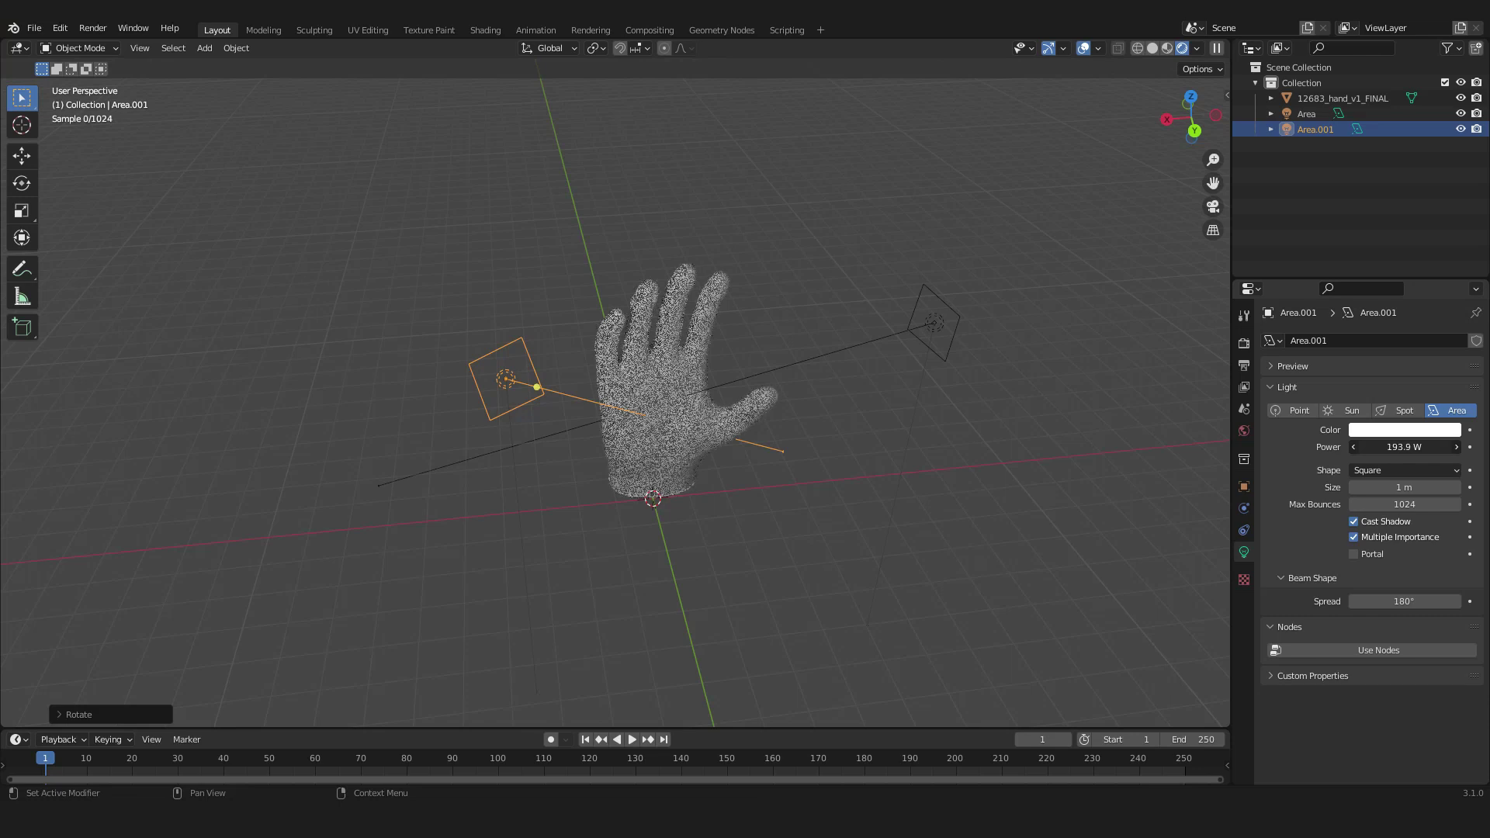
{"action": "middle_click_drag", "start_coordinate": [454, 474], "coordinate": [563, 452]}
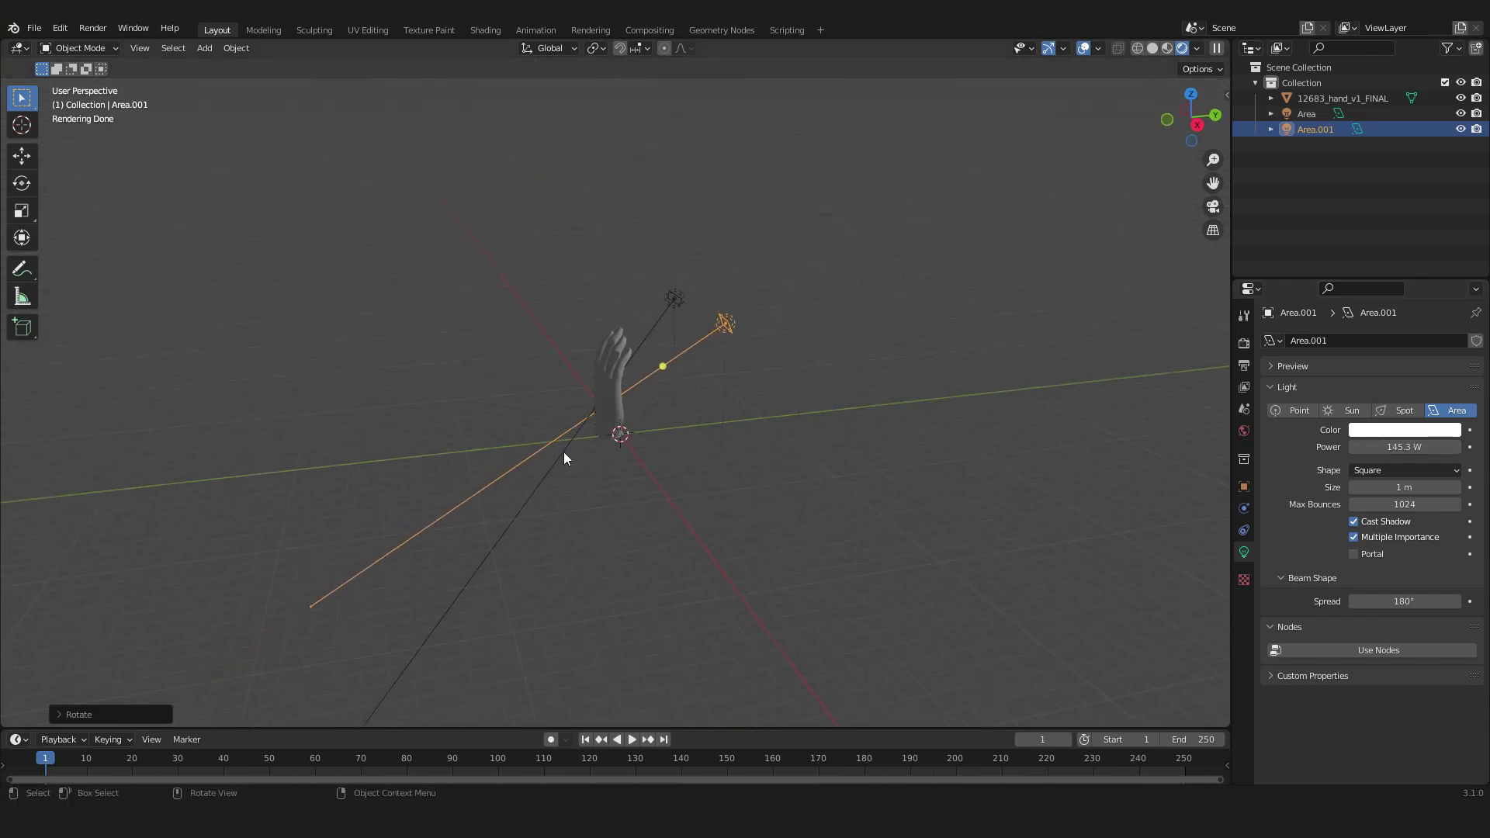
{"action": "middle_click_drag", "start_coordinate": [822, 376], "coordinate": [607, 398]}
{"action": "key", "text": "g"}
{"action": "left_click", "coordinate": [546, 370]}
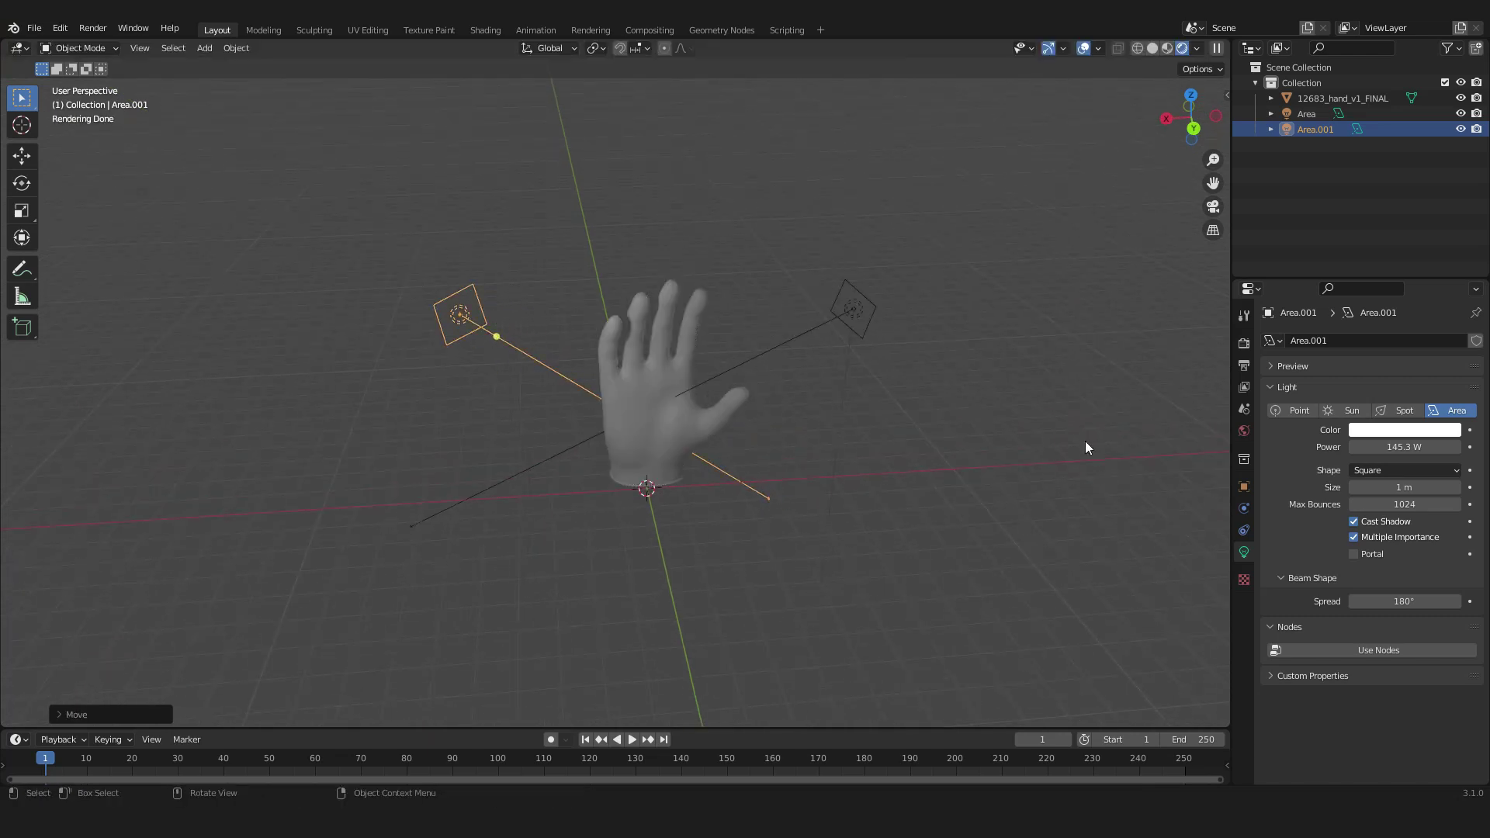
- Set the power of the light on the little-finger side to 250 W
{"action": "left_click_drag", "start_coordinate": [1406, 447], "coordinate": [1422, 447]}
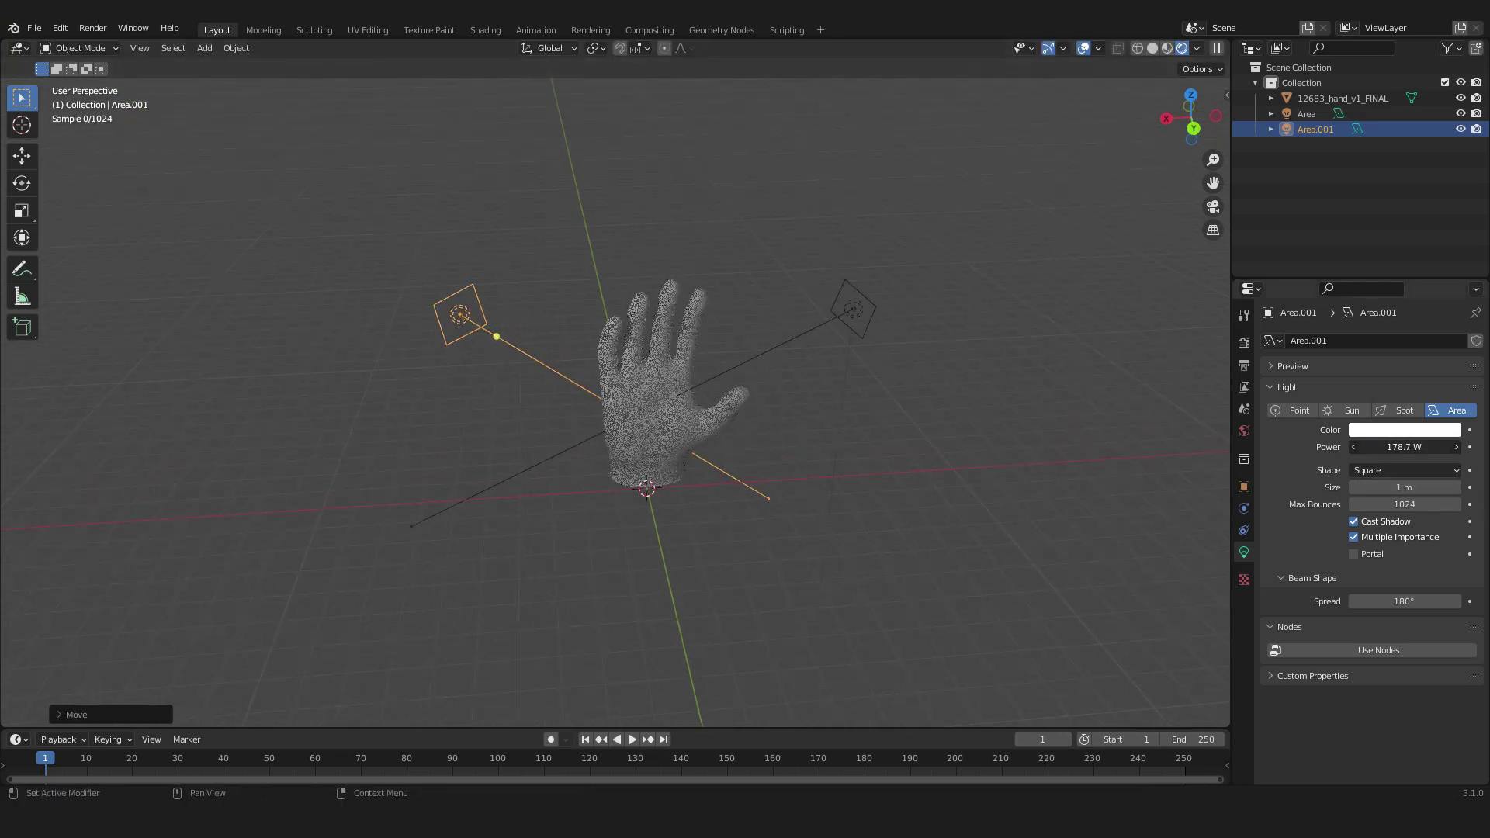
{"action": "left_click", "coordinate": [1408, 447]}
{"action": "type", "text": "15"}
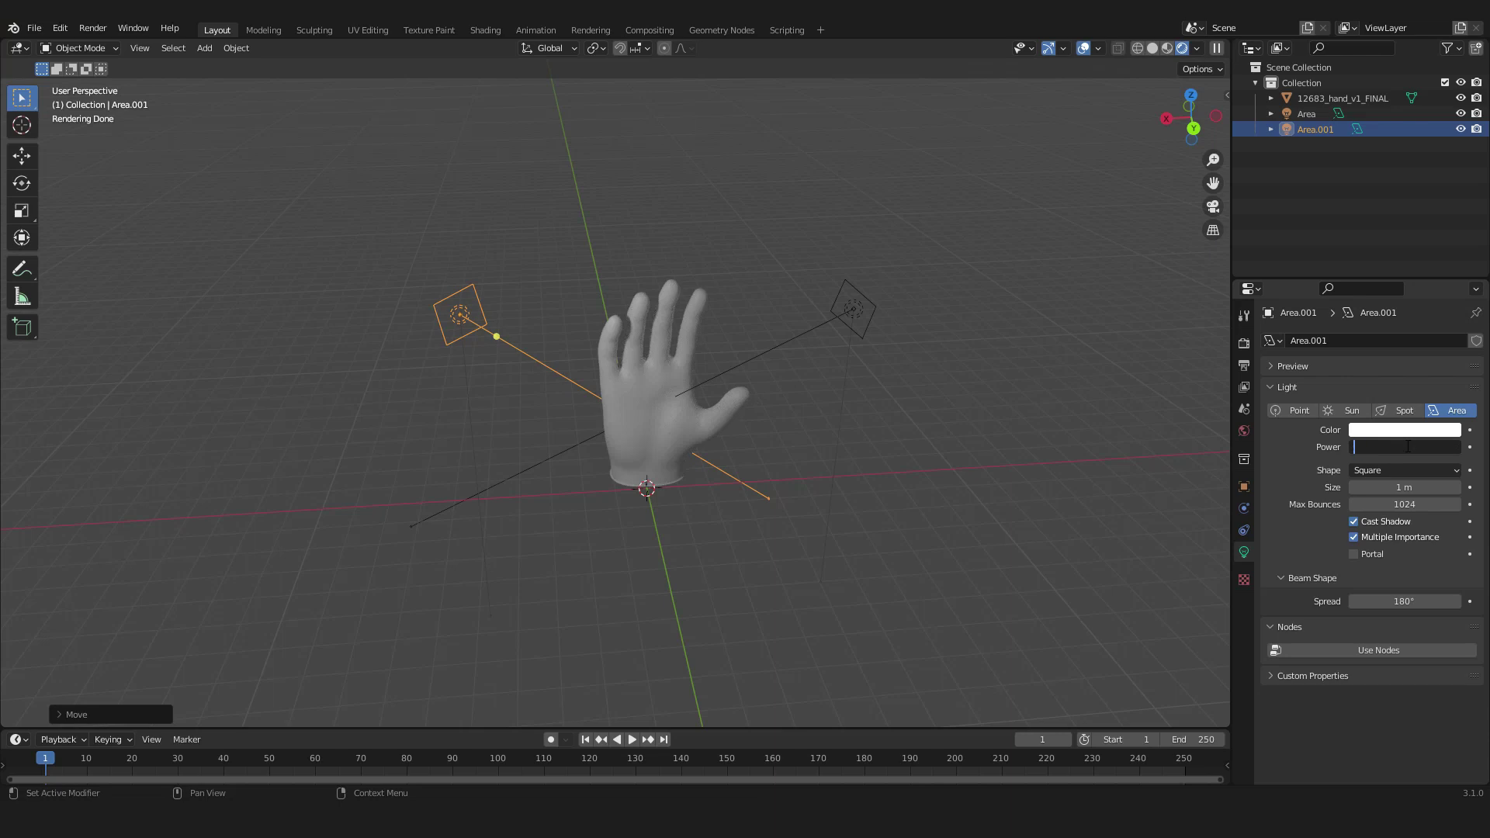
{"action": "key", "text": "Return"}
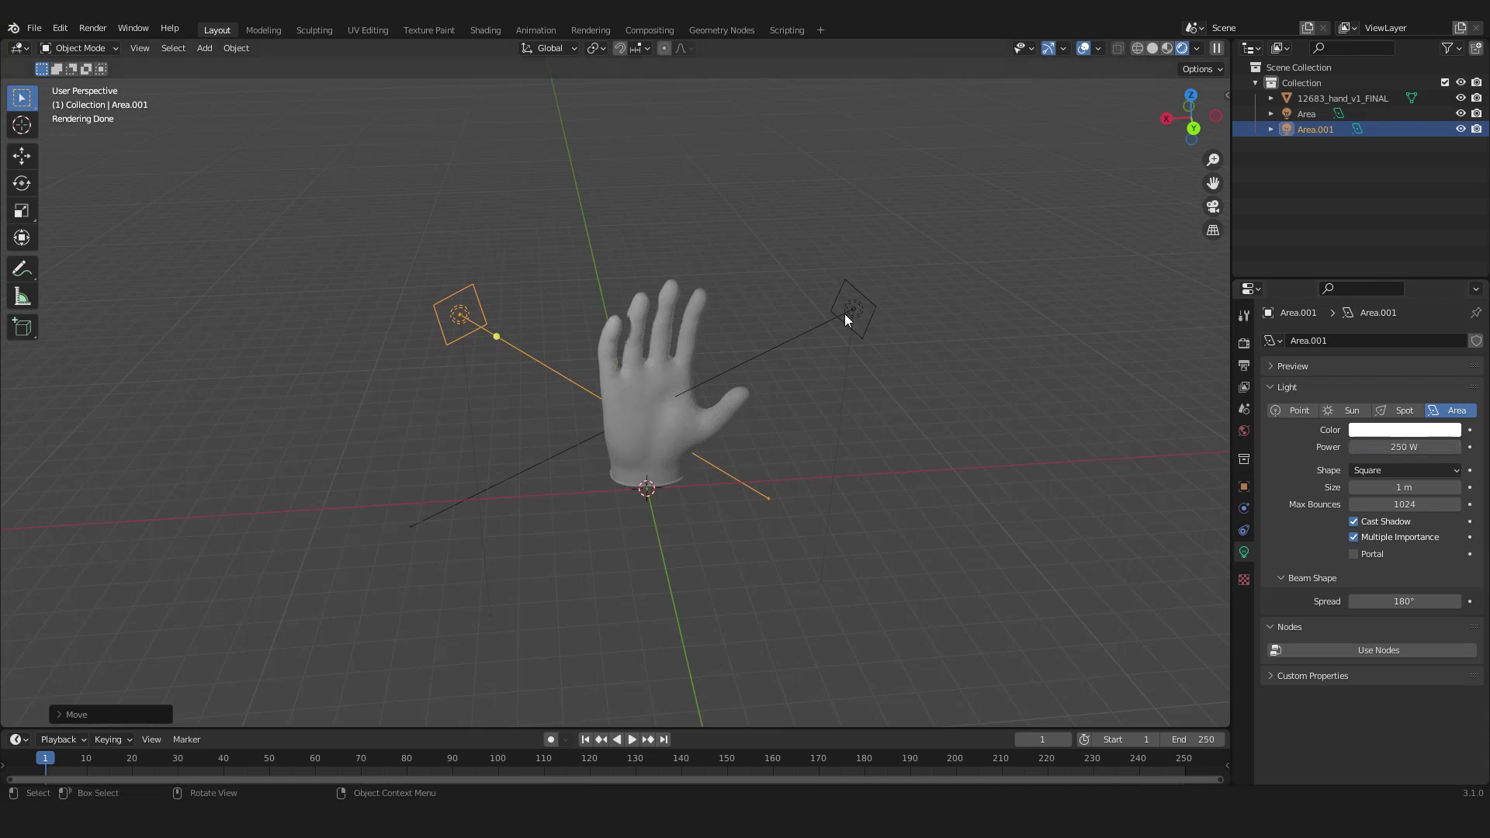
- Set the power of the light on the thumb side to 200 W and deselect it
{"action": "left_click", "coordinate": [846, 312]}
{"action": "left_click", "coordinate": [1409, 448]}
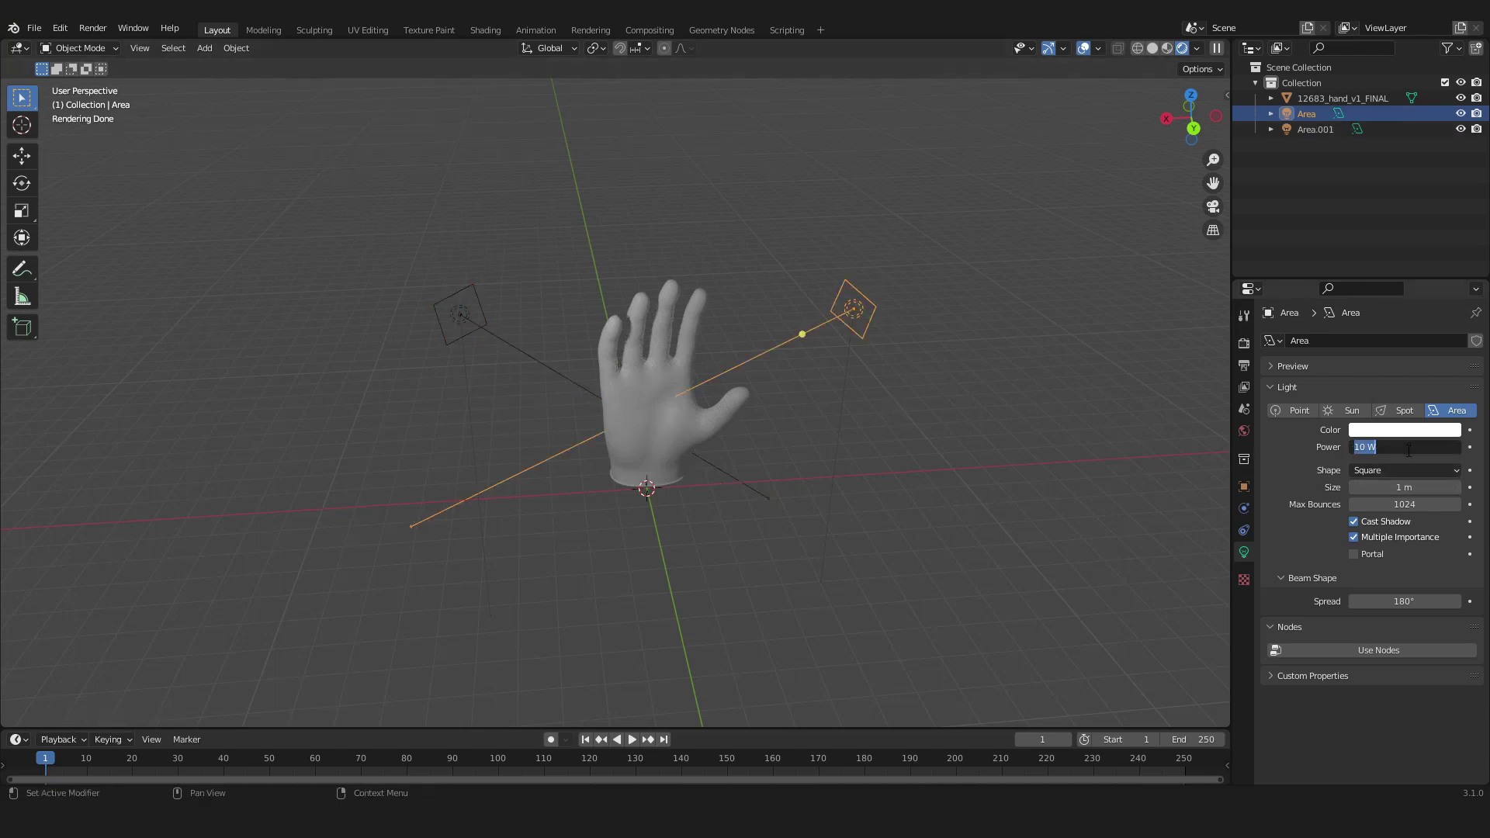
{"action": "type", "text": "200"}
{"action": "key", "text": "Return"}
{"action": "left_click", "coordinate": [769, 475]}
- Open the Shading workspace and unlink the Default OBJ material from the hand
{"action": "scroll", "coordinate": [768, 475], "scroll_direction": "up", "scroll_amount": 3}
{"action": "middle_click_drag", "start_coordinate": [772, 500], "coordinate": [769, 475]}
{"action": "middle_click_drag", "start_coordinate": [924, 575], "coordinate": [889, 486], "text": "shift"}
{"action": "middle_click_drag", "start_coordinate": [852, 342], "coordinate": [844, 411], "text": "shift"}
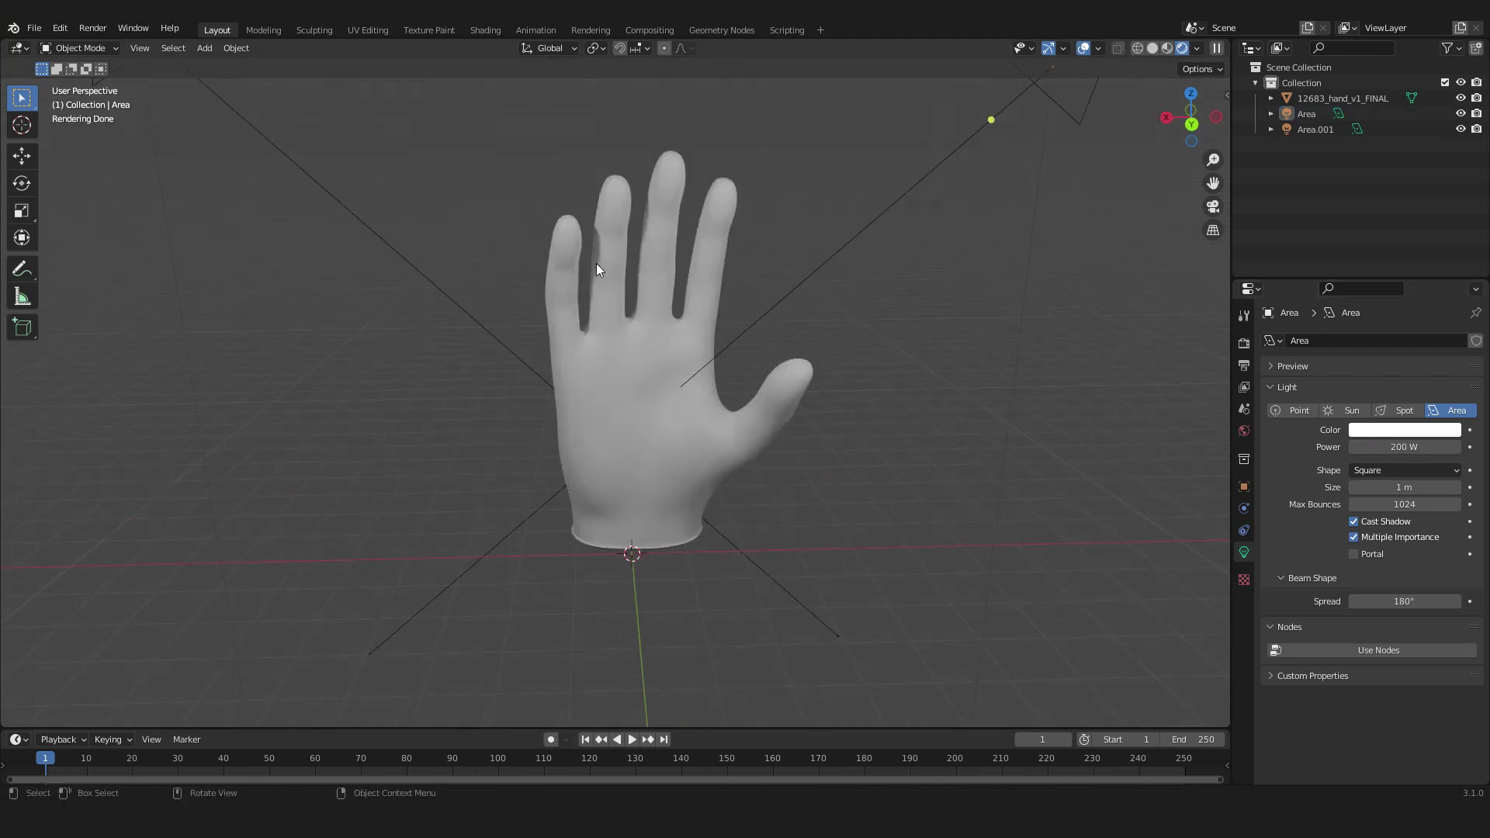
{"action": "left_click", "coordinate": [481, 30]}
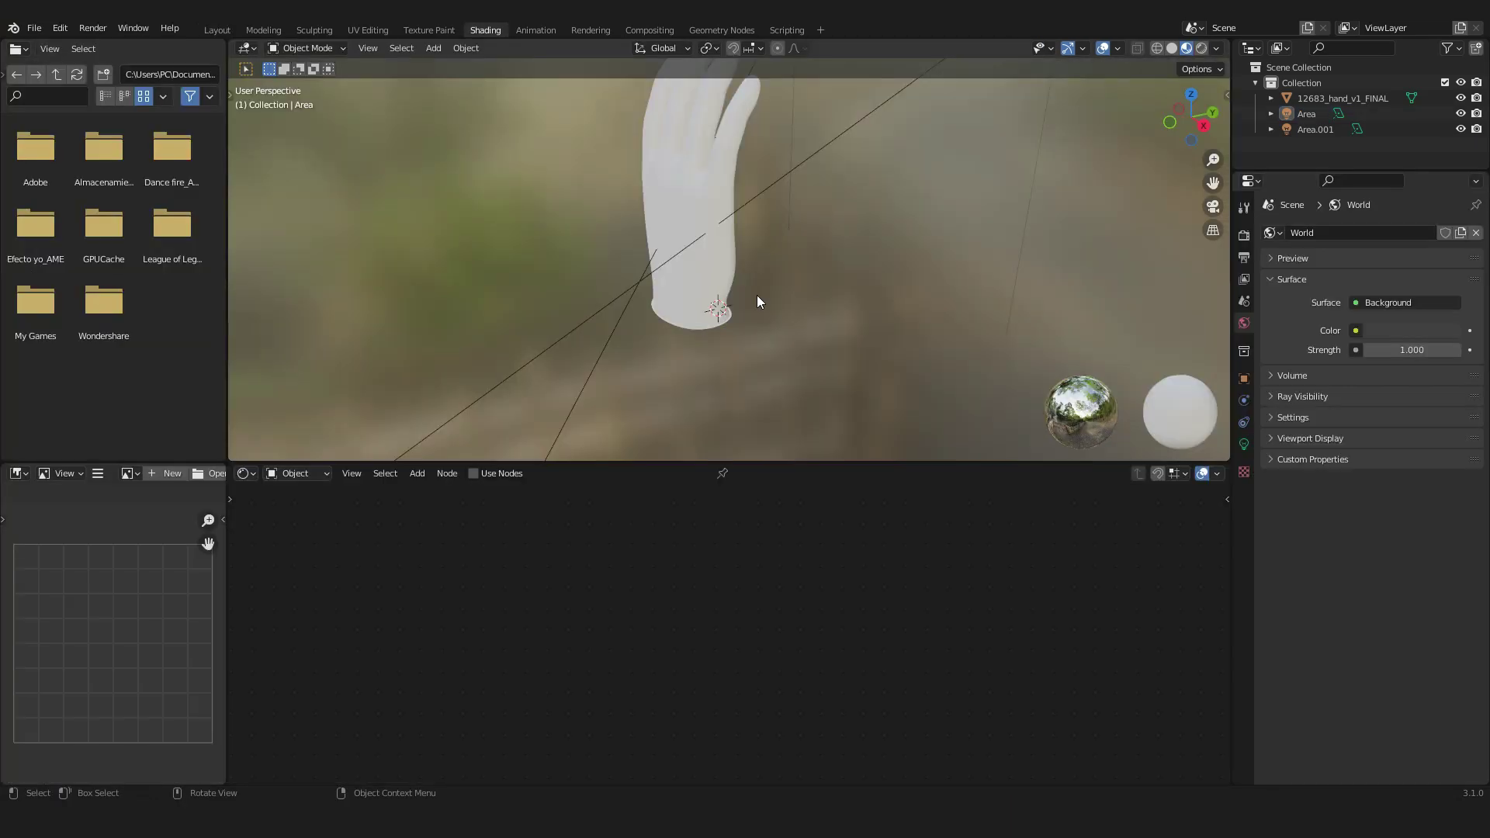
{"action": "left_click", "coordinate": [686, 196]}
{"action": "middle_click_drag", "start_coordinate": [993, 231], "coordinate": [762, 212]}
{"action": "middle_click_drag", "start_coordinate": [837, 181], "coordinate": [836, 281], "text": "shift"}
{"action": "scroll", "coordinate": [835, 281], "scroll_direction": "up", "scroll_amount": 2}
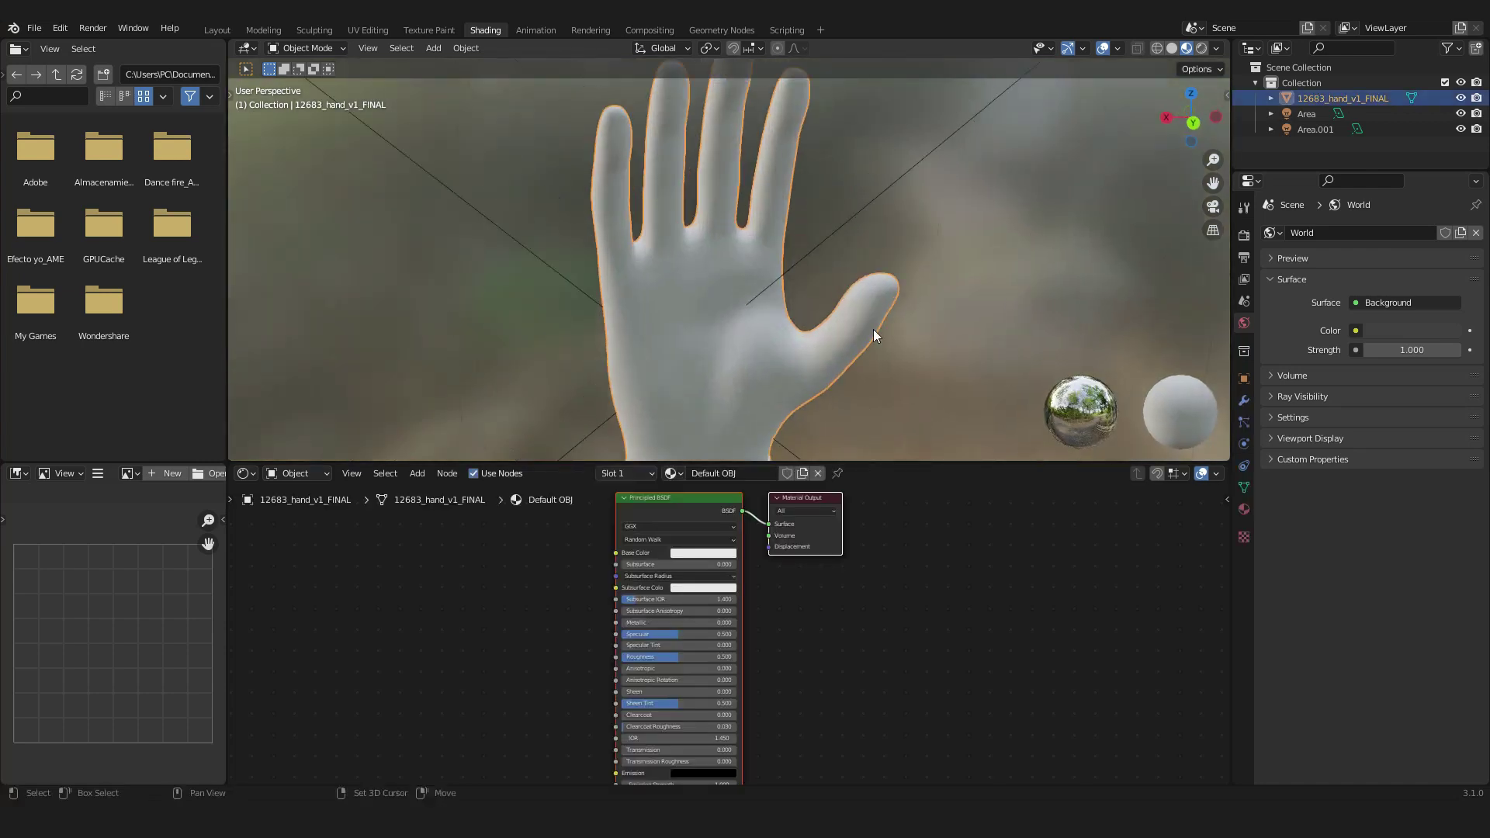
{"action": "middle_click_drag", "start_coordinate": [873, 336], "coordinate": [823, 388]}
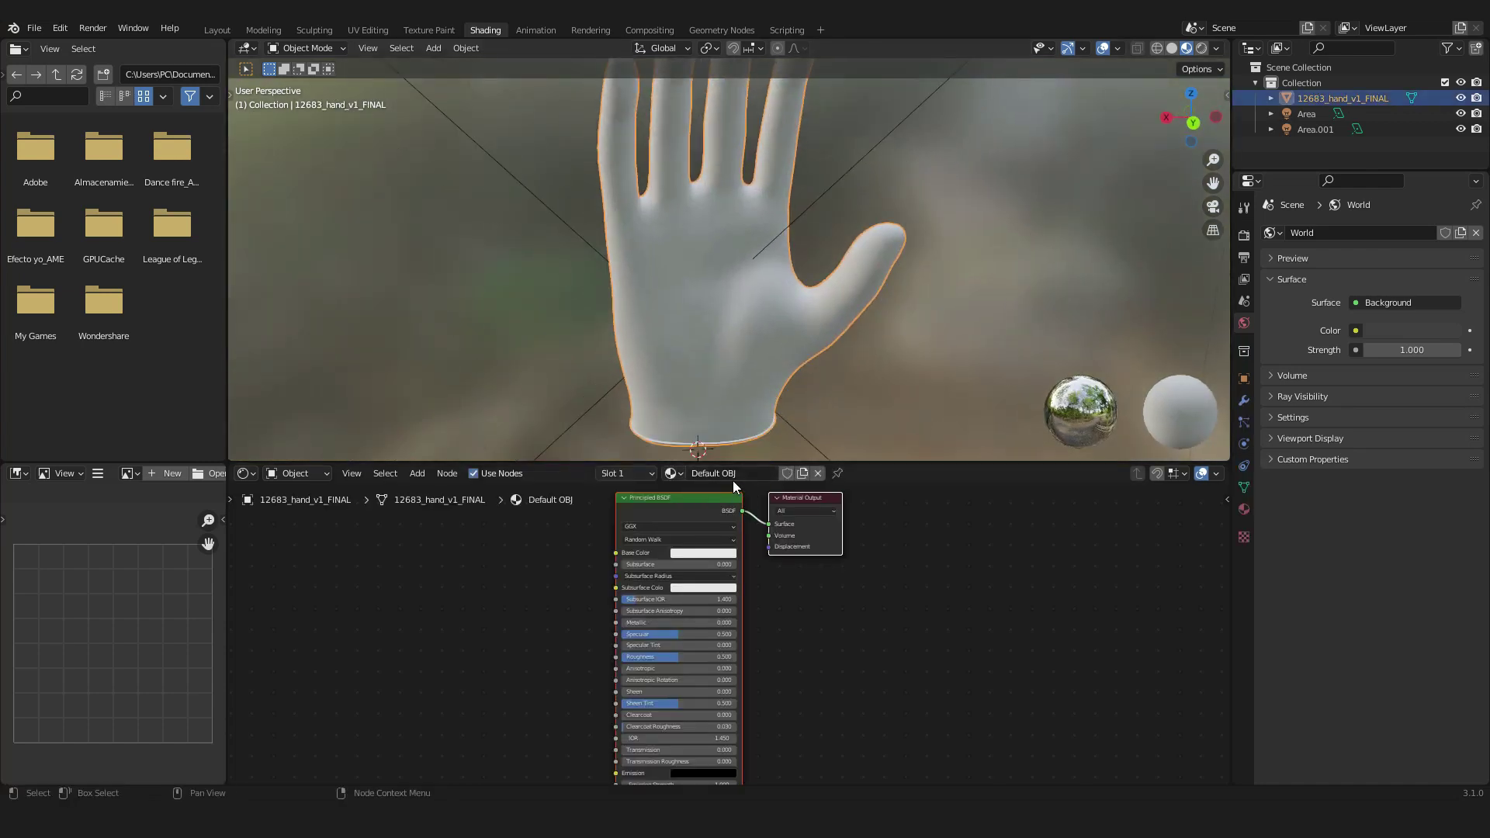
{"action": "left_click", "coordinate": [818, 473]}
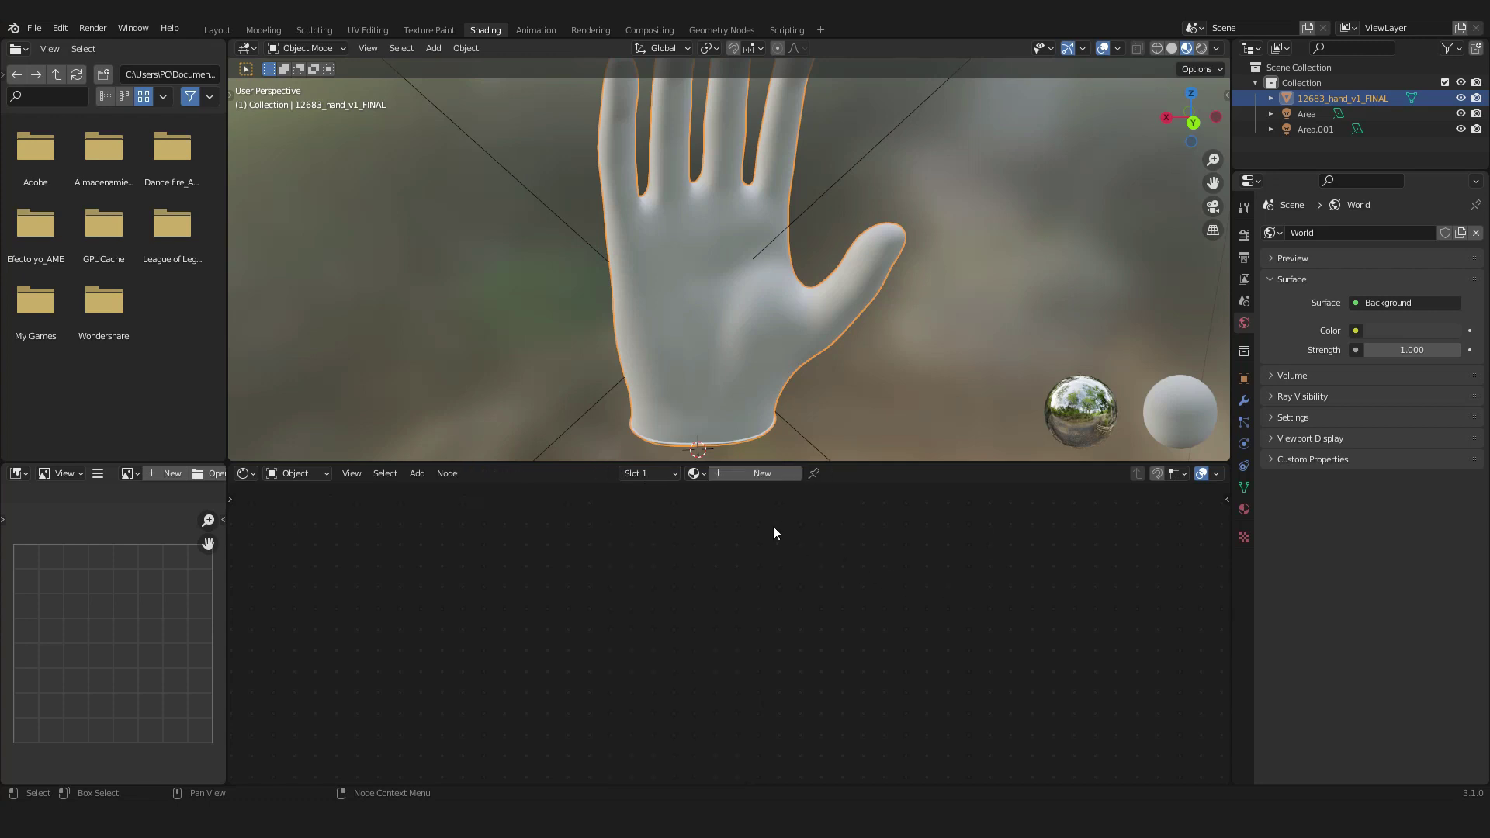
- Create a new material on the hand and add a Noise Texture node whose Color feeds the Principled BSDF's Base Color
{"action": "left_click", "coordinate": [751, 474]}
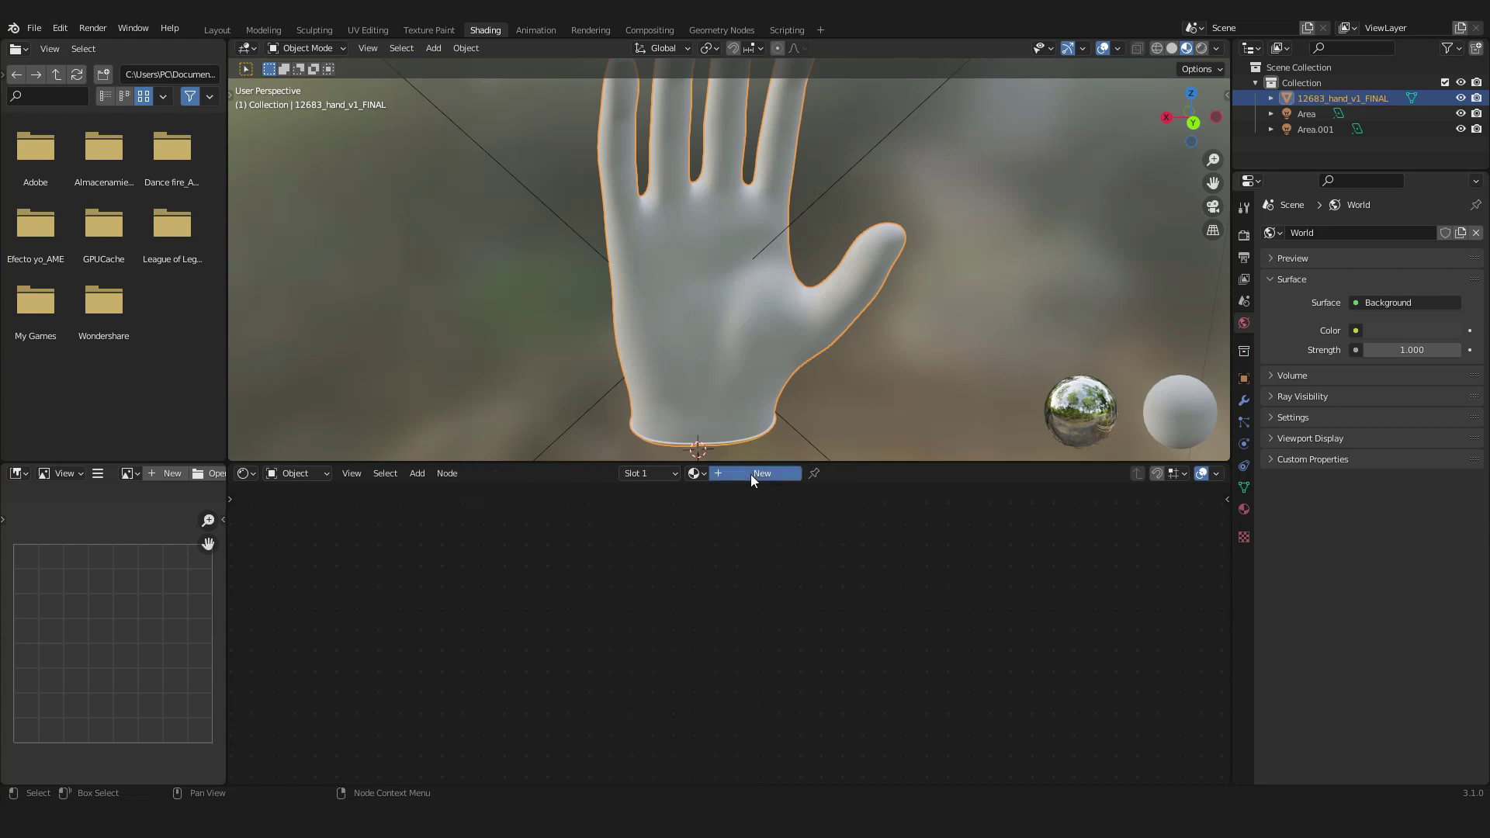
{"action": "left_click", "coordinate": [656, 618]}
{"action": "middle_click_drag", "start_coordinate": [645, 618], "coordinate": [758, 612]}
{"action": "key", "text": "shift+a"}
{"action": "left_click", "coordinate": [733, 608]}
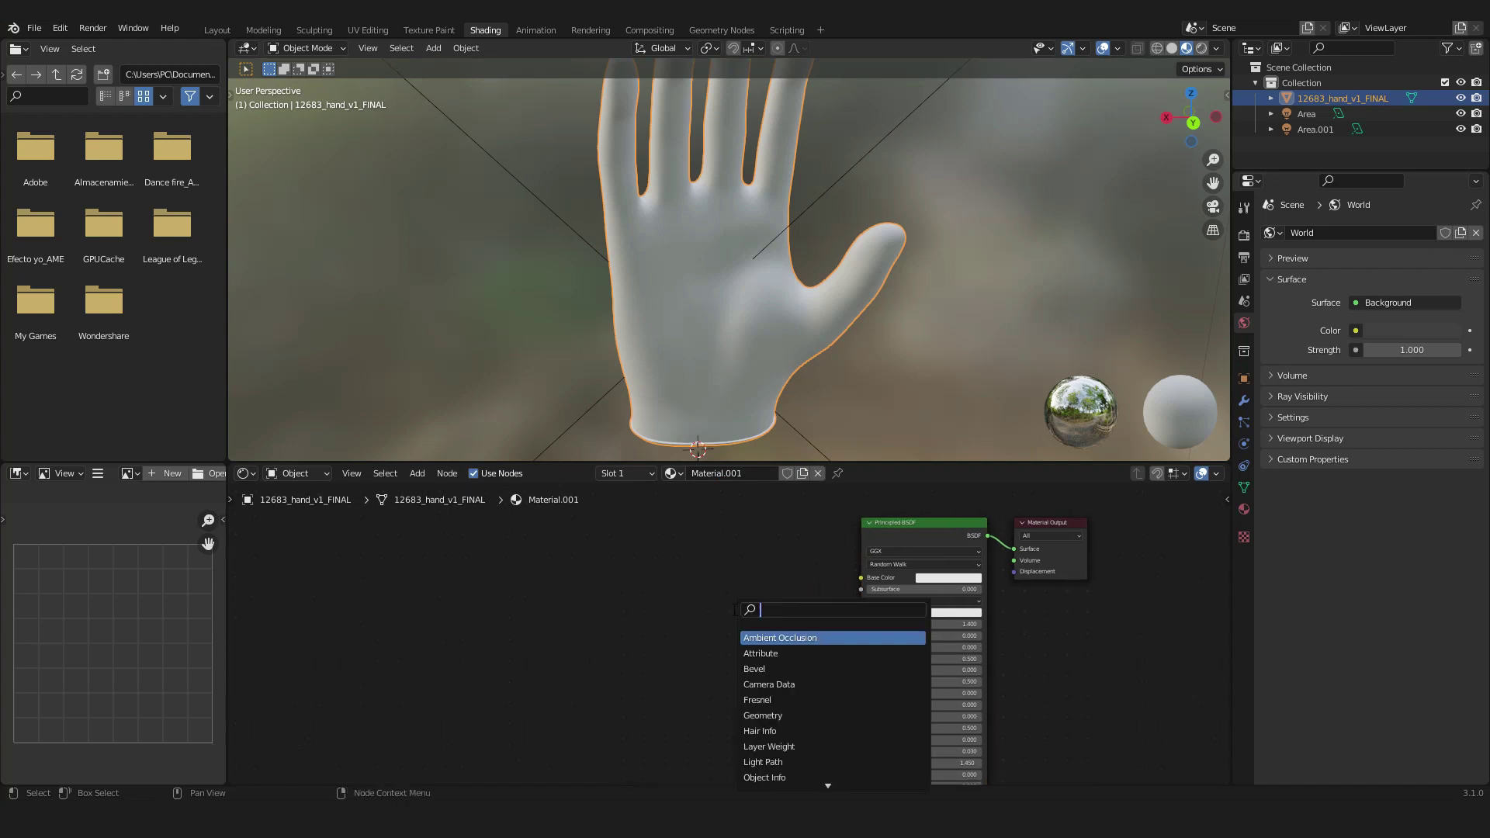
{"action": "type", "text": "noi"}
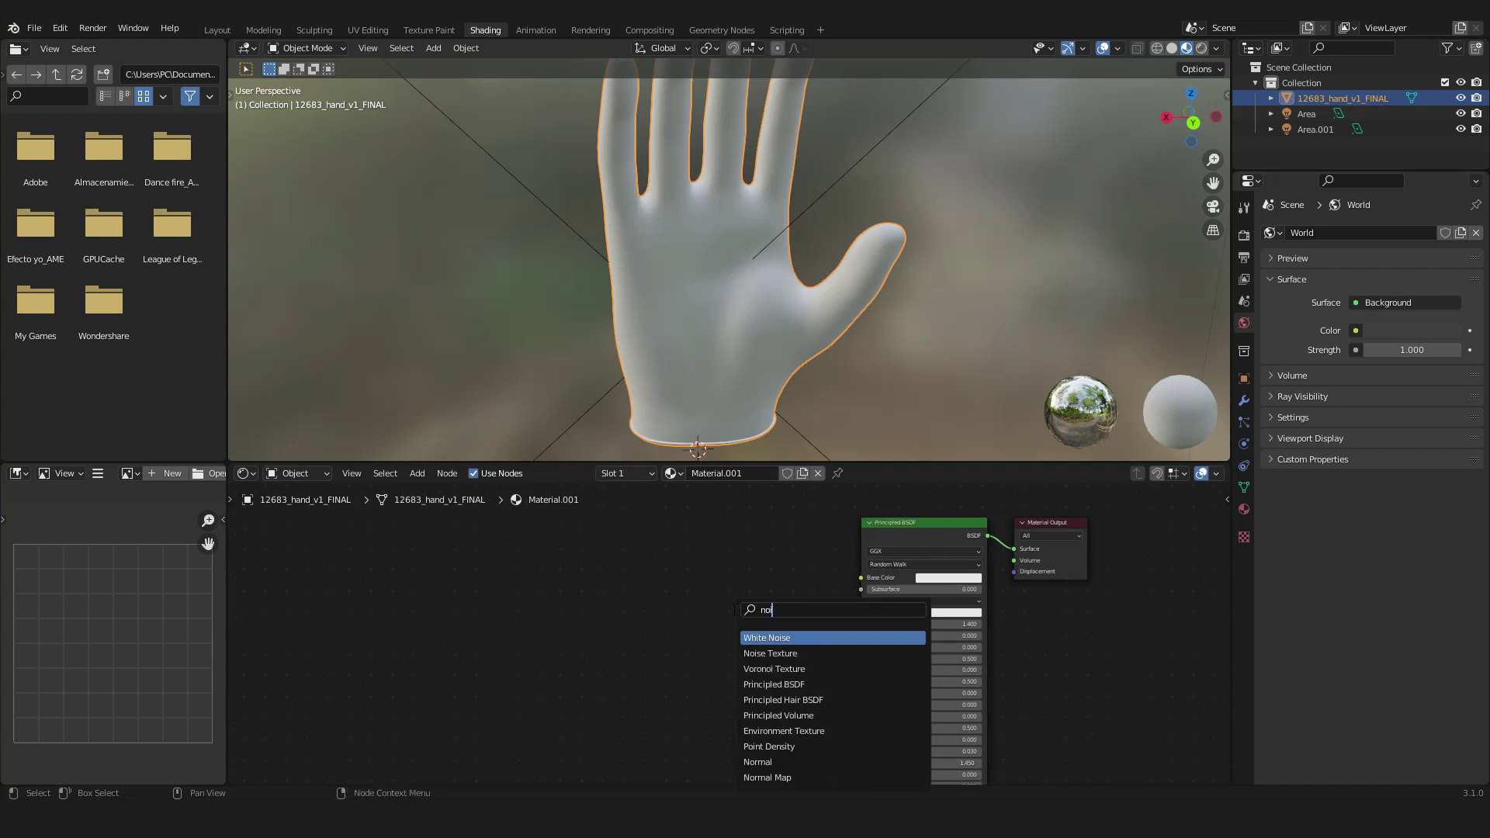
{"action": "left_click", "coordinate": [770, 653]}
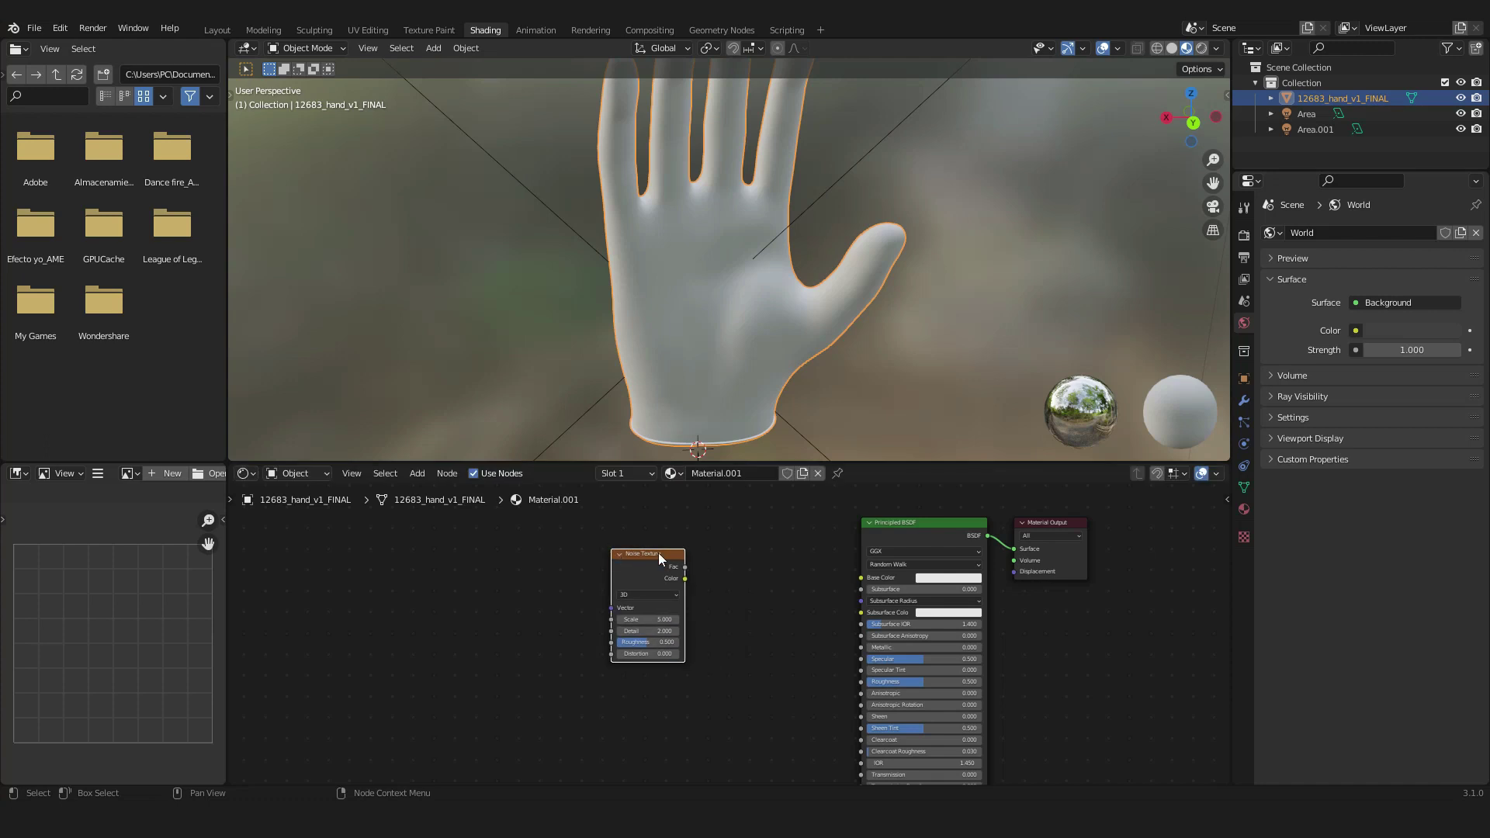
{"action": "left_click_drag", "start_coordinate": [687, 579], "coordinate": [861, 578]}
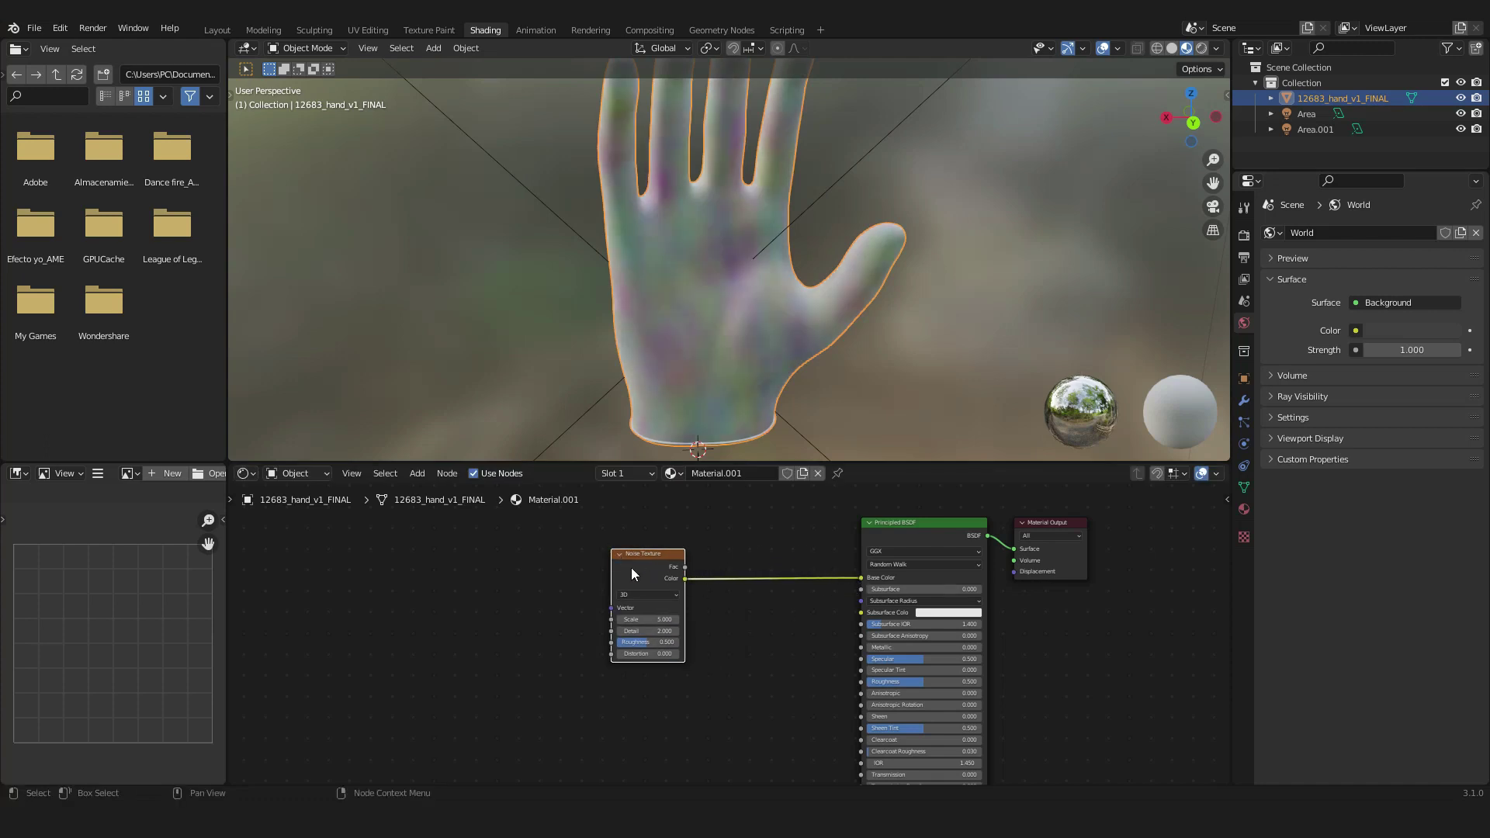
- Move the Noise Texture node away and insert a Wave Texture node on its link to the Principled BSDF
{"action": "left_click_drag", "start_coordinate": [645, 569], "coordinate": [515, 602]}
{"action": "left_click", "coordinate": [743, 608]}
{"action": "key", "text": "shift+a"}
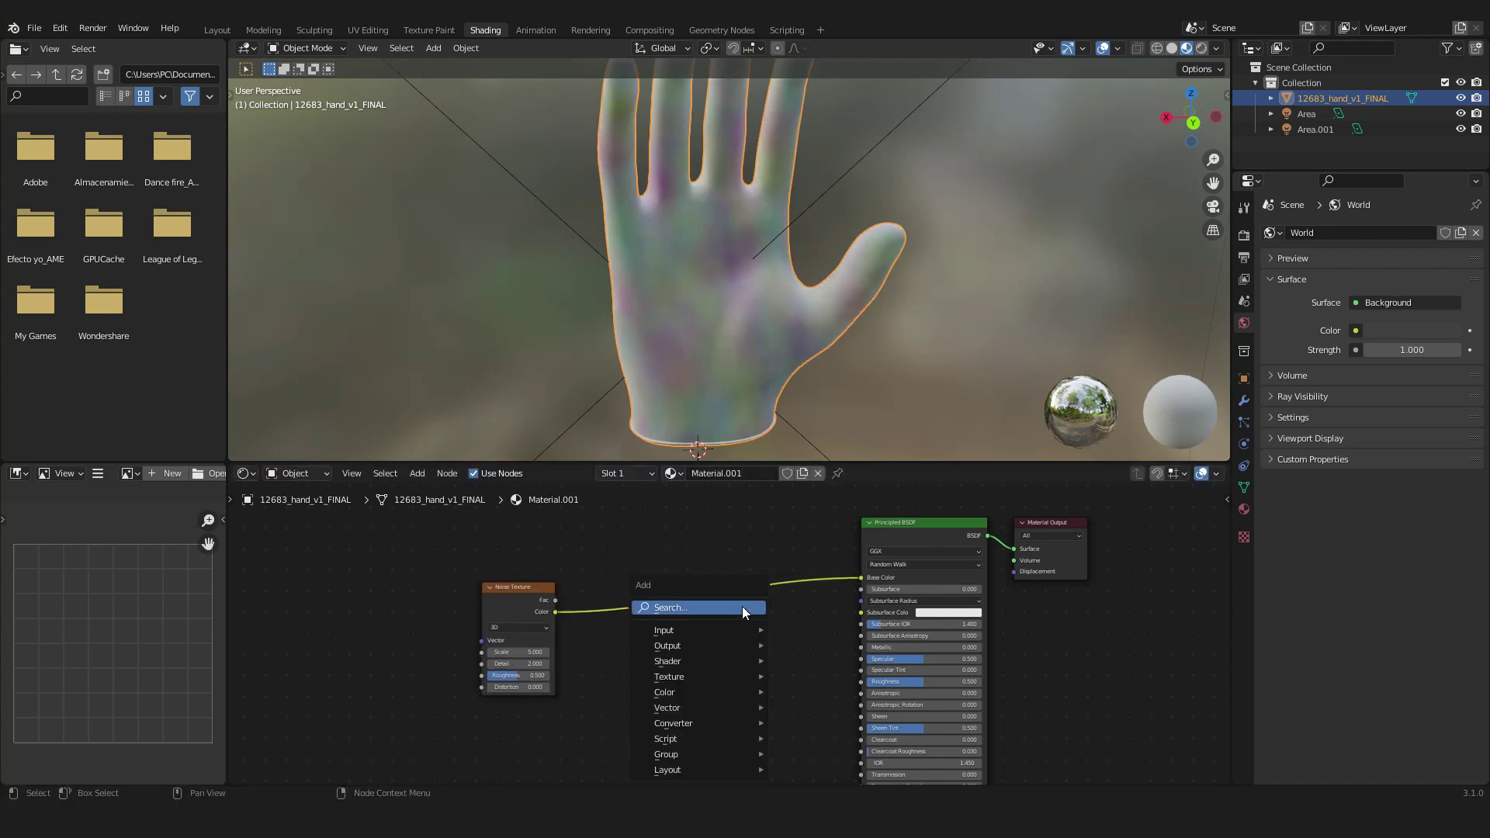
{"action": "left_click", "coordinate": [742, 607]}
{"action": "type", "text": "wave"}
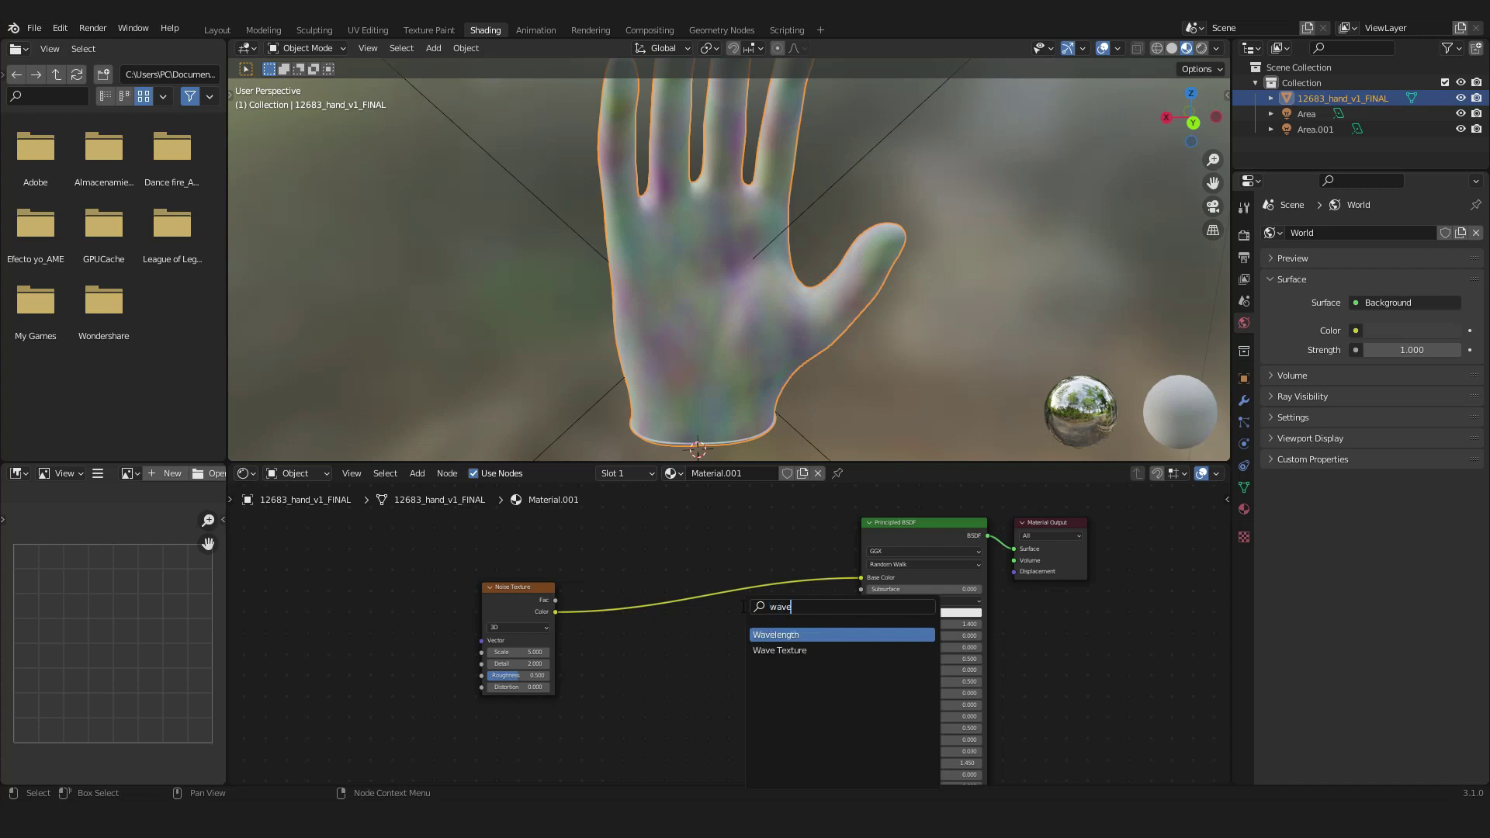
{"action": "key", "text": "Return"}
{"action": "left_click", "coordinate": [644, 563]}
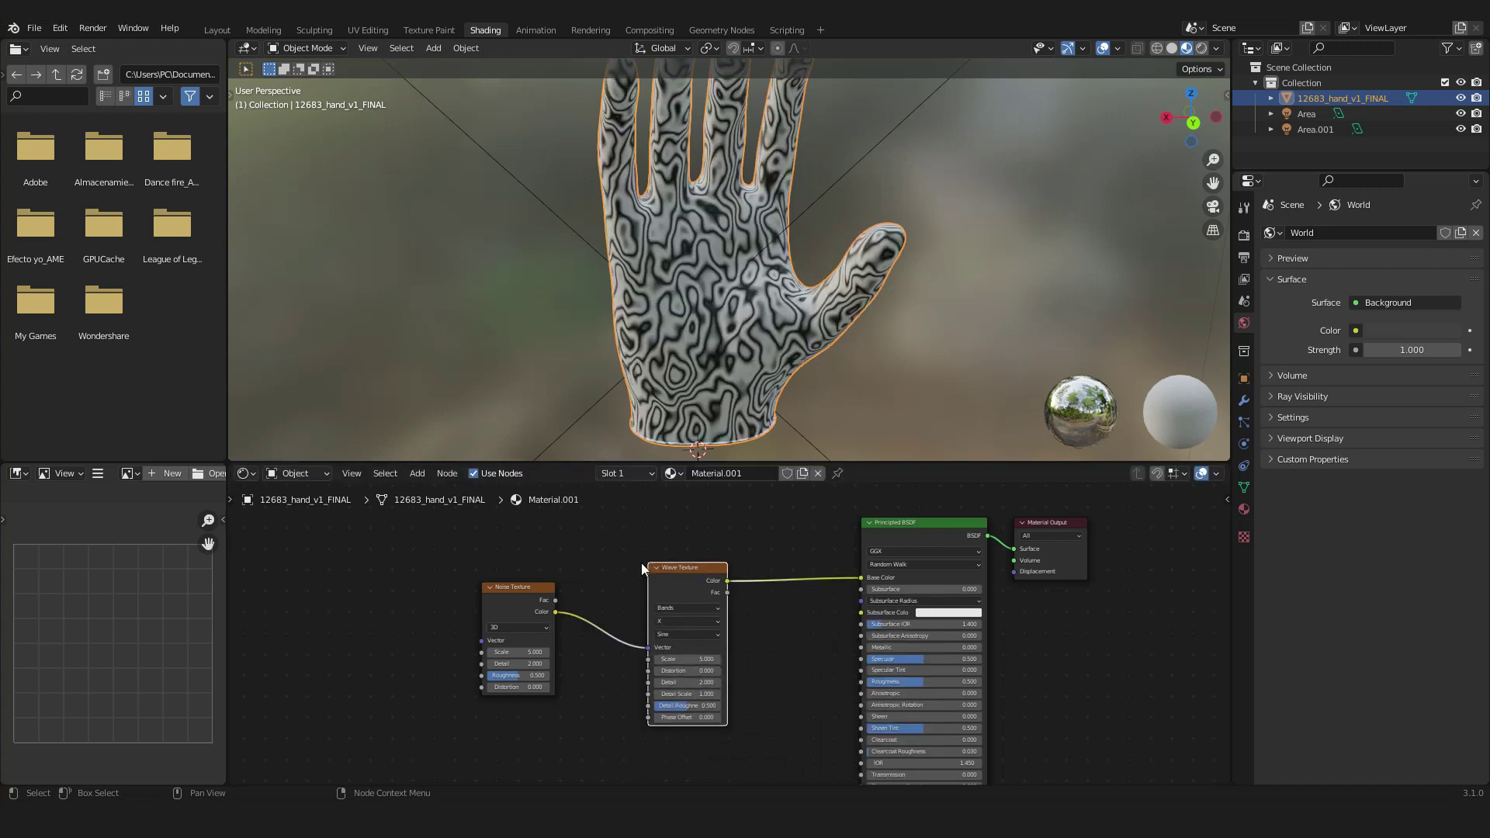
- Set the Noise Texture's scale to 1.5 and check the pattern around the hand
{"action": "mouse_move", "coordinate": [686, 267]}
{"action": "middle_mouse_down"}
{"action": "mouse_move", "coordinate": [874, 254]}
{"action": "mouse_move", "coordinate": [811, 309]}
{"action": "mouse_move", "coordinate": [1013, 310]}
{"action": "mouse_move", "coordinate": [994, 326]}
{"action": "middle_mouse_up"}
{"action": "scroll", "coordinate": [596, 667], "scroll_direction": "up", "scroll_amount": 3}
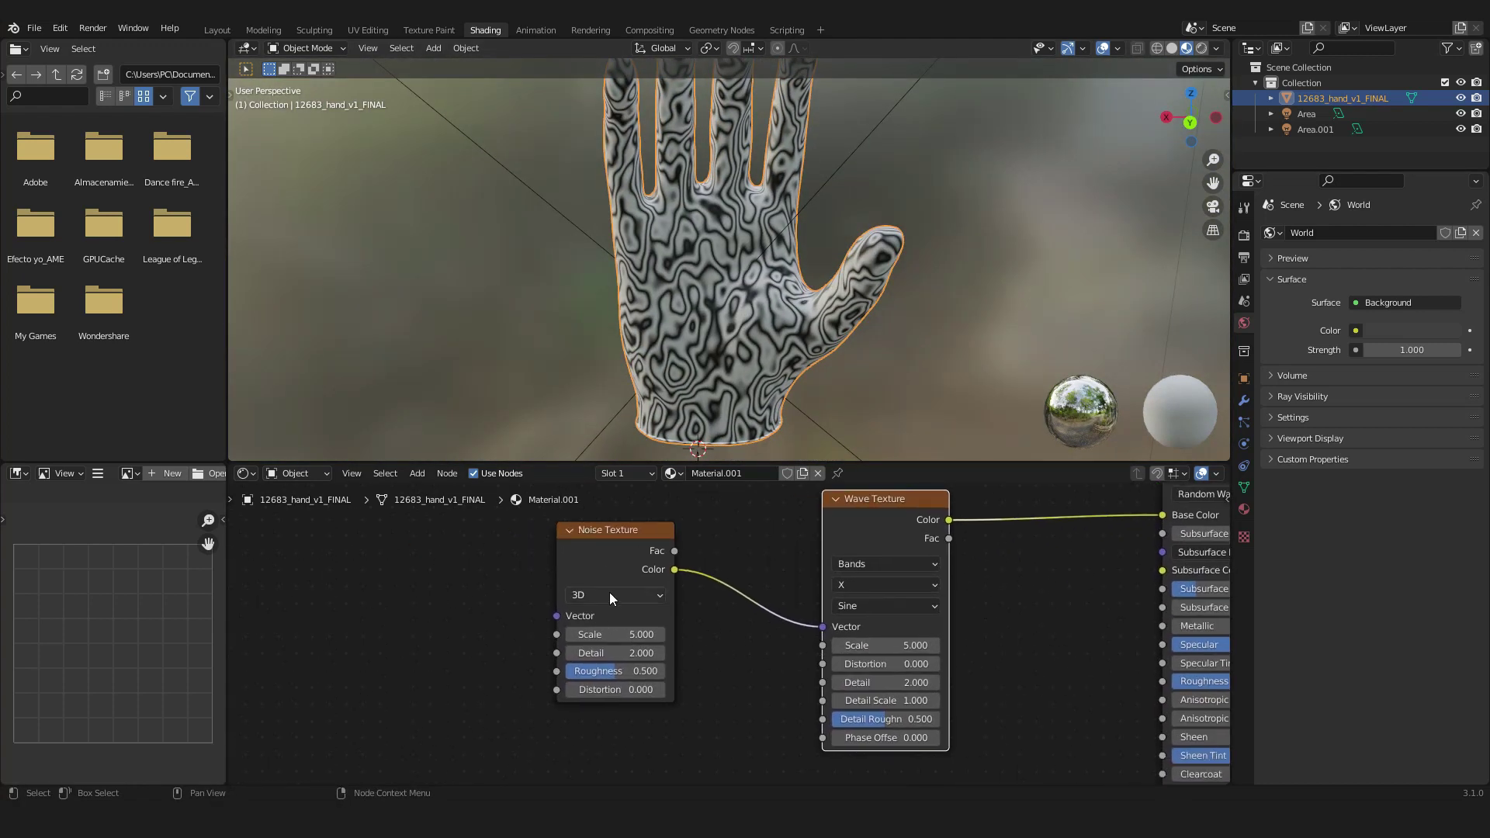
{"action": "left_click", "coordinate": [612, 635]}
{"action": "type", "text": "1"}
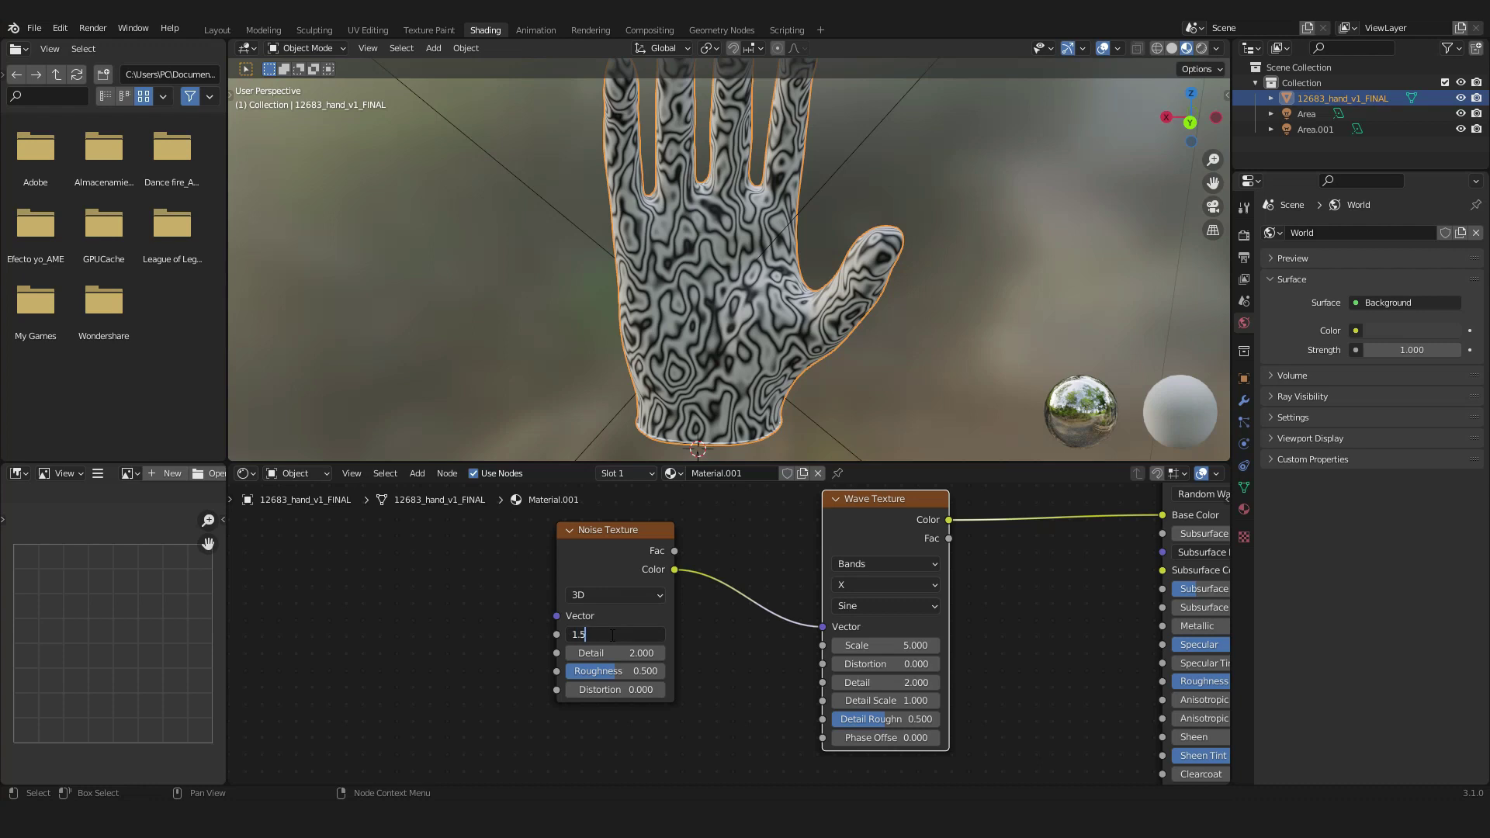
{"action": "type", "text": ".5"}
{"action": "key", "text": "Return"}
{"action": "middle_click_drag", "start_coordinate": [652, 309], "coordinate": [784, 311]}
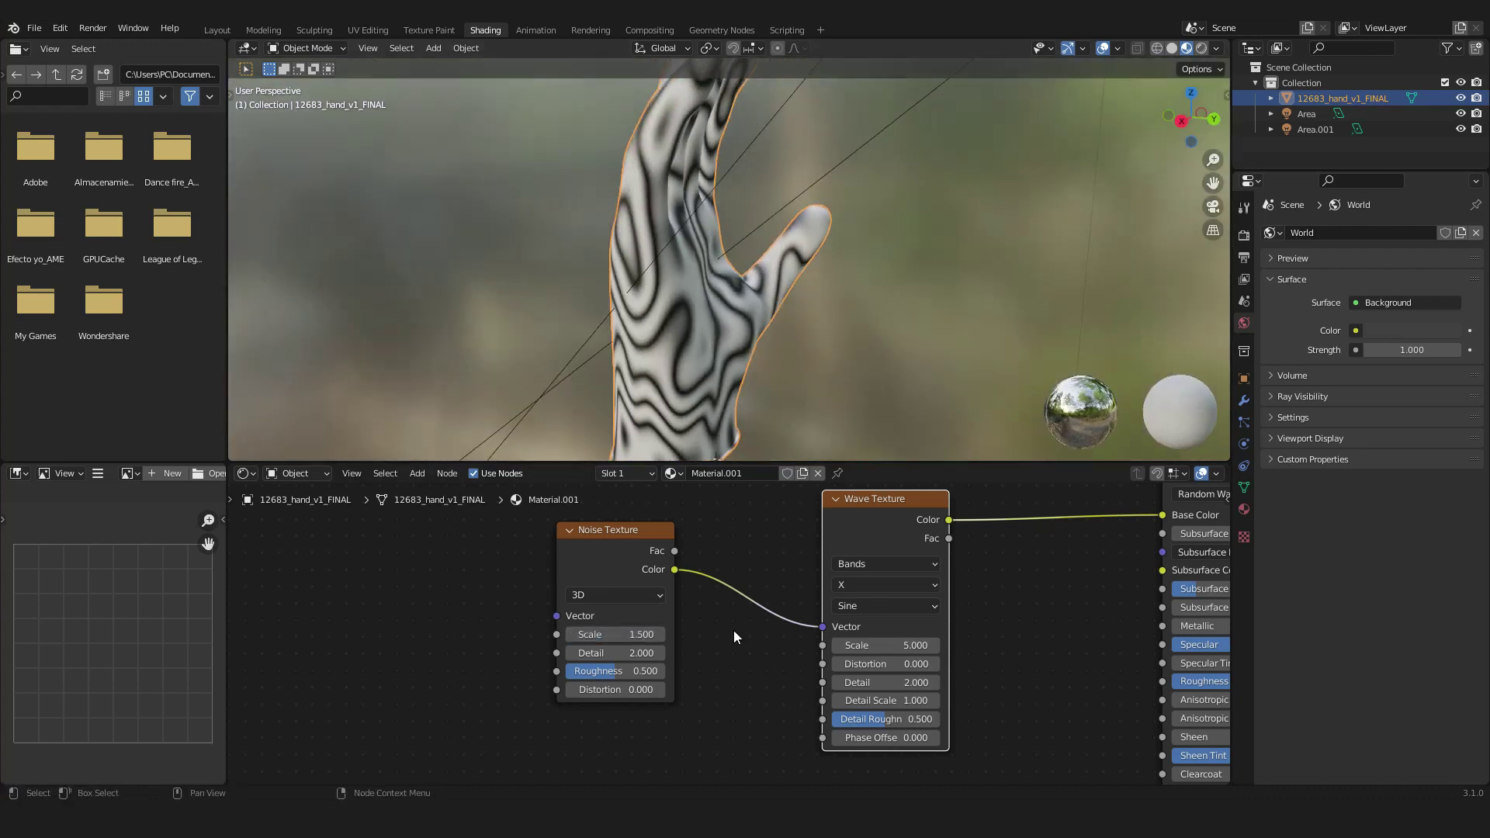
{"action": "middle_click_drag", "start_coordinate": [914, 417], "coordinate": [853, 408]}
- Set the Noise Texture's scale to 1.2 and its detail to 0
{"action": "mouse_move", "coordinate": [635, 634]}
{"action": "left_mouse_down", "text": "shift"}
{"action": "mouse_move", "coordinate": [616, 634]}
{"action": "mouse_move", "coordinate": [630, 634]}
{"action": "left_mouse_up", "text": "shift"}
{"action": "left_click", "coordinate": [629, 633]}
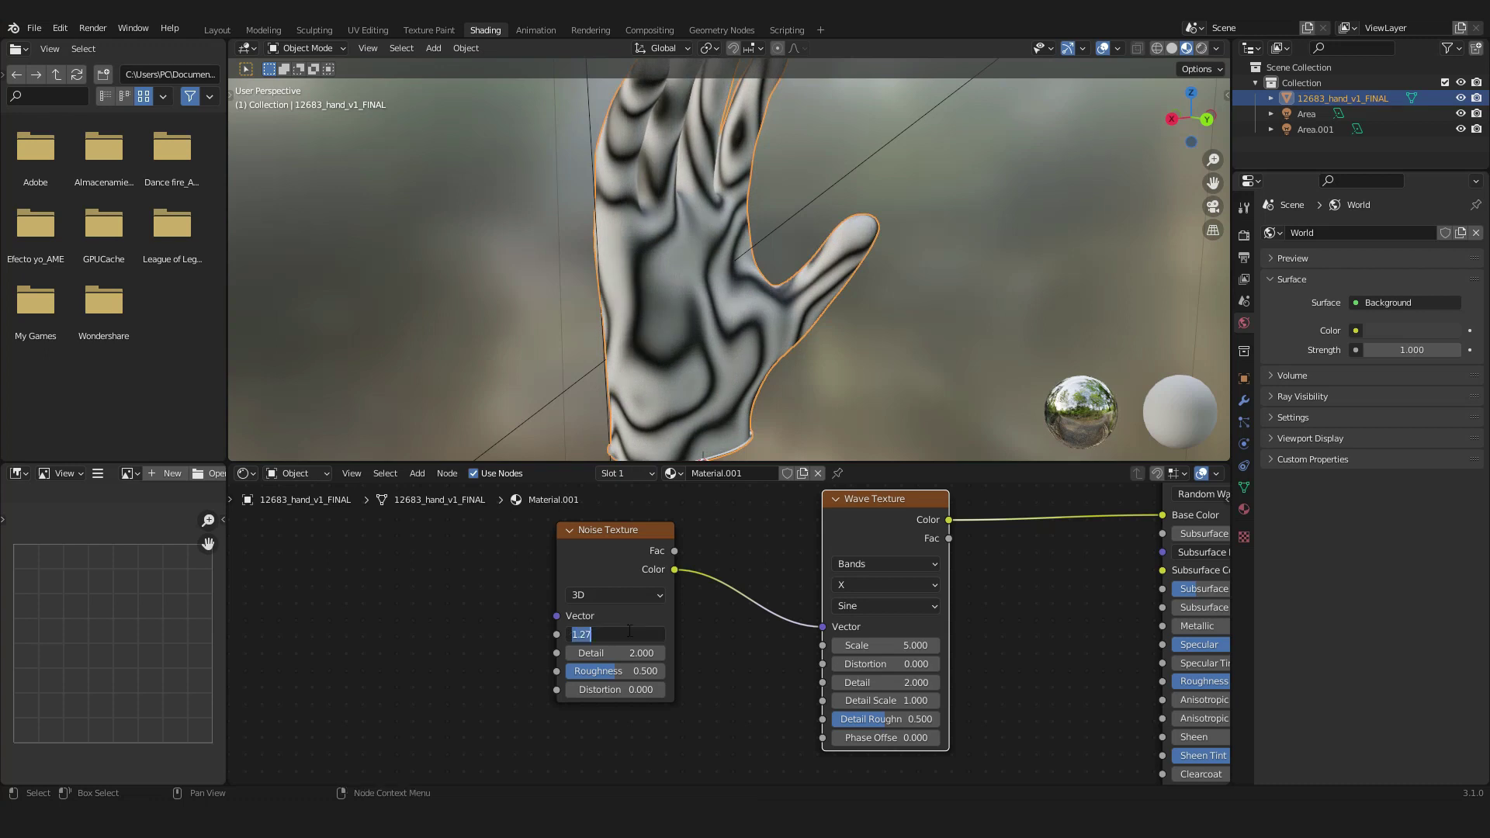
{"action": "type", "text": "1.2"}
{"action": "key", "text": "Return"}
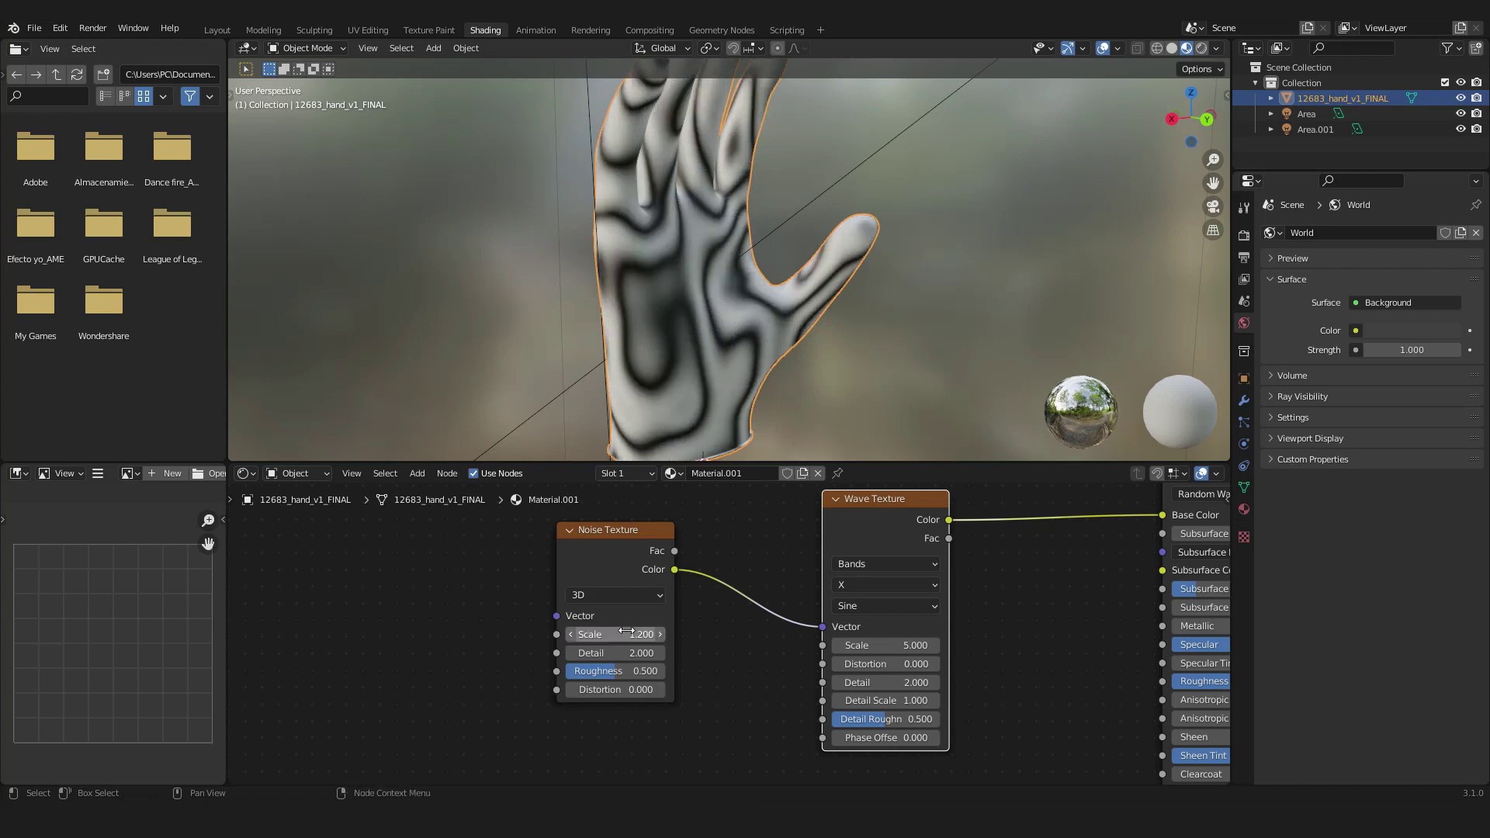
{"action": "left_click_drag", "start_coordinate": [638, 653], "coordinate": [581, 648]}
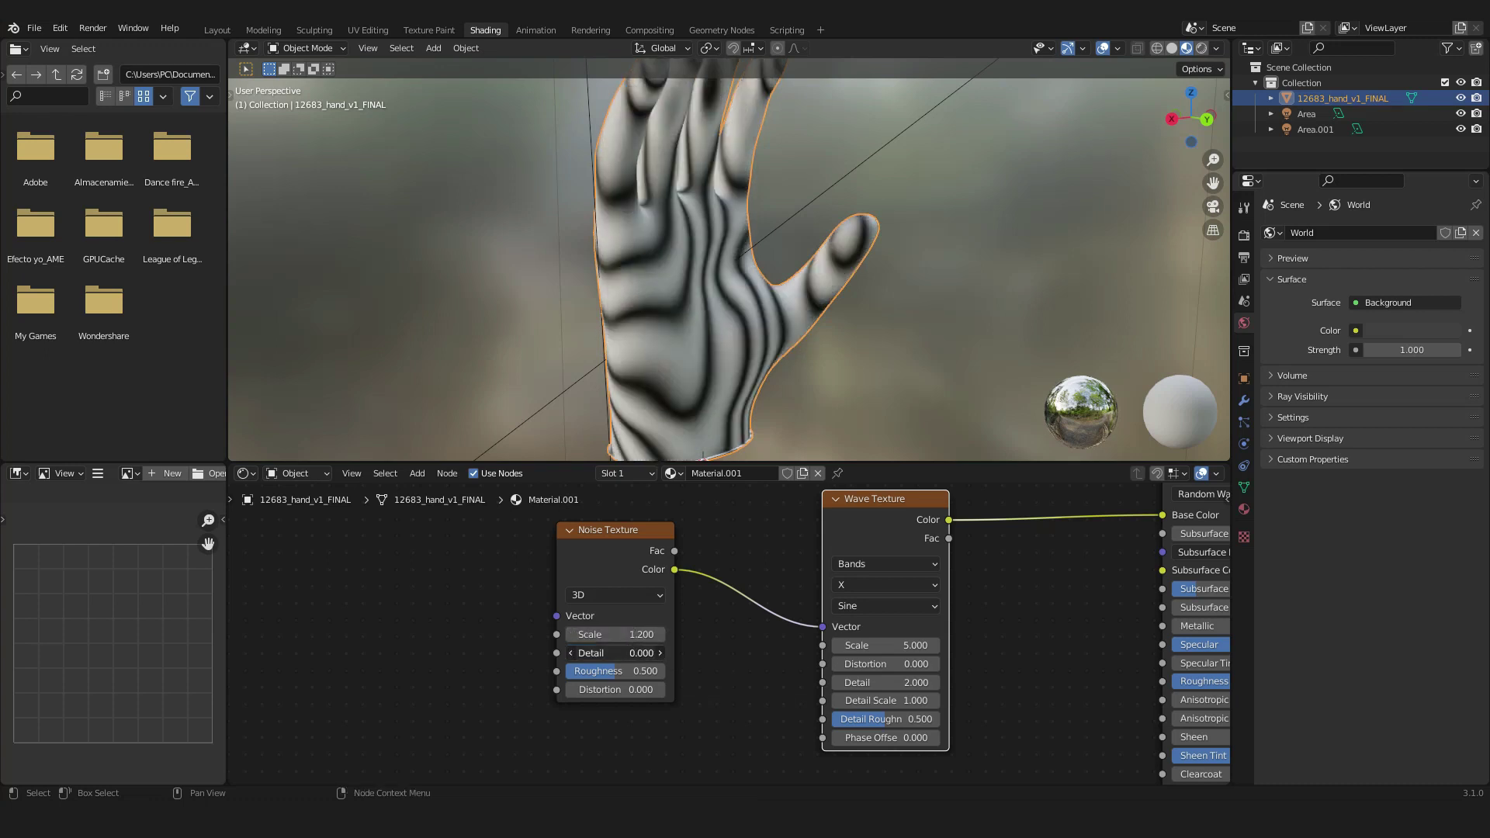
- Switch the Noise Texture to 4D, then try a different W value and undo it
{"action": "left_click", "coordinate": [597, 596]}
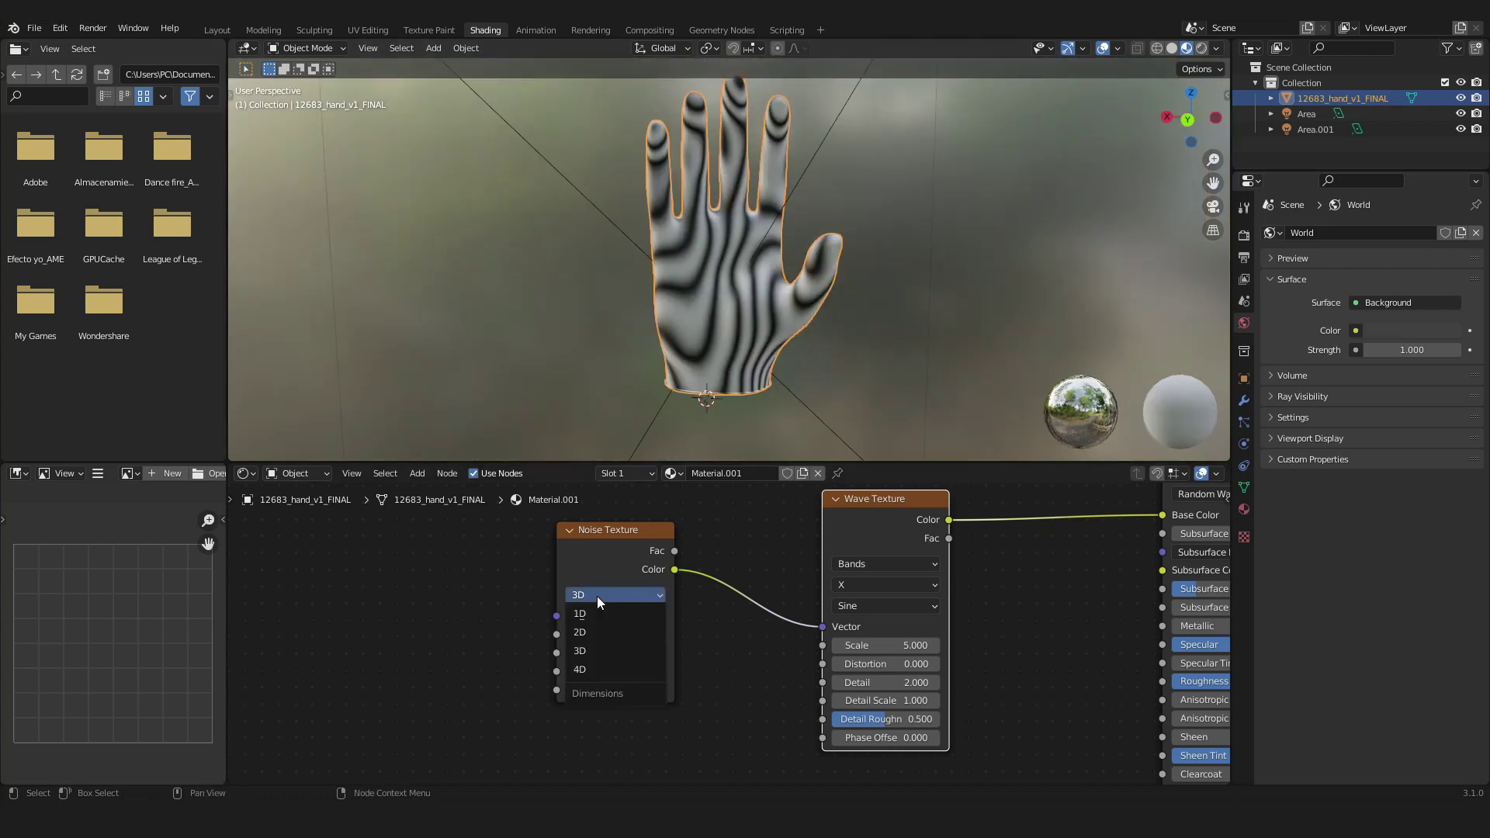
{"action": "left_click", "coordinate": [589, 670]}
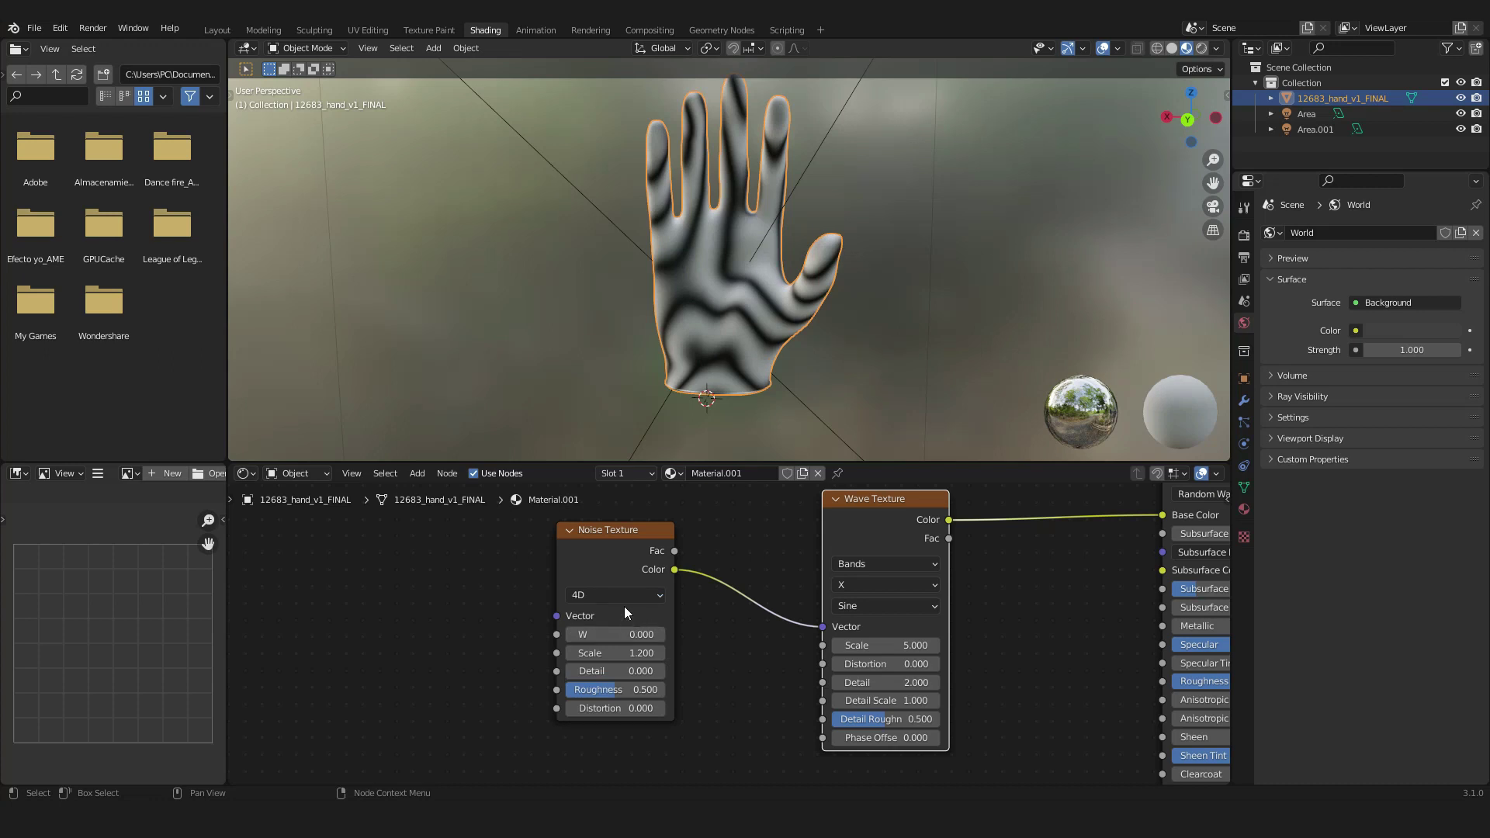
{"action": "scroll", "coordinate": [738, 635], "scroll_direction": "up", "scroll_amount": 3}
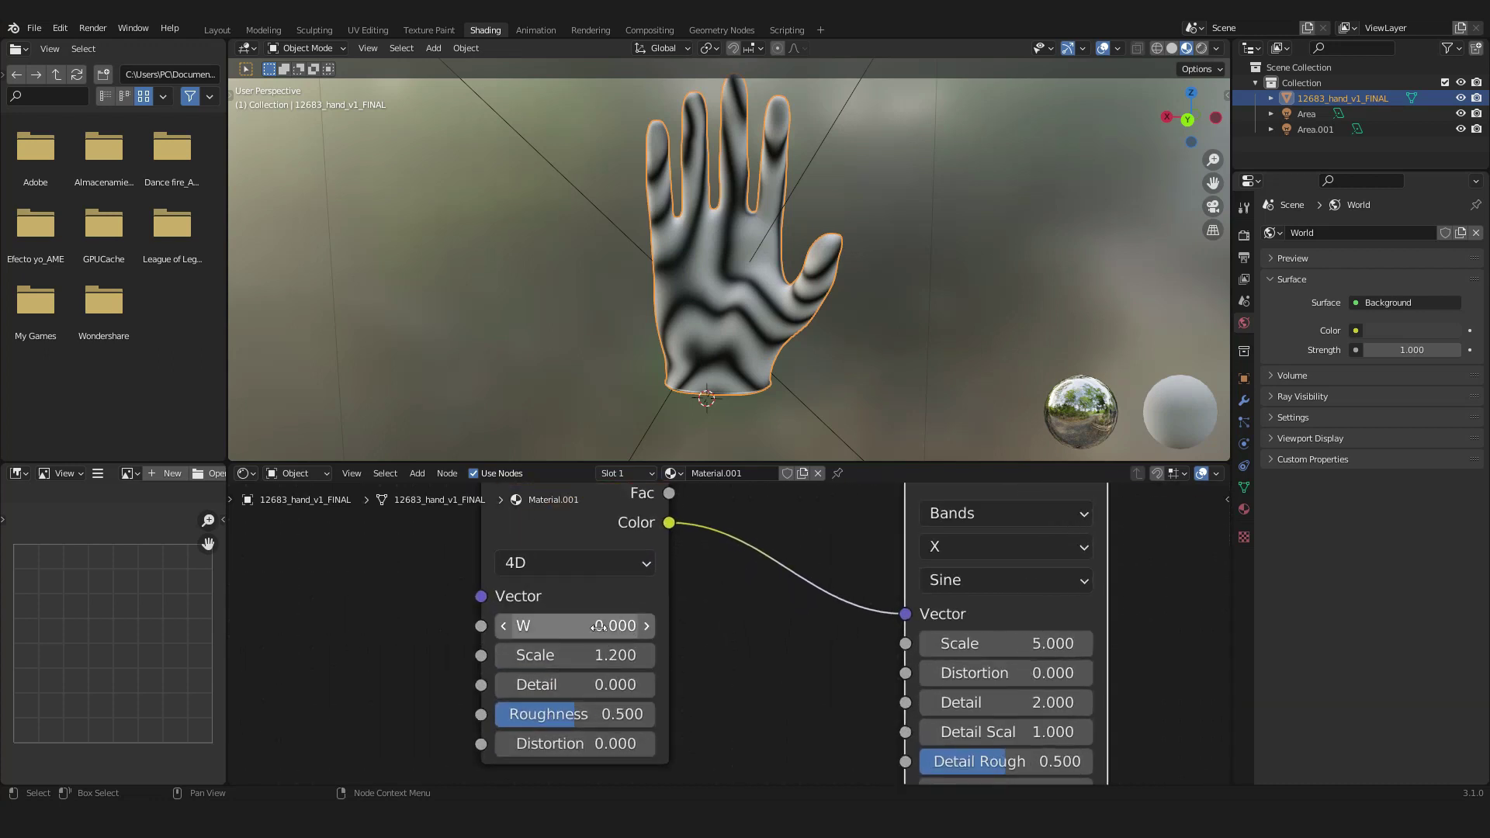
{"action": "left_click_drag", "start_coordinate": [589, 626], "coordinate": [604, 656]}
{"action": "key", "text": "ctrl+z"}
- Set the 4D Noise Texture's scale to 1.5 and check the pattern on both sides of the hand
{"action": "left_click", "coordinate": [595, 655]}
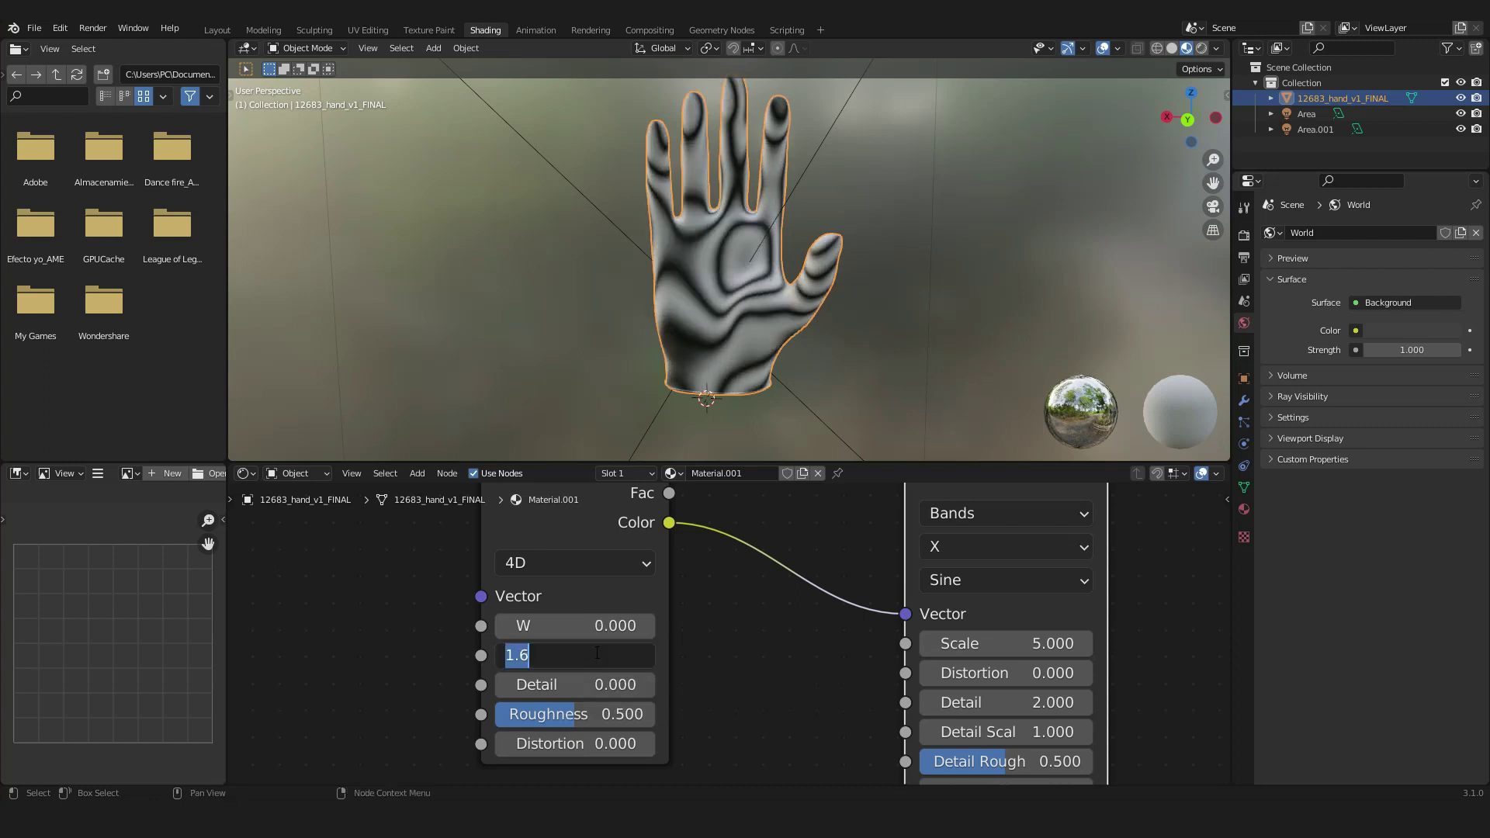
{"action": "type", "text": "1.5"}
{"action": "key", "text": "Return"}
{"action": "scroll", "coordinate": [595, 654], "scroll_direction": "down", "scroll_amount": 3}
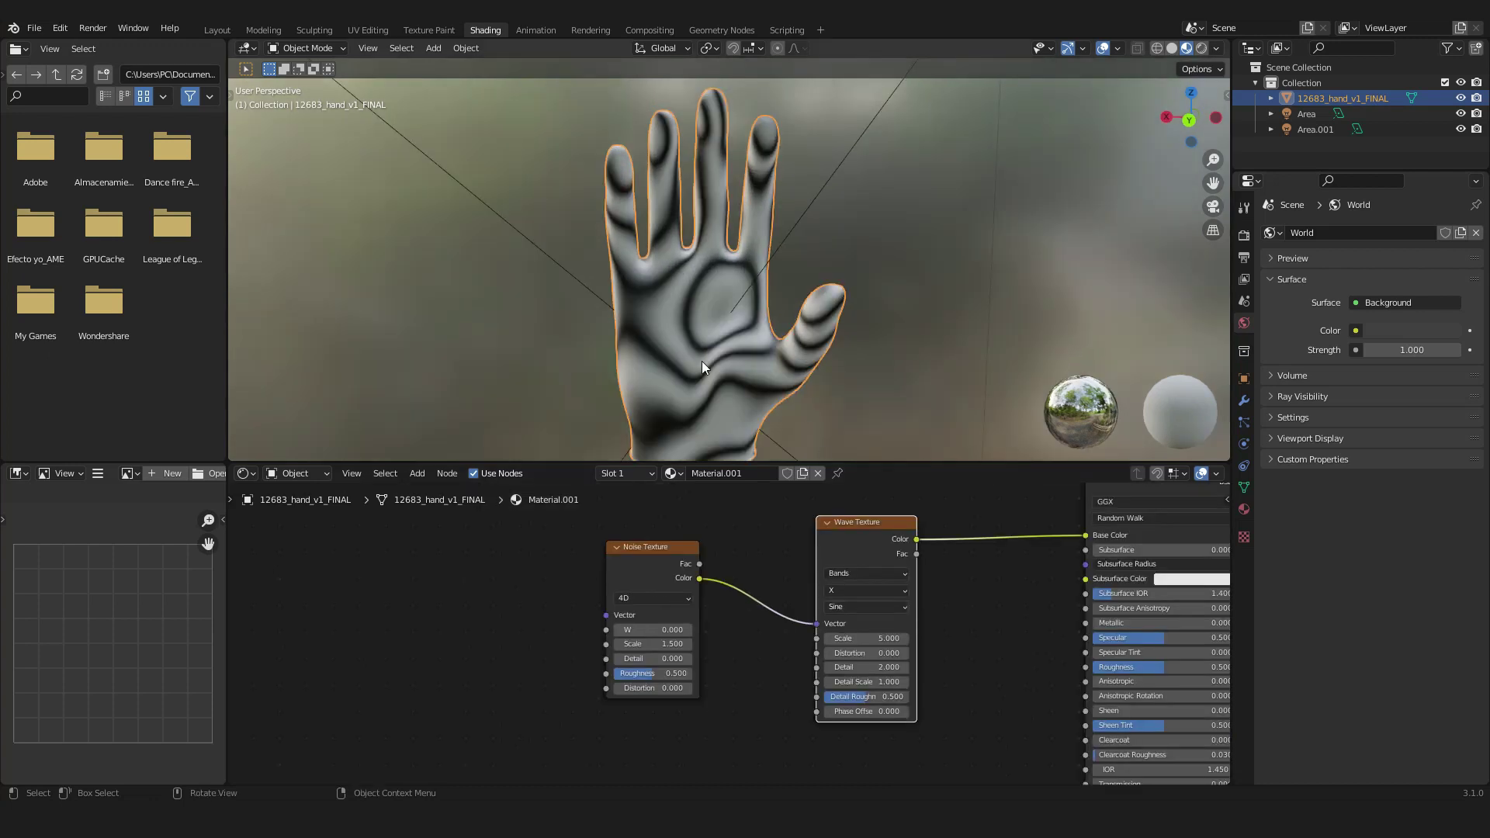
{"action": "middle_click_drag", "start_coordinate": [702, 361], "coordinate": [890, 375]}
{"action": "middle_click_drag", "start_coordinate": [532, 349], "coordinate": [919, 296]}
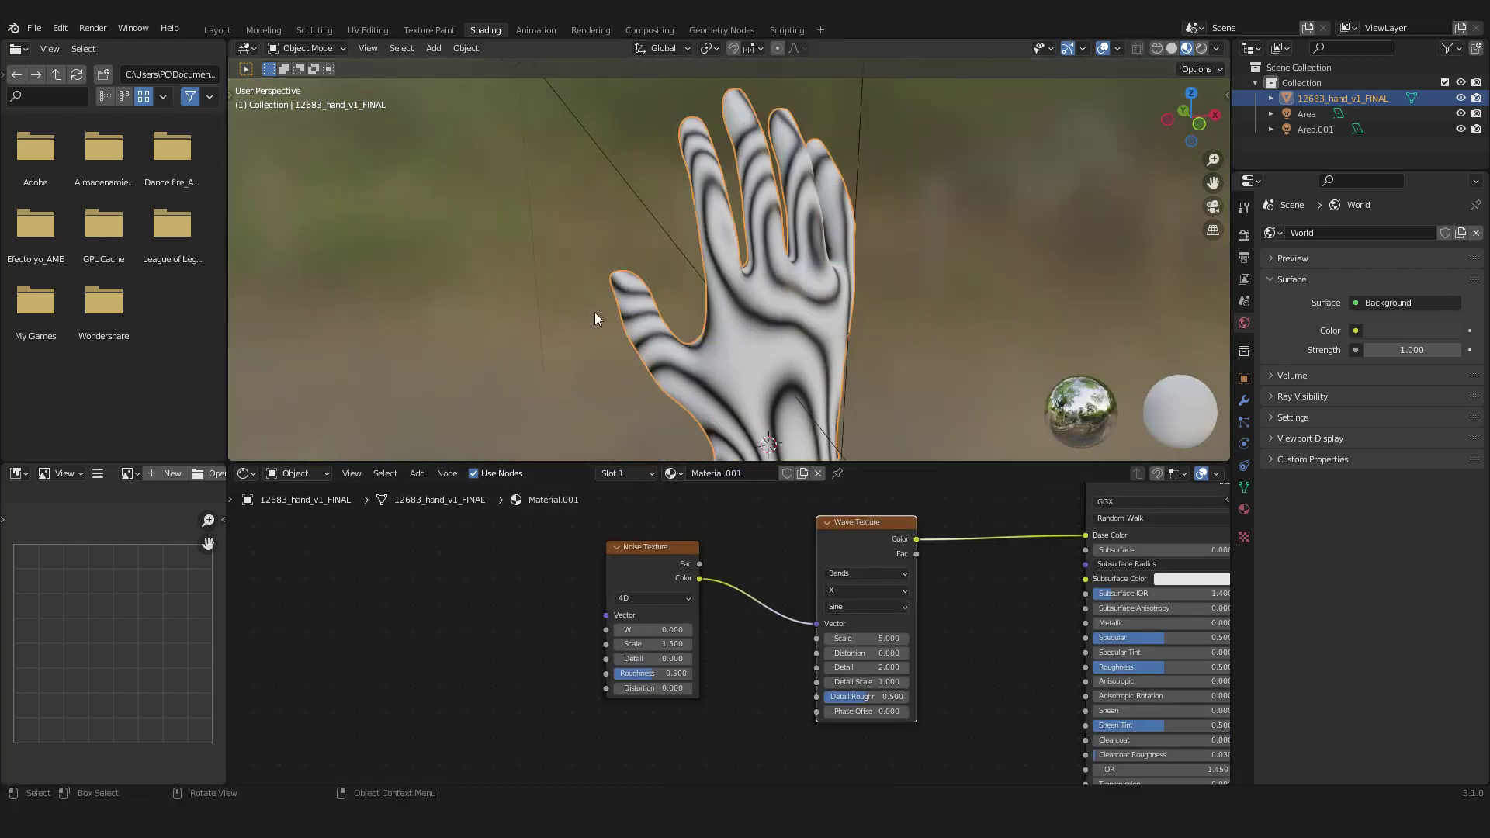
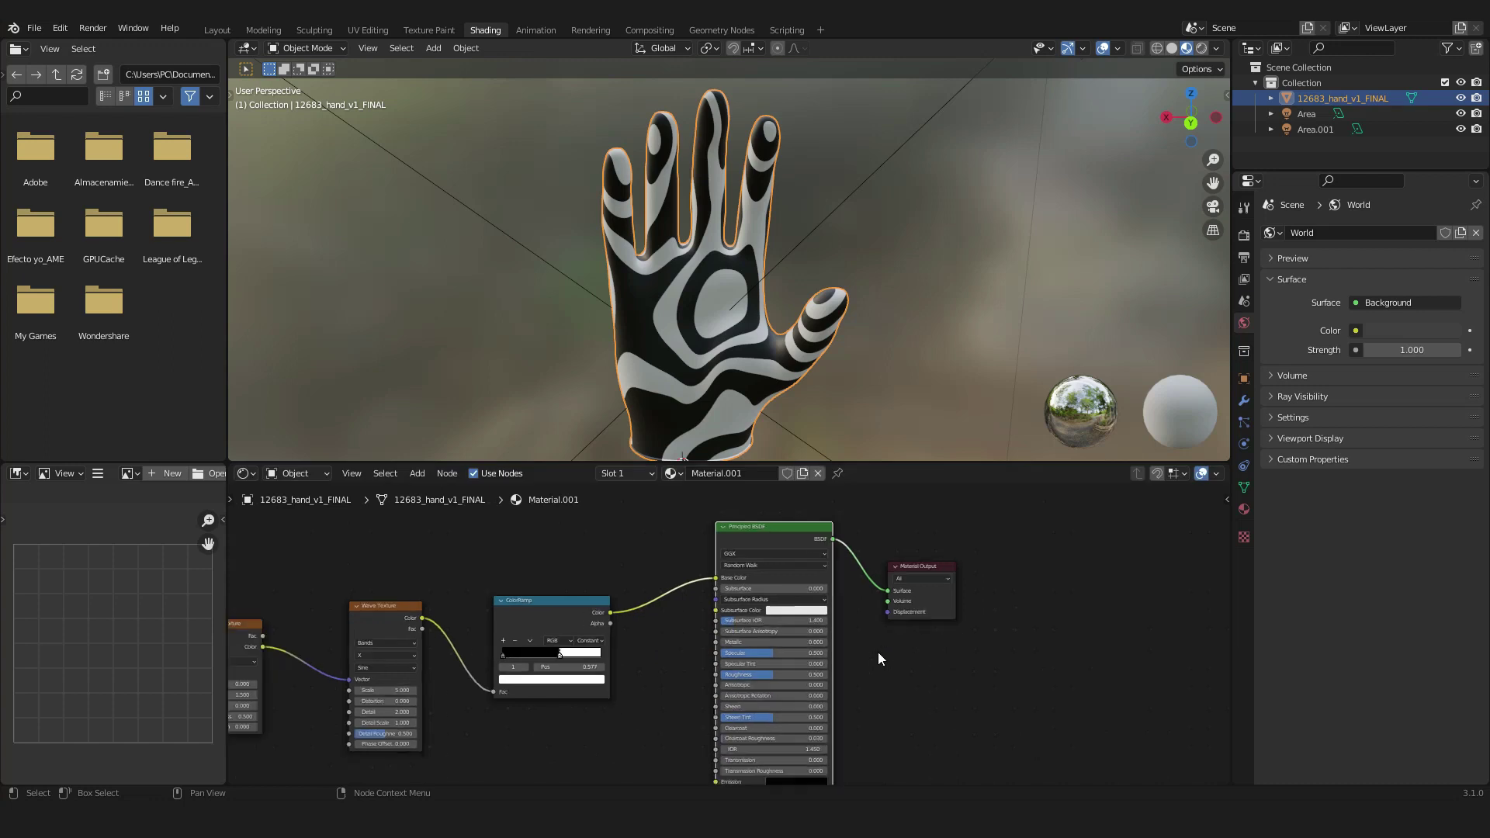
- Move the Principled BSDF node well above the texture nodes to free space before the Material Output
{"action": "left_click_drag", "start_coordinate": [751, 584], "coordinate": [743, 504]}
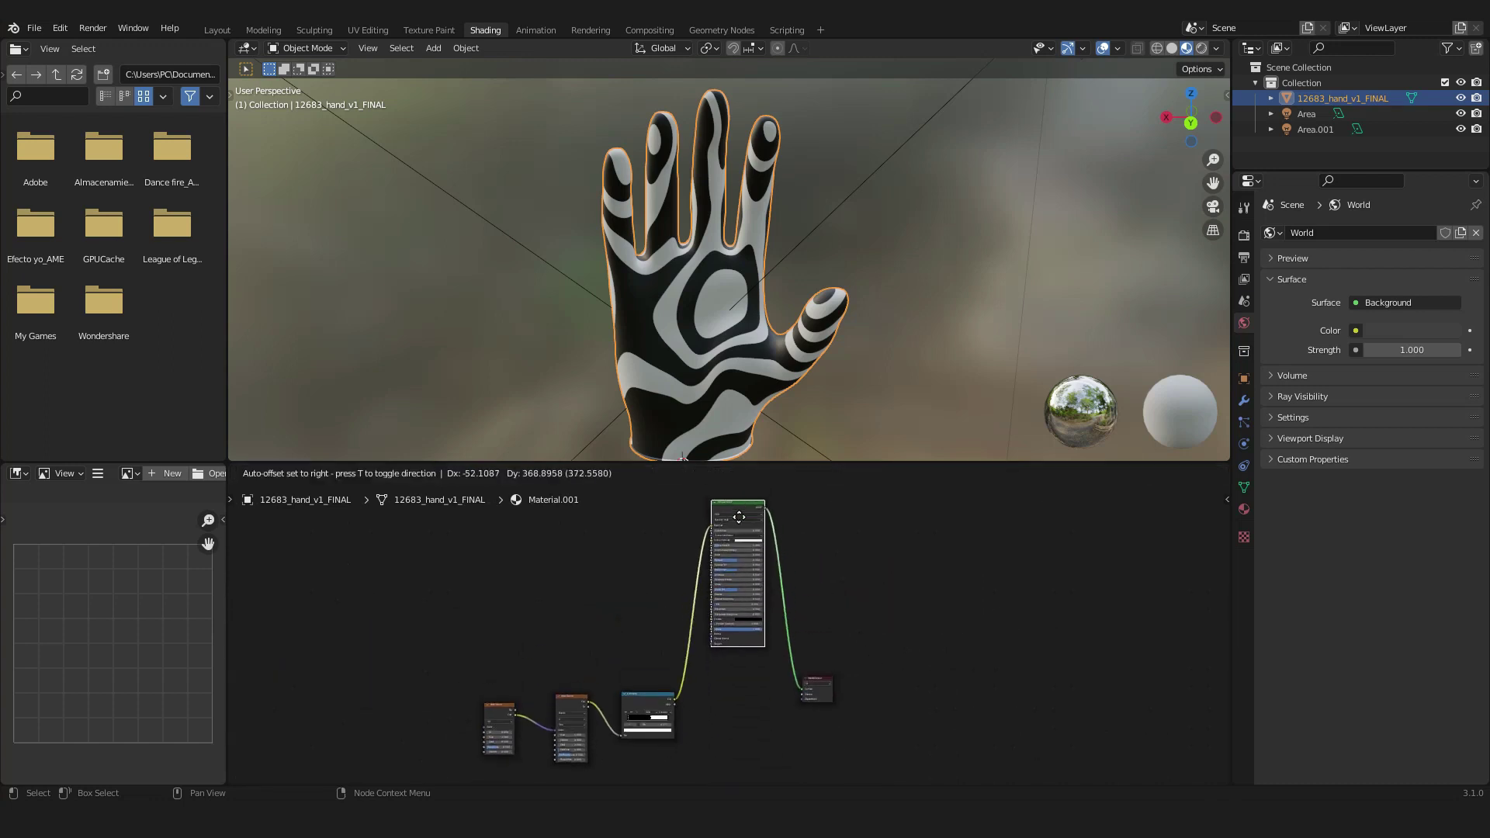
{"action": "scroll", "coordinate": [743, 505], "scroll_direction": "up", "scroll_amount": 2}
{"action": "left_click", "coordinate": [743, 505]}
{"action": "scroll", "coordinate": [807, 595], "scroll_direction": "up", "scroll_amount": 2}
{"action": "scroll", "coordinate": [807, 595], "scroll_direction": "up", "scroll_amount": 2}
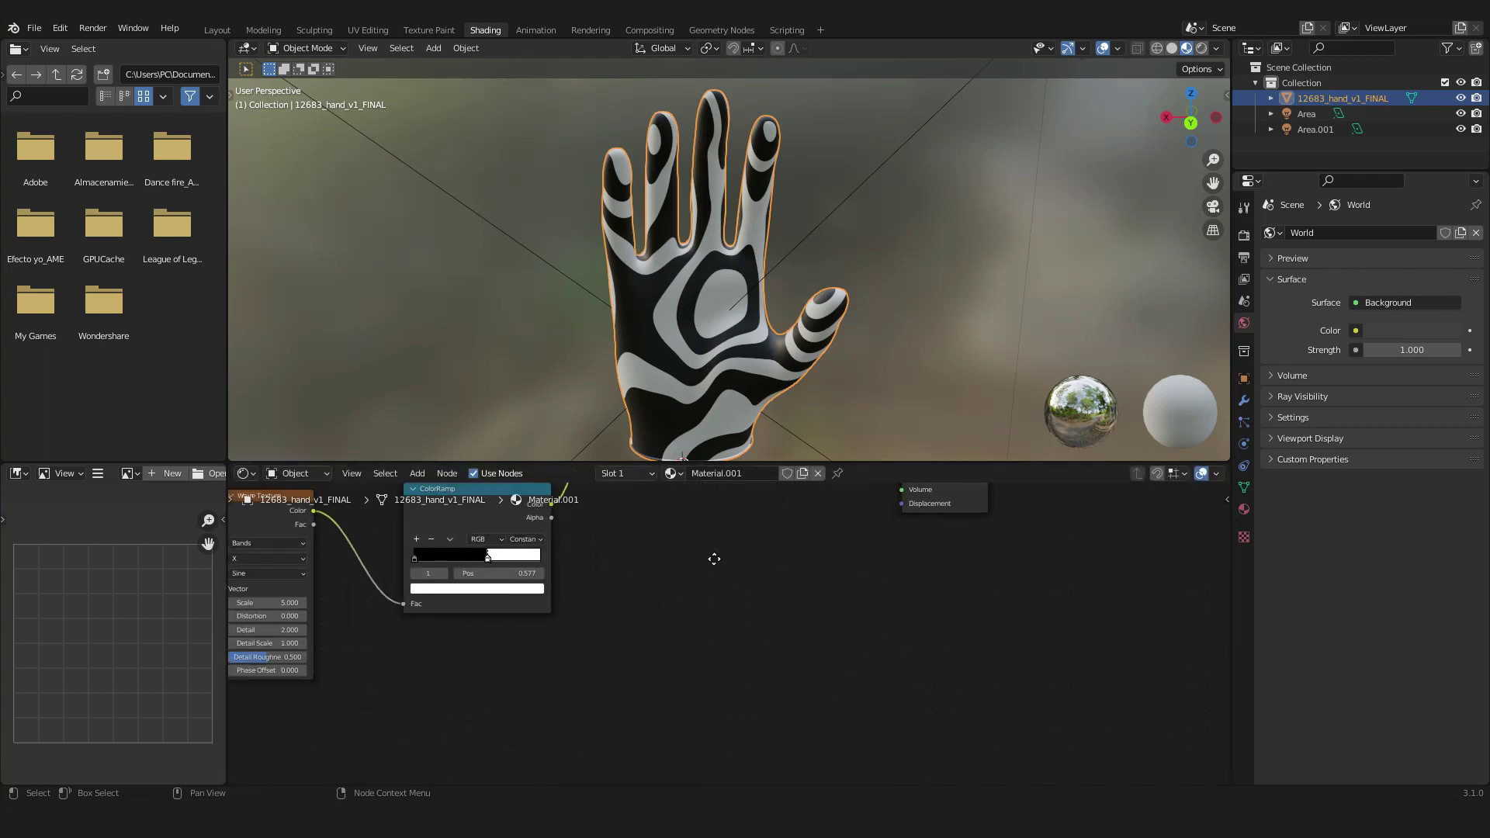
- Add a Displacement node, linking the ColorRamp's Color to its Midlevel and its output to the Material Output's Displacement
{"action": "key", "text": "shift+a"}
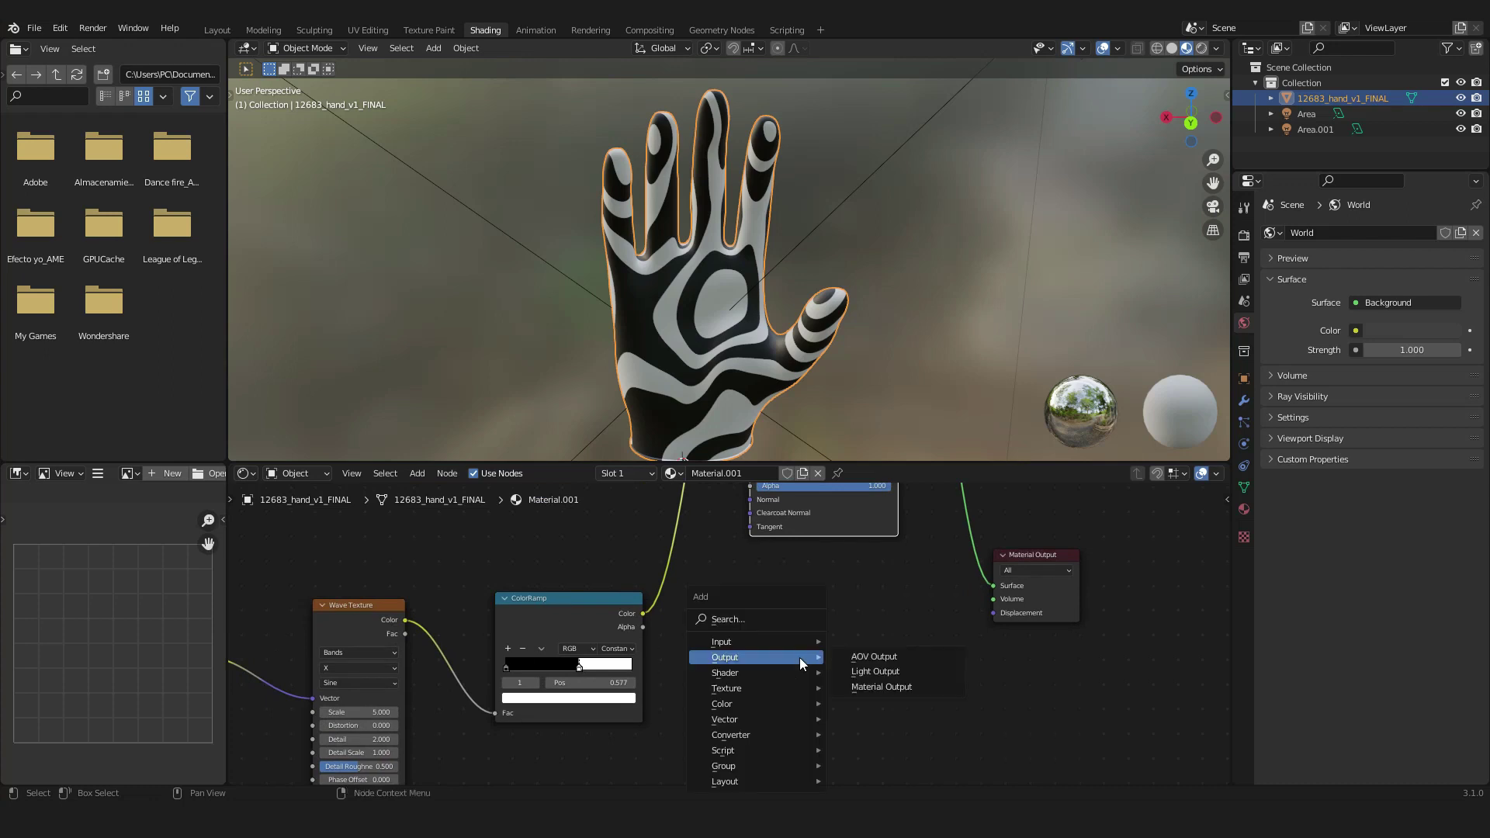
{"action": "key", "text": "s"}
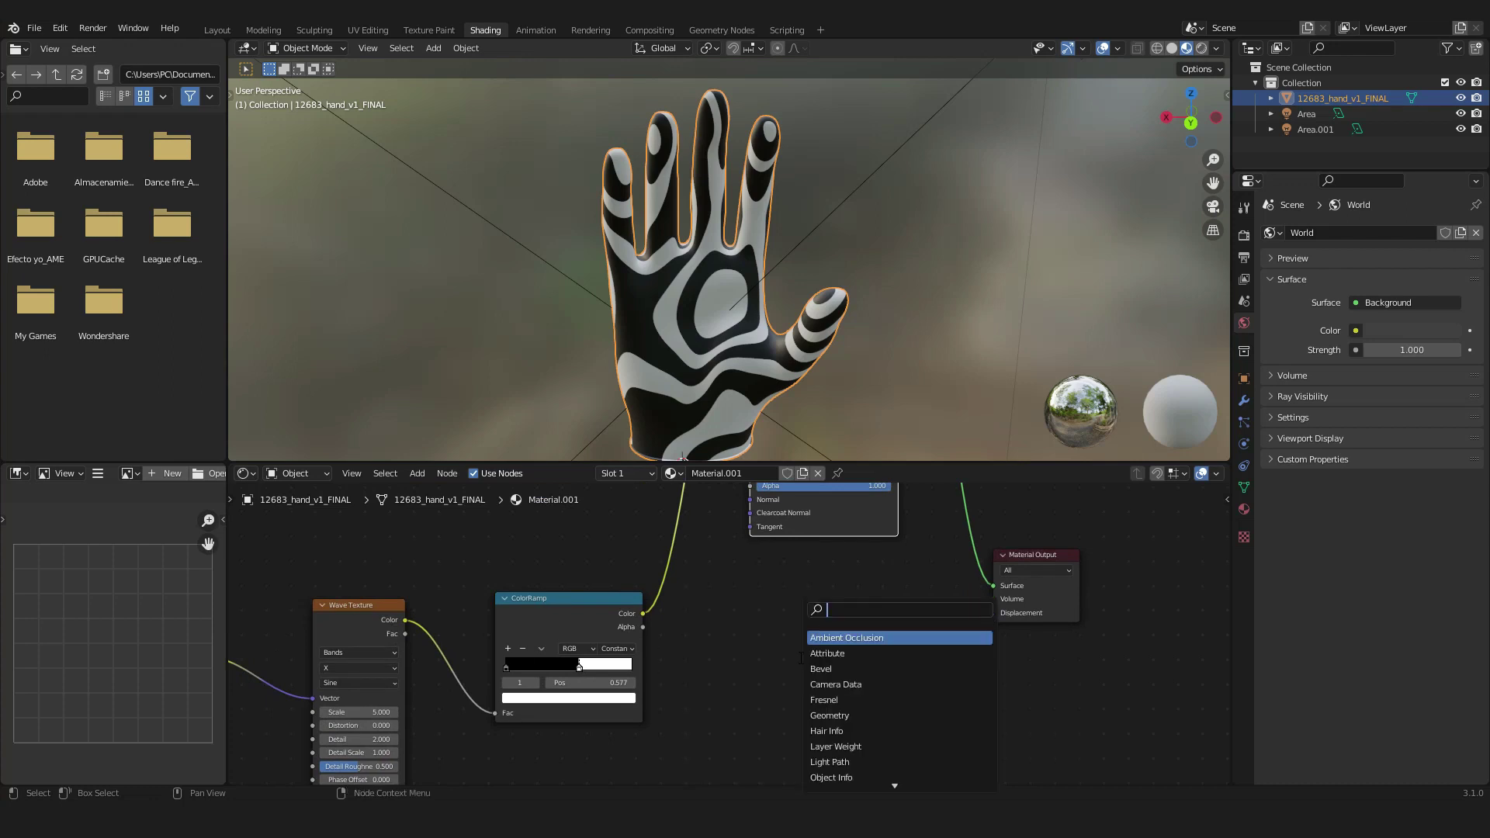
{"action": "type", "text": "disp"}
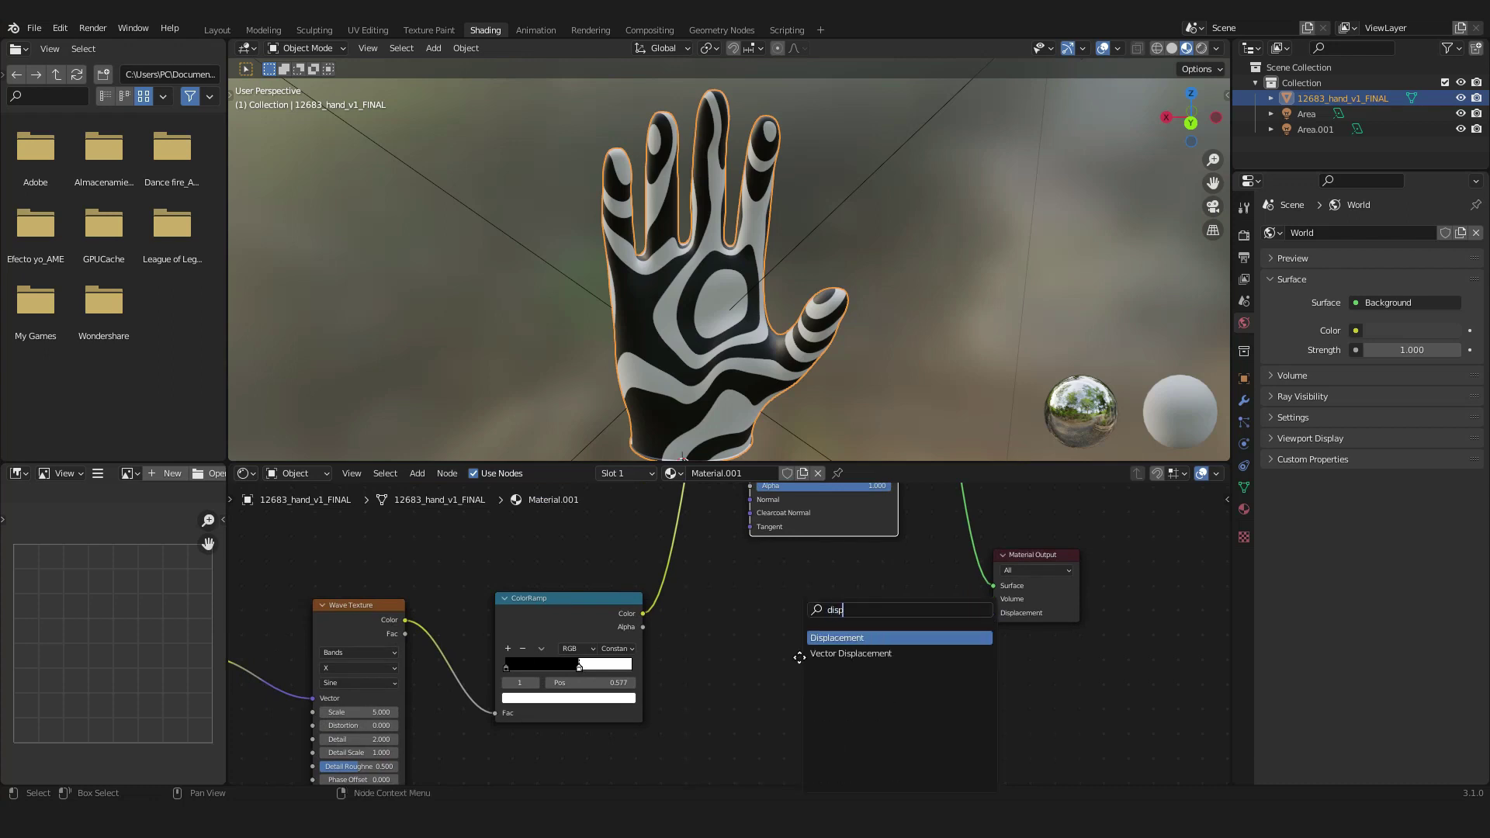
{"action": "key", "text": "Return"}
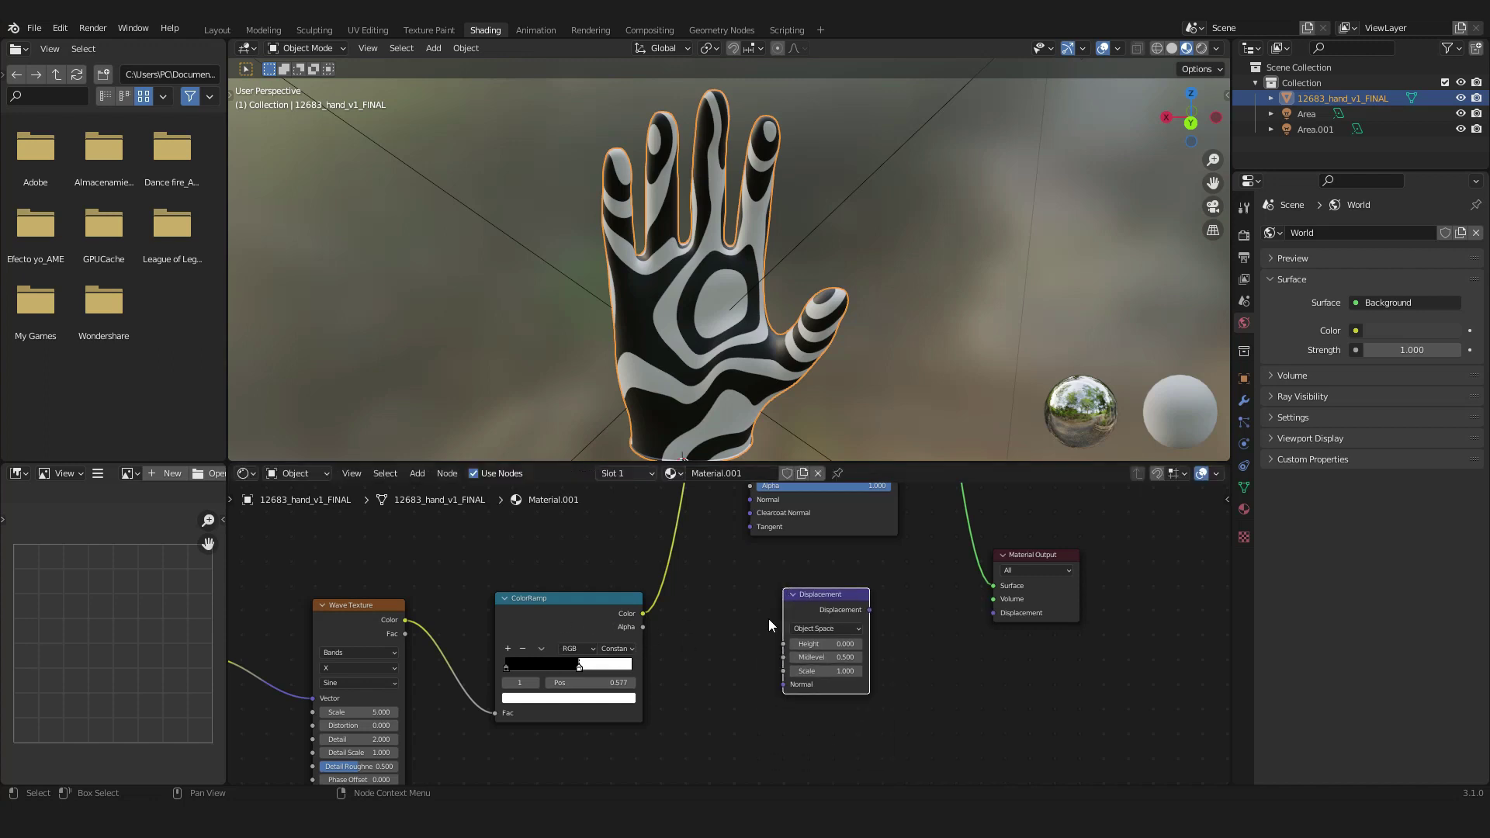
{"action": "left_click_drag", "start_coordinate": [643, 614], "coordinate": [754, 623]}
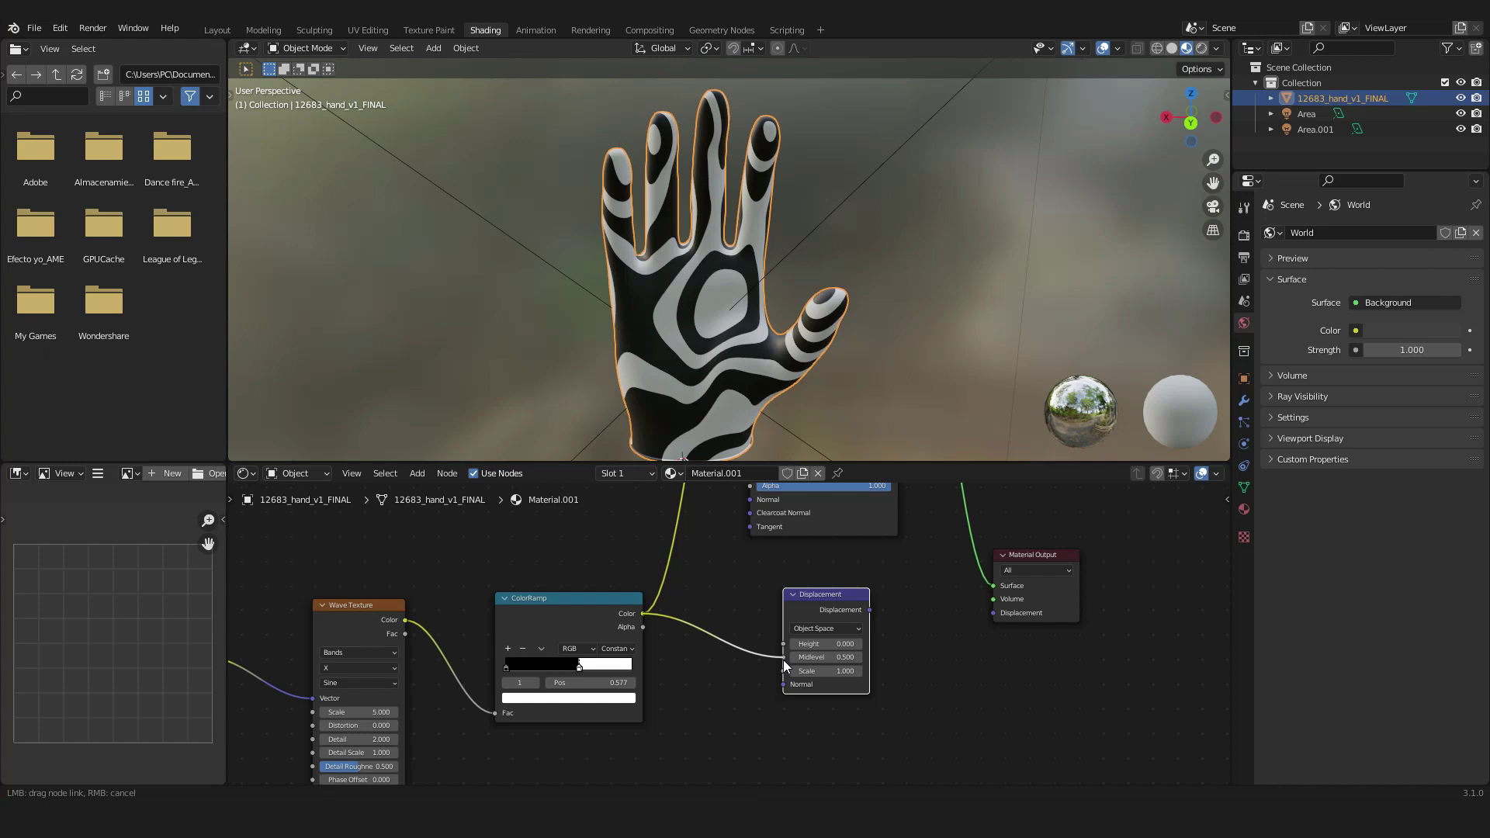
{"action": "left_click_drag", "start_coordinate": [784, 660], "coordinate": [784, 660]}
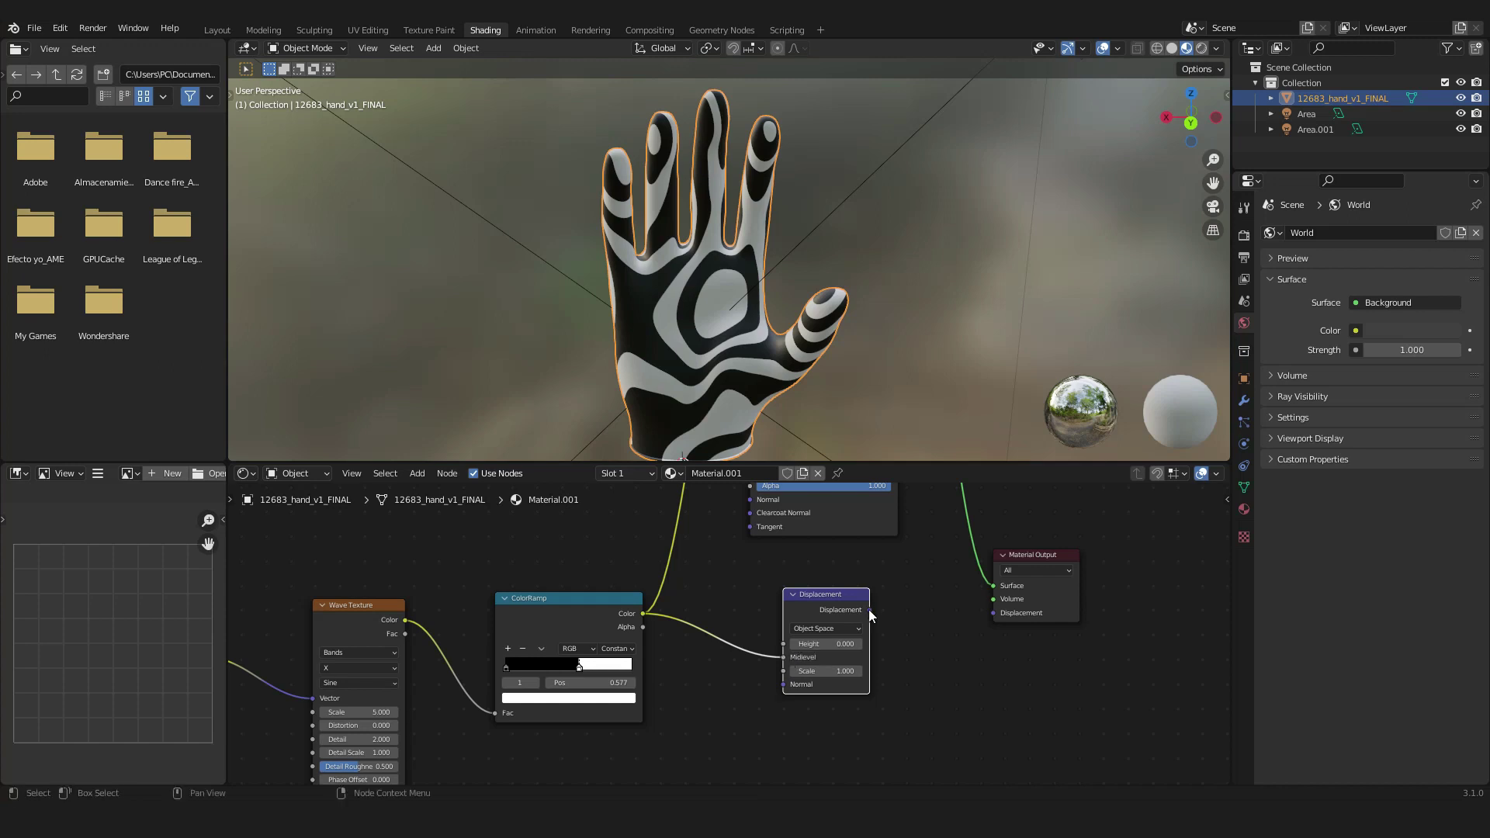
{"action": "left_click_drag", "start_coordinate": [869, 609], "coordinate": [995, 609]}
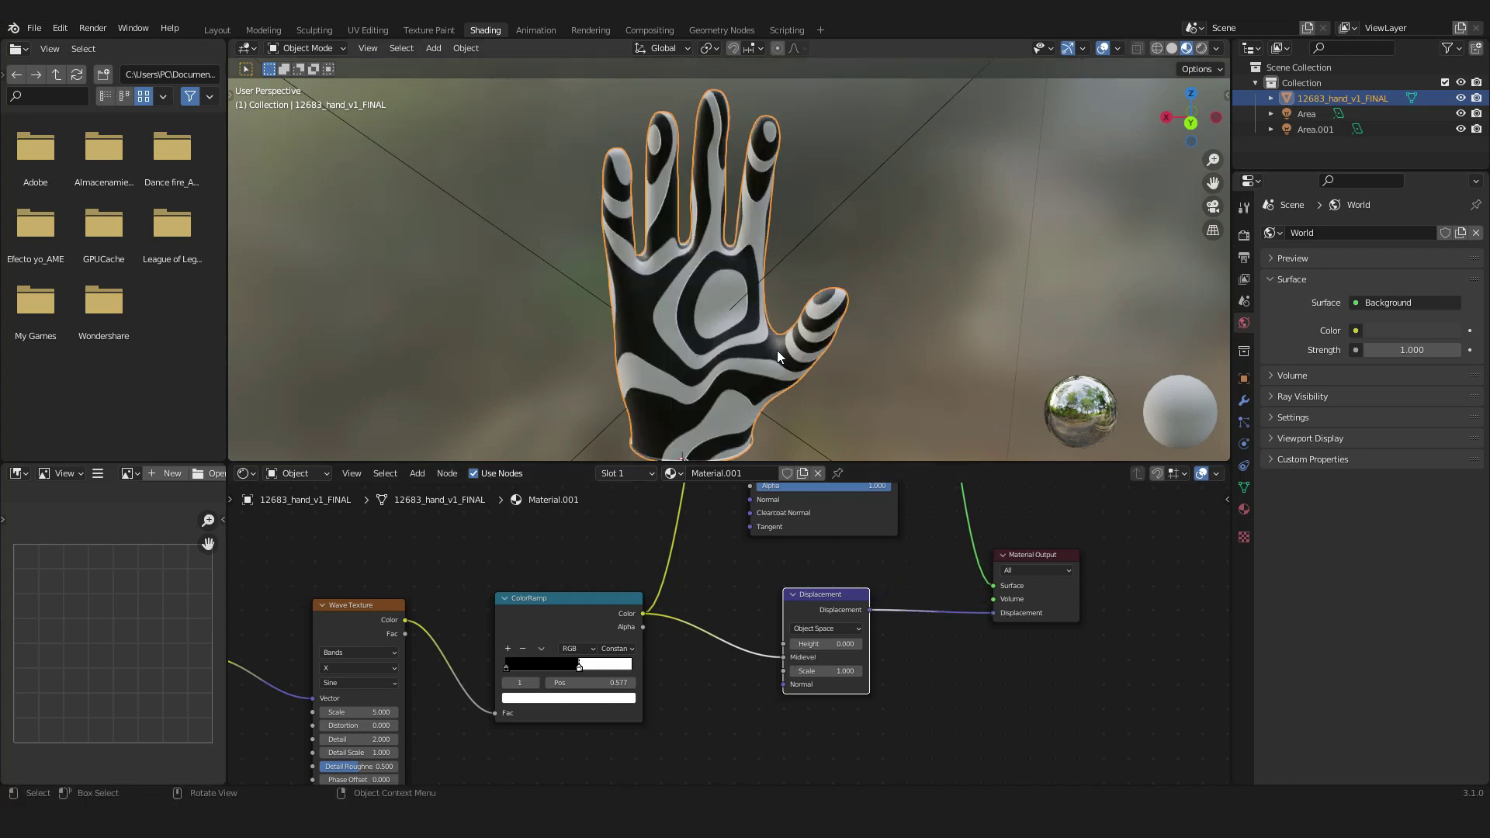
- Unlink the ColorRamp from the Principled BSDF's Base Color and inspect the displacement relief on the palm
{"action": "scroll", "coordinate": [776, 351], "scroll_direction": "up", "scroll_amount": 6}
{"action": "mouse_move", "coordinate": [724, 356]}
{"action": "middle_mouse_down"}
{"action": "mouse_move", "coordinate": [607, 342]}
{"action": "mouse_move", "coordinate": [748, 339]}
{"action": "mouse_move", "coordinate": [706, 285]}
{"action": "mouse_move", "coordinate": [791, 312]}
{"action": "mouse_move", "coordinate": [742, 365]}
{"action": "middle_mouse_up"}
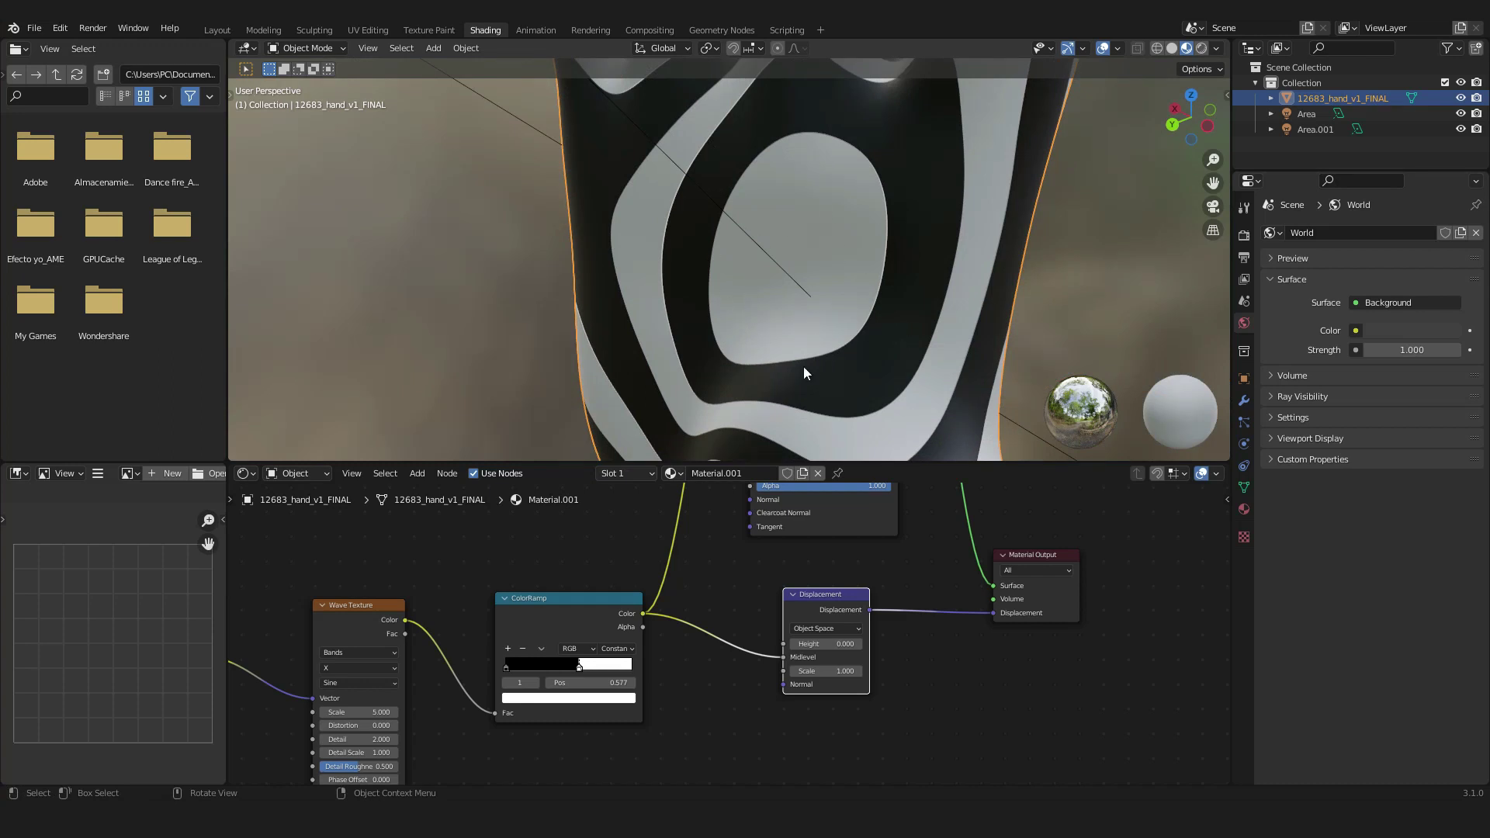
{"action": "scroll", "coordinate": [771, 283], "scroll_direction": "down", "scroll_amount": 3}
{"action": "middle_click_drag", "start_coordinate": [772, 285], "coordinate": [908, 316]}
{"action": "middle_click_drag", "start_coordinate": [728, 494], "coordinate": [772, 597]}
{"action": "middle_click_drag", "start_coordinate": [773, 489], "coordinate": [805, 614]}
{"action": "scroll", "coordinate": [781, 626], "scroll_direction": "down", "scroll_amount": 7}
{"action": "left_click_drag", "start_coordinate": [819, 504], "coordinate": [789, 524]}
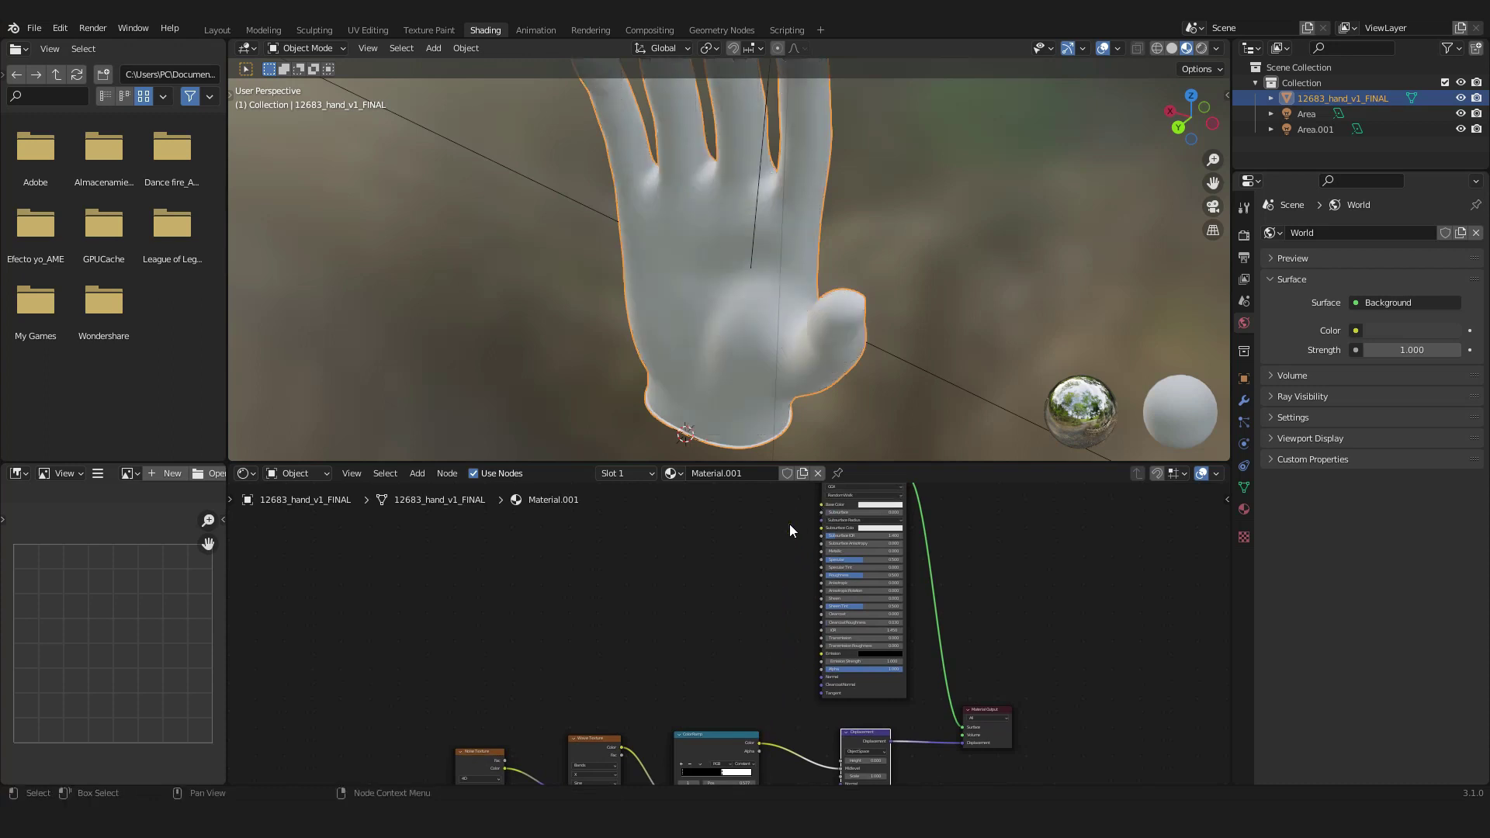
{"action": "scroll", "coordinate": [691, 333], "scroll_direction": "up", "scroll_amount": 4}
{"action": "middle_click_drag", "start_coordinate": [692, 333], "coordinate": [931, 404]}
{"action": "middle_click_drag", "start_coordinate": [1000, 613], "coordinate": [874, 565]}
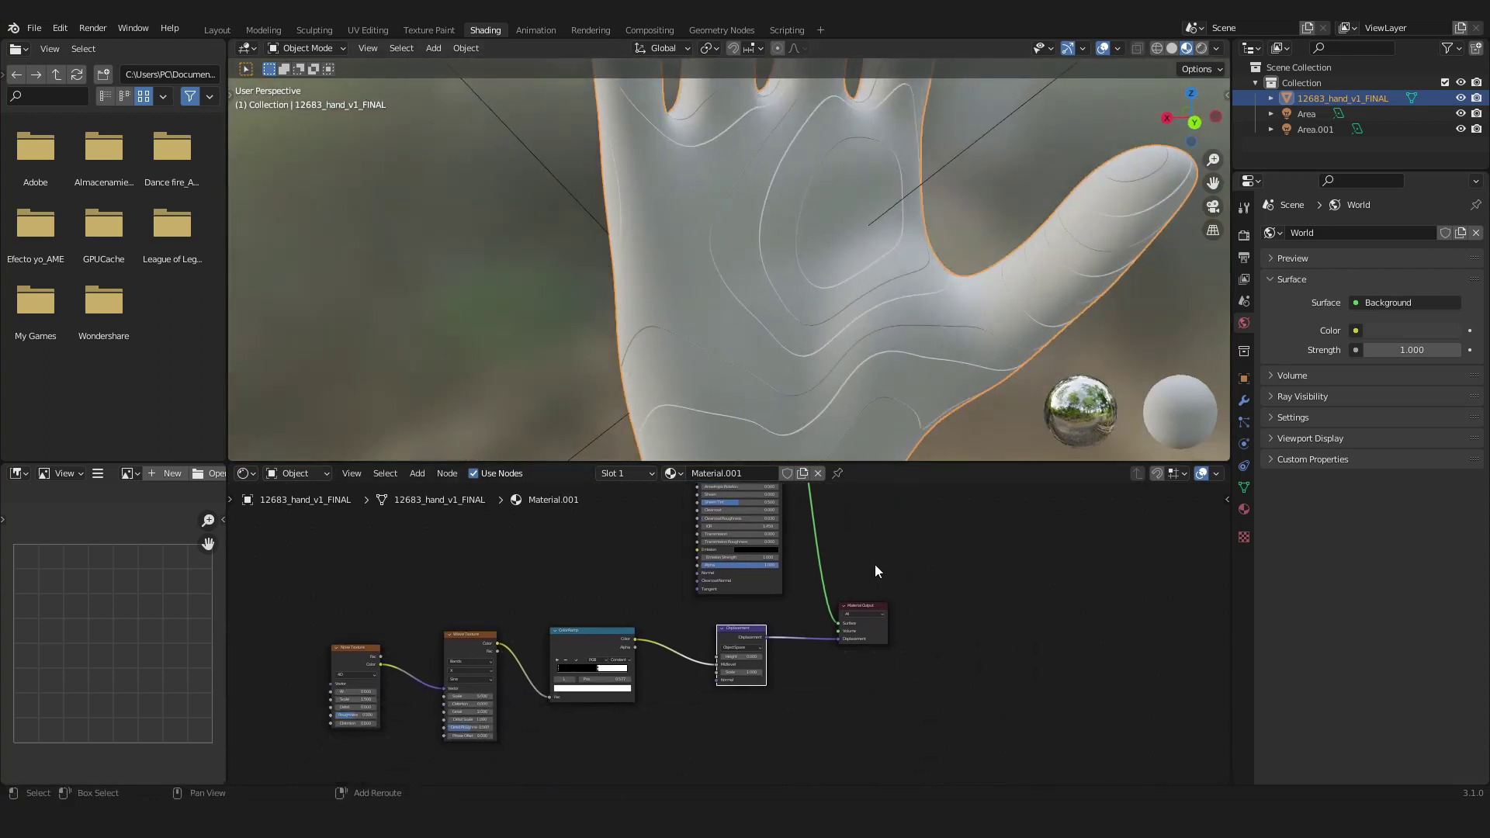
- Set the surface displacement method in the hand material's settings to Displacement Only
{"action": "left_click", "coordinate": [1245, 509]}
{"action": "scroll", "coordinate": [1353, 562], "scroll_direction": "down", "scroll_amount": 12}
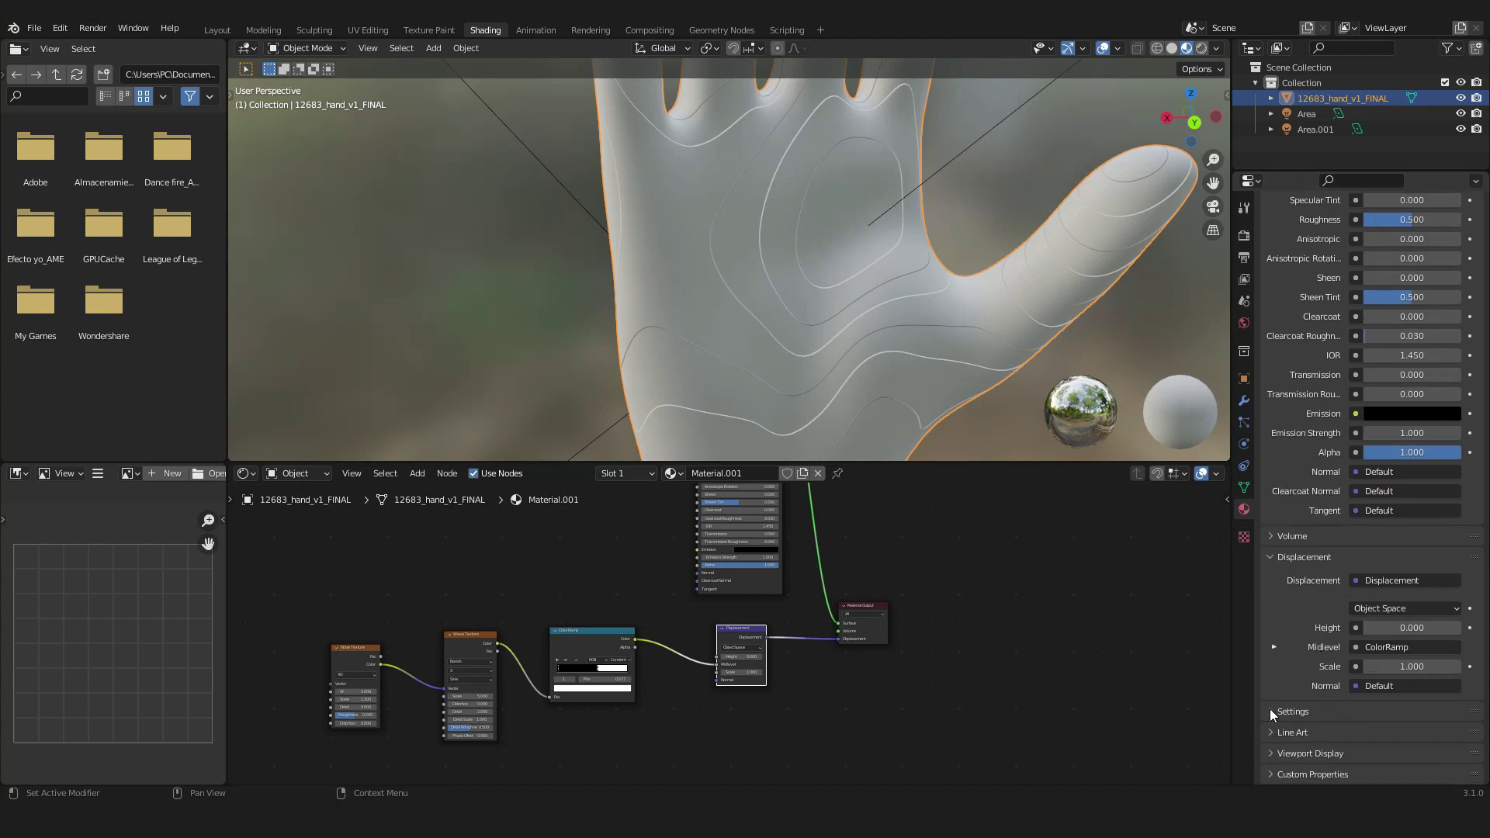
{"action": "left_click", "coordinate": [1270, 710]}
{"action": "scroll", "coordinate": [1329, 723], "scroll_direction": "down", "scroll_amount": 5}
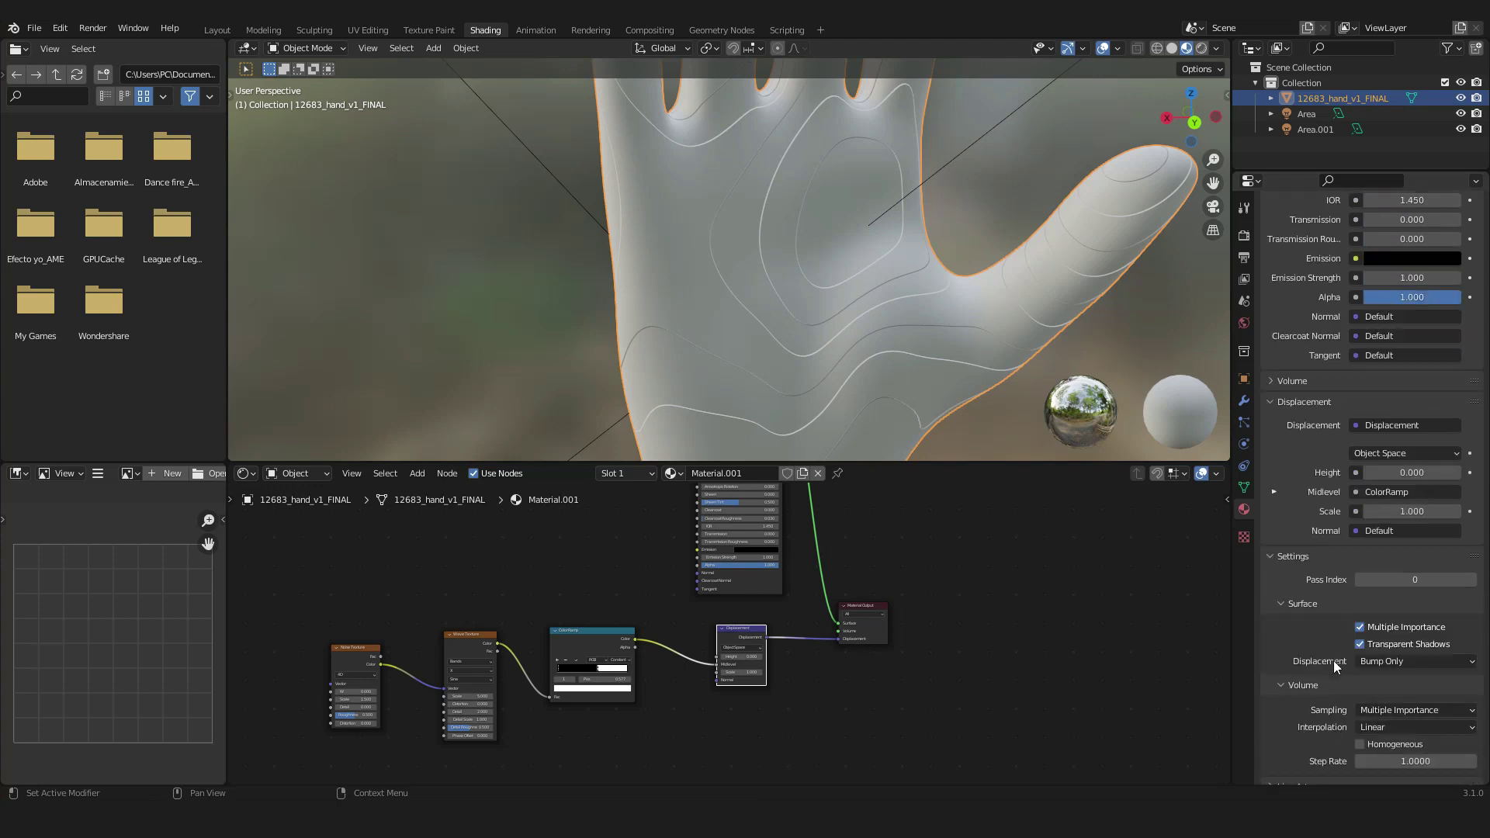
{"action": "scroll", "coordinate": [1334, 660], "scroll_direction": "down", "scroll_amount": 2}
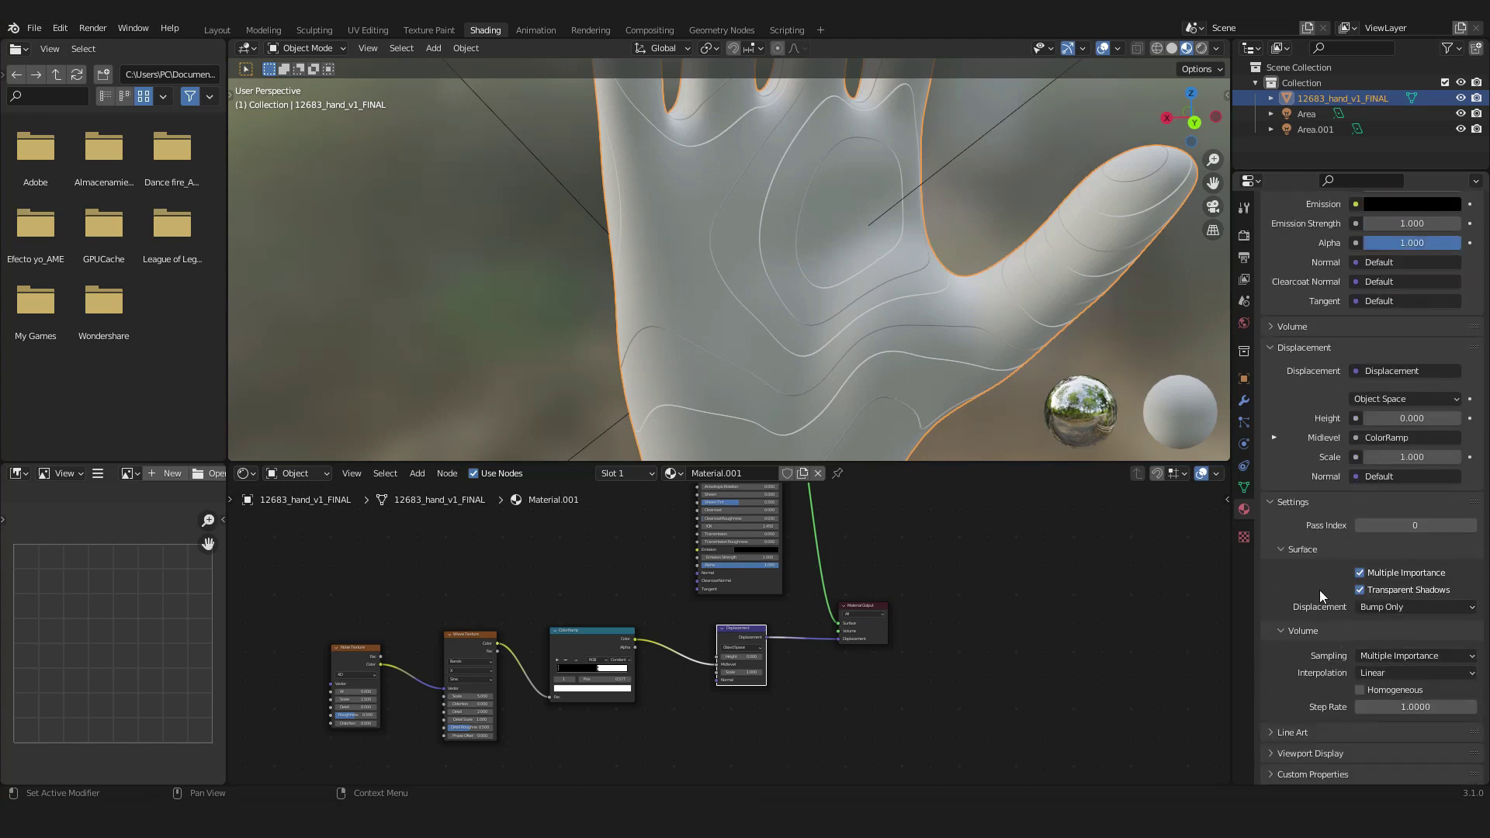
{"action": "left_click", "coordinate": [1391, 607]}
{"action": "left_click", "coordinate": [1380, 641]}
{"action": "scroll", "coordinate": [874, 652], "scroll_direction": "up", "scroll_amount": 3}
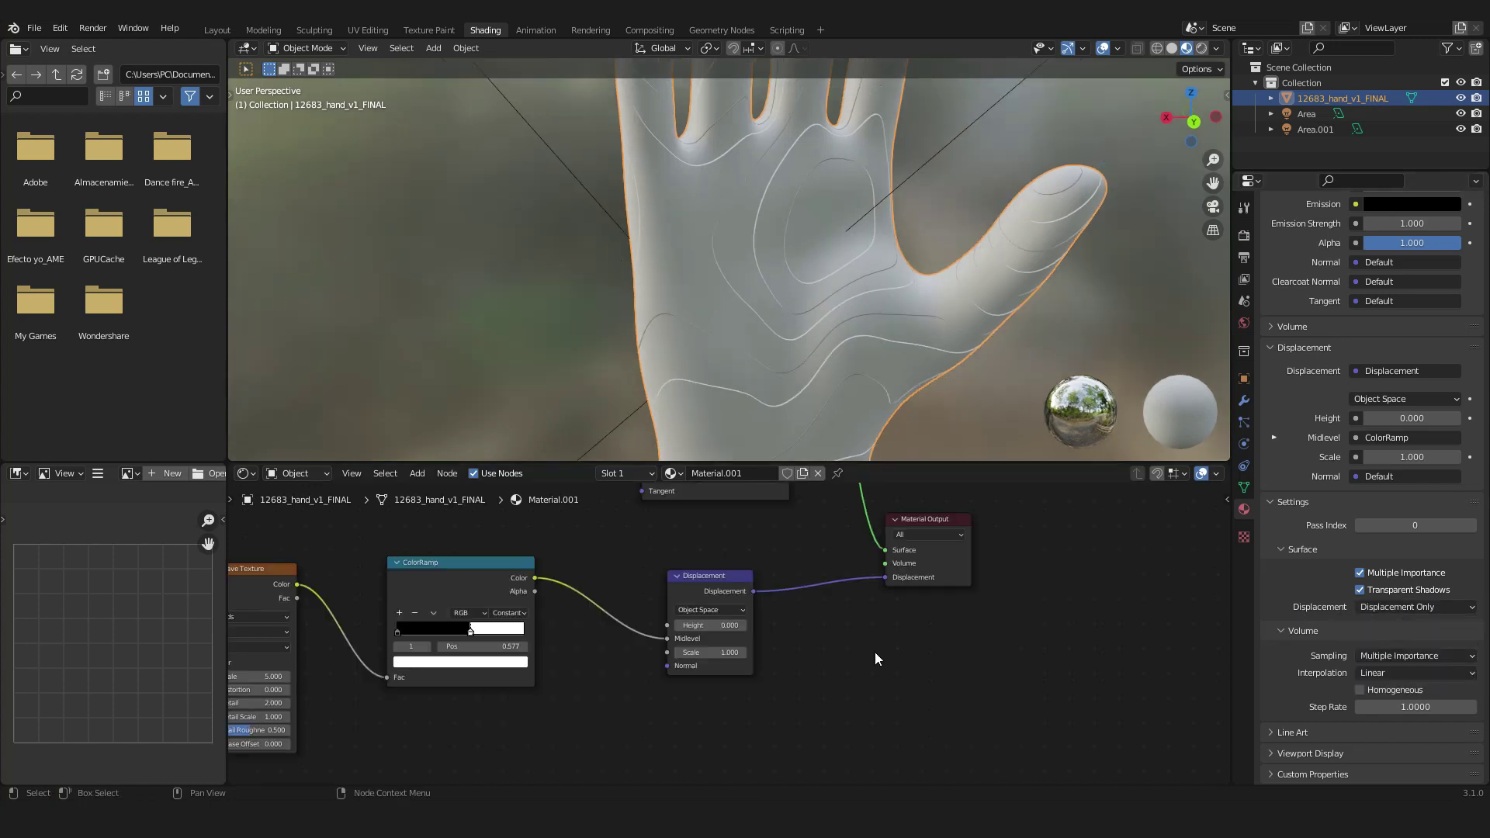
- Insert a Vector Math node on the link between the Displacement node and the Material Output
{"action": "middle_click_drag", "start_coordinate": [874, 653], "coordinate": [831, 663]}
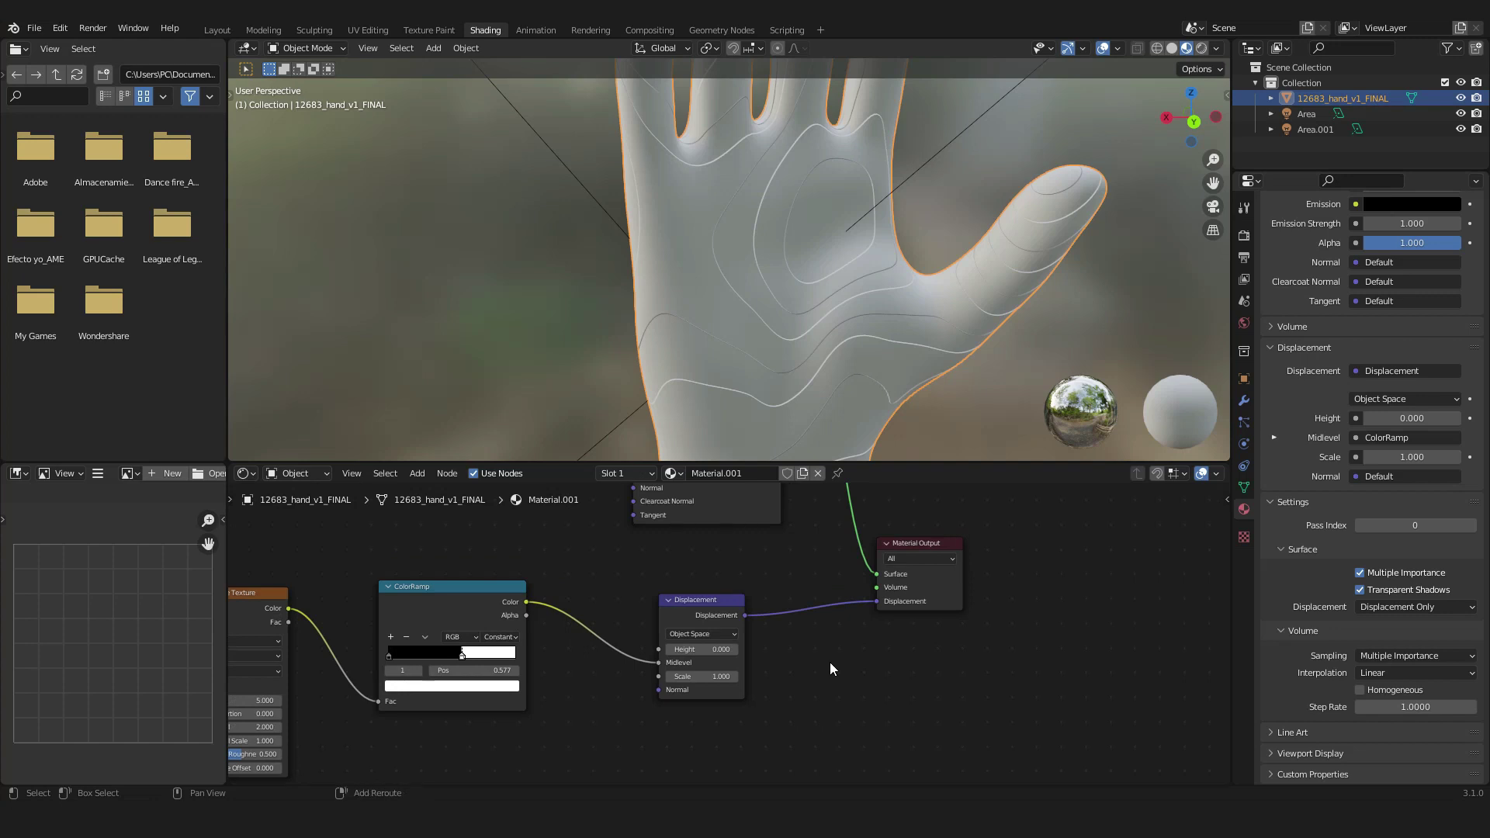
{"action": "key", "text": "shift+a"}
{"action": "key", "text": "s"}
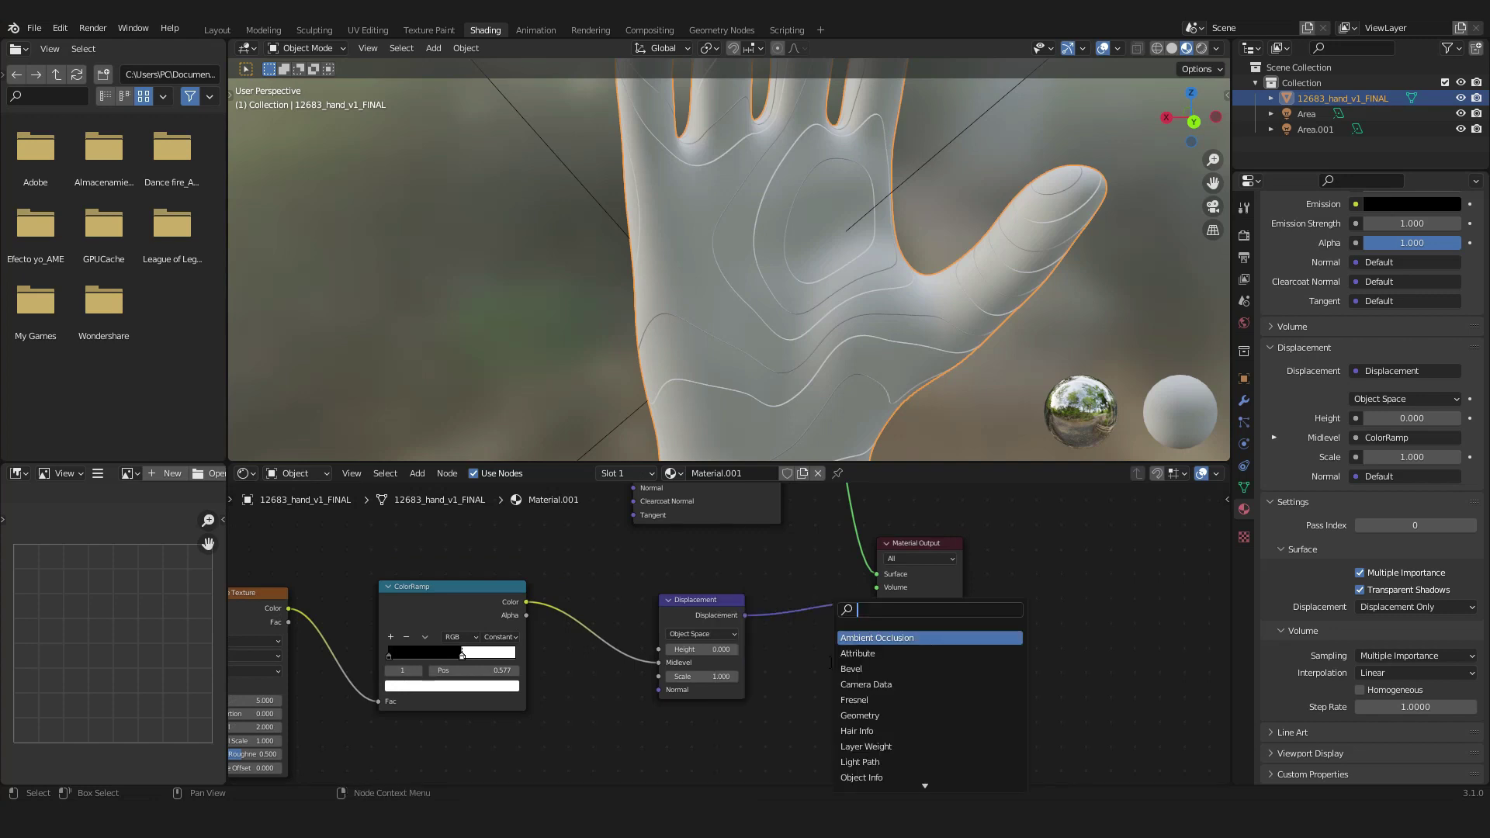
{"action": "type", "text": "vecto"}
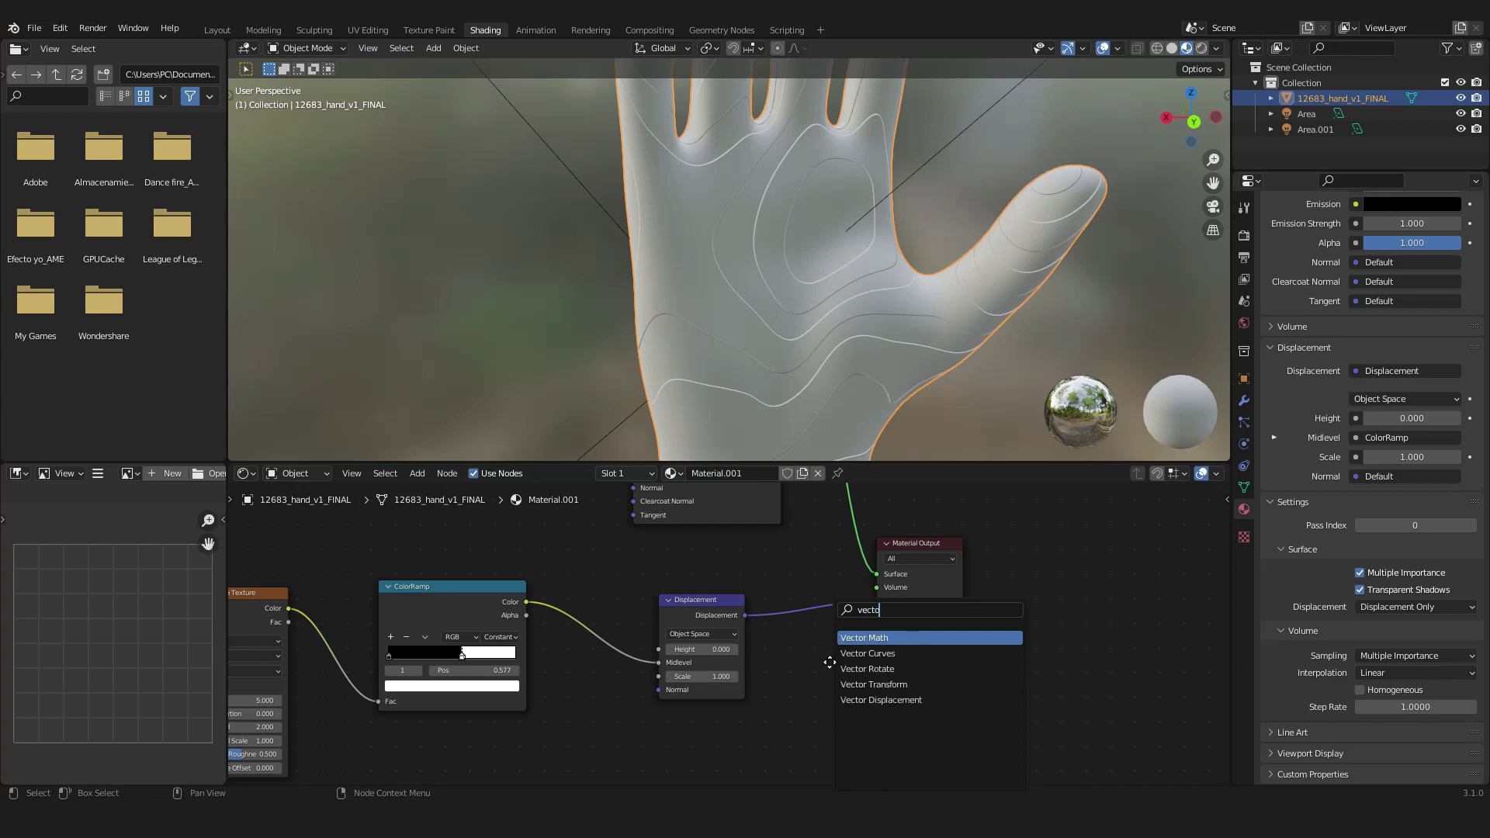
{"action": "key", "text": "Return"}
{"action": "left_click", "coordinate": [774, 573]}
{"action": "left_click_drag", "start_coordinate": [871, 596], "coordinate": [878, 601]}
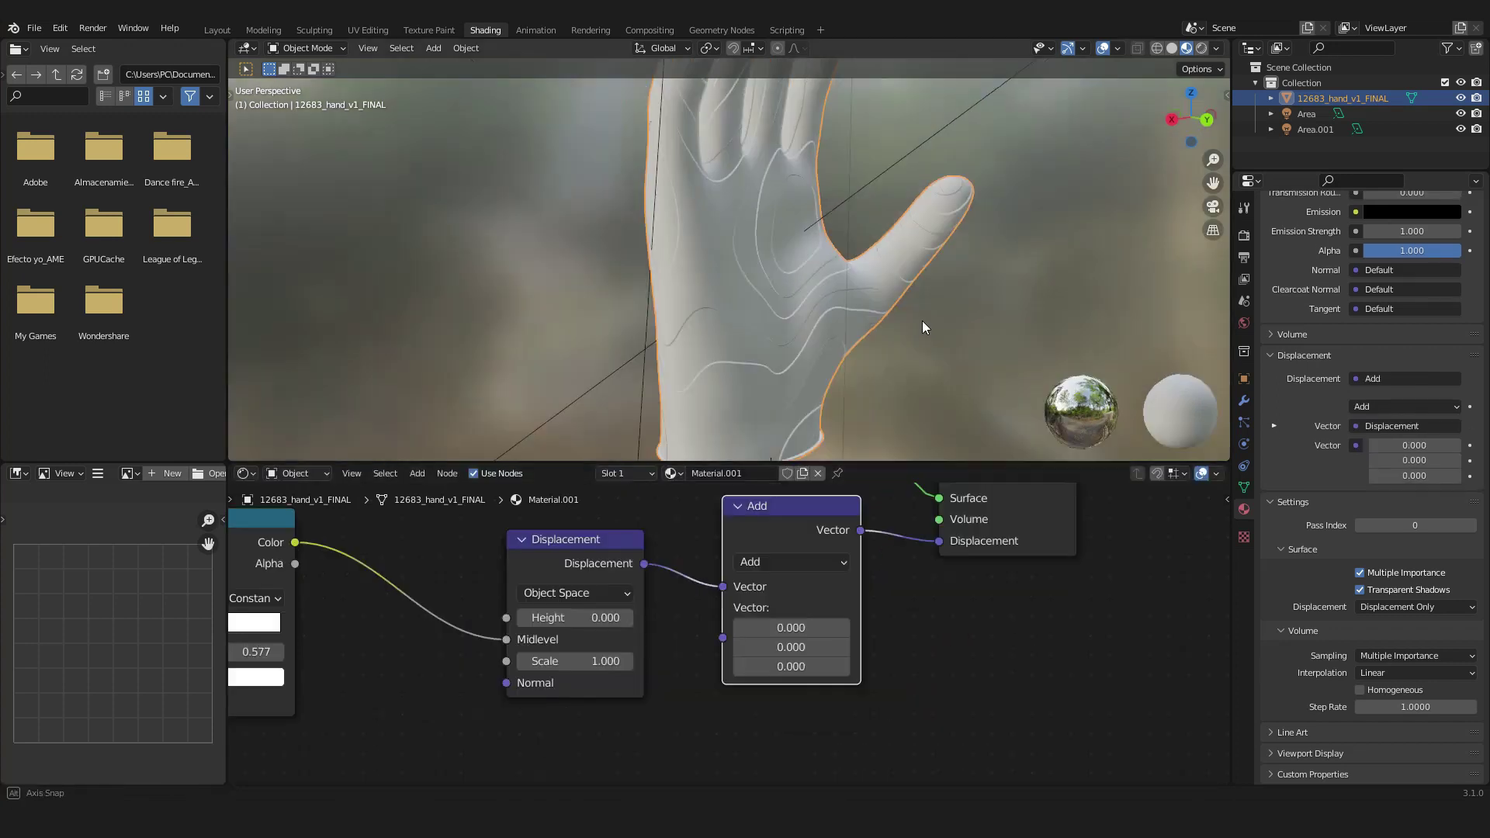
- Switch the Vector Math node to Multiply and set all three vector components to 2
{"action": "middle_click_drag", "start_coordinate": [922, 320], "coordinate": [830, 450]}
{"action": "left_click", "coordinate": [775, 556]}
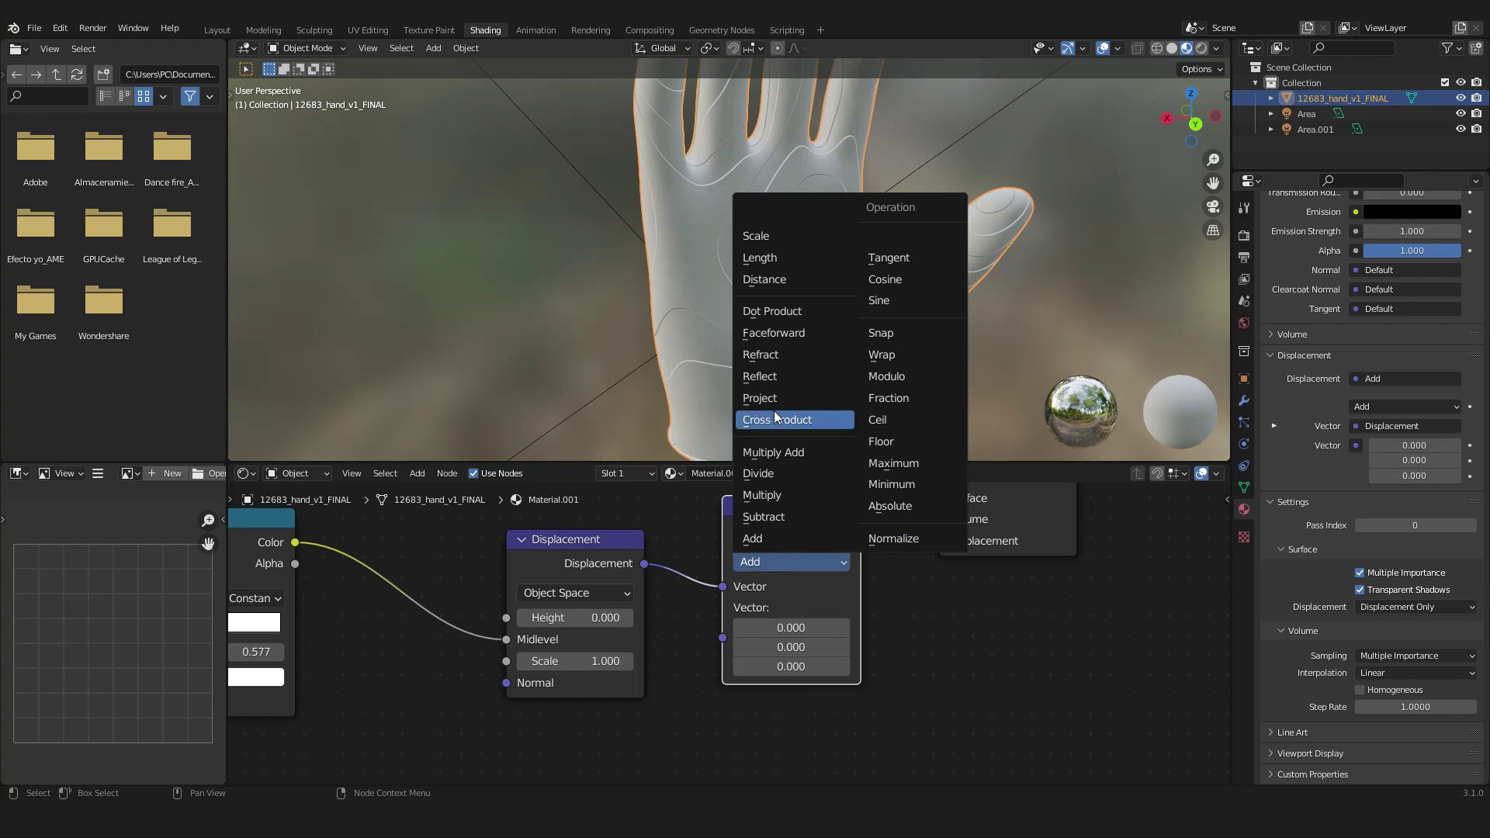
{"action": "left_click", "coordinate": [776, 496]}
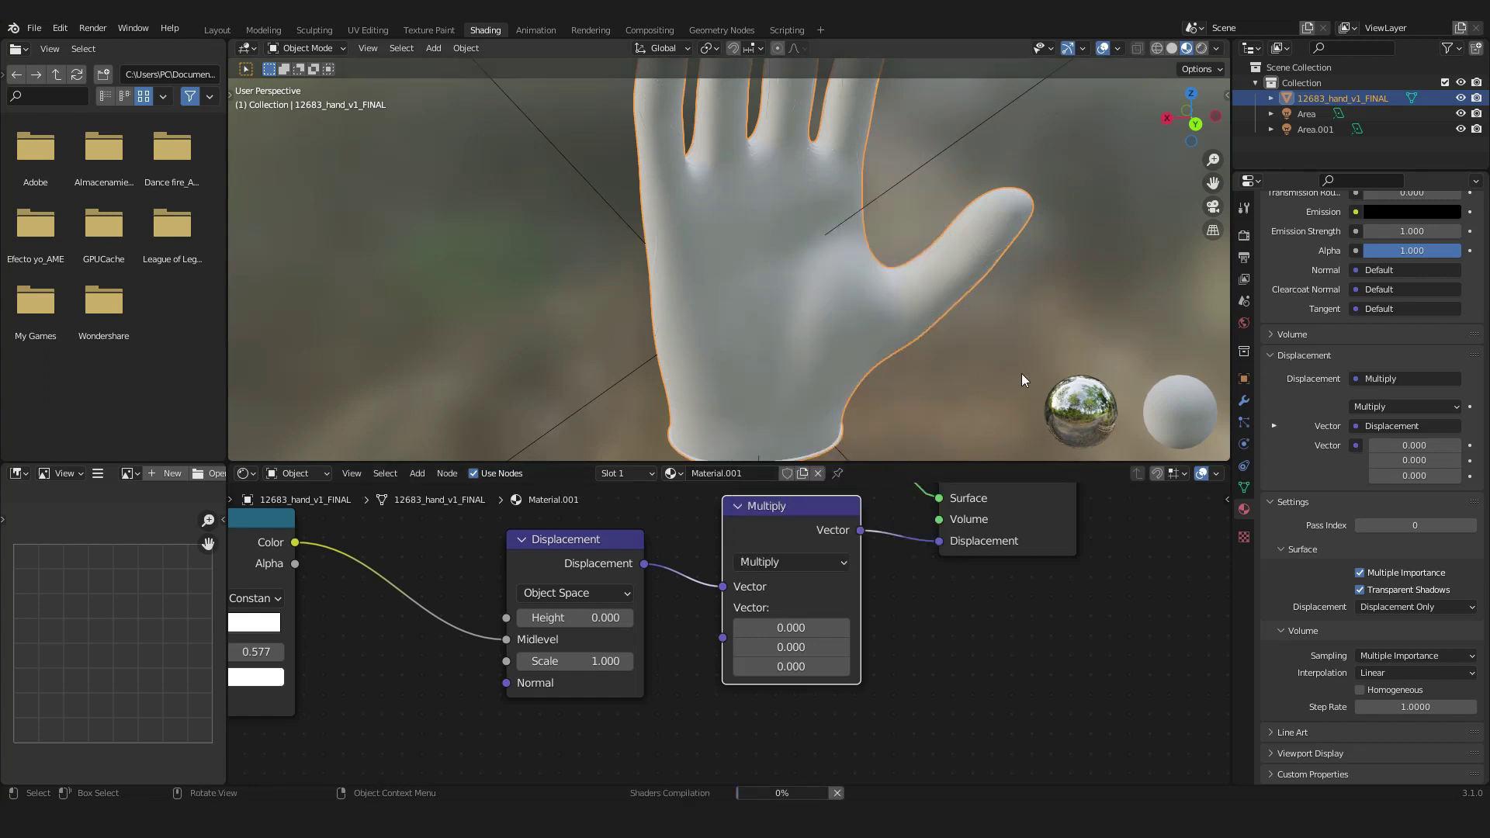
{"action": "middle_click_drag", "start_coordinate": [906, 301], "coordinate": [889, 333]}
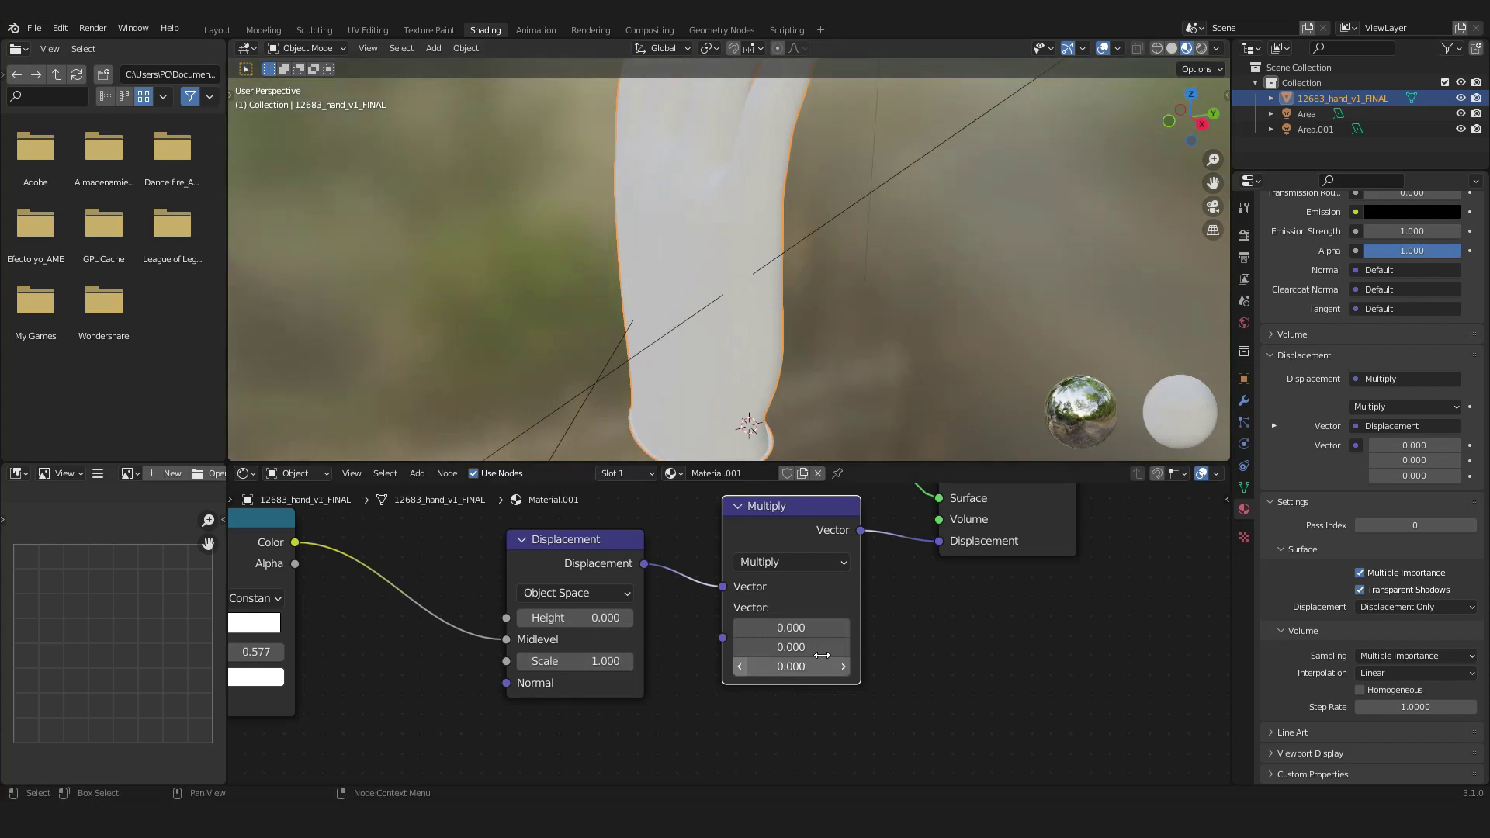
{"action": "left_click_drag", "start_coordinate": [822, 656], "coordinate": [788, 632]}
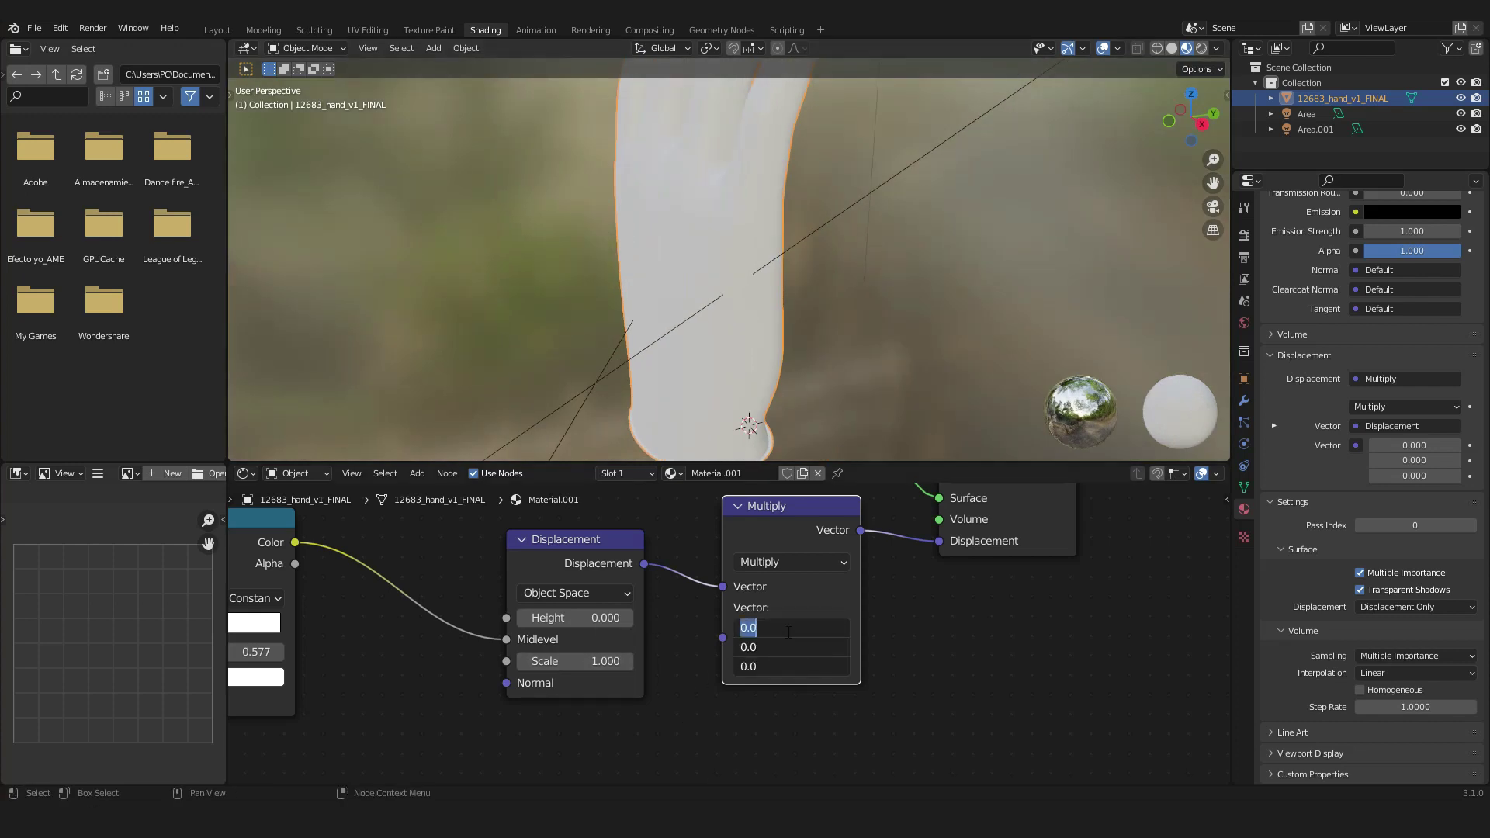
{"action": "type", "text": "2"}
{"action": "key", "text": "Return"}
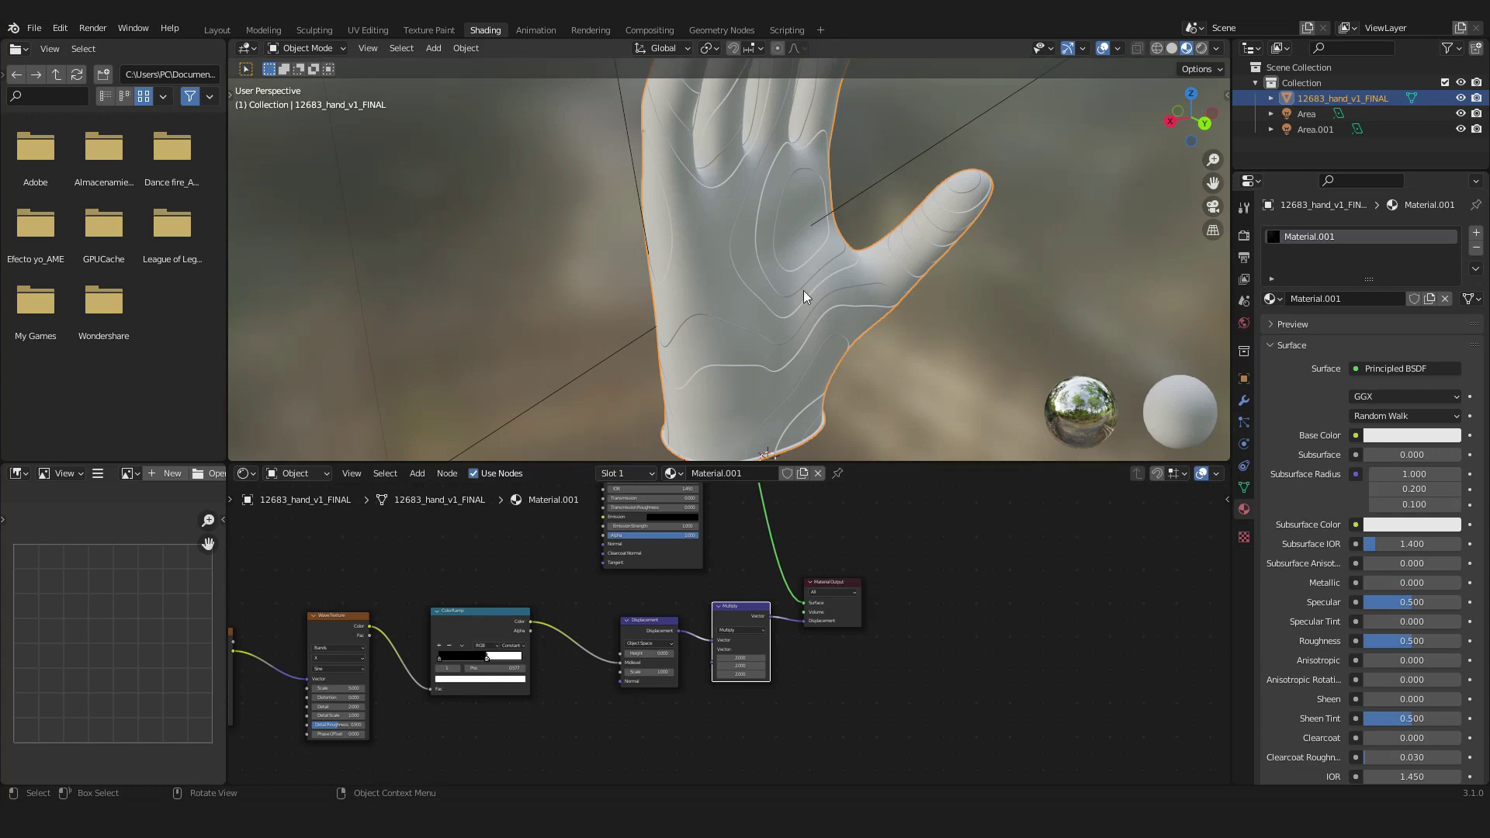
- Switch the 3D viewport to rendered shading and inspect the displaced hand from several angles
{"action": "middle_click_drag", "start_coordinate": [804, 295], "coordinate": [929, 281]}
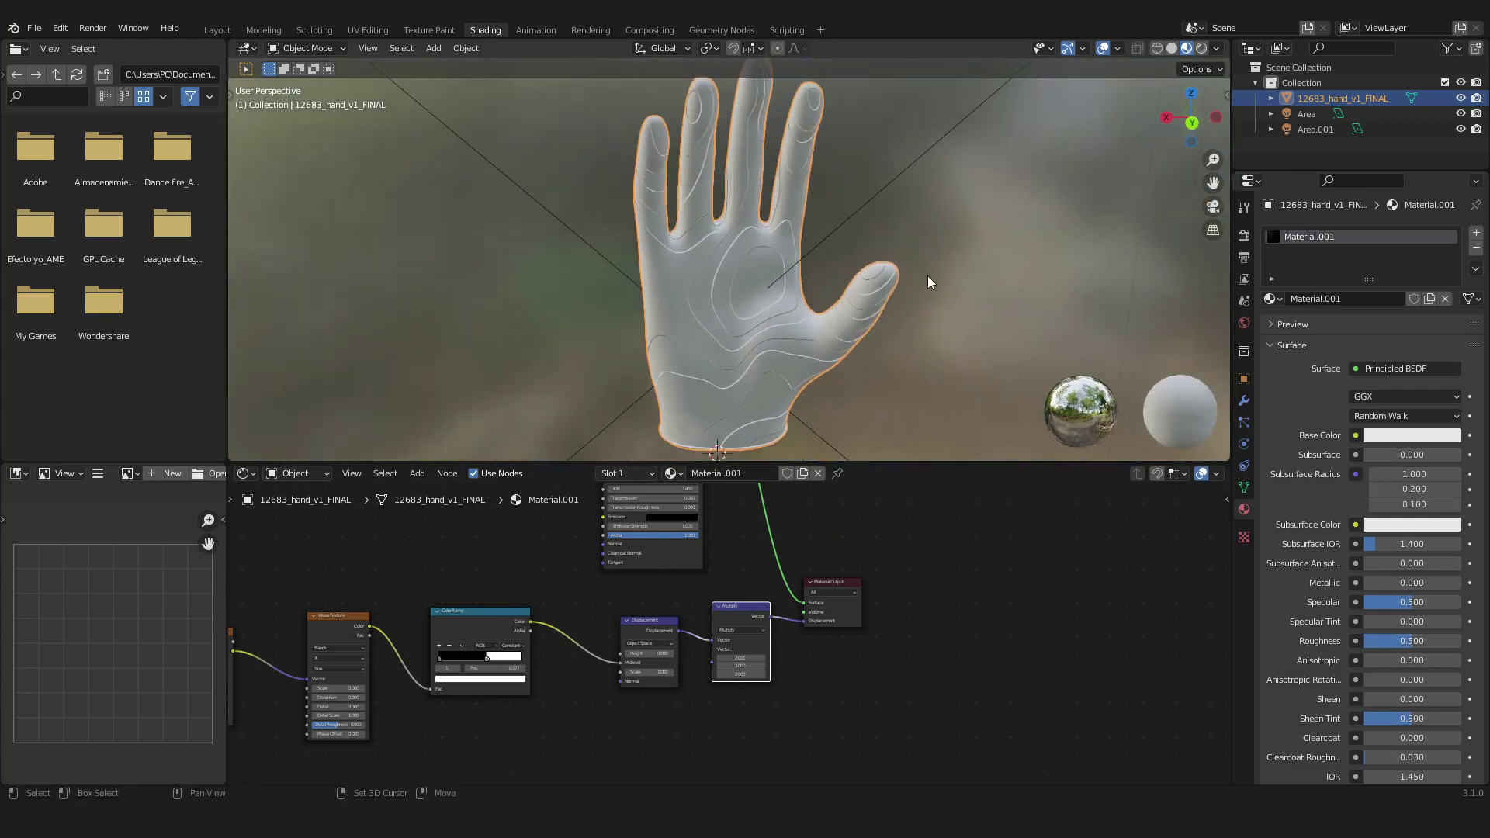
{"action": "left_click", "coordinate": [1201, 51]}
{"action": "mouse_move", "coordinate": [908, 281]}
{"action": "middle_mouse_down"}
{"action": "mouse_move", "coordinate": [753, 295]}
{"action": "mouse_move", "coordinate": [858, 323]}
{"action": "middle_mouse_up"}
{"action": "middle_click_drag", "start_coordinate": [827, 266], "coordinate": [806, 353]}
{"action": "middle_click_drag", "start_coordinate": [624, 339], "coordinate": [977, 262]}
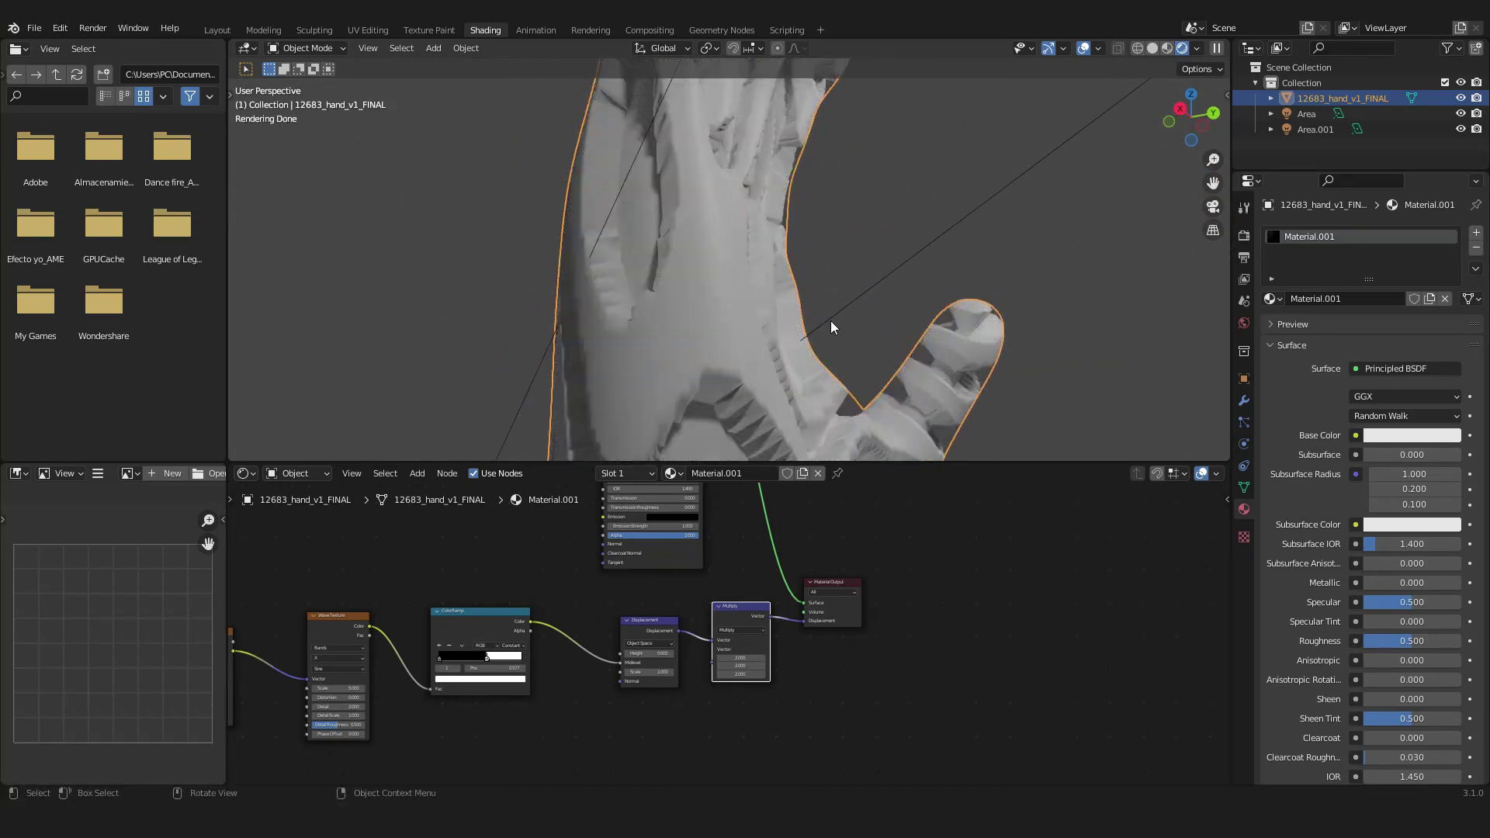
{"action": "middle_click_drag", "start_coordinate": [756, 309], "coordinate": [663, 324]}
{"action": "scroll", "coordinate": [761, 585], "scroll_direction": "up", "scroll_amount": 4}
- Make room after the ColorRamp and insert a Math node on its link to the Displacement node's Midlevel
{"action": "middle_click_drag", "start_coordinate": [598, 683], "coordinate": [745, 645]}
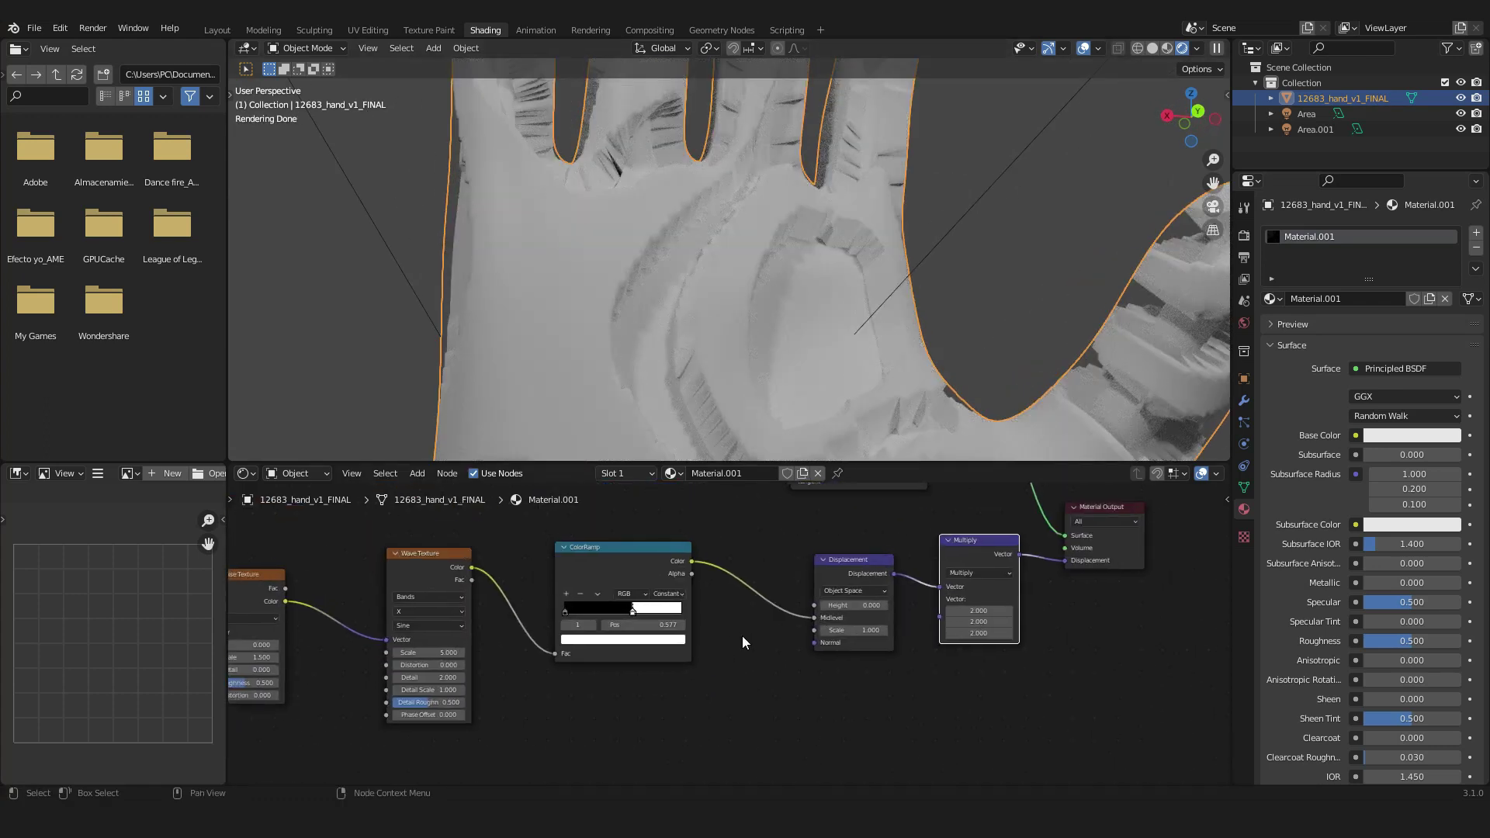
{"action": "left_click_drag", "start_coordinate": [610, 556], "coordinate": [726, 602]}
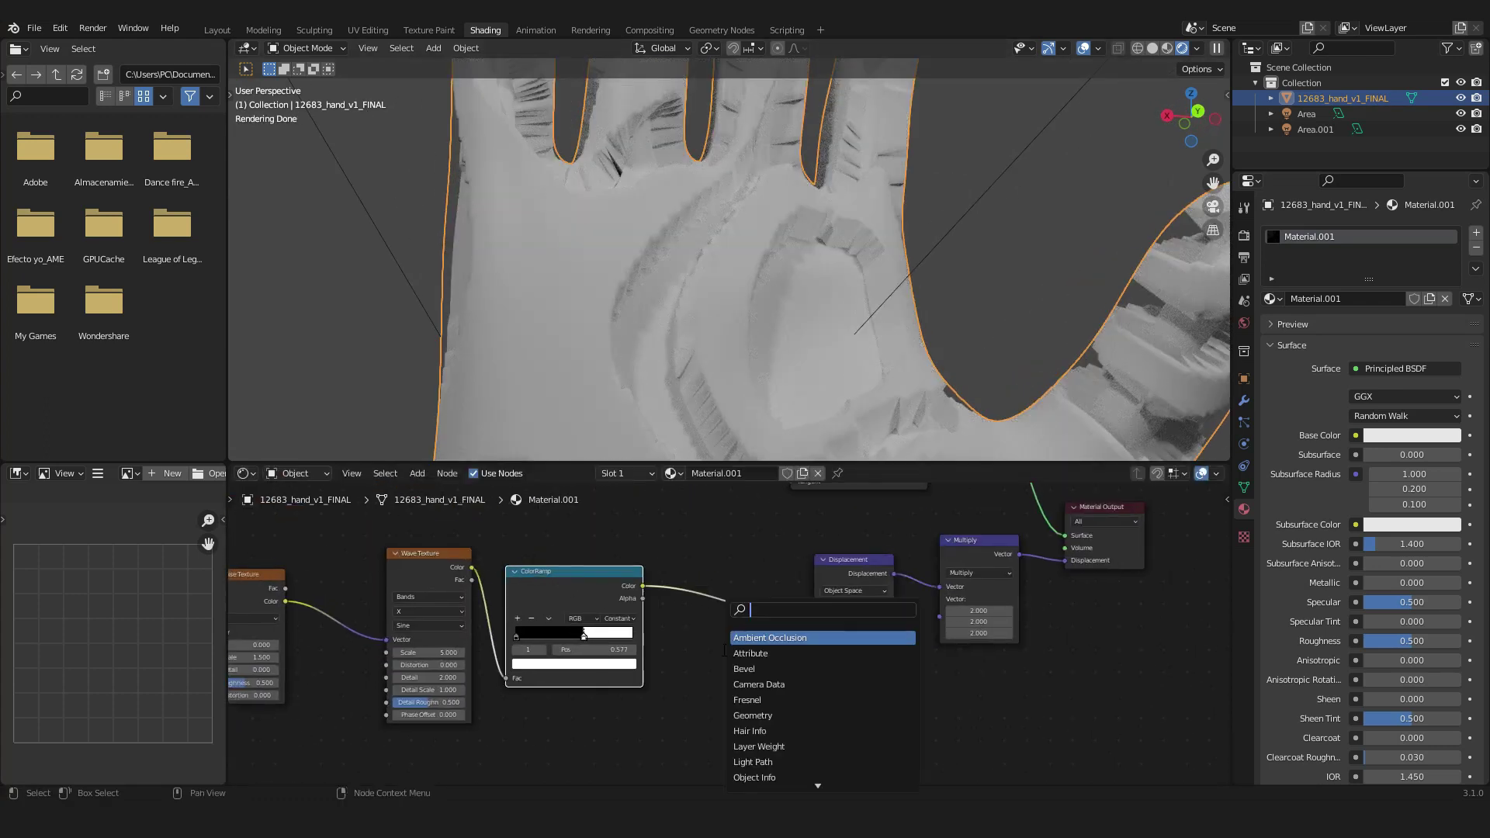
{"action": "type", "text": "add"}
{"action": "key", "text": "Return"}
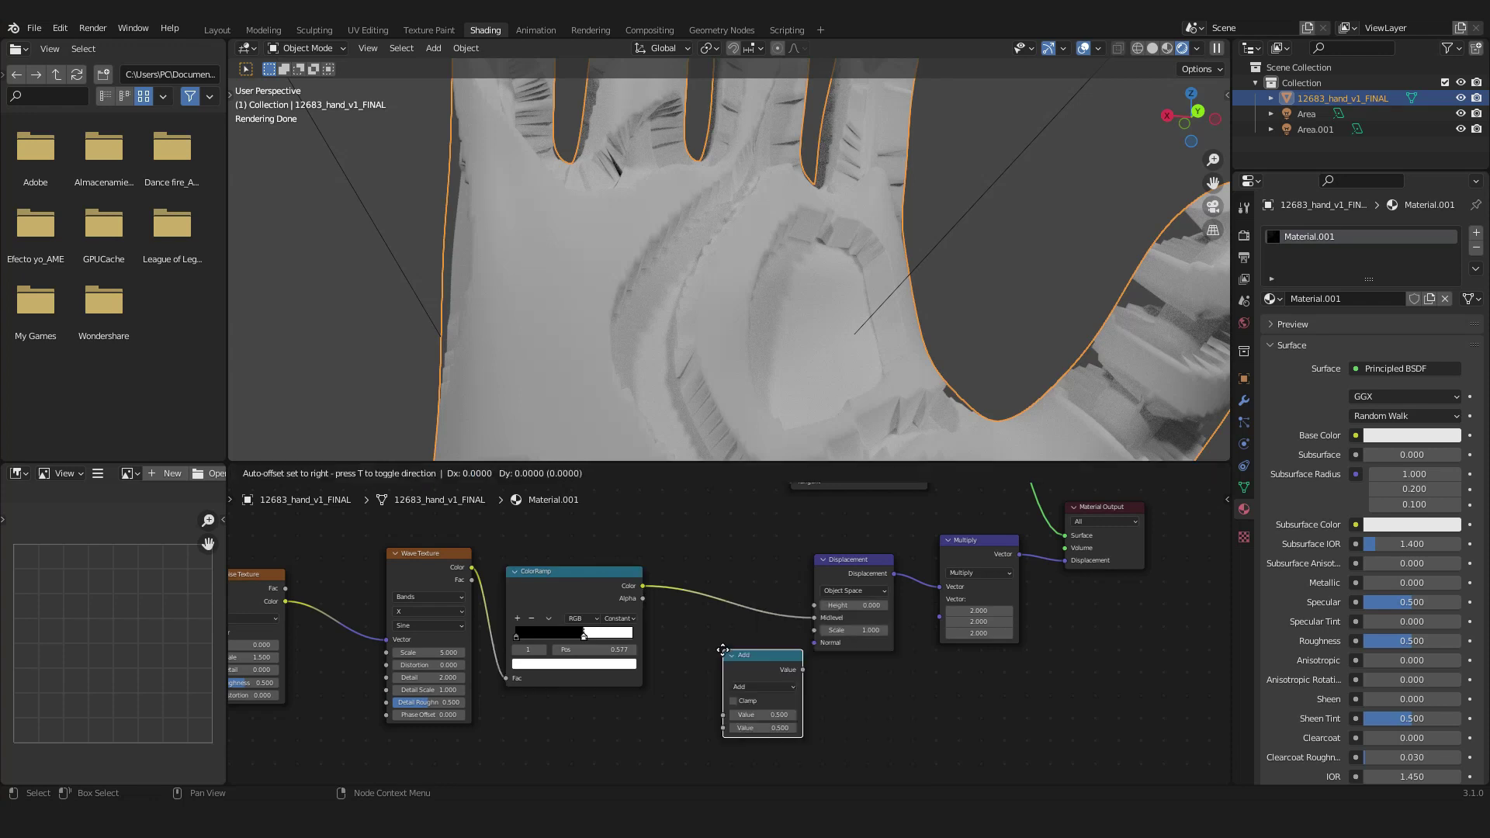
{"action": "left_click", "coordinate": [719, 592]}
- Switch the Math node after the ColorRamp to Multiply and set its second value to -1
{"action": "left_click", "coordinate": [721, 612]}
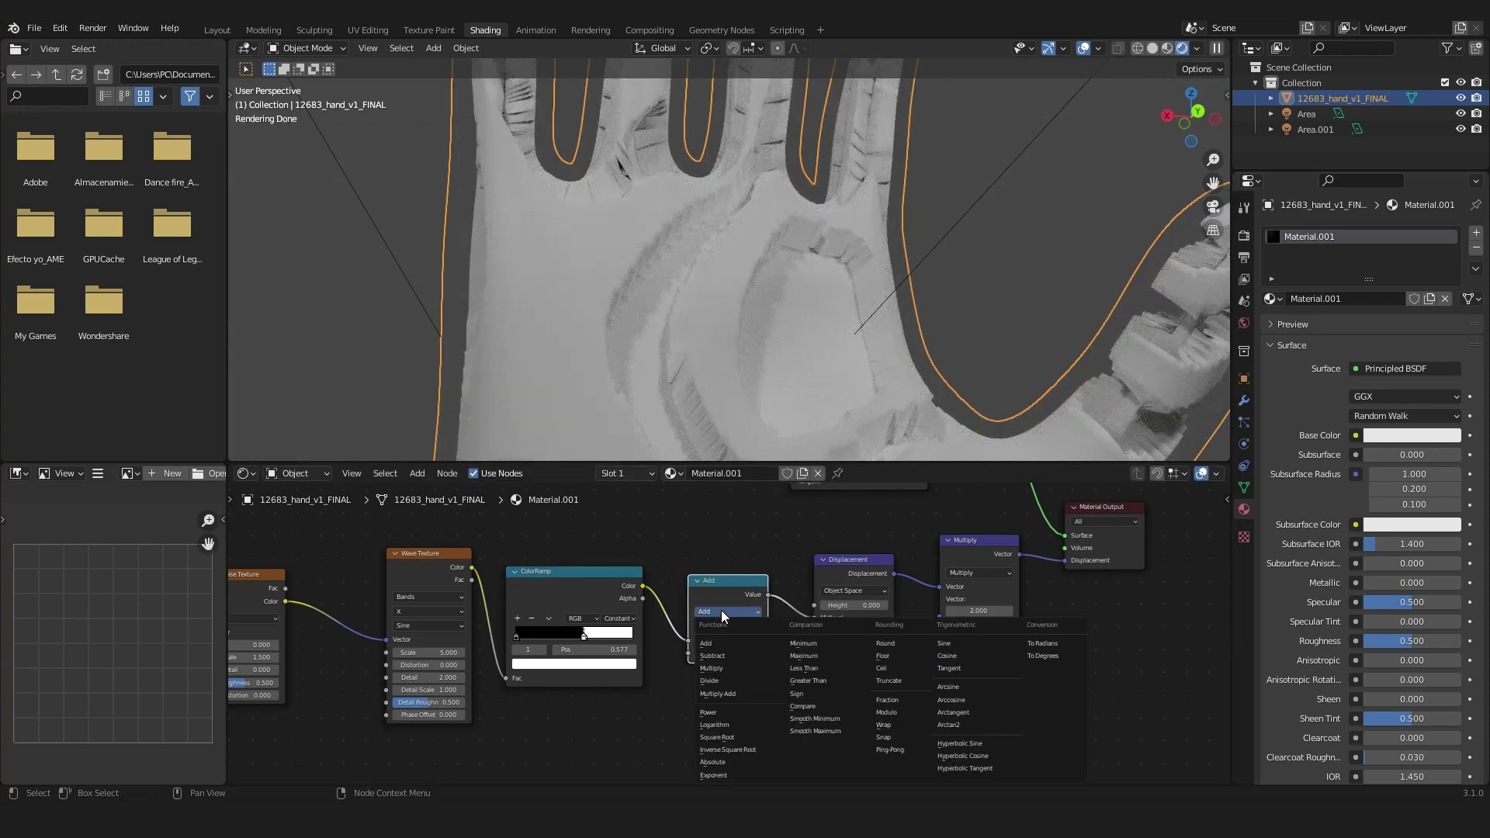
{"action": "left_click", "coordinate": [725, 668]}
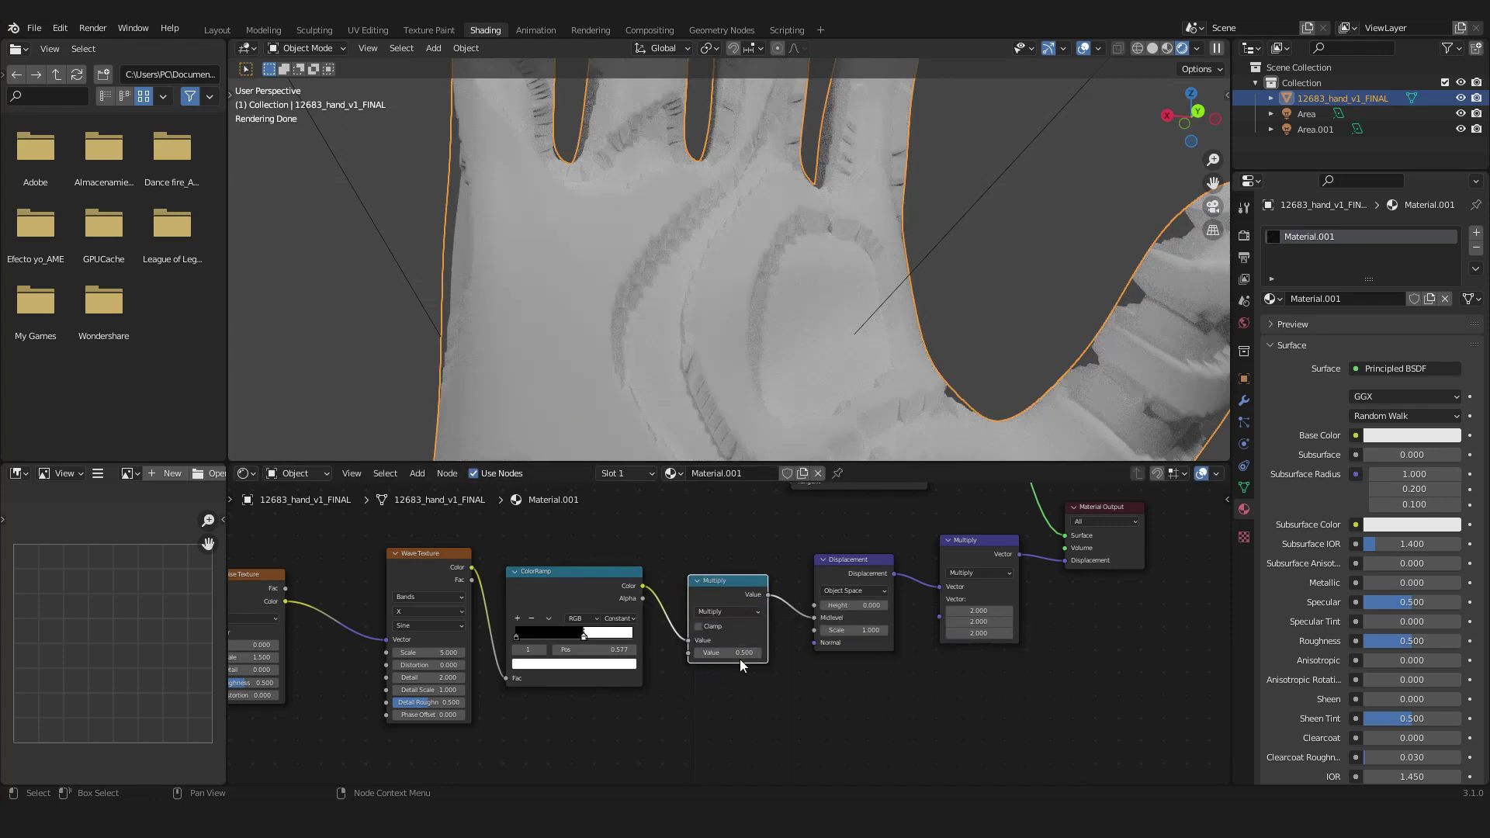
{"action": "left_click", "coordinate": [741, 655]}
{"action": "type", "text": "-1"}
{"action": "key", "text": "Return"}
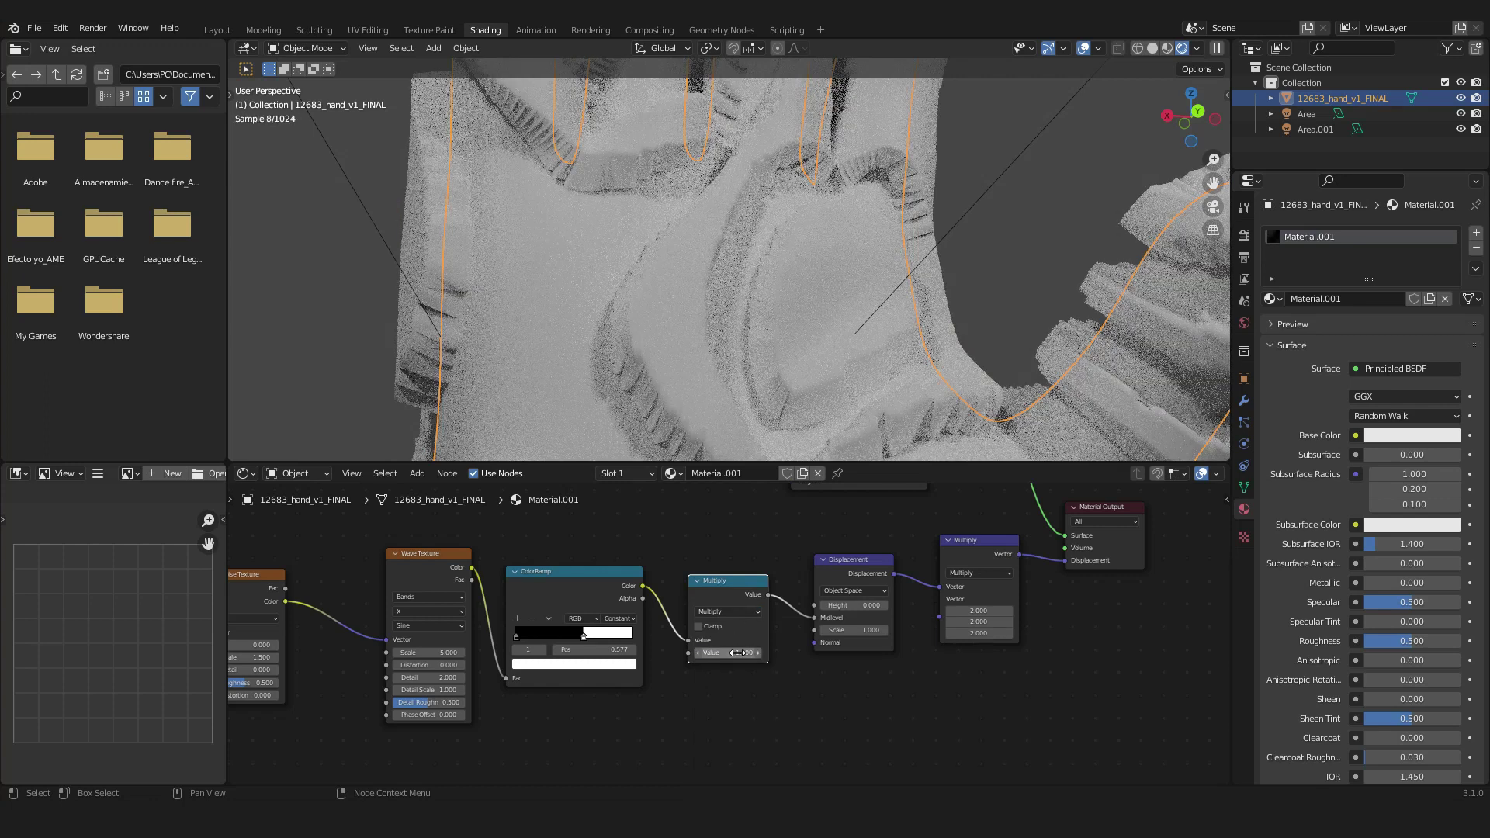
- Set all three components of the vector Multiply node before the Material Output to 1
{"action": "middle_click_drag", "start_coordinate": [719, 323], "coordinate": [1011, 281]}
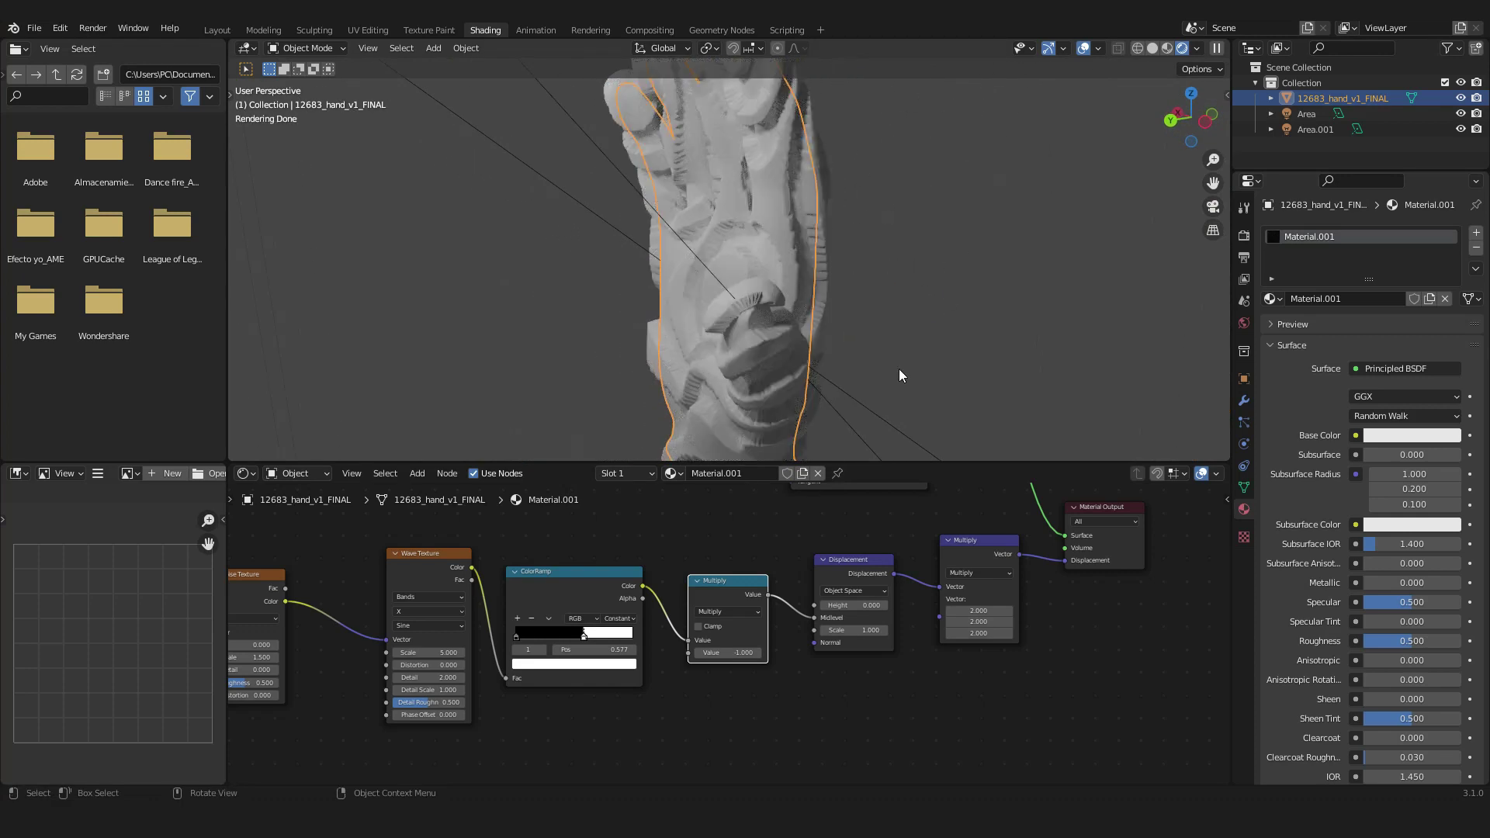
{"action": "middle_click_drag", "start_coordinate": [847, 331], "coordinate": [772, 372]}
{"action": "scroll", "coordinate": [791, 311], "scroll_direction": "up", "scroll_amount": 3}
{"action": "middle_click_drag", "start_coordinate": [797, 641], "coordinate": [675, 649]}
{"action": "scroll", "coordinate": [782, 665], "scroll_direction": "up", "scroll_amount": 4}
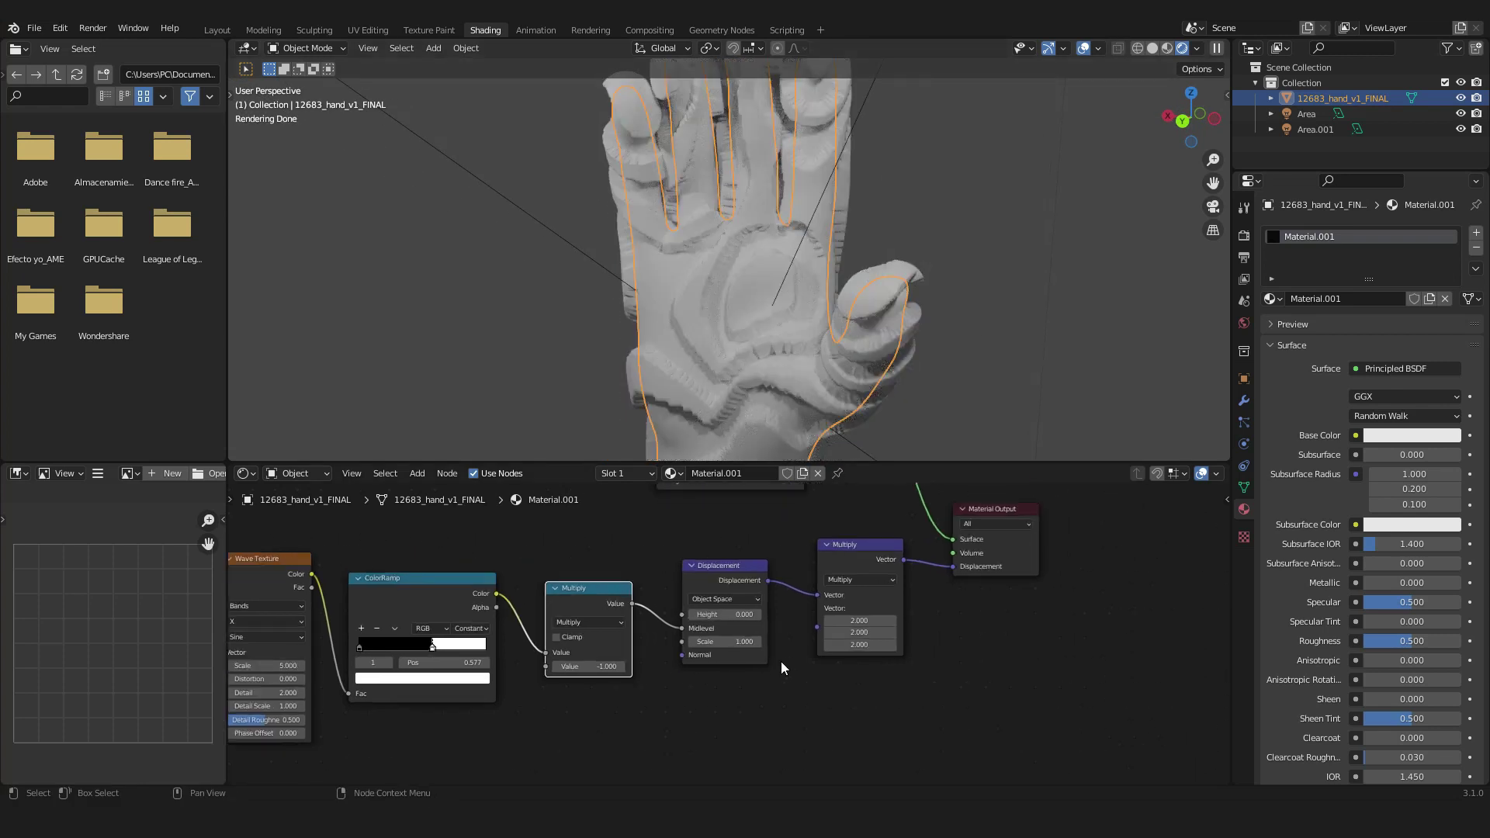
{"action": "middle_click_drag", "start_coordinate": [823, 660], "coordinate": [720, 665]}
{"action": "scroll", "coordinate": [864, 653], "scroll_direction": "up", "scroll_amount": 3}
{"action": "scroll", "coordinate": [865, 653], "scroll_direction": "up", "scroll_amount": 1}
{"action": "left_click", "coordinate": [825, 626]}
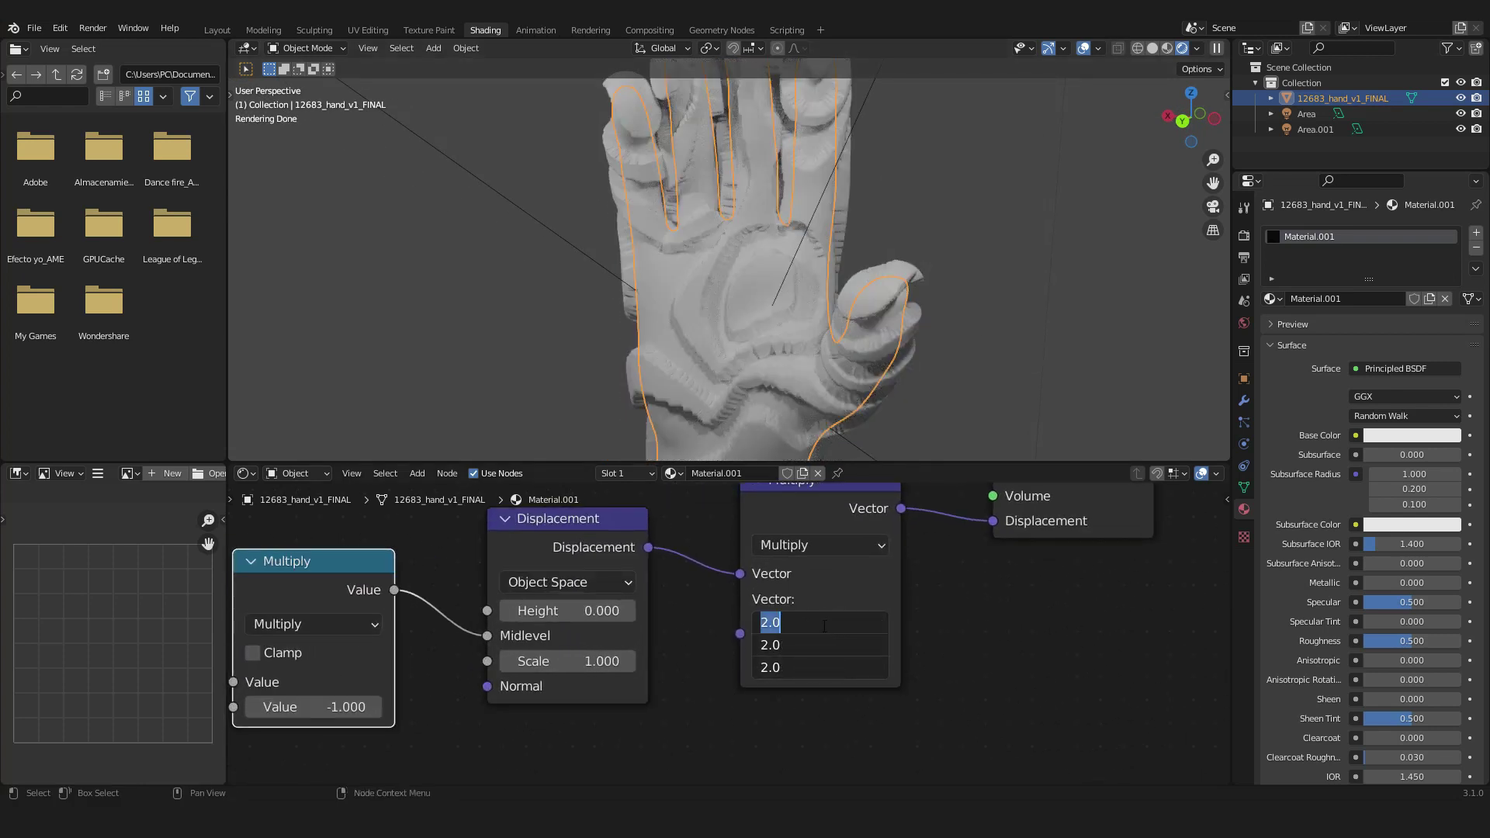
{"action": "type", "text": "1"}
{"action": "key", "text": "Return"}
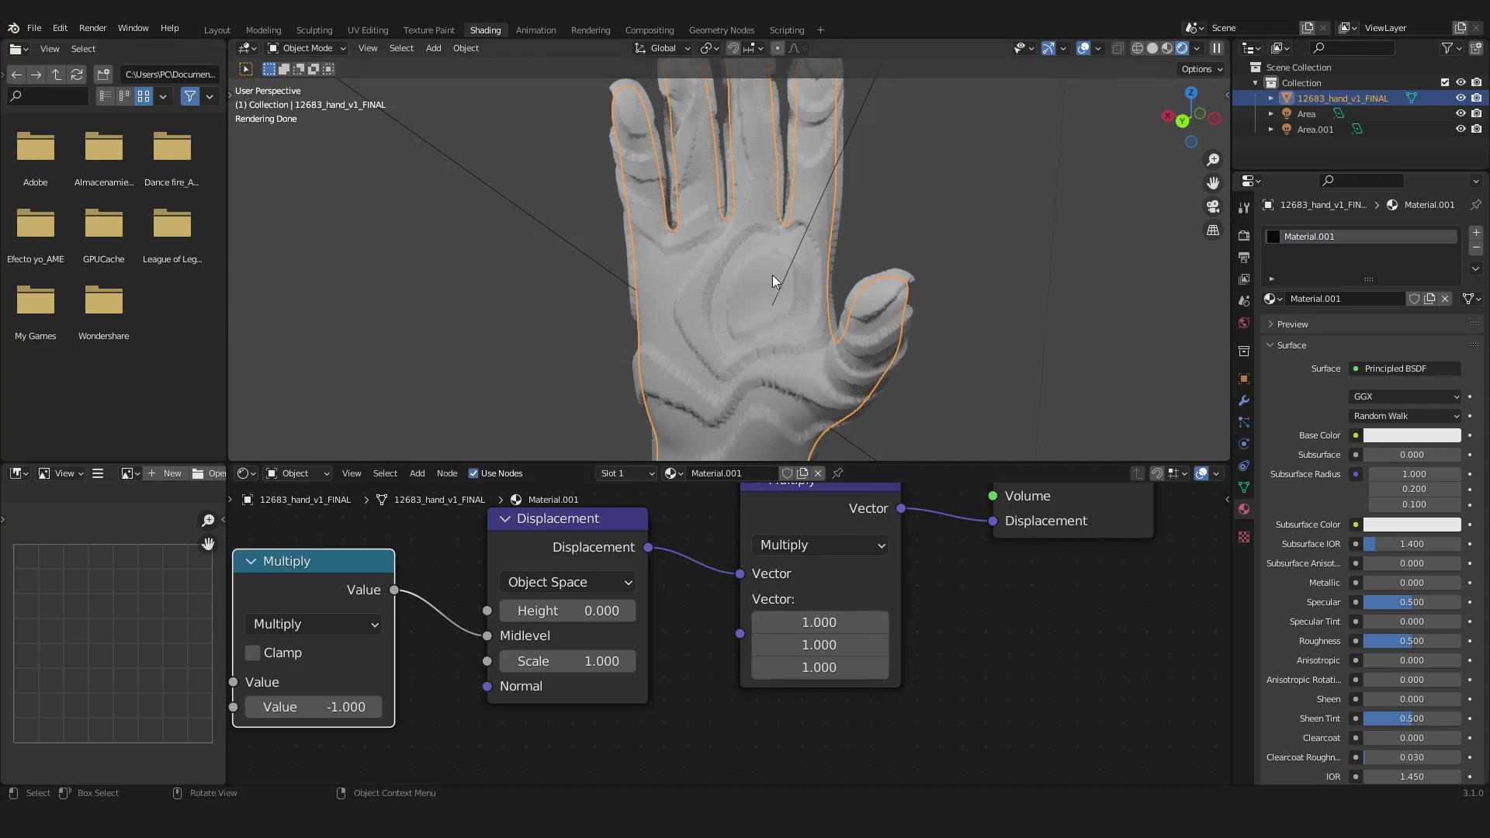
- Check the relief on the whole hand and deselect the hand and the node to hide their outlines
{"action": "scroll", "coordinate": [891, 273], "scroll_direction": "up", "scroll_amount": 4}
{"action": "middle_click_drag", "start_coordinate": [841, 273], "coordinate": [859, 311]}
{"action": "scroll", "coordinate": [859, 311], "scroll_direction": "down", "scroll_amount": 5}
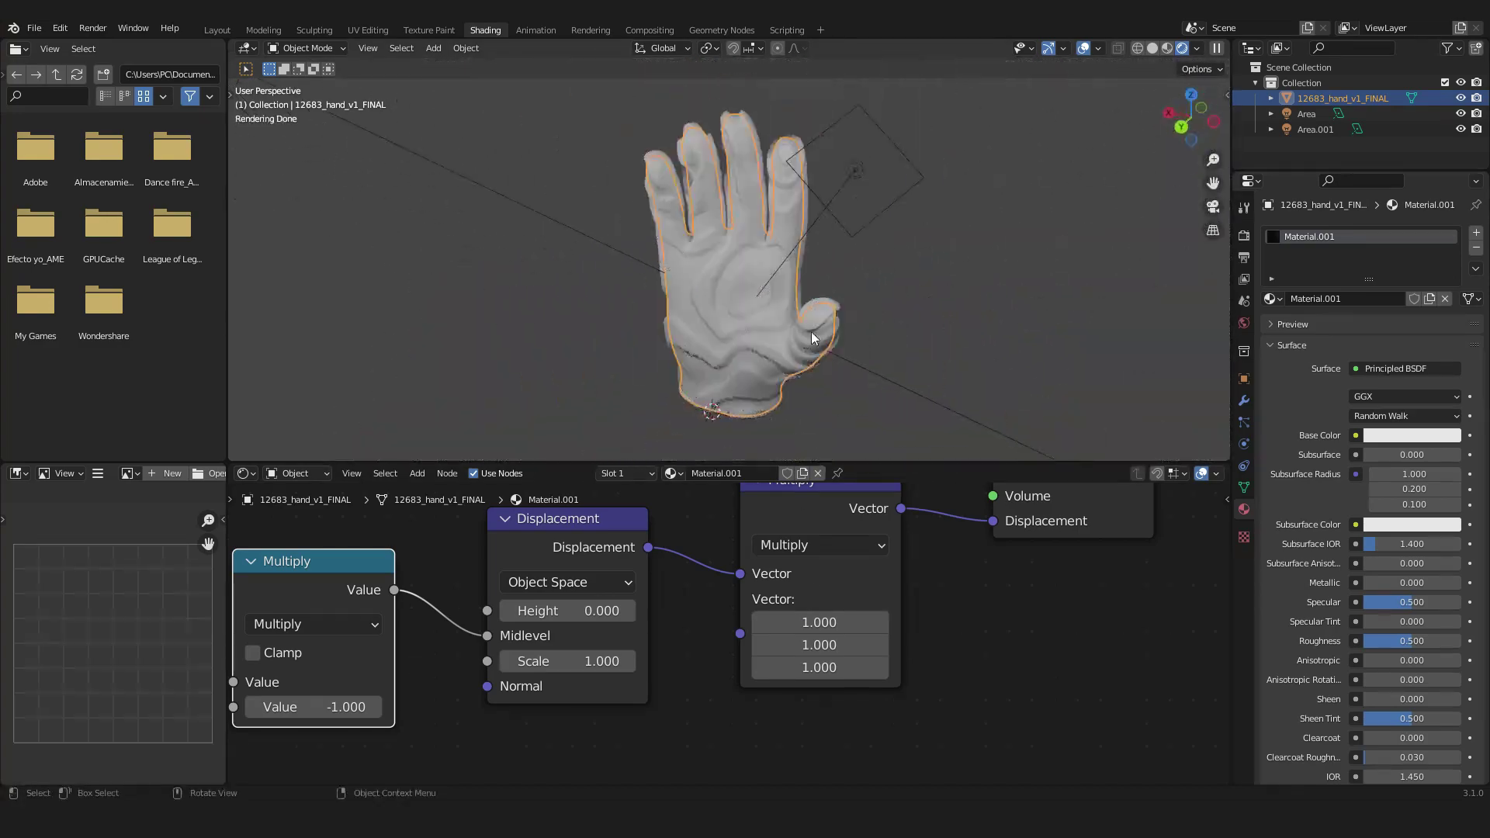
{"action": "scroll", "coordinate": [877, 314], "scroll_direction": "up", "scroll_amount": 2}
{"action": "scroll", "coordinate": [786, 632], "scroll_direction": "down", "scroll_amount": 4}
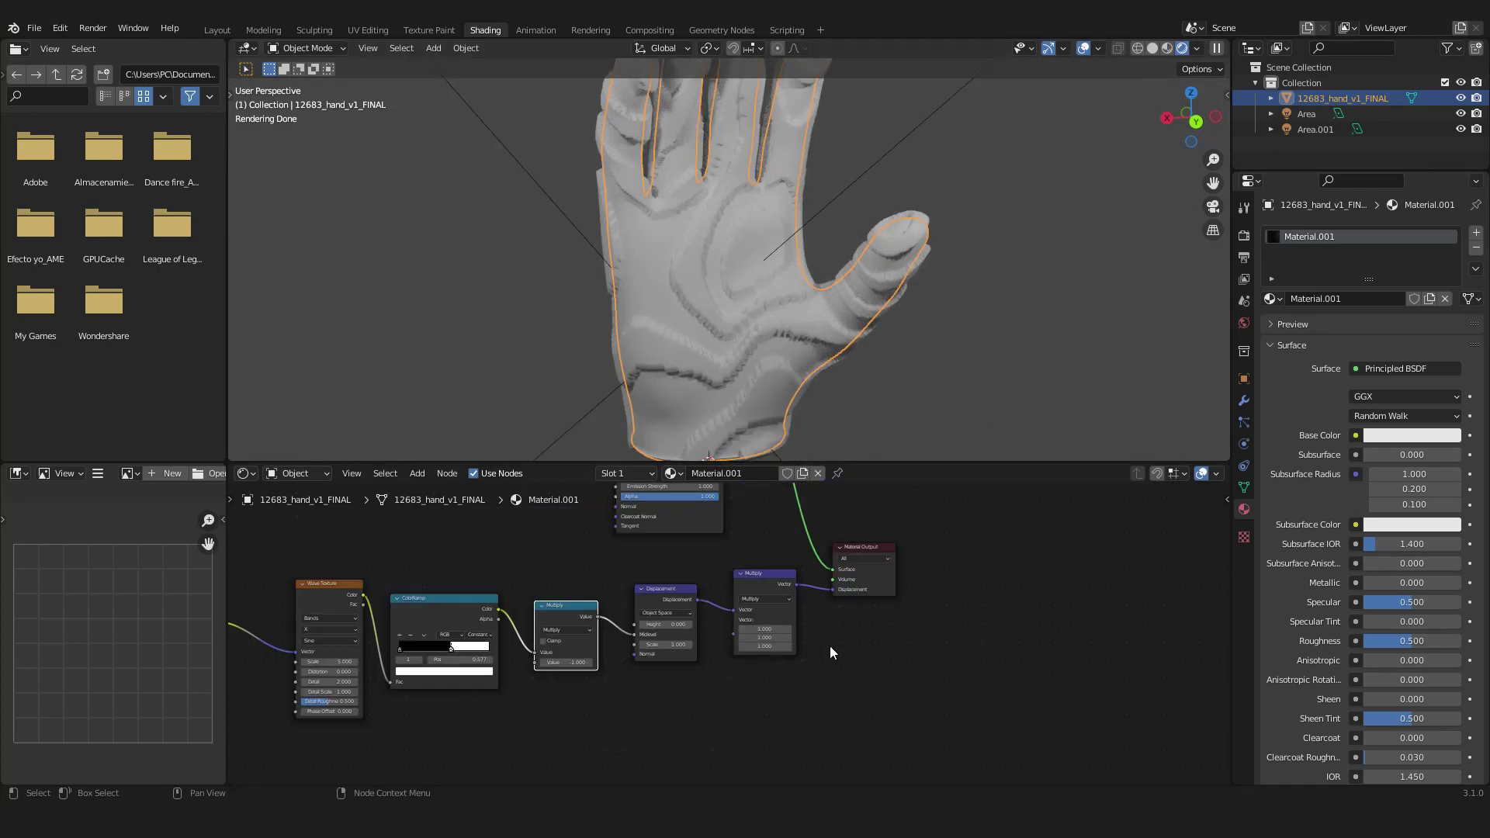
{"action": "scroll", "coordinate": [738, 630], "scroll_direction": "up", "scroll_amount": 1}
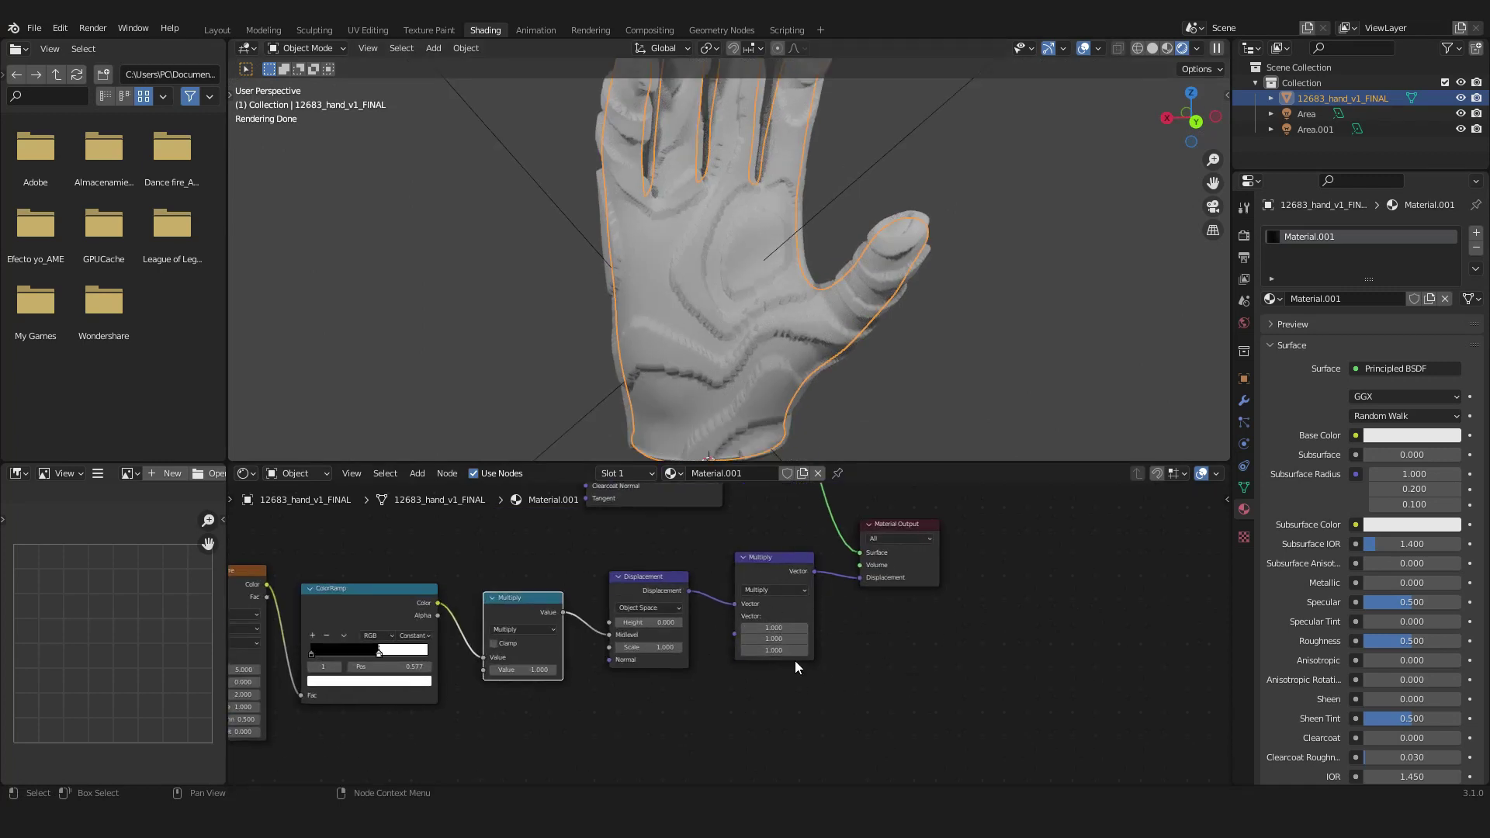
{"action": "left_click", "coordinate": [921, 623]}
{"action": "left_click", "coordinate": [910, 351]}
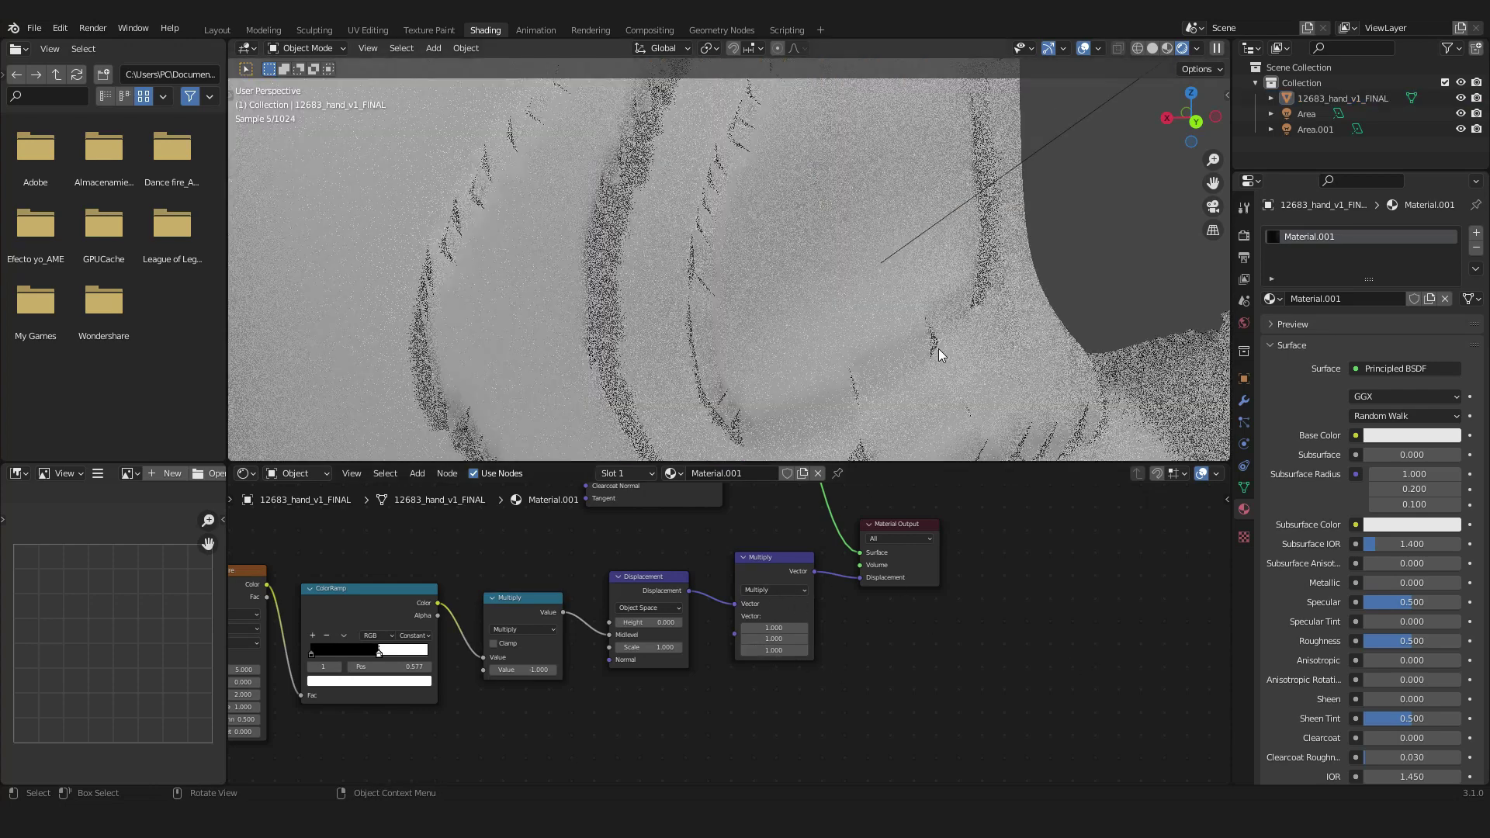
- Examine the stepped displacement edges on the palm, wrist and thumb up close and from a distance
{"action": "scroll", "coordinate": [939, 347], "scroll_direction": "up", "scroll_amount": 5}
{"action": "middle_click_drag", "start_coordinate": [832, 338], "coordinate": [802, 325]}
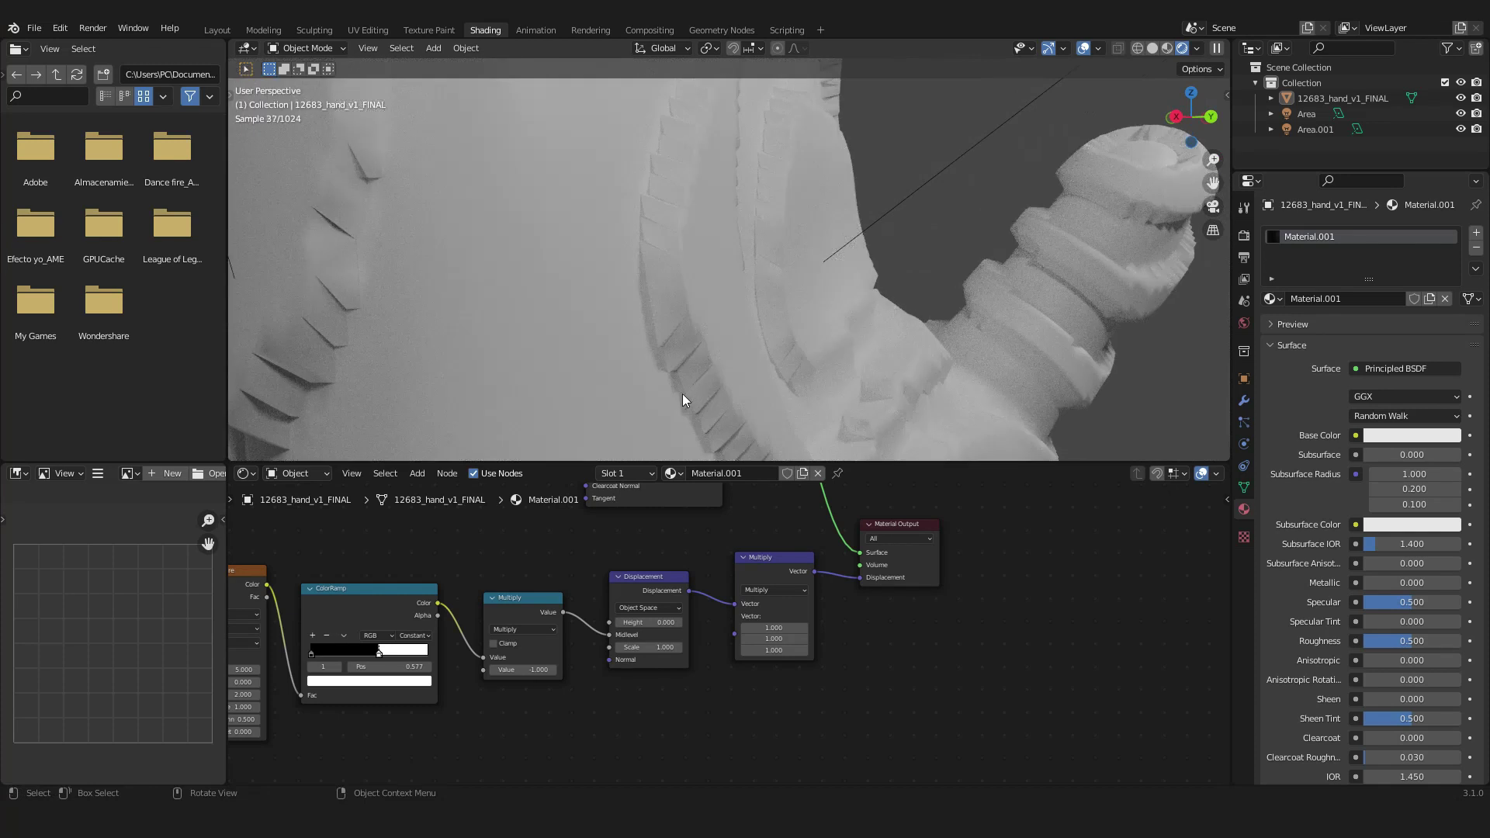
{"action": "middle_click_drag", "start_coordinate": [371, 304], "coordinate": [701, 301], "text": "shift"}
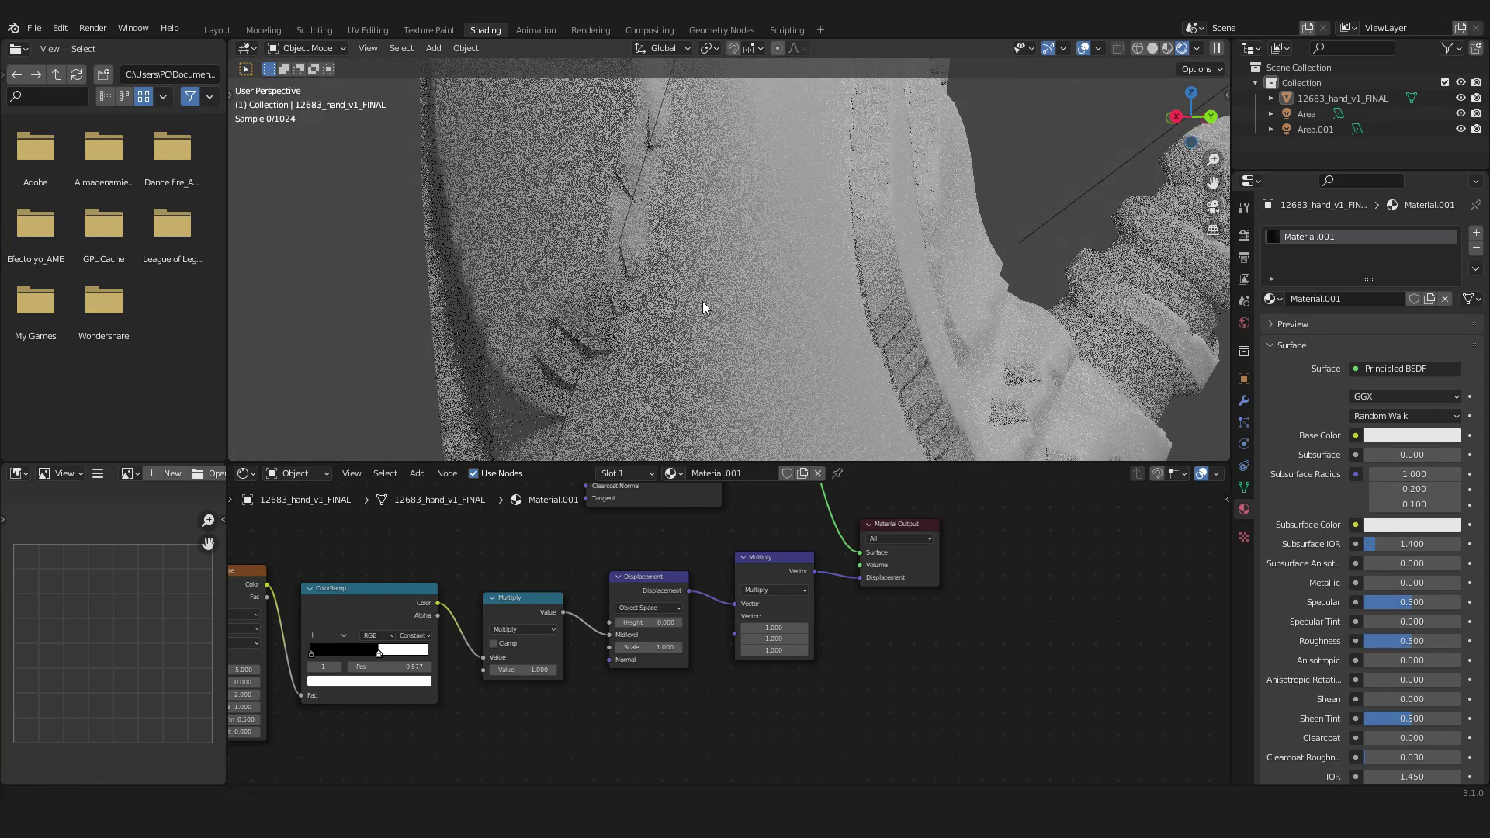
{"action": "scroll", "coordinate": [695, 580], "scroll_direction": "up", "scroll_amount": 3}
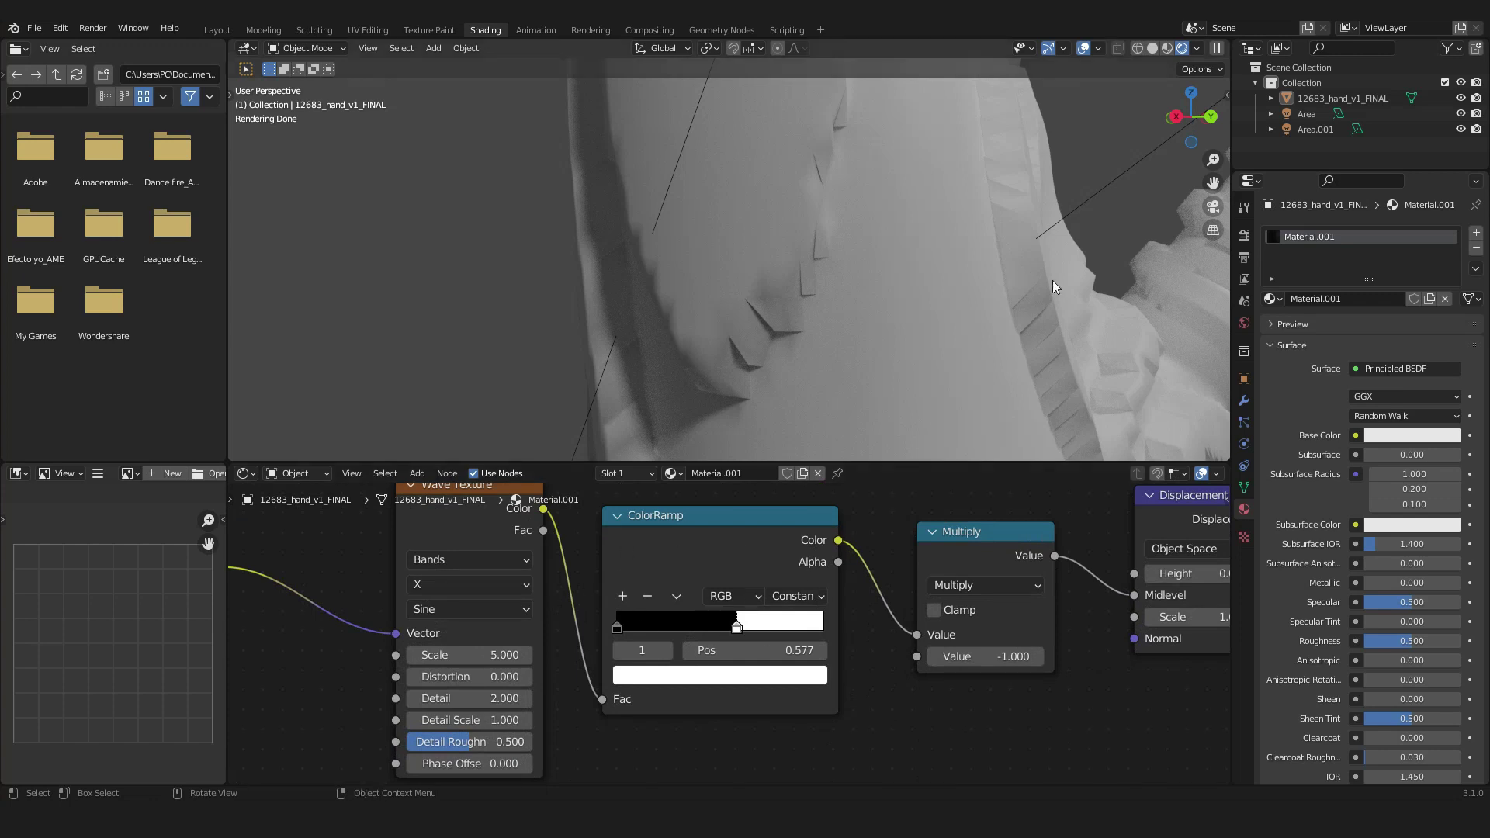
{"action": "middle_click_drag", "start_coordinate": [1054, 287], "coordinate": [738, 326]}
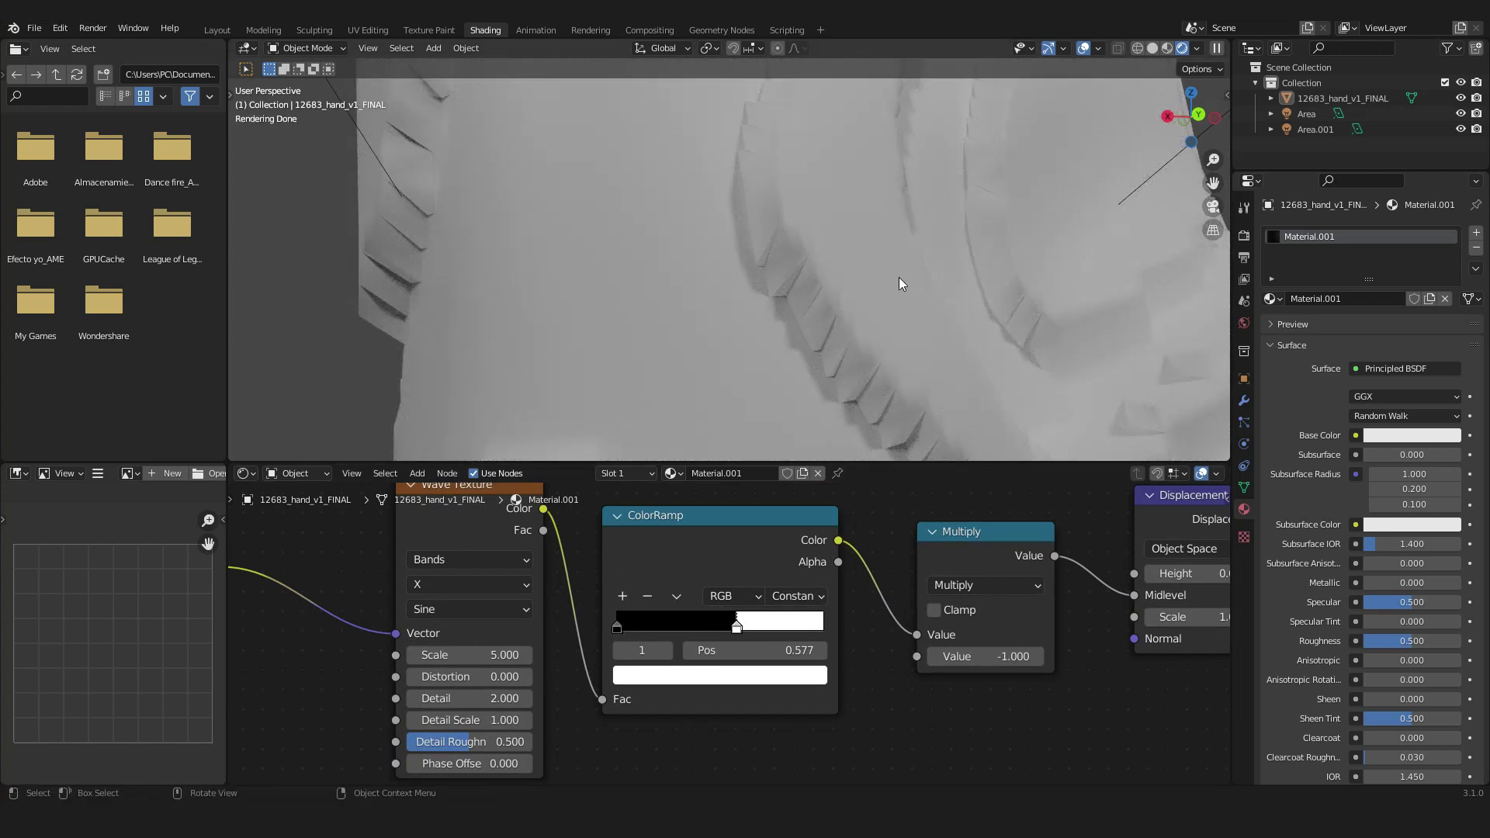
{"action": "scroll", "coordinate": [782, 313], "scroll_direction": "down", "scroll_amount": 8}
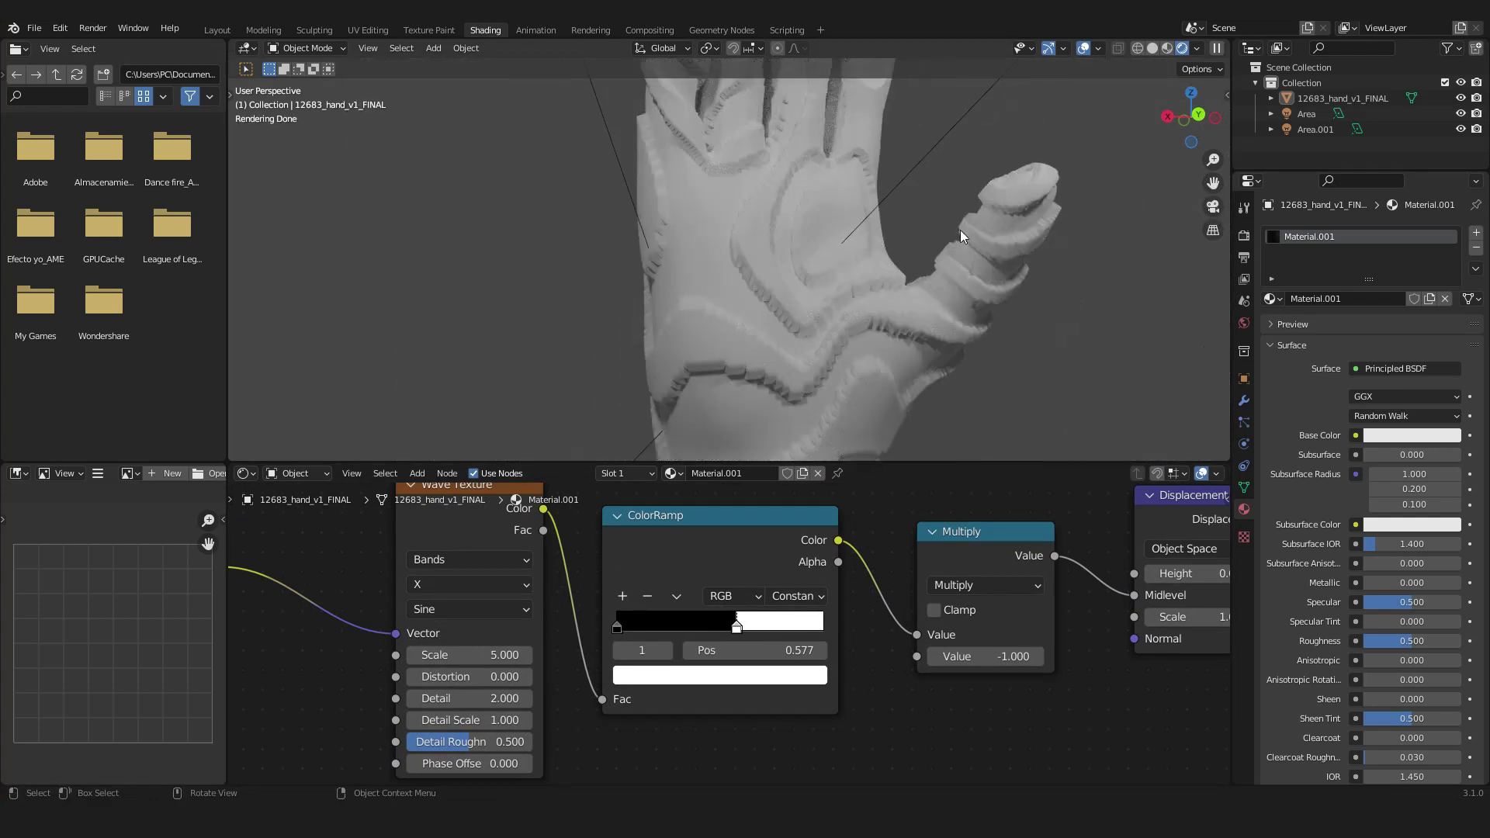
{"action": "middle_click_drag", "start_coordinate": [962, 236], "coordinate": [951, 286]}
{"action": "scroll", "coordinate": [952, 287], "scroll_direction": "down", "scroll_amount": 4}
{"action": "middle_click_drag", "start_coordinate": [846, 319], "coordinate": [745, 341]}
{"action": "scroll", "coordinate": [797, 320], "scroll_direction": "up", "scroll_amount": 4}
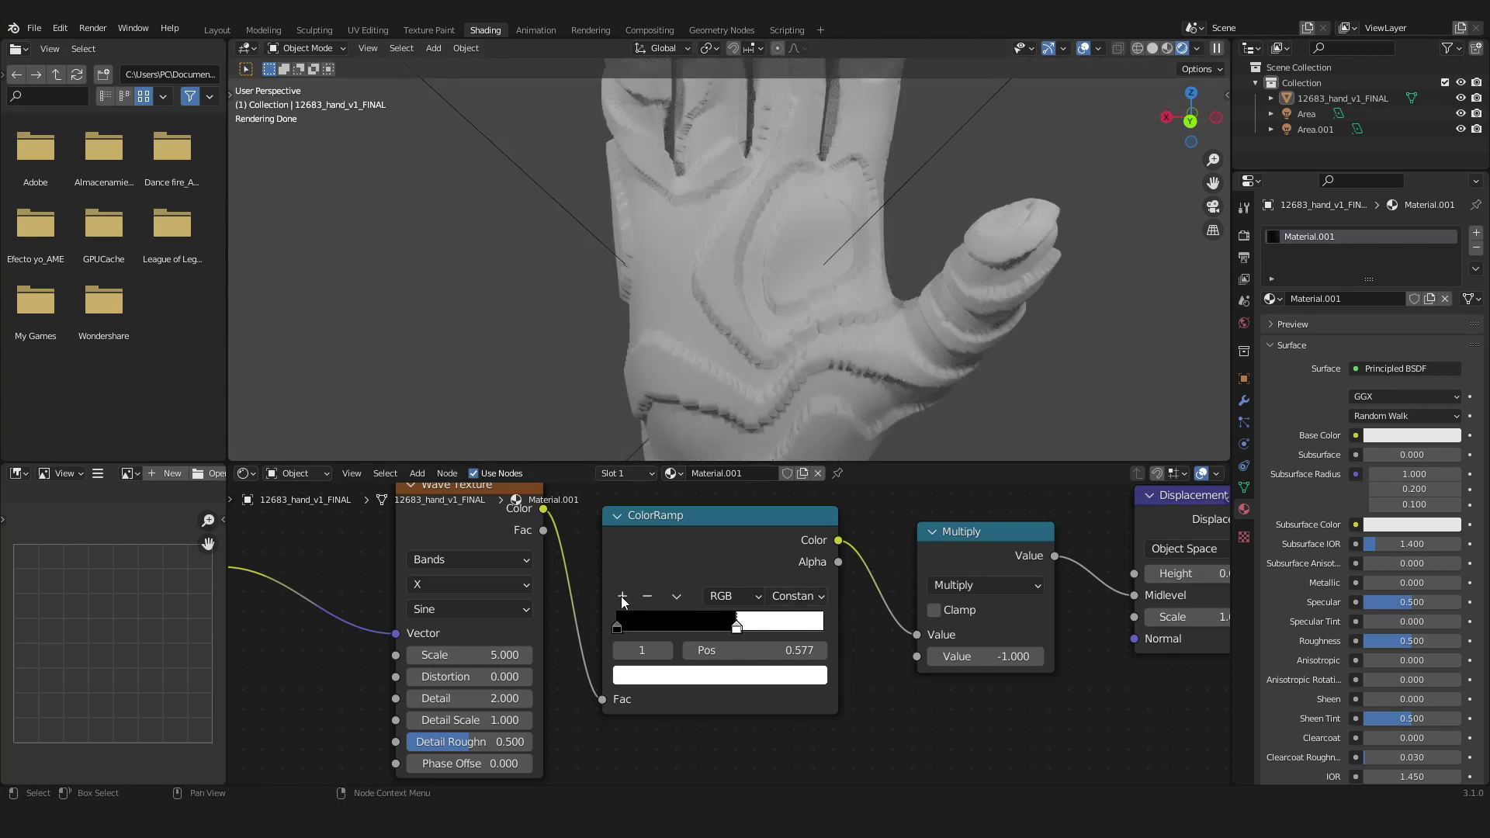
- Add a dark grey stop at position 0.448 between the black and white stops of the ColorRamp
{"action": "left_click", "coordinate": [618, 631]}
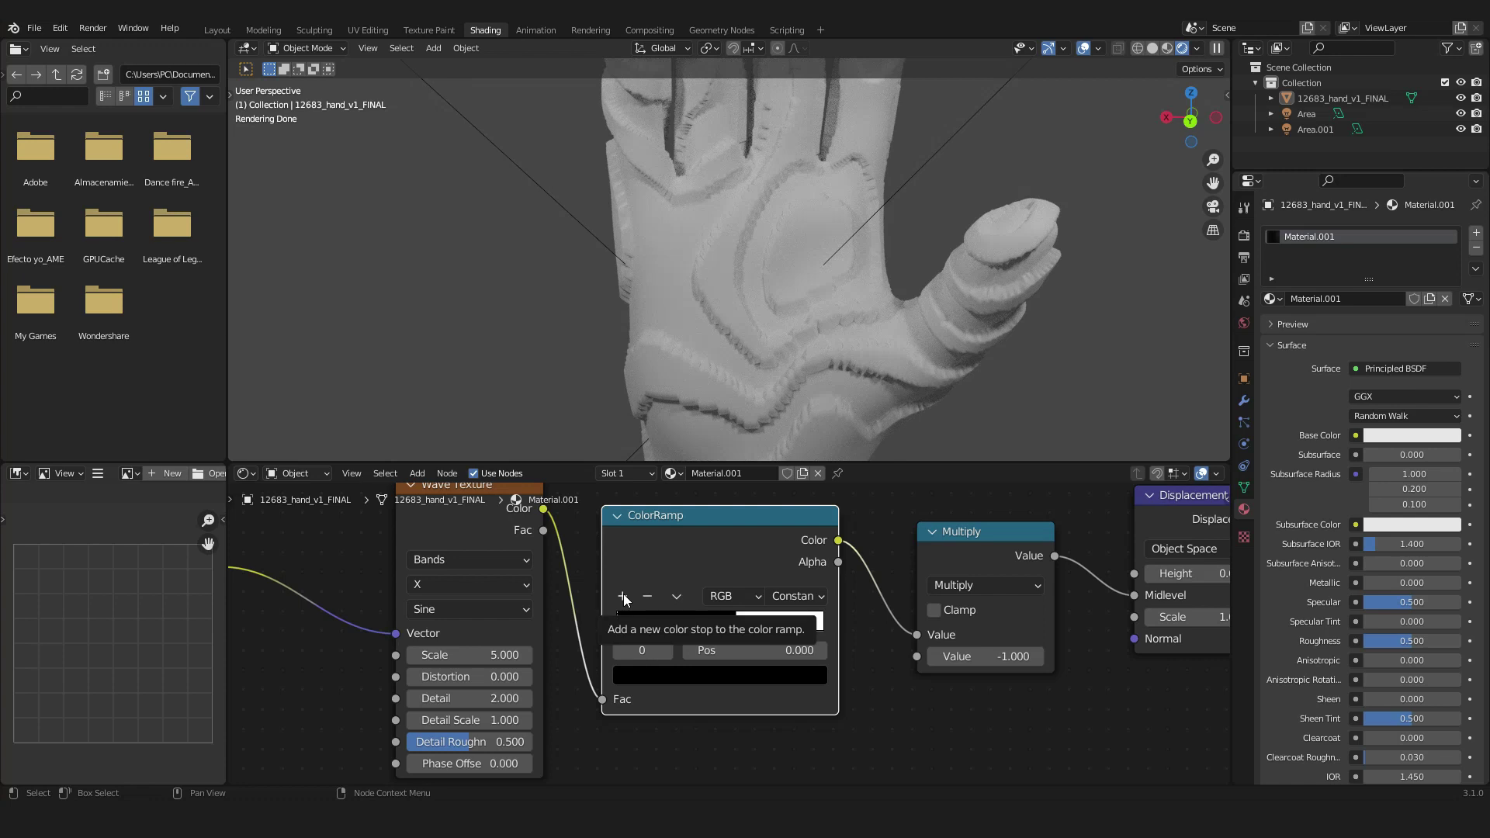
{"action": "left_click", "coordinate": [622, 596]}
{"action": "left_click_drag", "start_coordinate": [682, 632], "coordinate": [714, 629]}
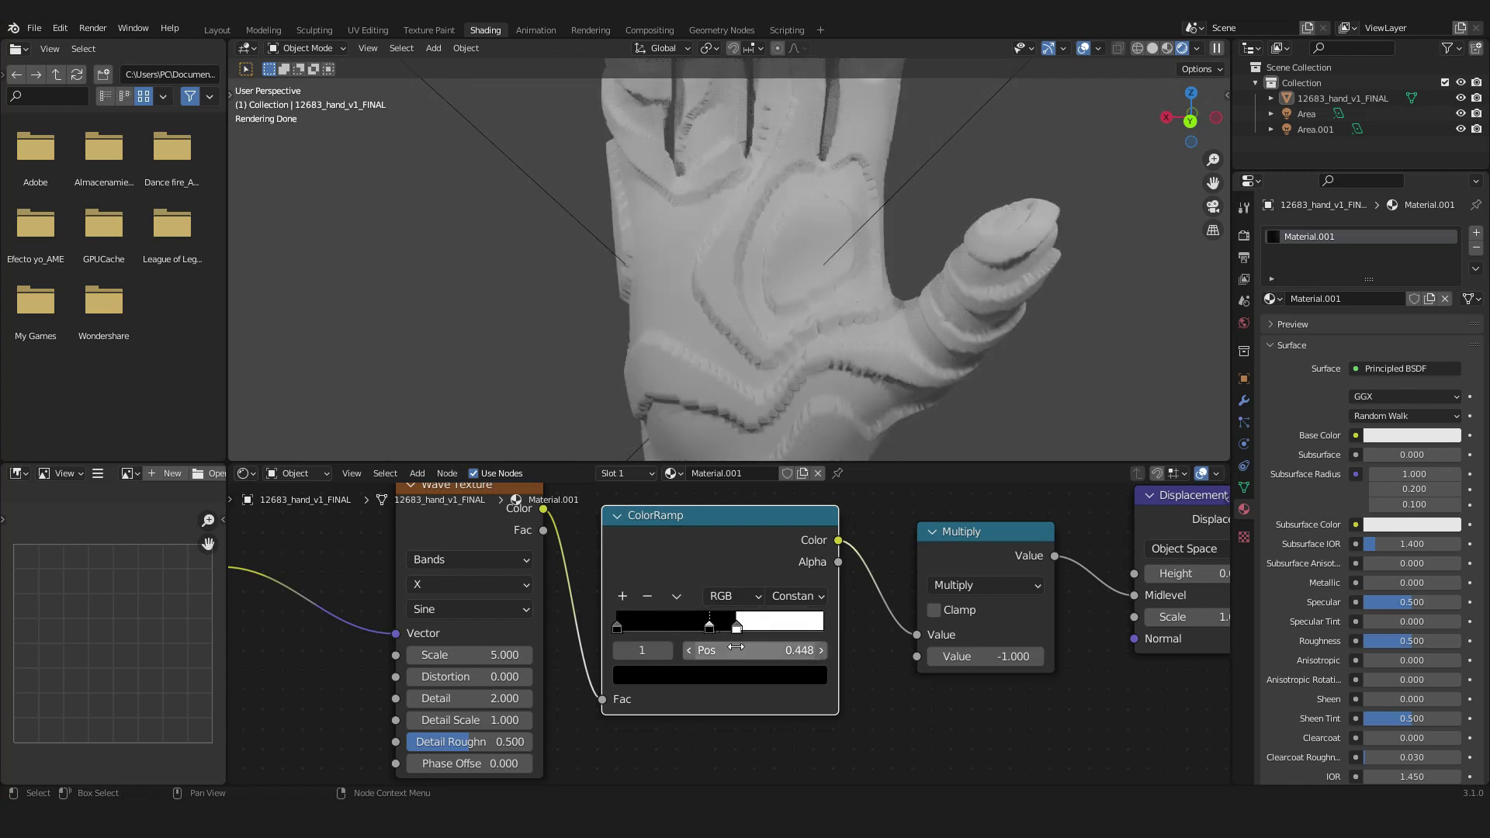
{"action": "left_click", "coordinate": [738, 676]}
{"action": "left_click_drag", "start_coordinate": [782, 532], "coordinate": [782, 497]}
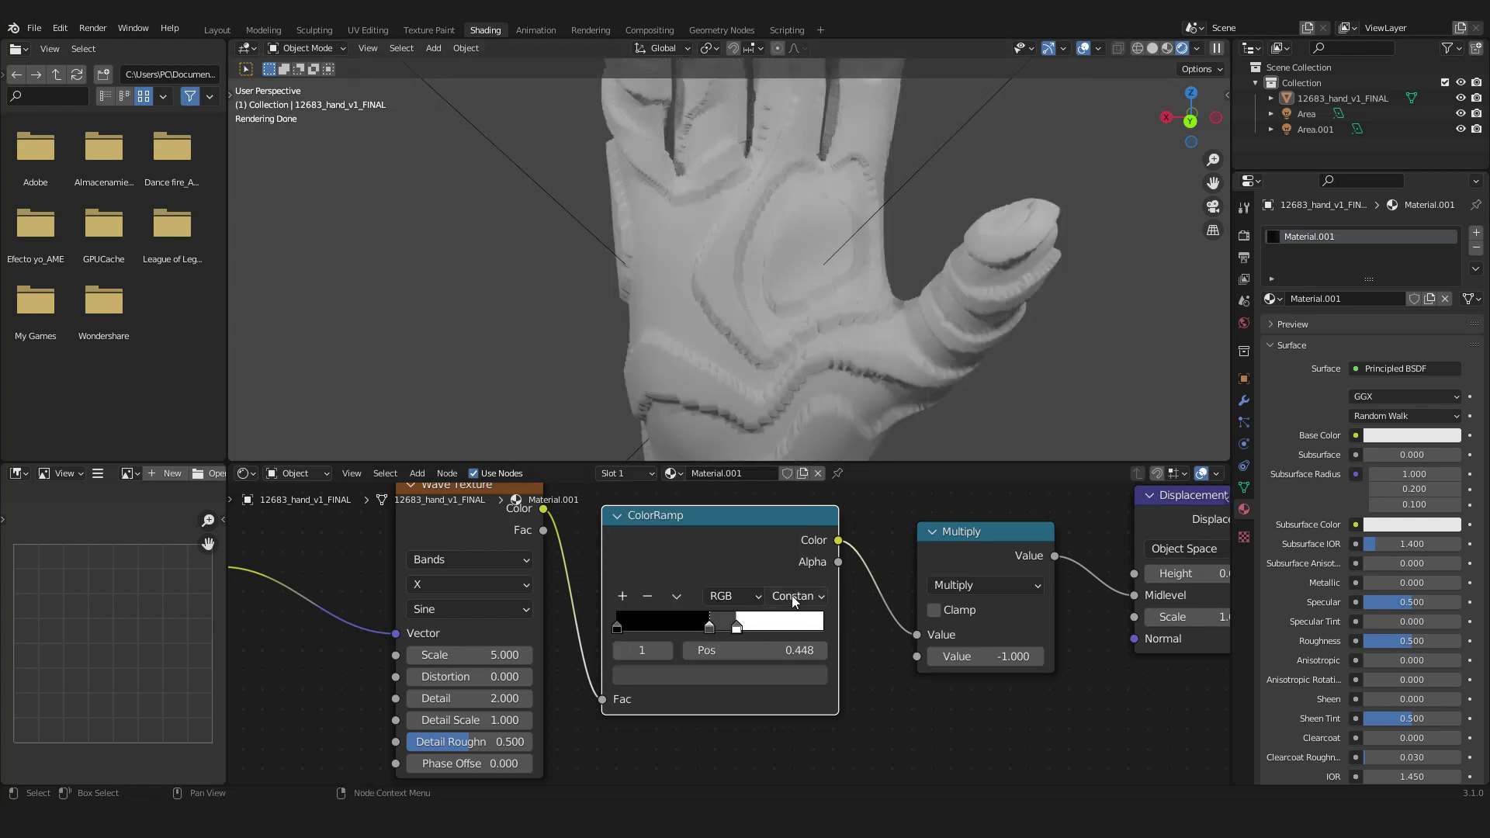
- Set the ColorRamp interpolation to Ease and move its grey stop to position 0.375
{"action": "left_click", "coordinate": [794, 600]}
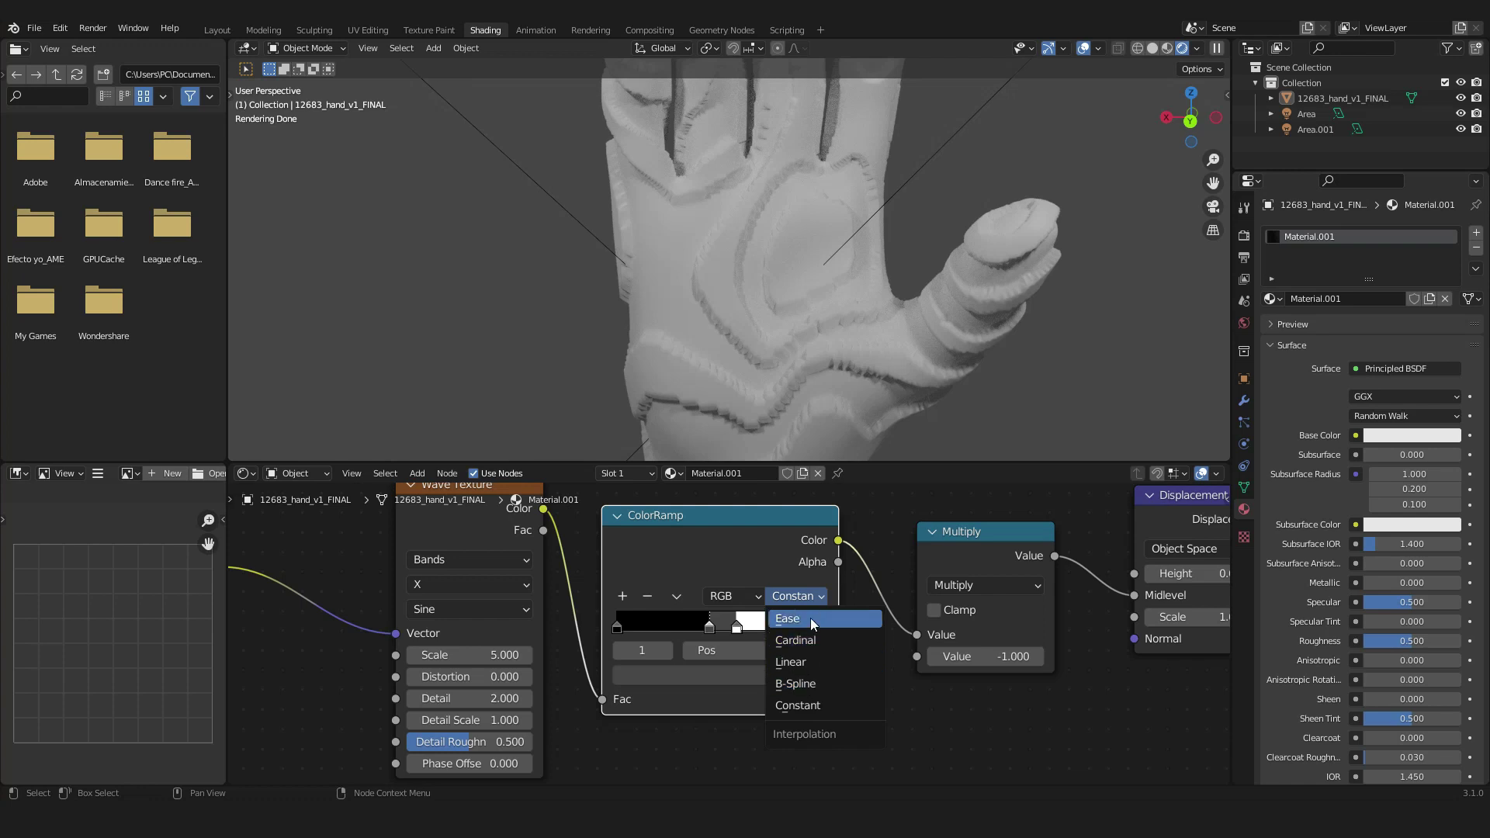
{"action": "left_click", "coordinate": [810, 618]}
{"action": "scroll", "coordinate": [807, 302], "scroll_direction": "up", "scroll_amount": 8}
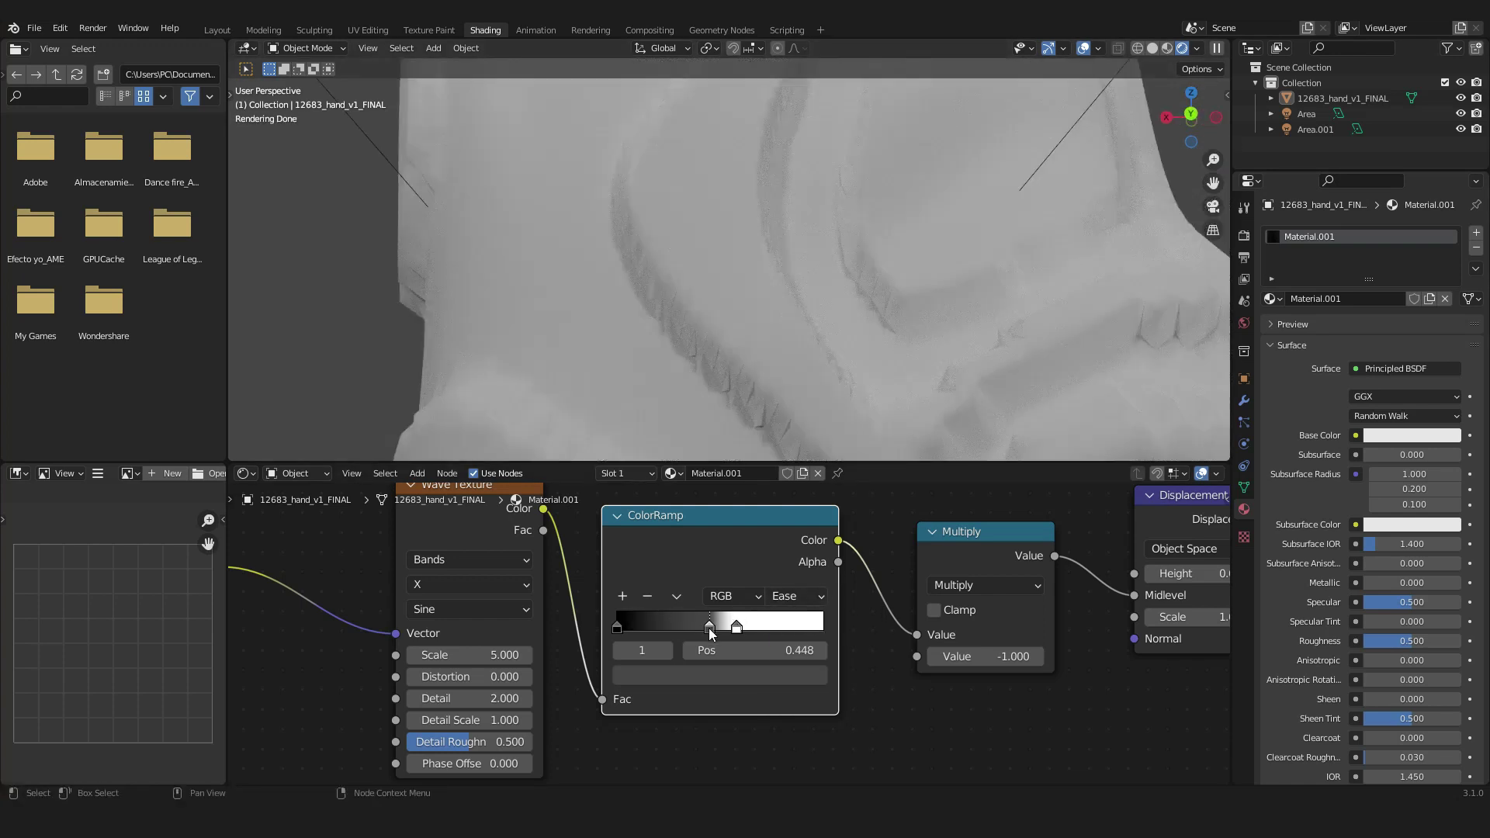
{"action": "left_click_drag", "start_coordinate": [710, 629], "coordinate": [697, 634]}
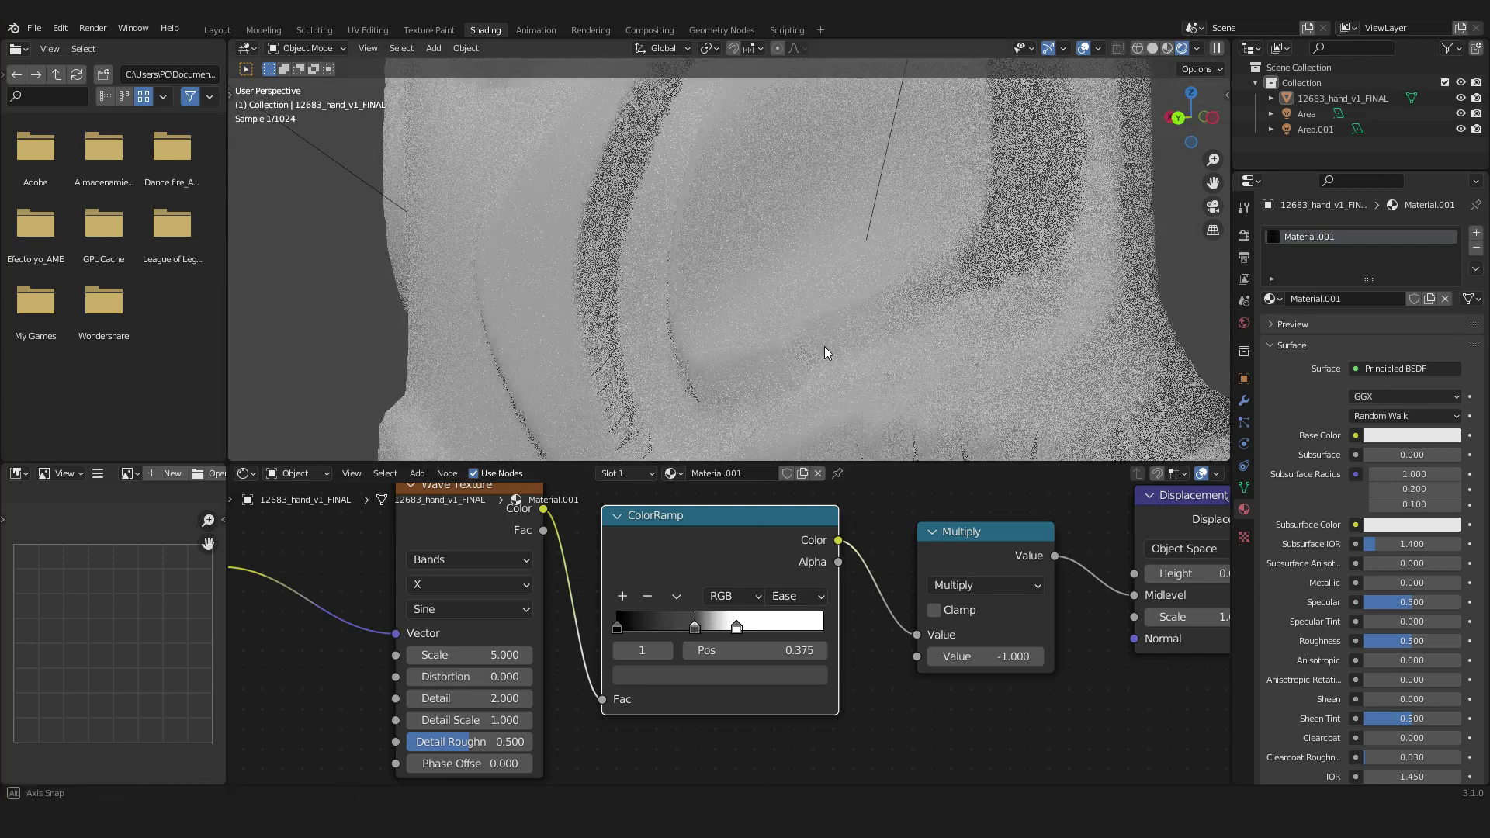
{"action": "scroll", "coordinate": [824, 346], "scroll_direction": "down", "scroll_amount": 7}
{"action": "scroll", "coordinate": [812, 353], "scroll_direction": "down", "scroll_amount": 2}
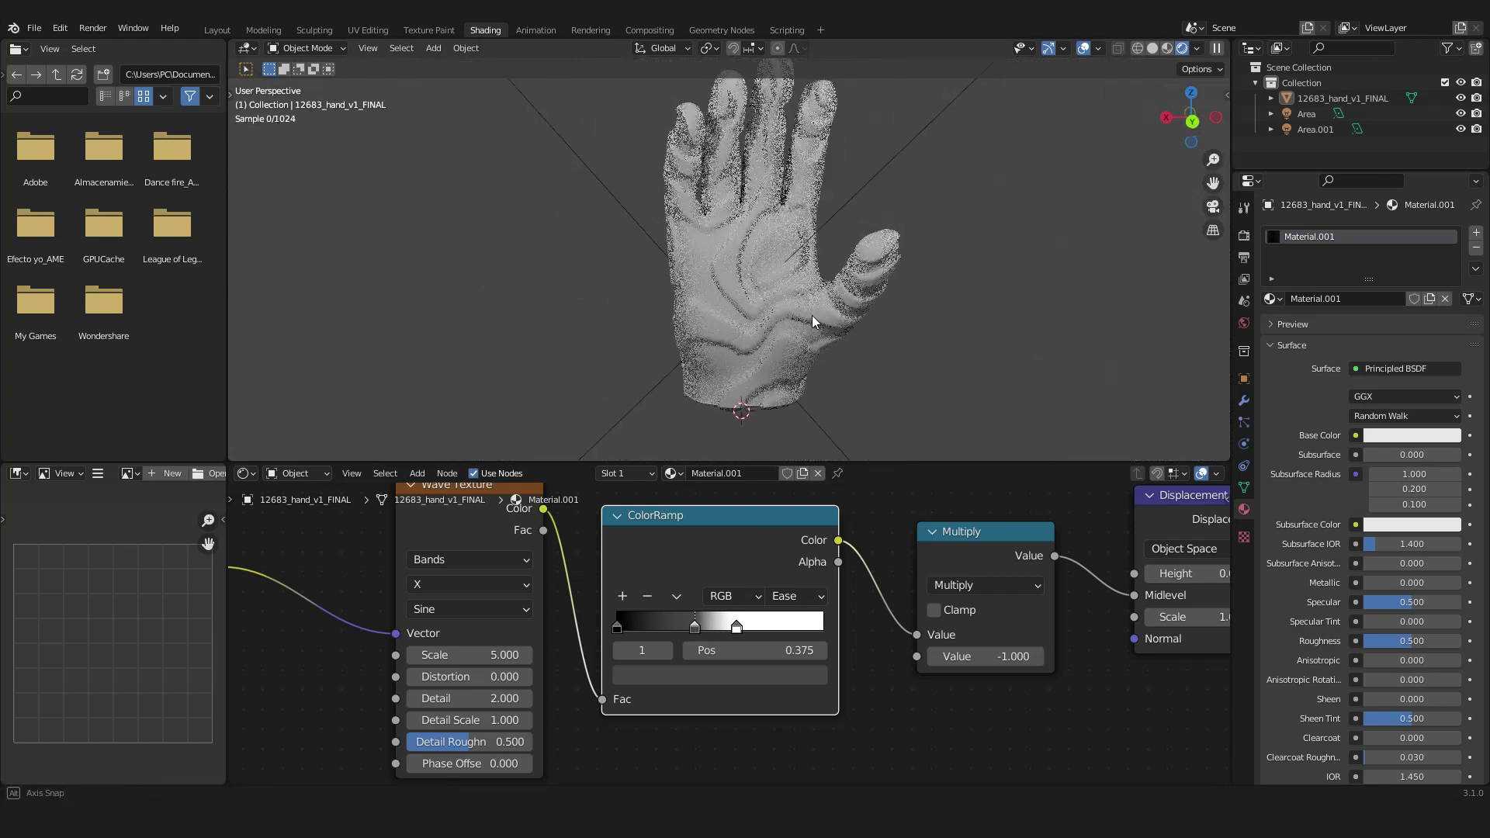
- Subdivide the entire hand mesh once in Edit Mode, return to Object Mode and check the relief on the palm
{"action": "left_click", "coordinate": [757, 250]}
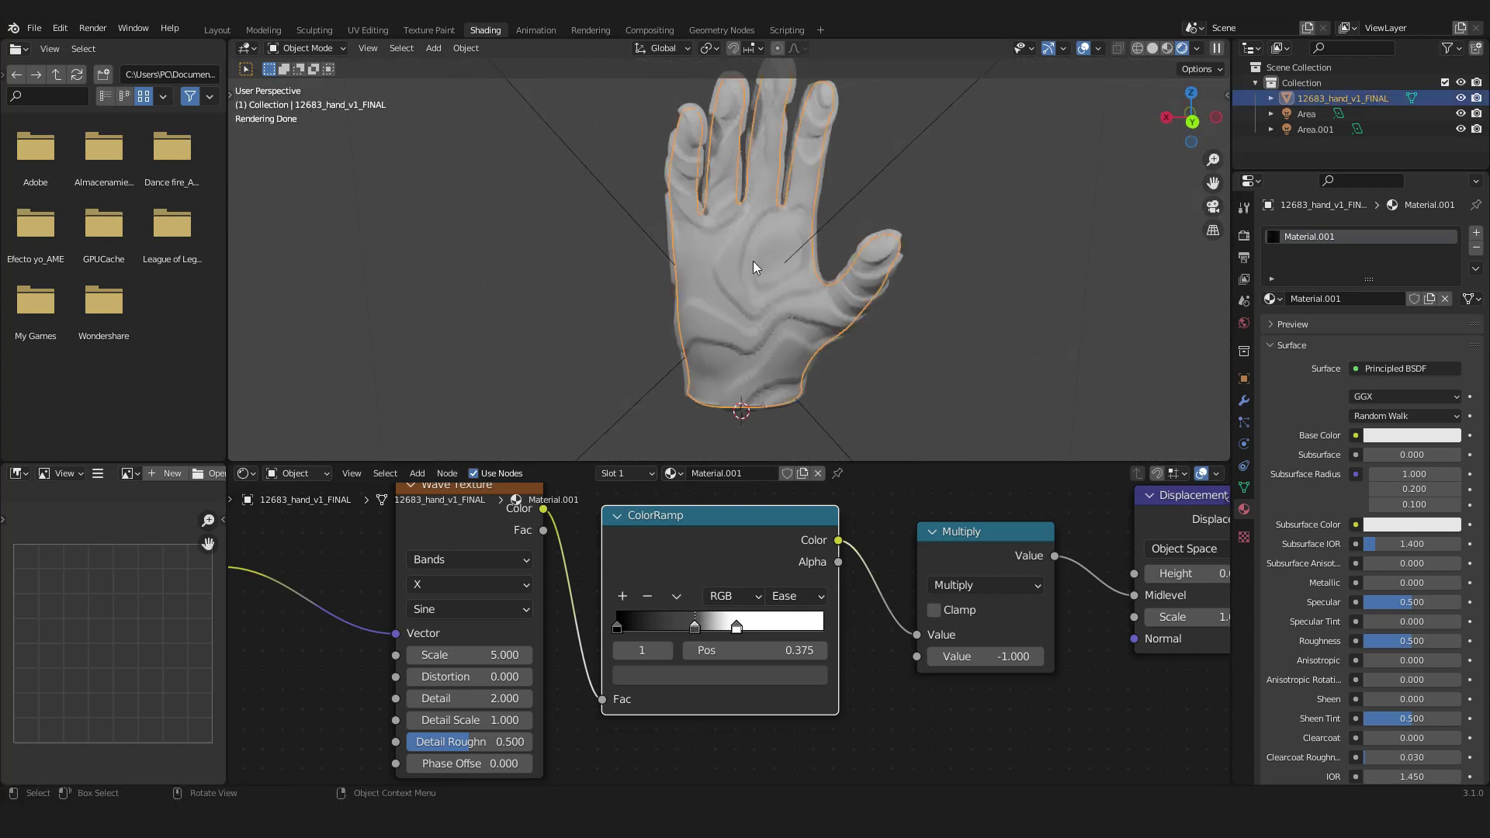
{"action": "key", "text": "Tab"}
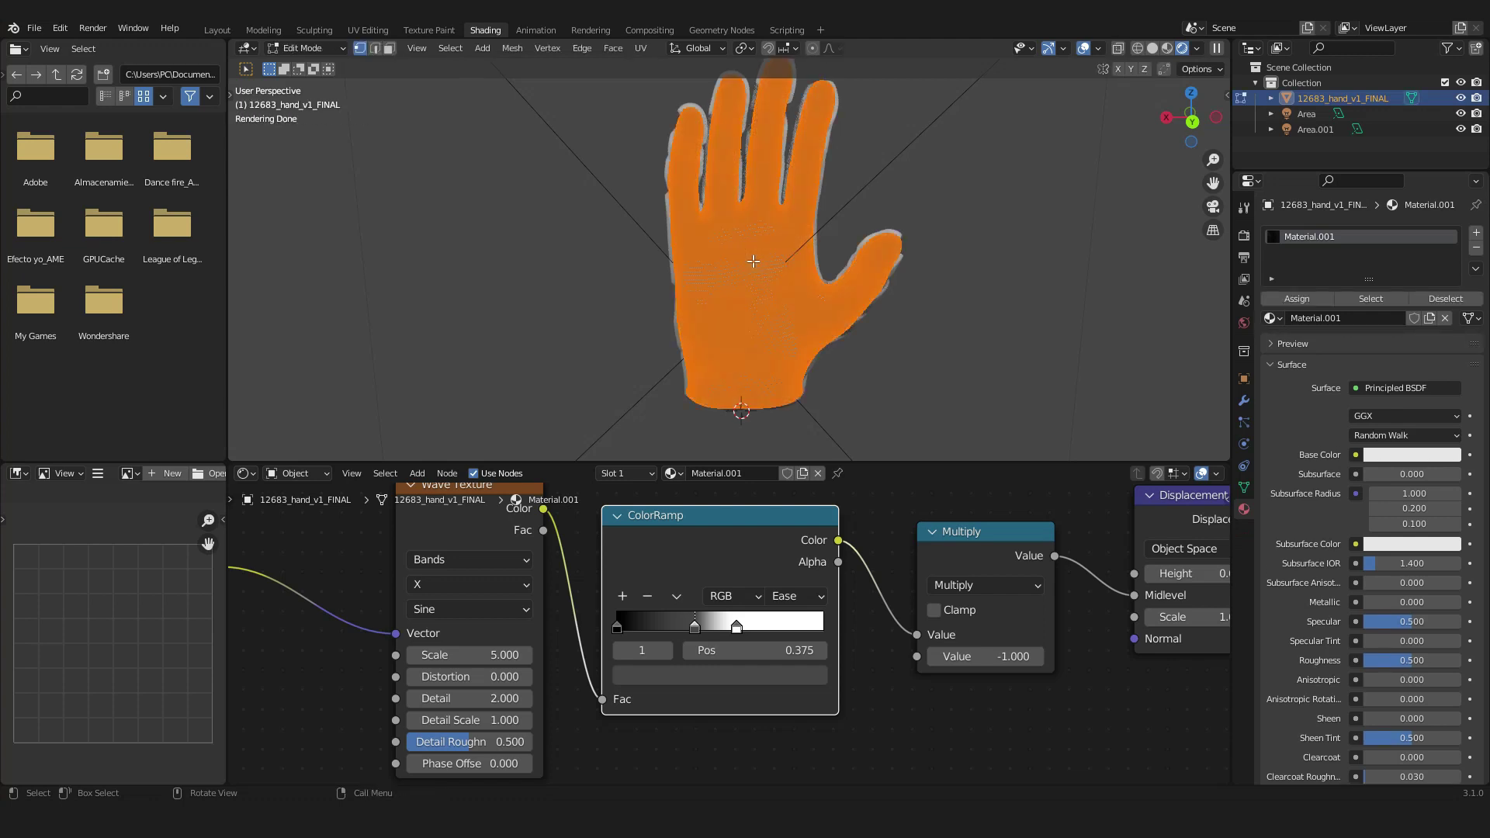
{"action": "right_click", "coordinate": [753, 262]}
{"action": "left_click", "coordinate": [753, 264]}
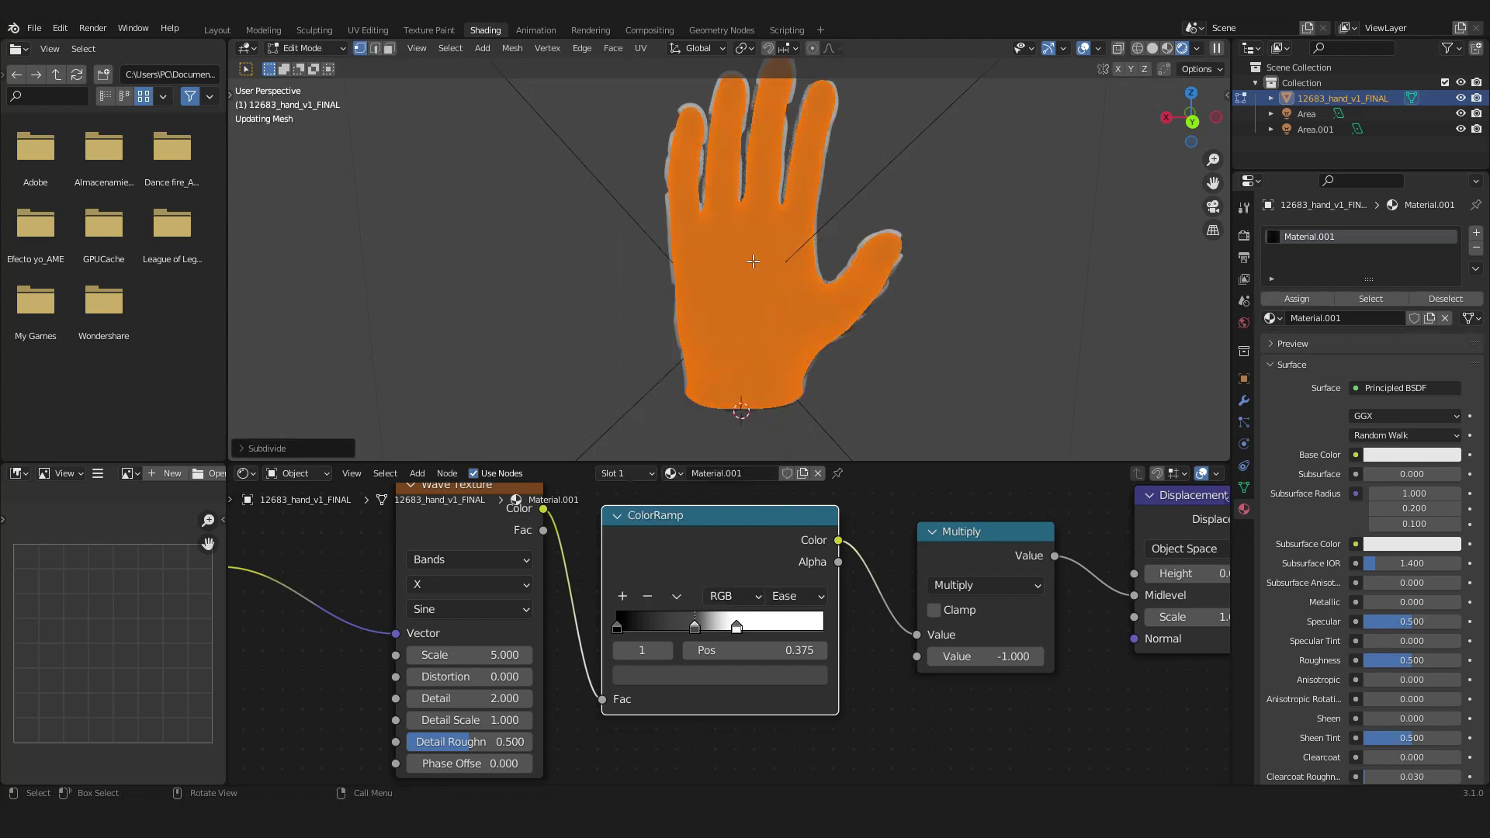
{"action": "key", "text": "Tab"}
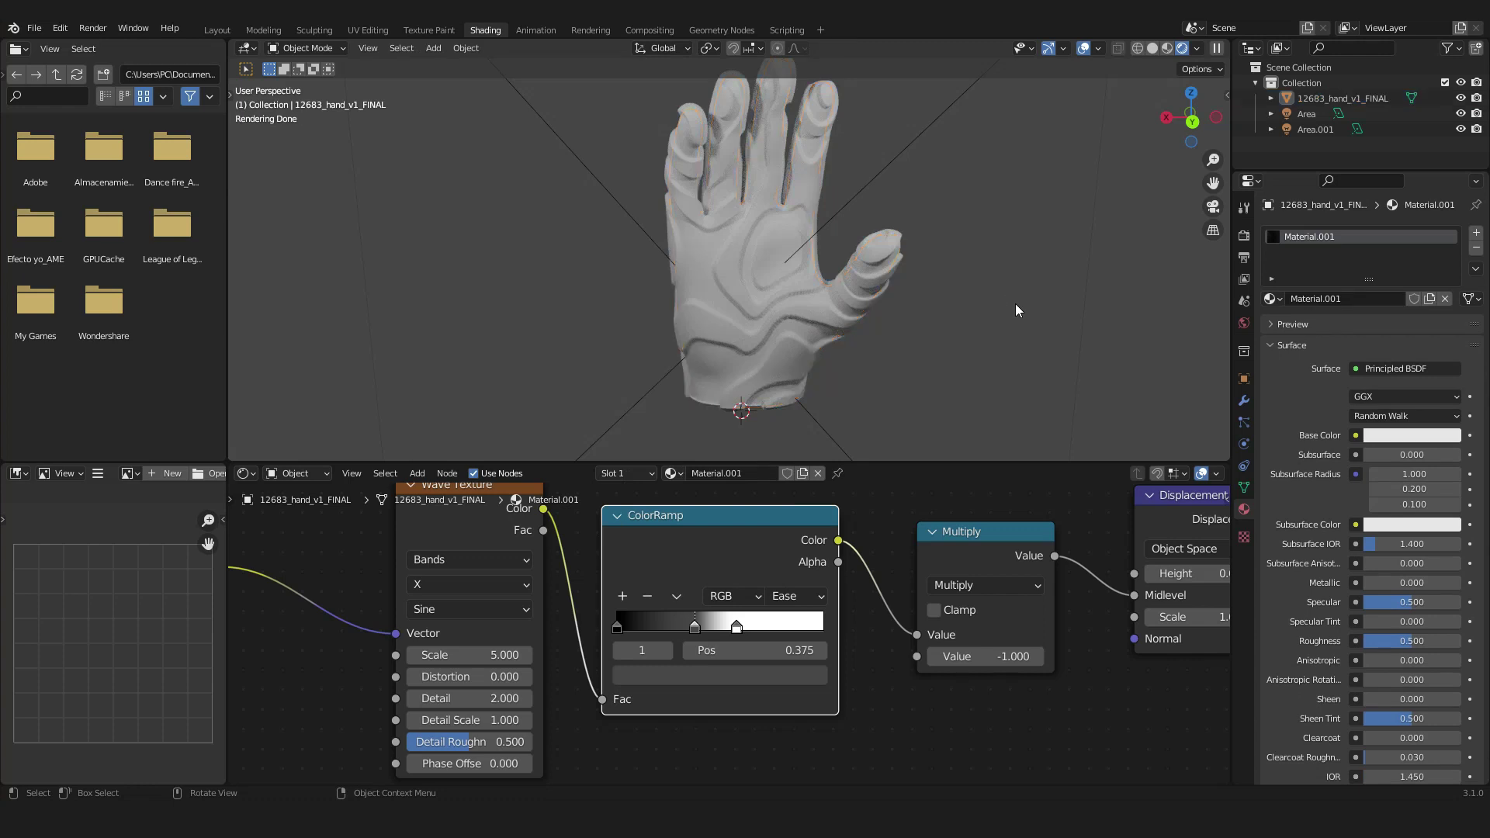
{"action": "scroll", "coordinate": [931, 300], "scroll_direction": "up", "scroll_amount": 6}
{"action": "scroll", "coordinate": [753, 332], "scroll_direction": "down", "scroll_amount": 5}
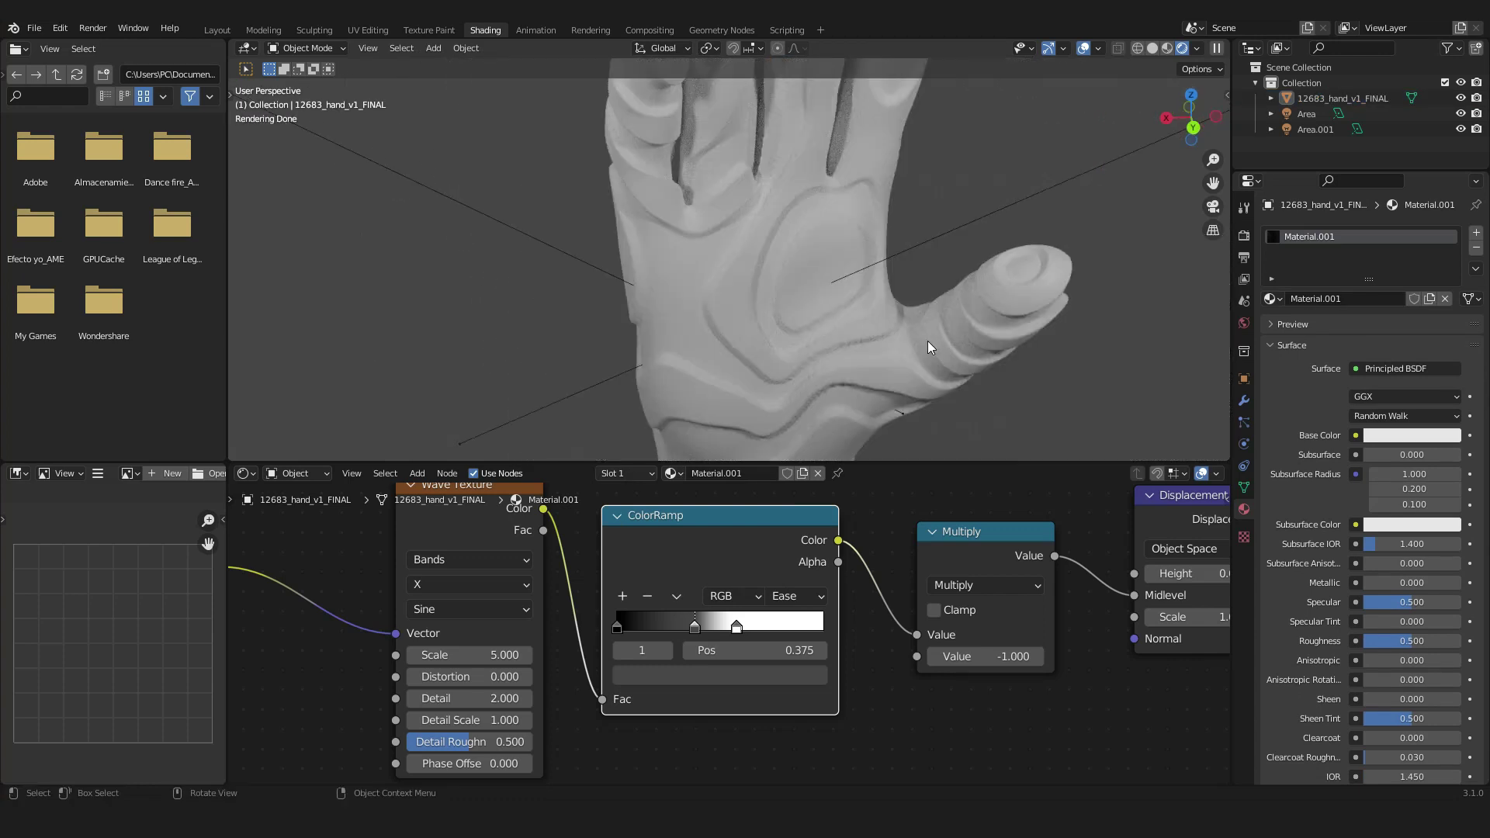
{"action": "middle_click_drag", "start_coordinate": [888, 385], "coordinate": [869, 377]}
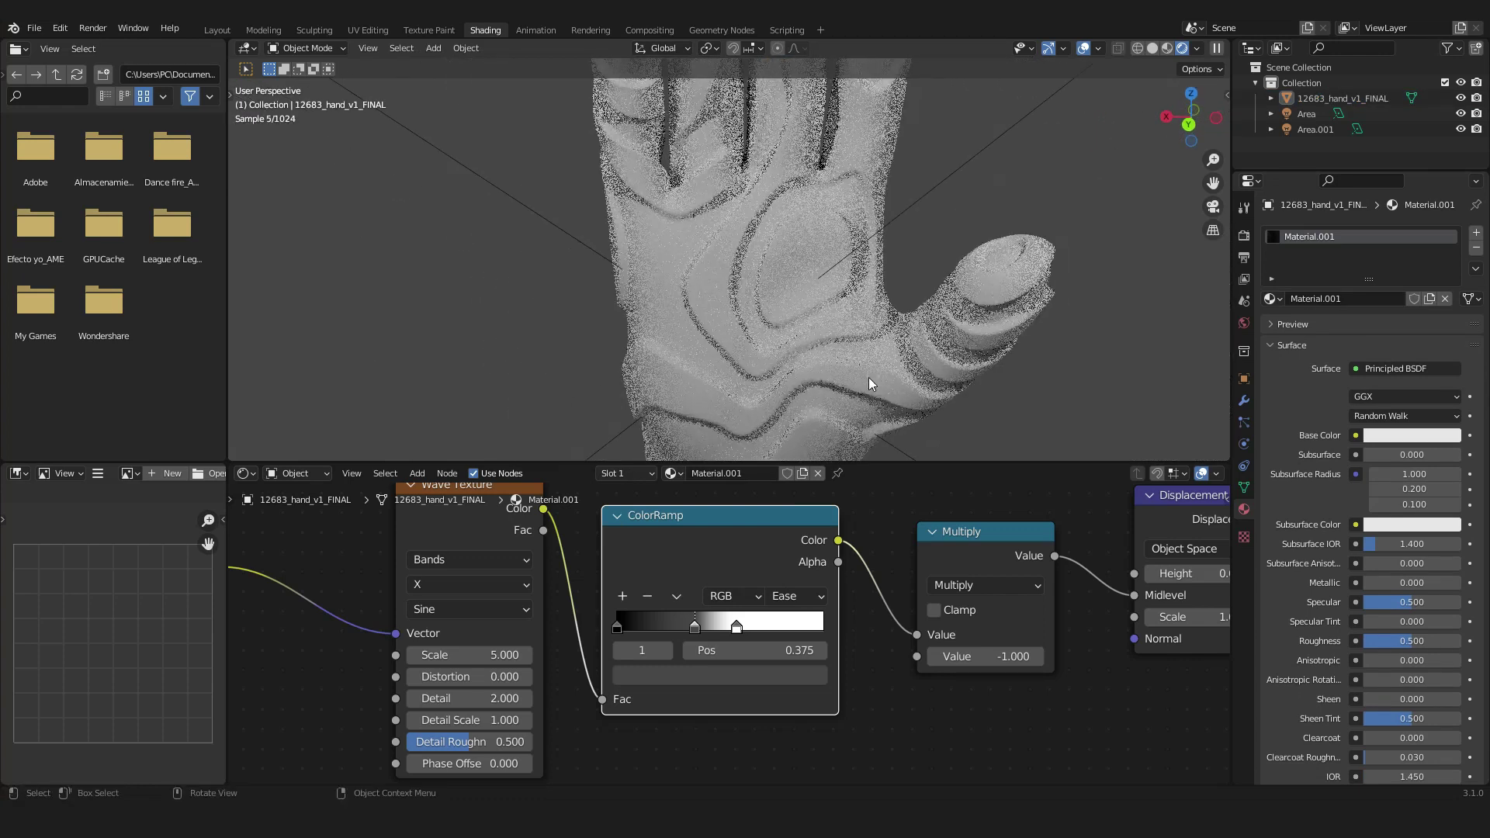
- Shift the grey ColorRamp stop closer to black, to position 0.298, checking the slopes of the ridges on the palm
{"action": "left_click_drag", "start_coordinate": [690, 635], "coordinate": [680, 635]}
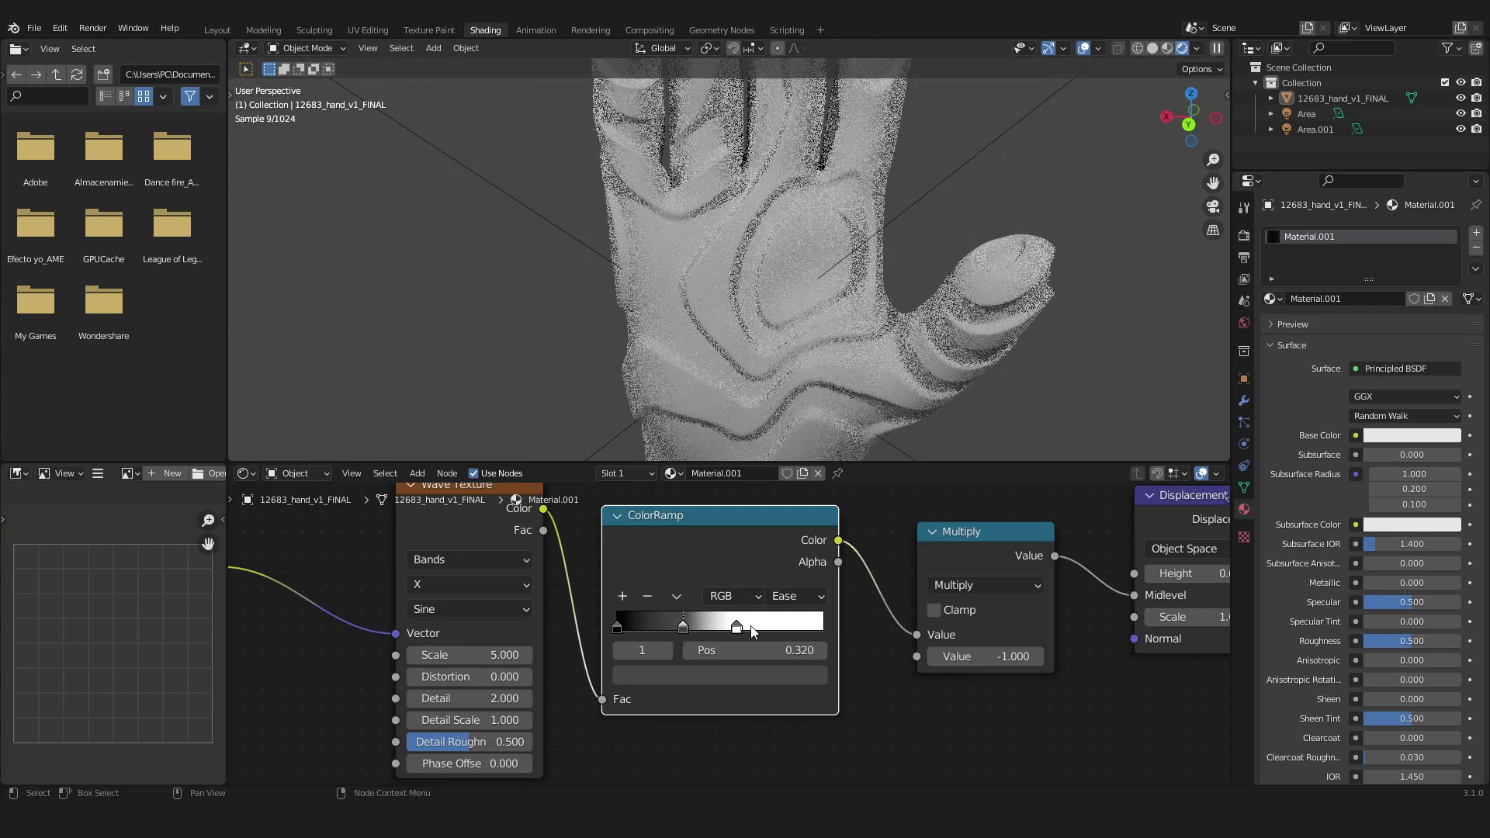
{"action": "scroll", "coordinate": [896, 338], "scroll_direction": "up", "scroll_amount": 3}
{"action": "middle_click_drag", "start_coordinate": [855, 309], "coordinate": [840, 276]}
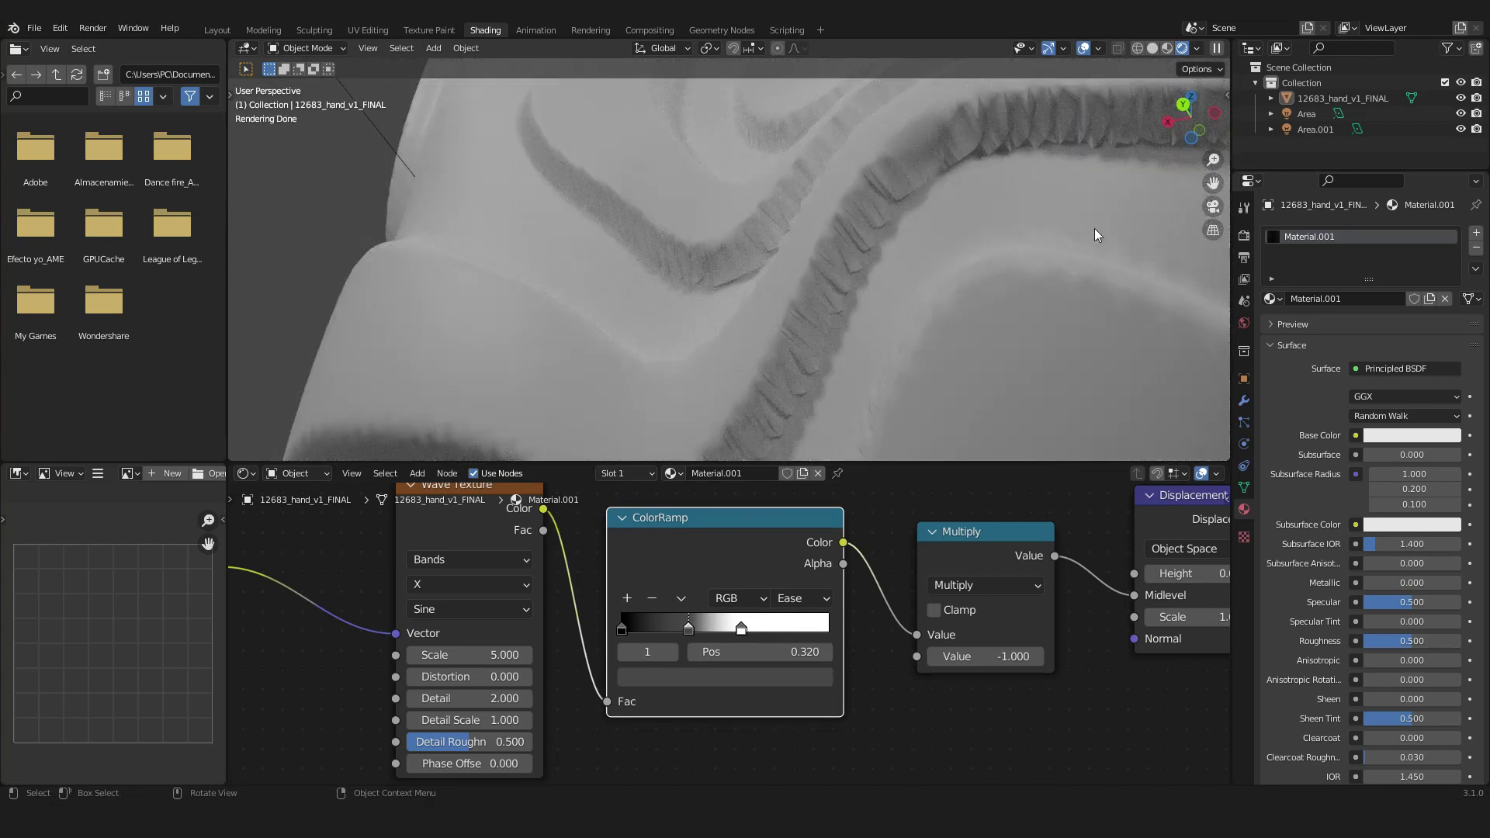
{"action": "left_click_drag", "start_coordinate": [689, 634], "coordinate": [644, 628]}
{"action": "middle_click_drag", "start_coordinate": [846, 287], "coordinate": [855, 267]}
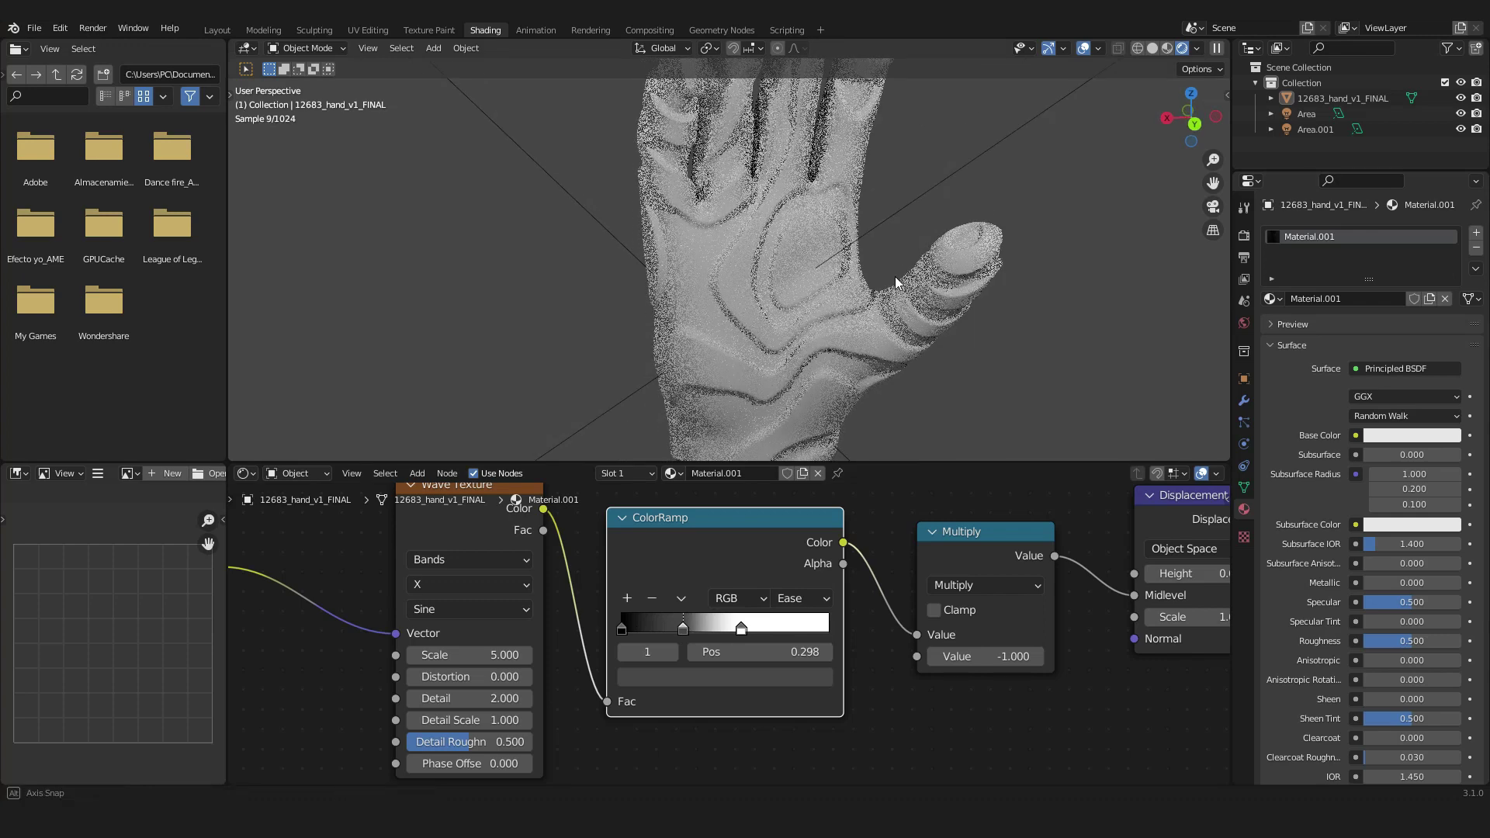
- Examine the softened displacement on the fingers, palm and whole hand from several angles and distances
{"action": "scroll", "coordinate": [779, 295], "scroll_direction": "up", "scroll_amount": 6}
{"action": "scroll", "coordinate": [791, 324], "scroll_direction": "down", "scroll_amount": 6}
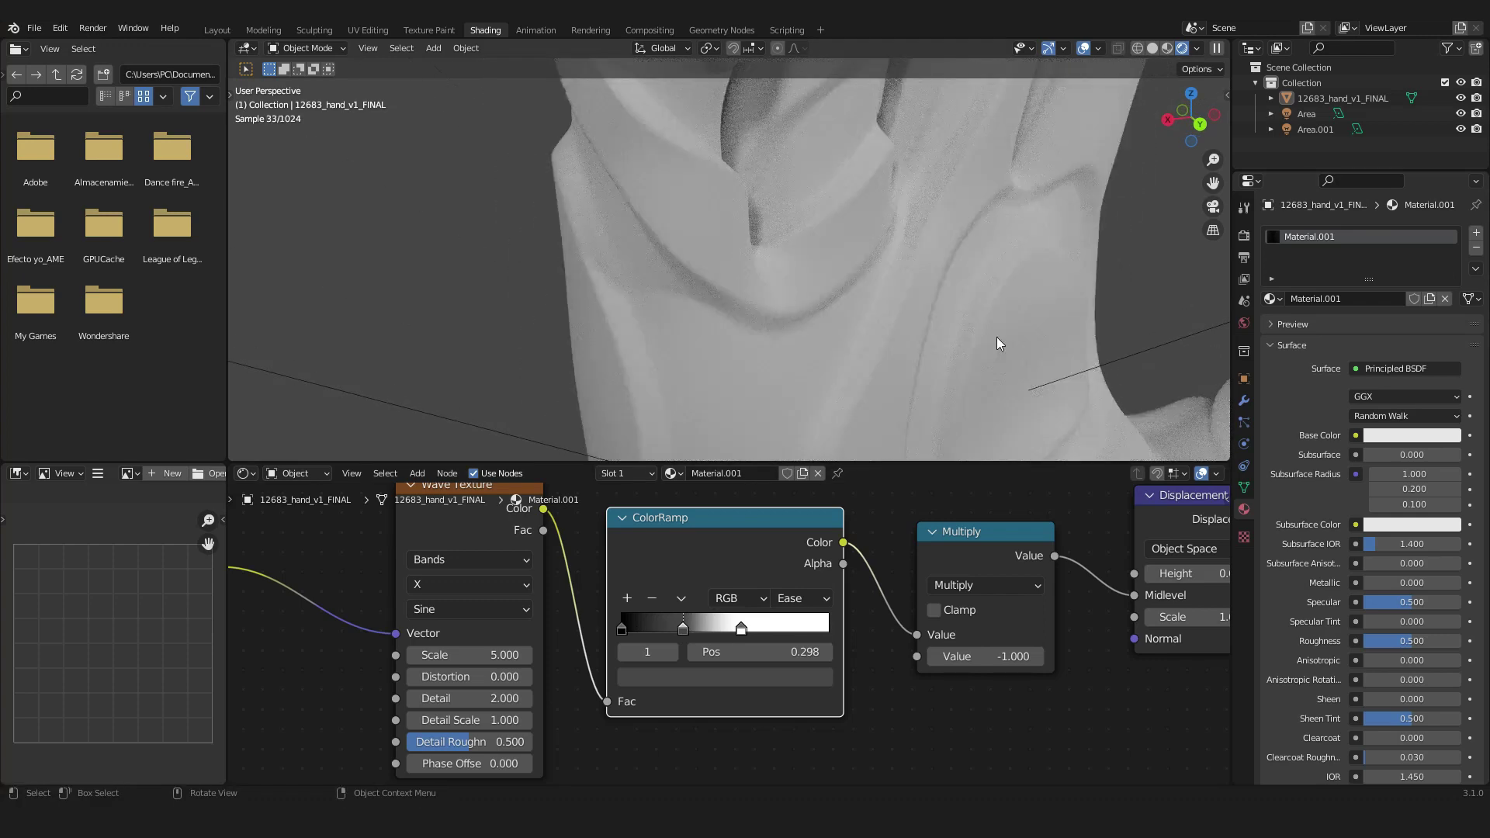
{"action": "middle_click_drag", "start_coordinate": [1036, 293], "coordinate": [808, 279]}
{"action": "scroll", "coordinate": [890, 590], "scroll_direction": "down", "scroll_amount": 2}
{"action": "scroll", "coordinate": [900, 605], "scroll_direction": "down", "scroll_amount": 3}
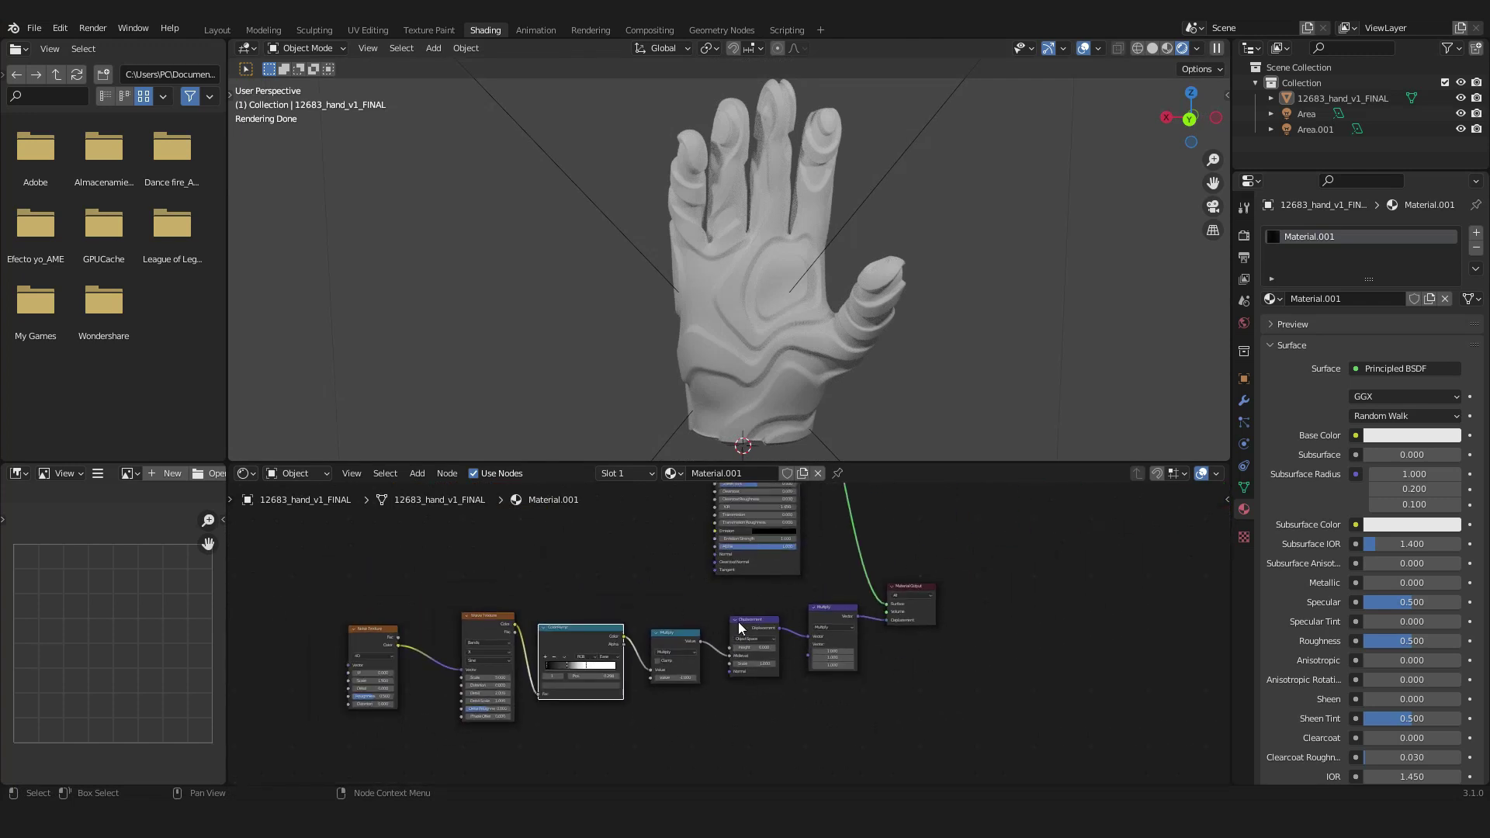
{"action": "middle_click_drag", "start_coordinate": [775, 280], "coordinate": [830, 279]}
{"action": "scroll", "coordinate": [830, 279], "scroll_direction": "up", "scroll_amount": 1}
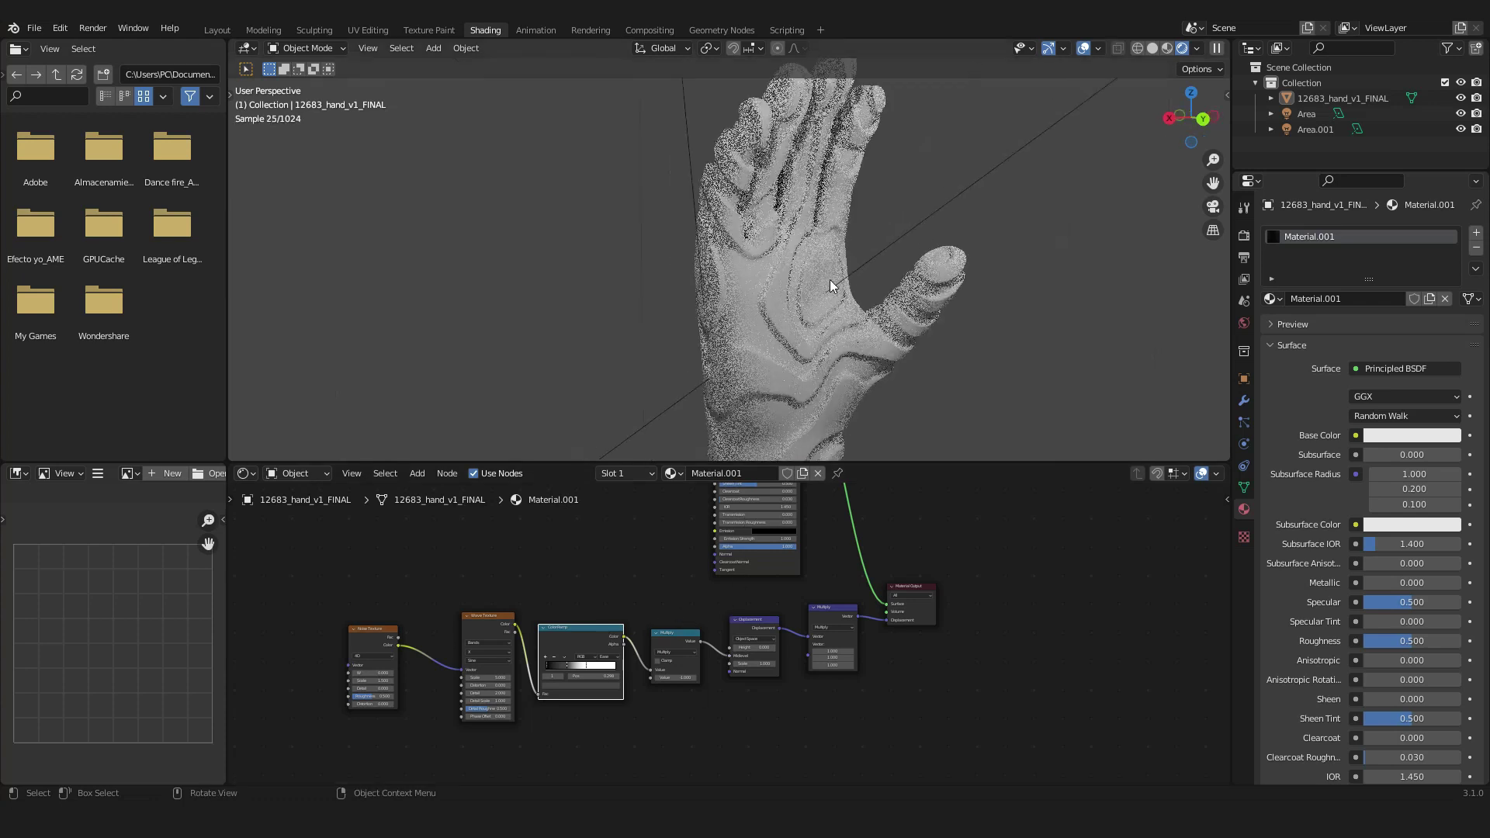
{"action": "scroll", "coordinate": [842, 584], "scroll_direction": "down", "scroll_amount": 2}
- Move the Multiply, Displacement and vector Multiply nodes below the level of the texture nodes
{"action": "middle_click_drag", "start_coordinate": [811, 579], "coordinate": [762, 574]}
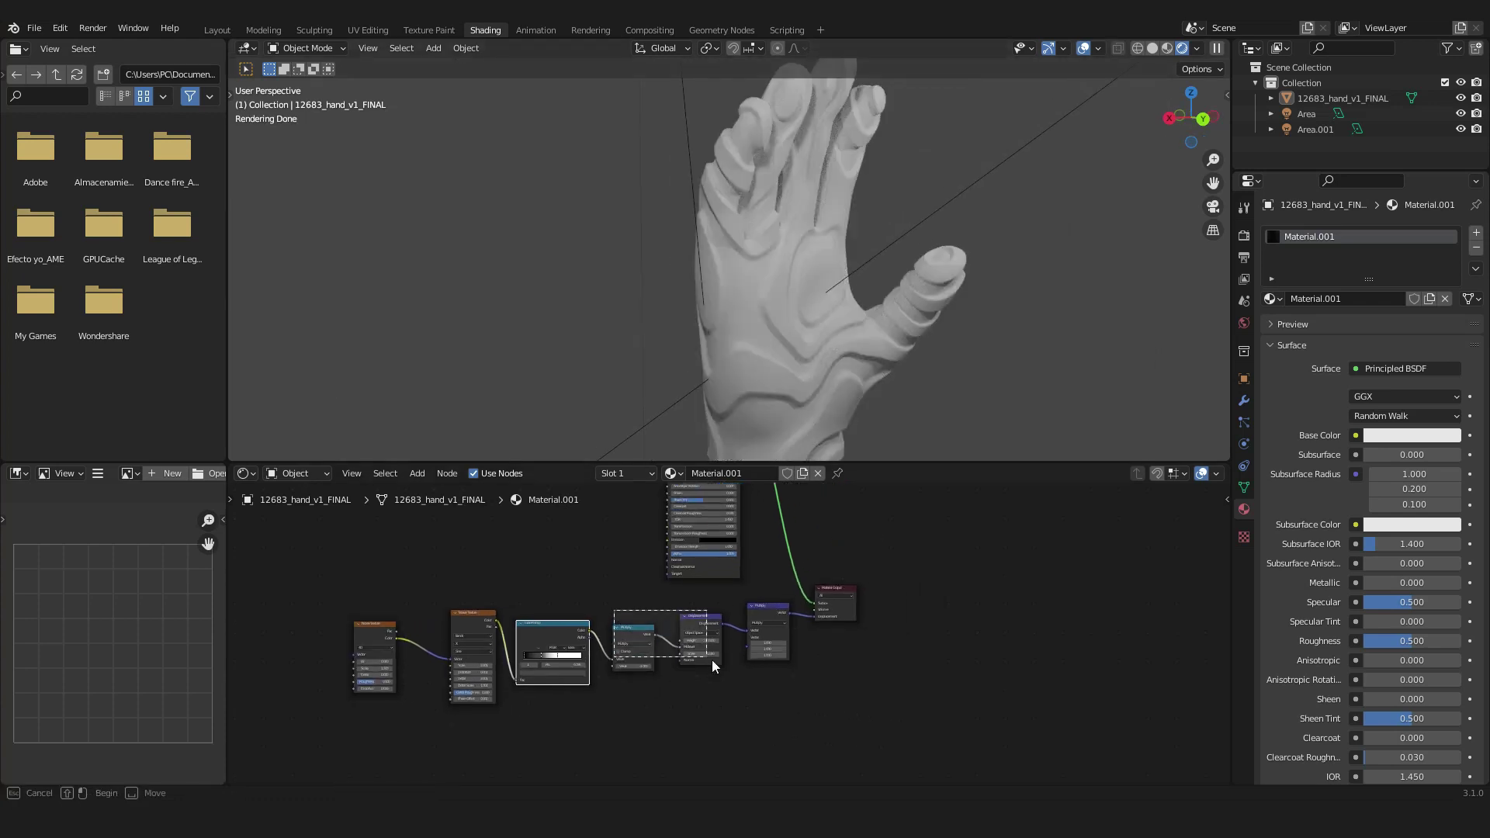
{"action": "left_click_drag", "start_coordinate": [755, 689], "coordinate": [775, 690]}
{"action": "scroll", "coordinate": [775, 691], "scroll_direction": "up", "scroll_amount": 3}
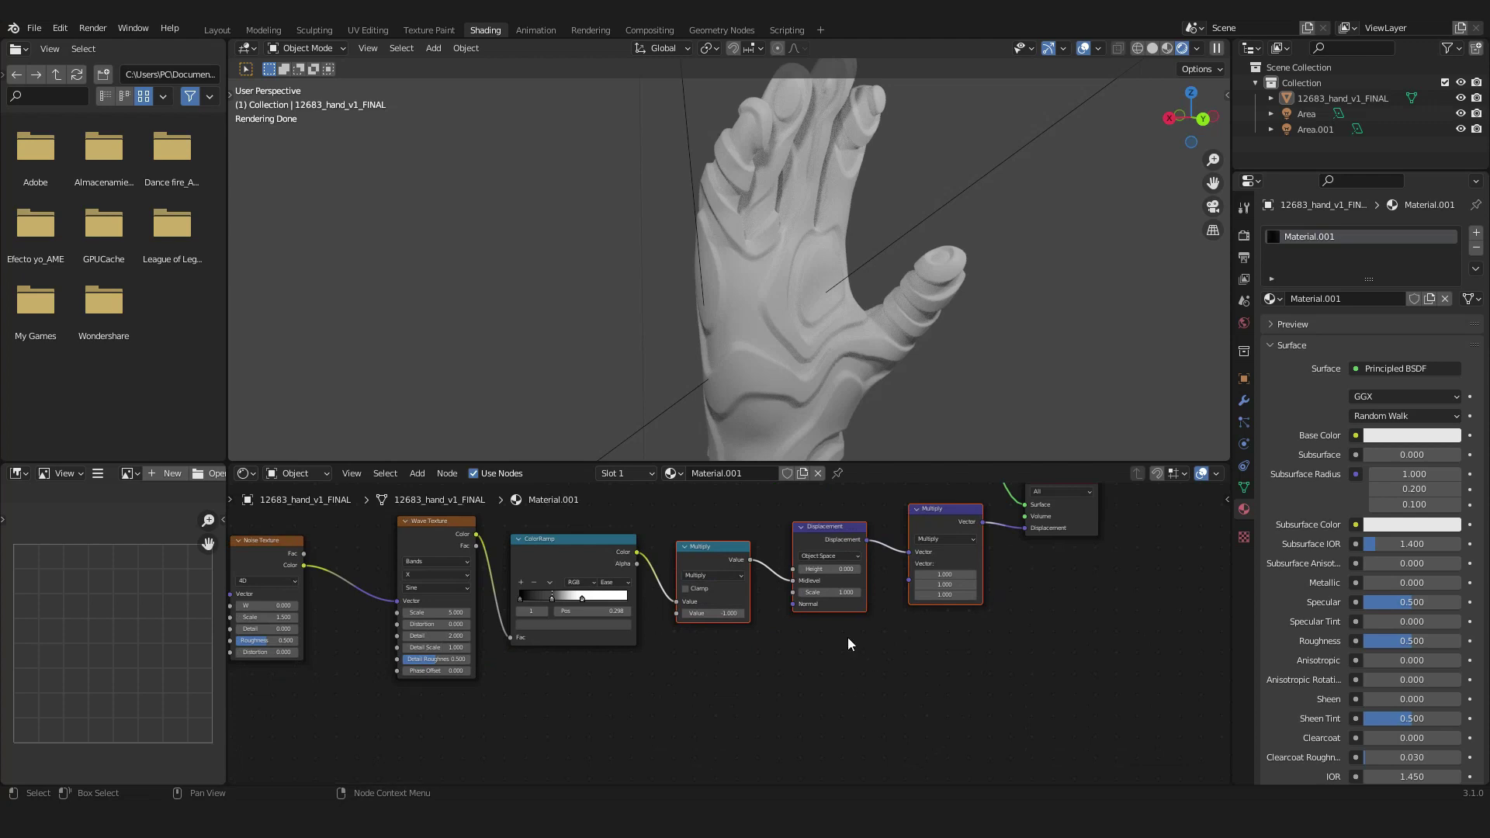
{"action": "left_click_drag", "start_coordinate": [728, 553], "coordinate": [736, 711]}
{"action": "middle_click_drag", "start_coordinate": [863, 562], "coordinate": [852, 739]}
{"action": "scroll", "coordinate": [916, 605], "scroll_direction": "down", "scroll_amount": 3}
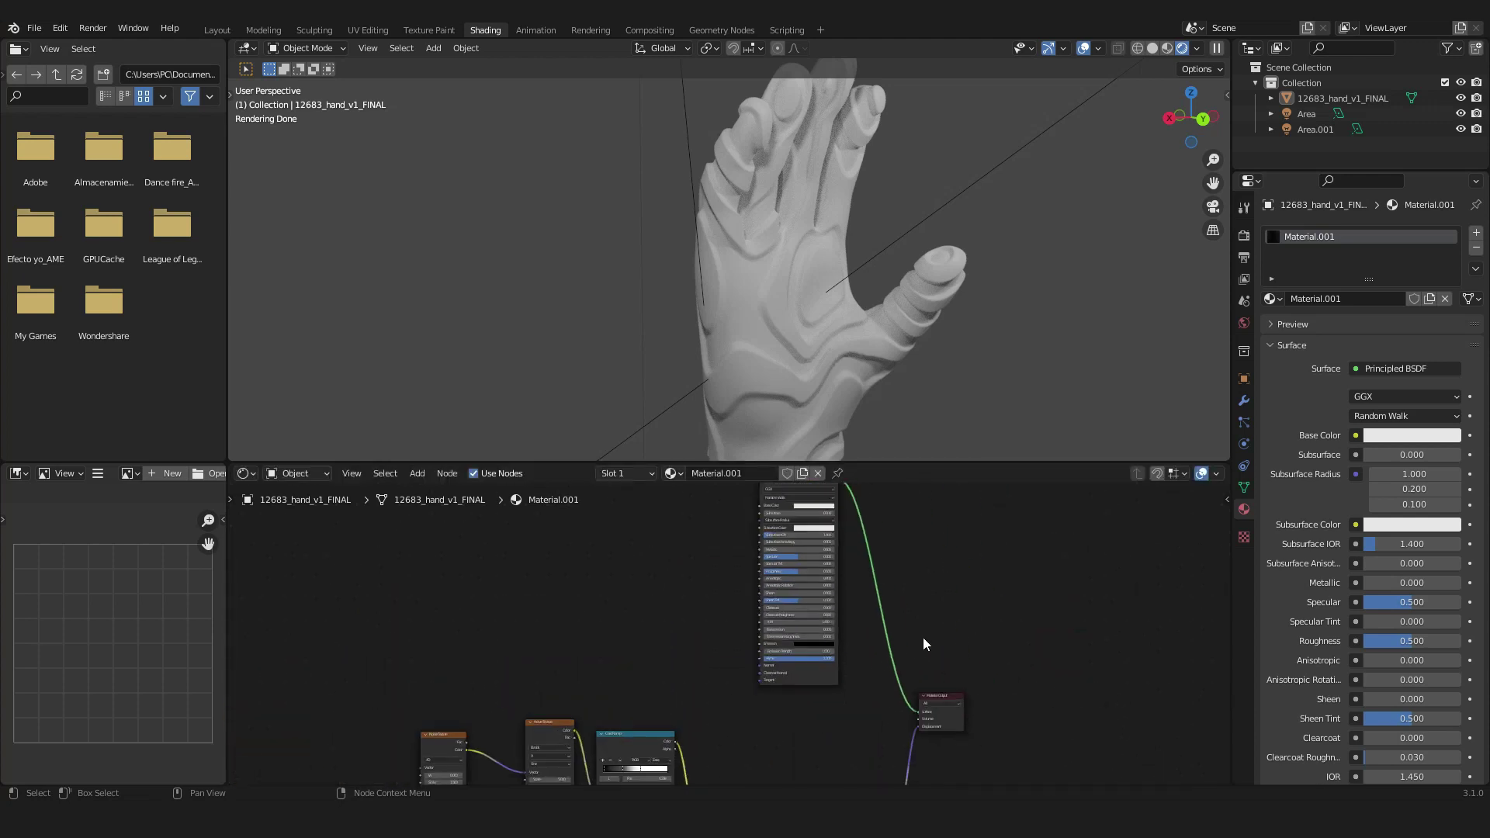
- Reposition the Principled BSDF node above the displacement nodes
{"action": "middle_click_drag", "start_coordinate": [884, 545], "coordinate": [878, 598]}
{"action": "left_click_drag", "start_coordinate": [805, 541], "coordinate": [805, 642]}
{"action": "scroll", "coordinate": [806, 642], "scroll_direction": "up", "scroll_amount": 6}
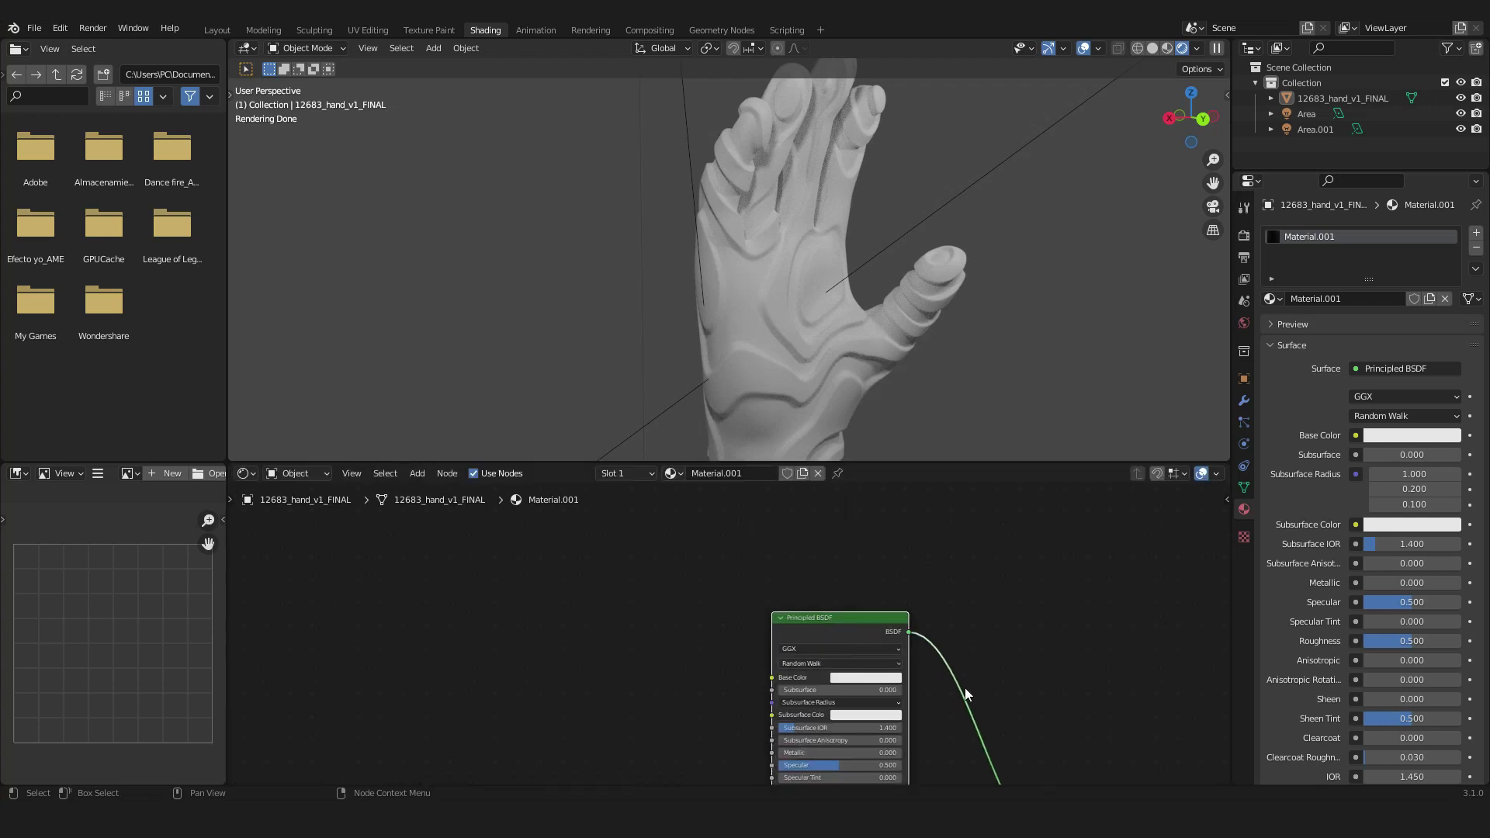
{"action": "middle_click_drag", "start_coordinate": [966, 688], "coordinate": [998, 575]}
{"action": "scroll", "coordinate": [999, 578], "scroll_direction": "down", "scroll_amount": 1}
{"action": "scroll", "coordinate": [999, 584], "scroll_direction": "down", "scroll_amount": 5}
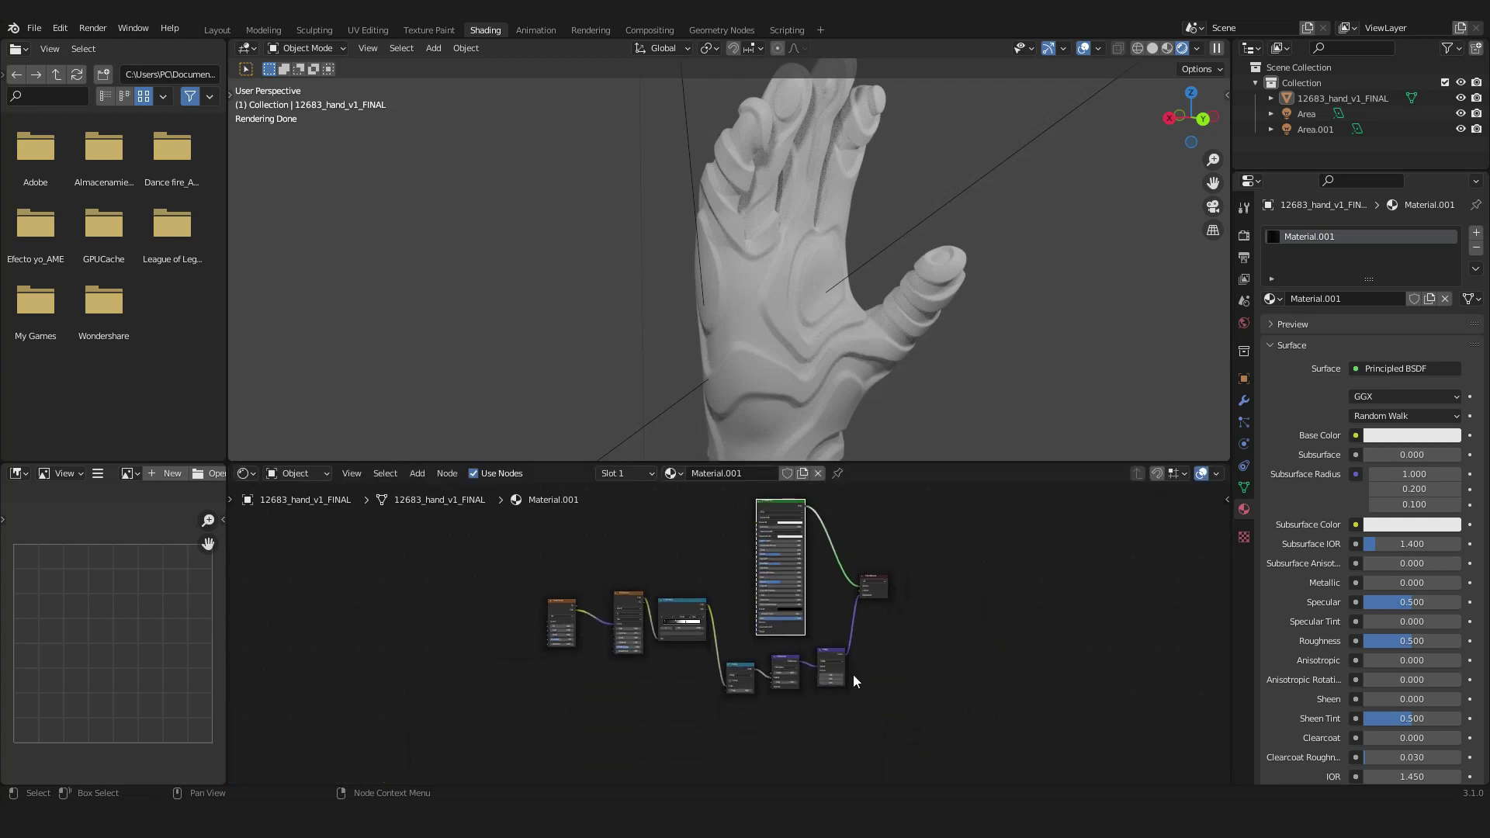
{"action": "scroll", "coordinate": [815, 575], "scroll_direction": "down", "scroll_amount": 1}
- Rearrange the node tree with the Multiply, Displacement and vector Multiply nodes above and the Principled BSDF below them, beside the Material Output
{"action": "left_click_drag", "start_coordinate": [770, 523], "coordinate": [929, 542]}
{"action": "left_click_drag", "start_coordinate": [864, 663], "coordinate": [793, 552]}
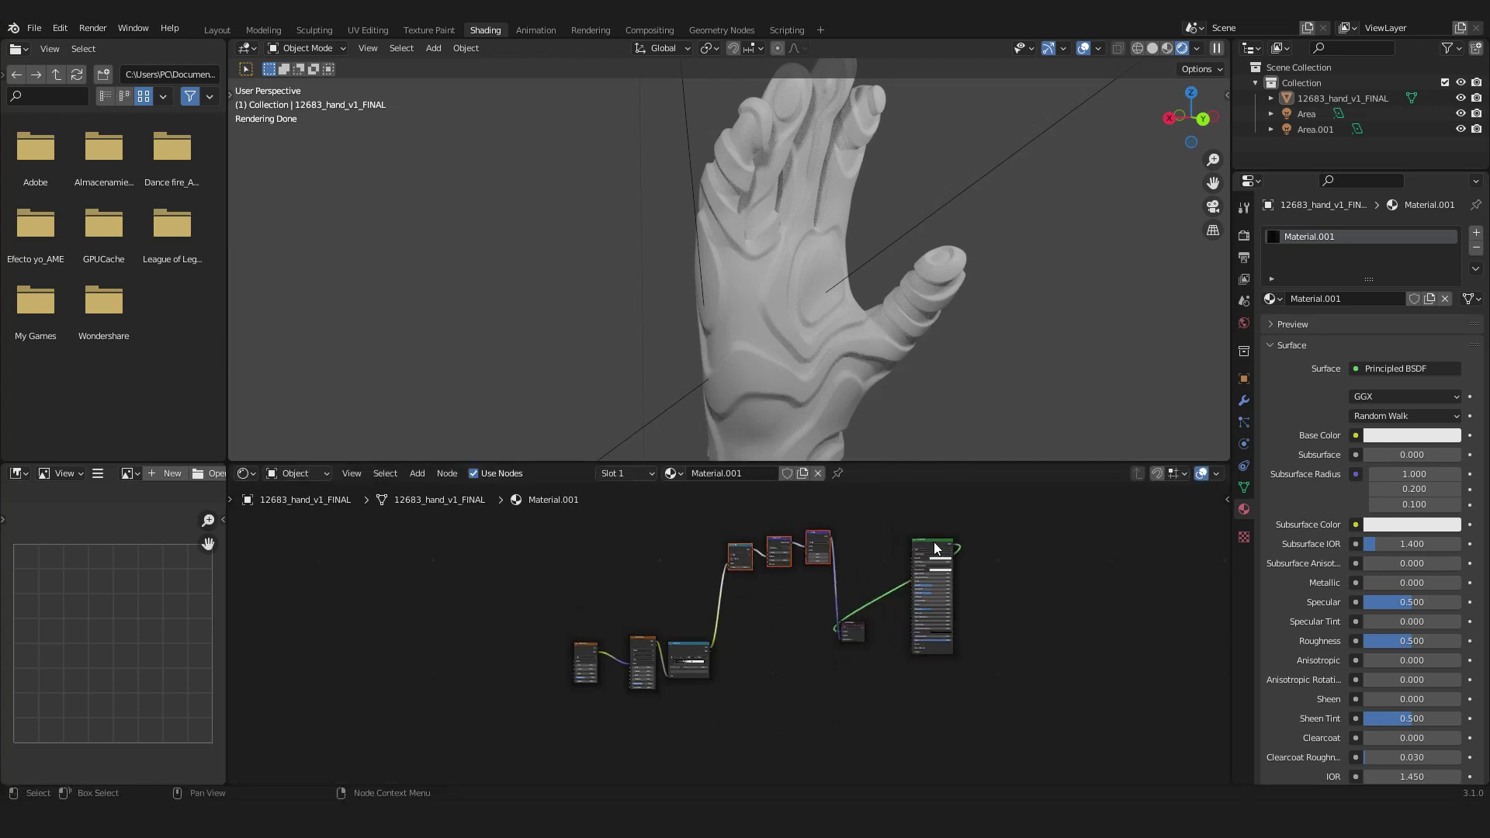
{"action": "left_click_drag", "start_coordinate": [934, 542], "coordinate": [776, 630]}
{"action": "scroll", "coordinate": [854, 621], "scroll_direction": "up", "scroll_amount": 4}
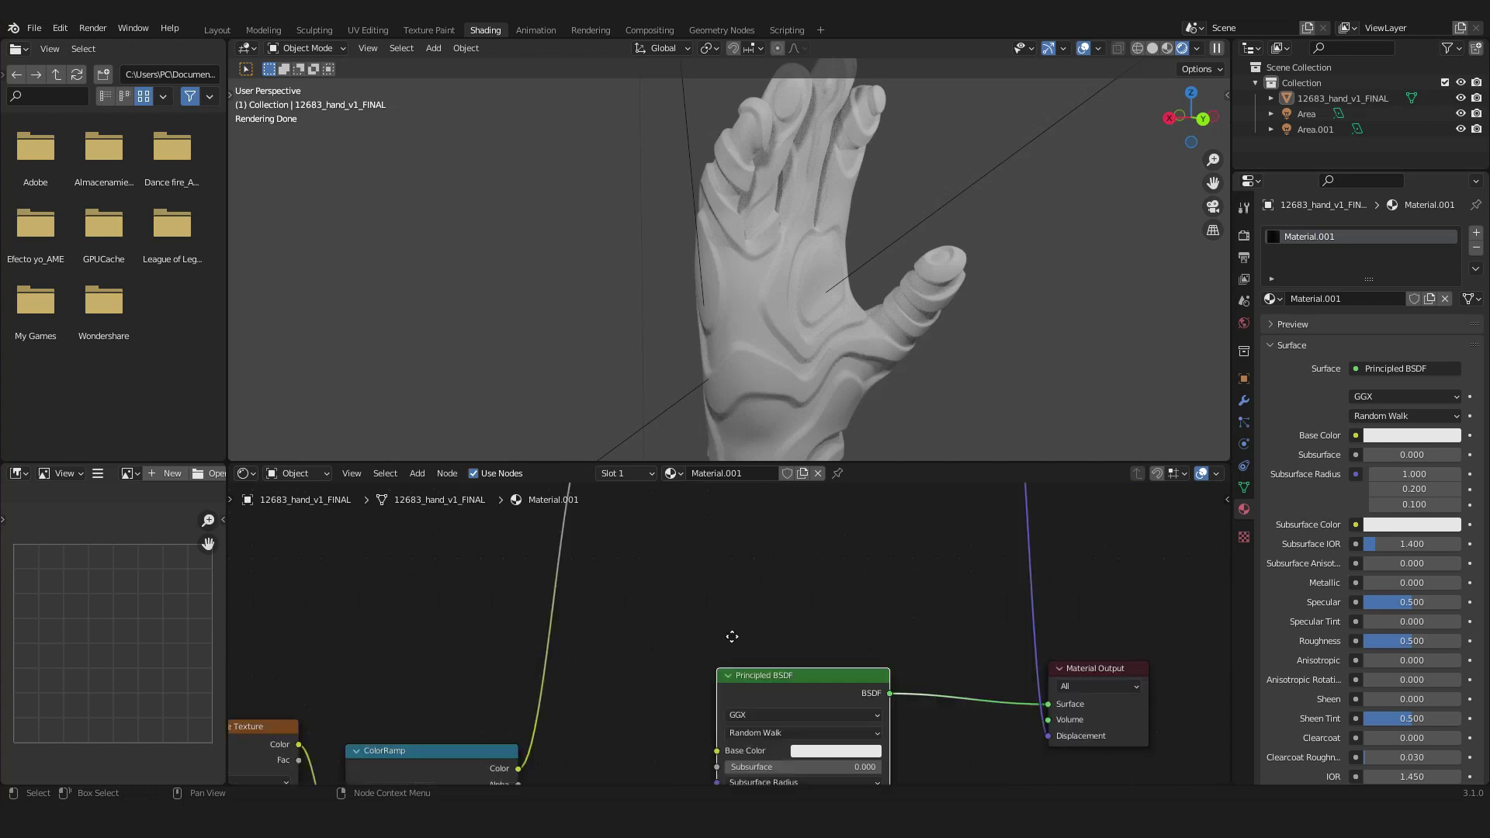
{"action": "scroll", "coordinate": [817, 584], "scroll_direction": "down", "scroll_amount": 1}
{"action": "scroll", "coordinate": [839, 654], "scroll_direction": "down", "scroll_amount": 3}
- Bring the Multiply, Displacement and vector Multiply nodes down together, closer to the Material Output and the ColorRamp
{"action": "middle_click_drag", "start_coordinate": [817, 577], "coordinate": [828, 682]}
{"action": "middle_click_drag", "start_coordinate": [778, 728], "coordinate": [902, 558]}
{"action": "middle_click_drag", "start_coordinate": [868, 655], "coordinate": [920, 562]}
{"action": "left_click_drag", "start_coordinate": [949, 520], "coordinate": [893, 620]}
{"action": "middle_click_drag", "start_coordinate": [967, 523], "coordinate": [920, 725]}
{"action": "scroll", "coordinate": [962, 645], "scroll_direction": "down", "scroll_amount": 5}
{"action": "left_click_drag", "start_coordinate": [1004, 579], "coordinate": [753, 497]}
{"action": "key", "text": "g"}
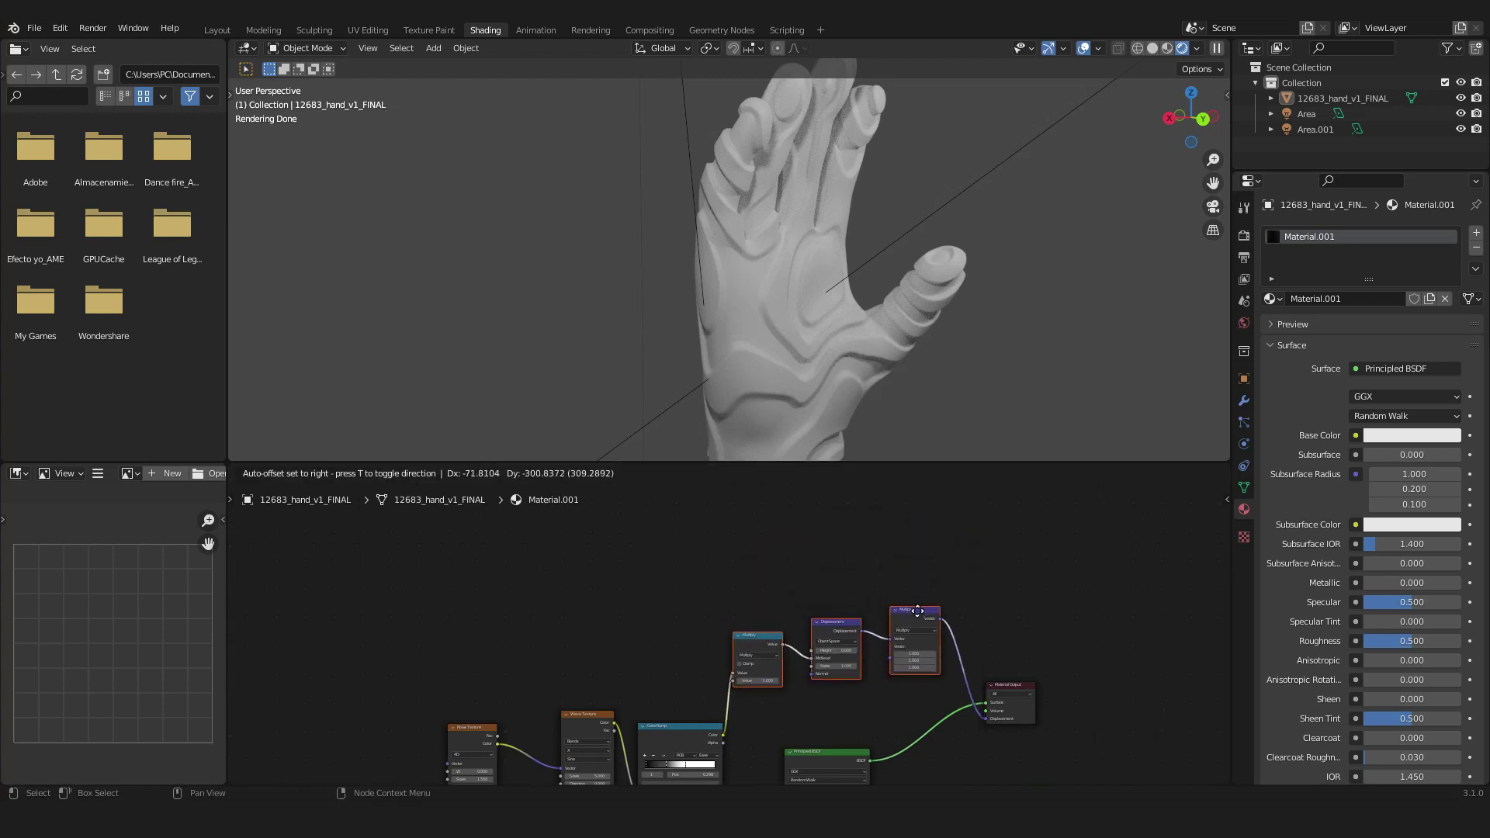
{"action": "left_click", "coordinate": [891, 711]}
{"action": "left_click", "coordinate": [891, 705]}
- Lower the Principled BSDF node to free up space between the ColorRamp and the Material Output
{"action": "scroll", "coordinate": [692, 735], "scroll_direction": "up", "scroll_amount": 9}
{"action": "middle_click_drag", "start_coordinate": [692, 734], "coordinate": [556, 522]}
{"action": "left_click_drag", "start_coordinate": [557, 522], "coordinate": [548, 528]}
{"action": "left_click_drag", "start_coordinate": [829, 572], "coordinate": [832, 669]}
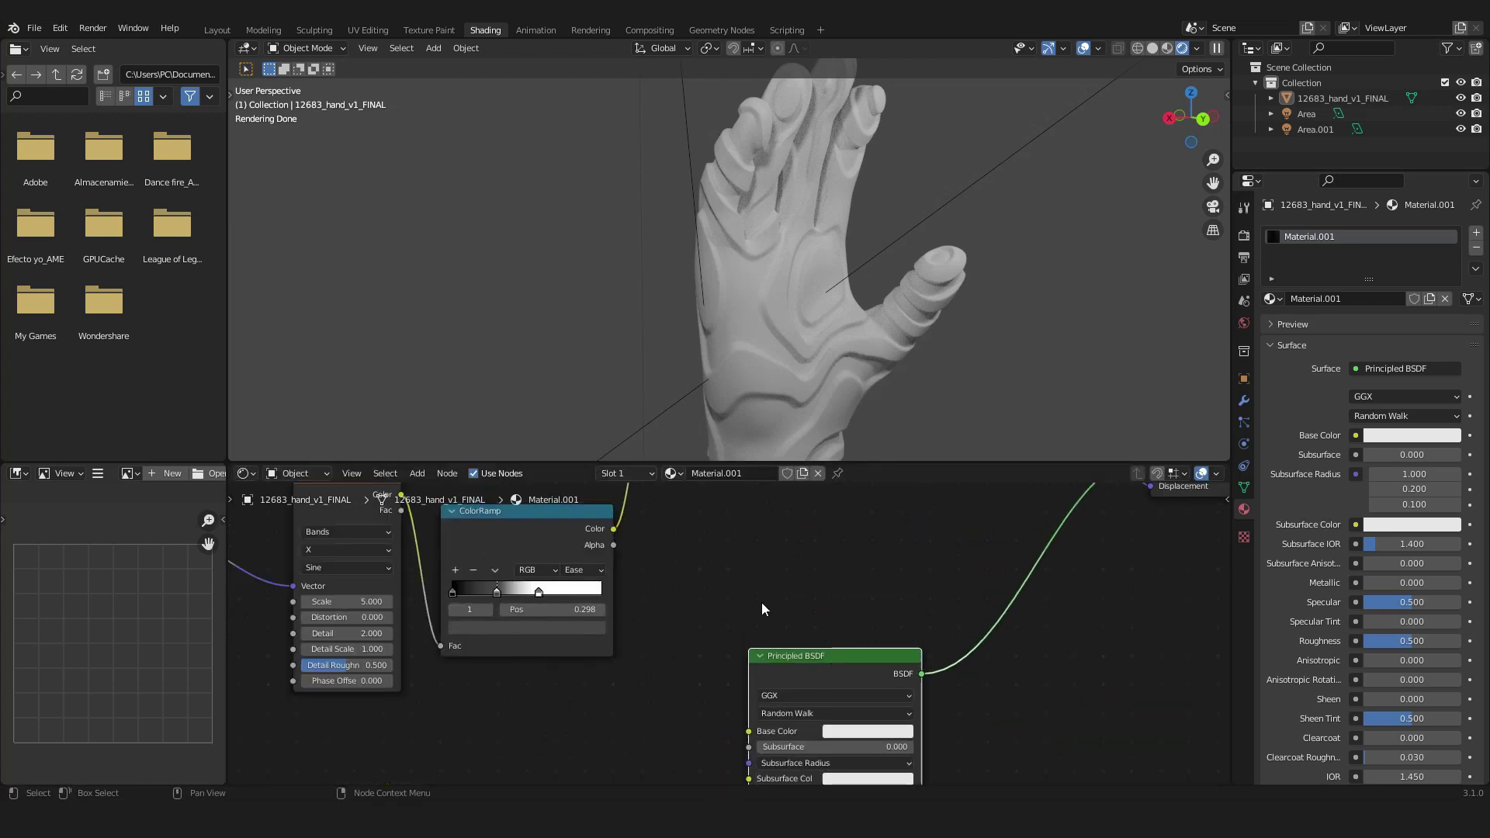
{"action": "middle_click_drag", "start_coordinate": [762, 603], "coordinate": [638, 625]}
{"action": "middle_click_drag", "start_coordinate": [962, 595], "coordinate": [958, 628]}
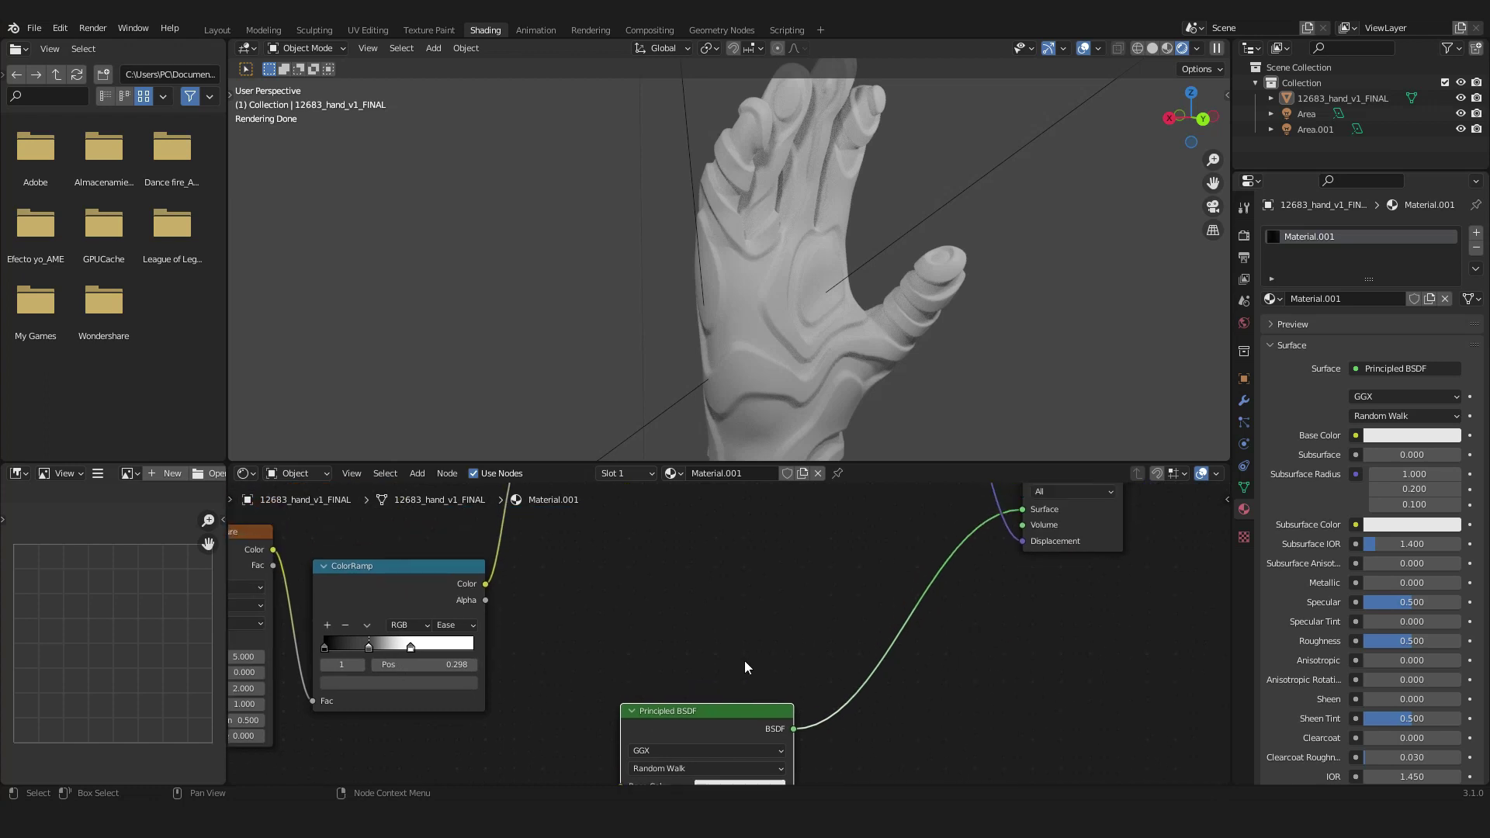
{"action": "scroll", "coordinate": [823, 608], "scroll_direction": "down", "scroll_amount": 2}
{"action": "middle_click_drag", "start_coordinate": [794, 624], "coordinate": [748, 585]}
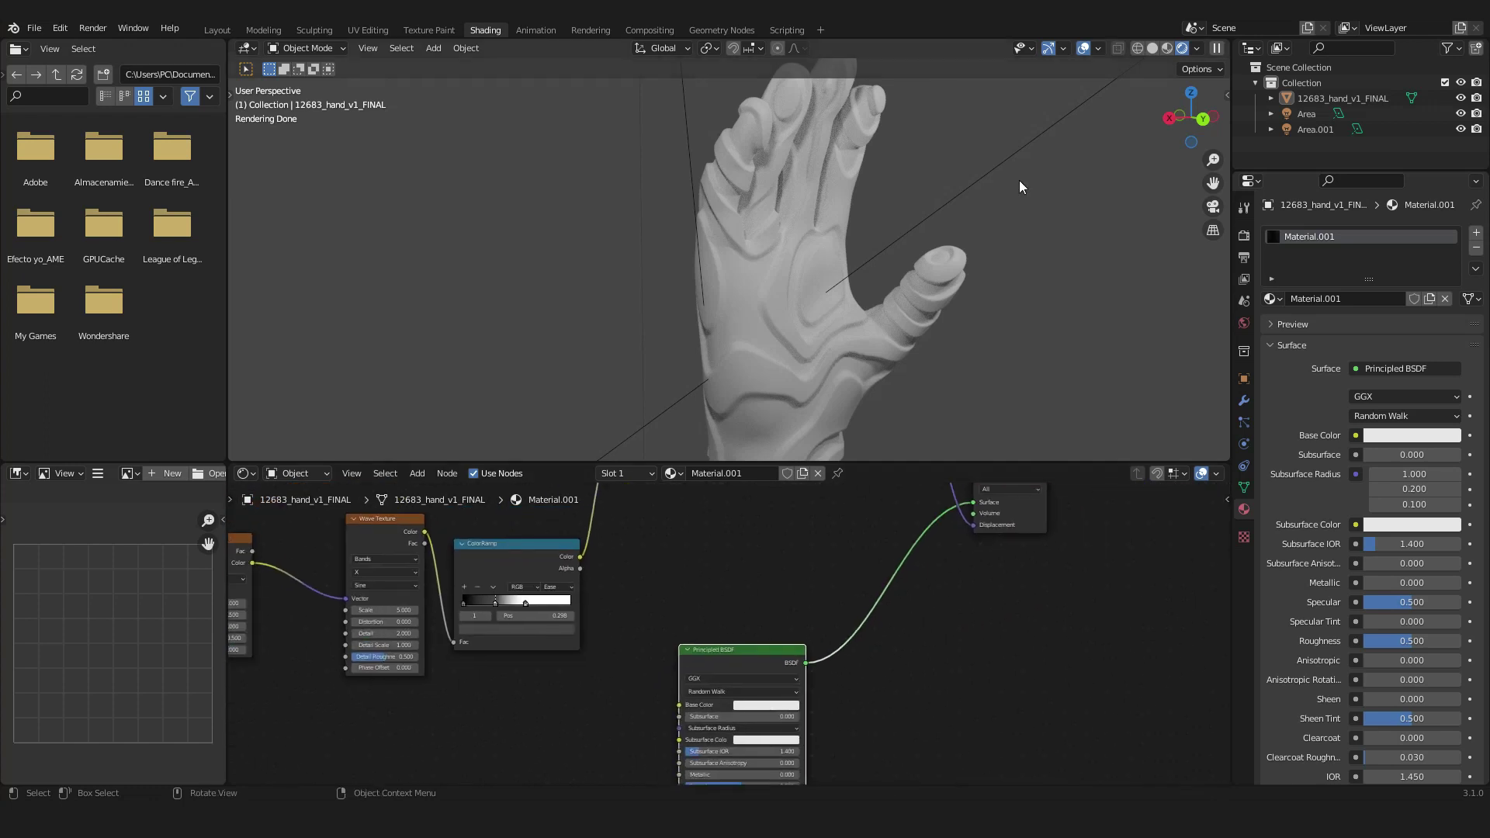
- Insert a Mix Shader node on the link between the Principled BSDF and the Material Output's Surface input
{"action": "key", "text": "shift+a"}
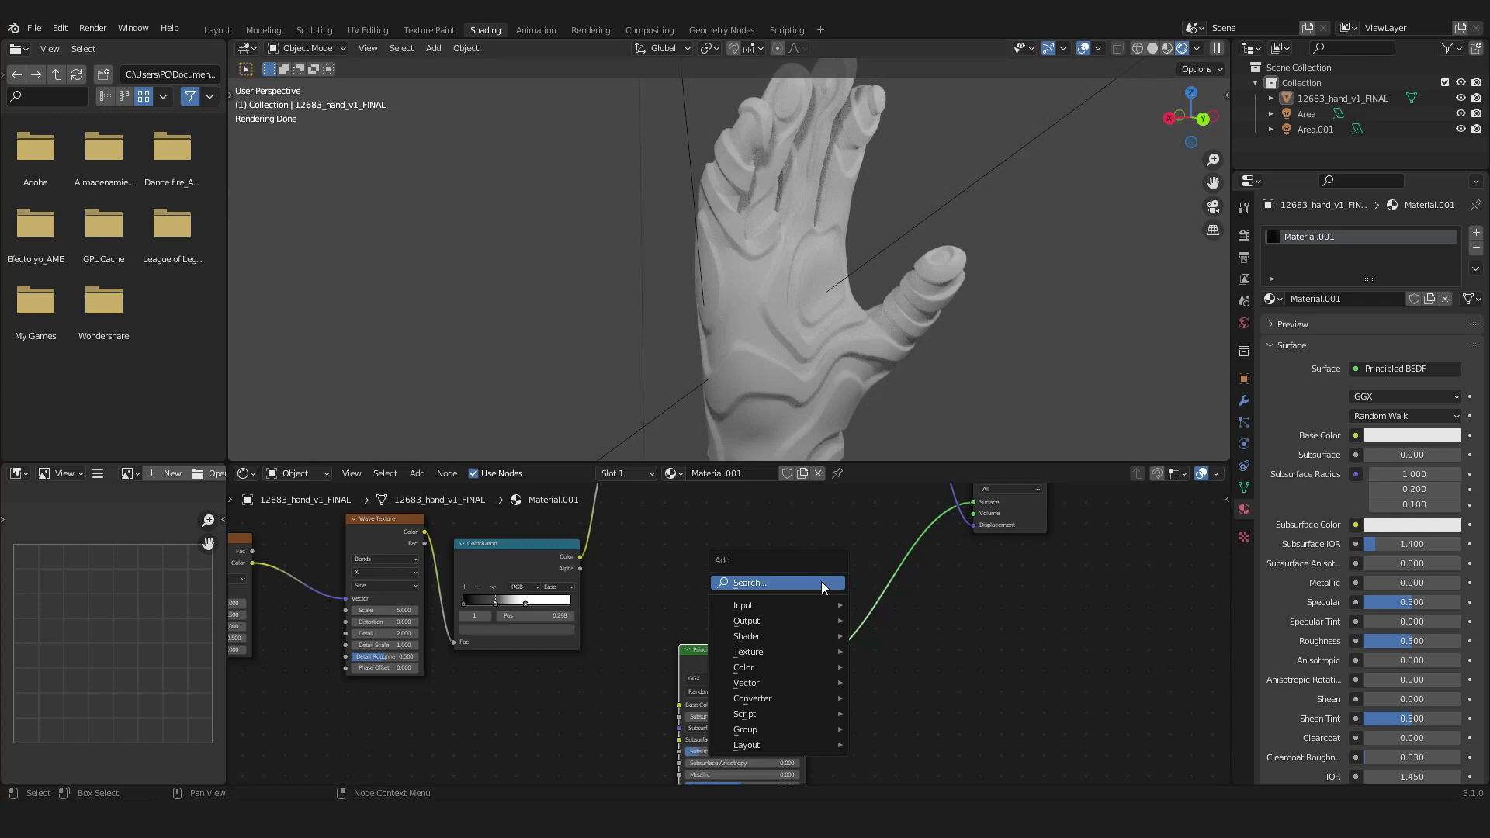
{"action": "left_click", "coordinate": [822, 581]}
{"action": "type", "text": "mix"}
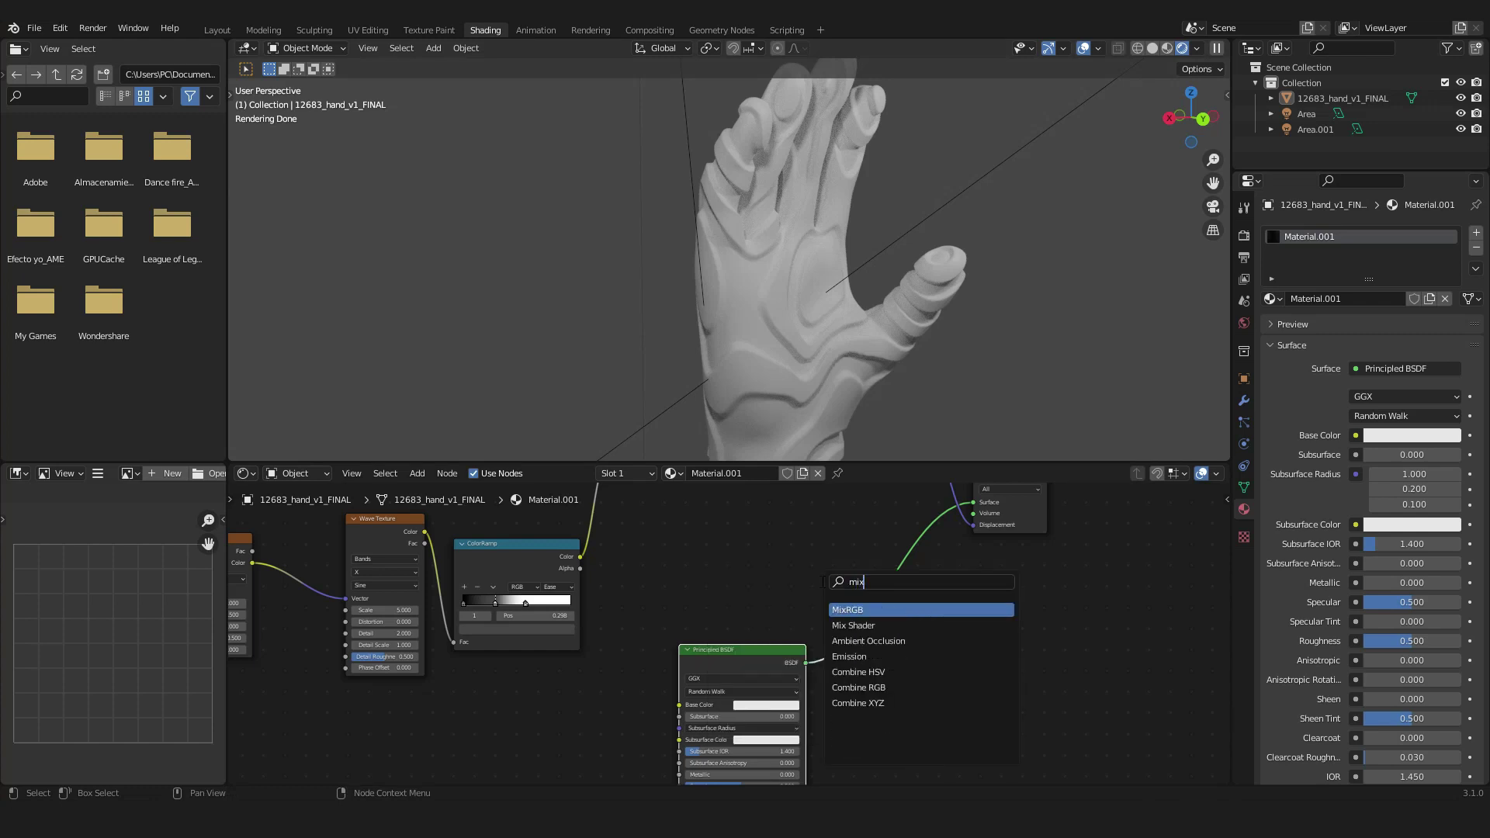
{"action": "key", "text": "Down"}
{"action": "key", "text": "Return"}
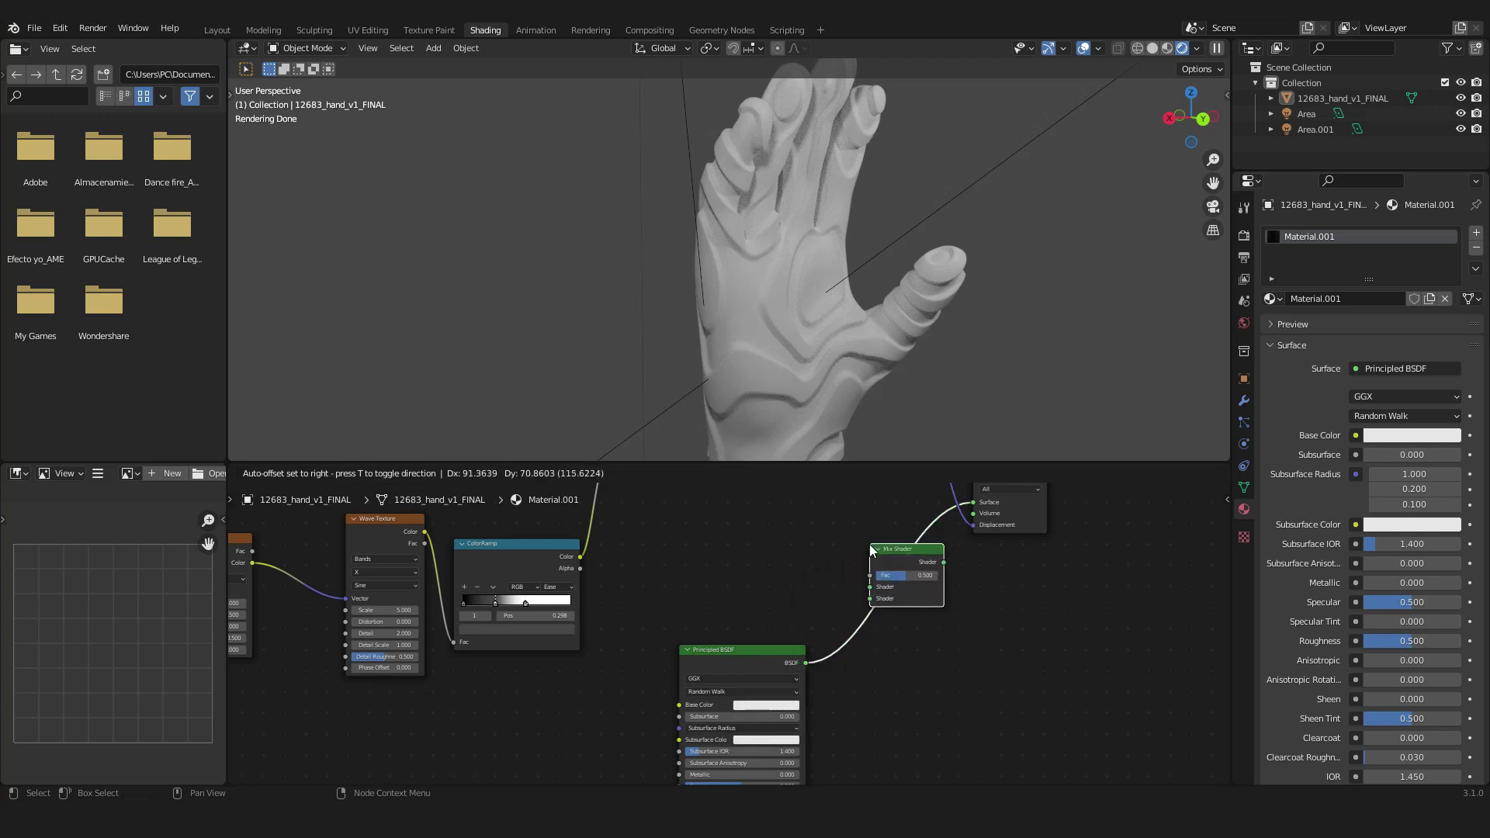
{"action": "left_click", "coordinate": [858, 546]}
{"action": "middle_click_drag", "start_coordinate": [851, 588], "coordinate": [754, 612]}
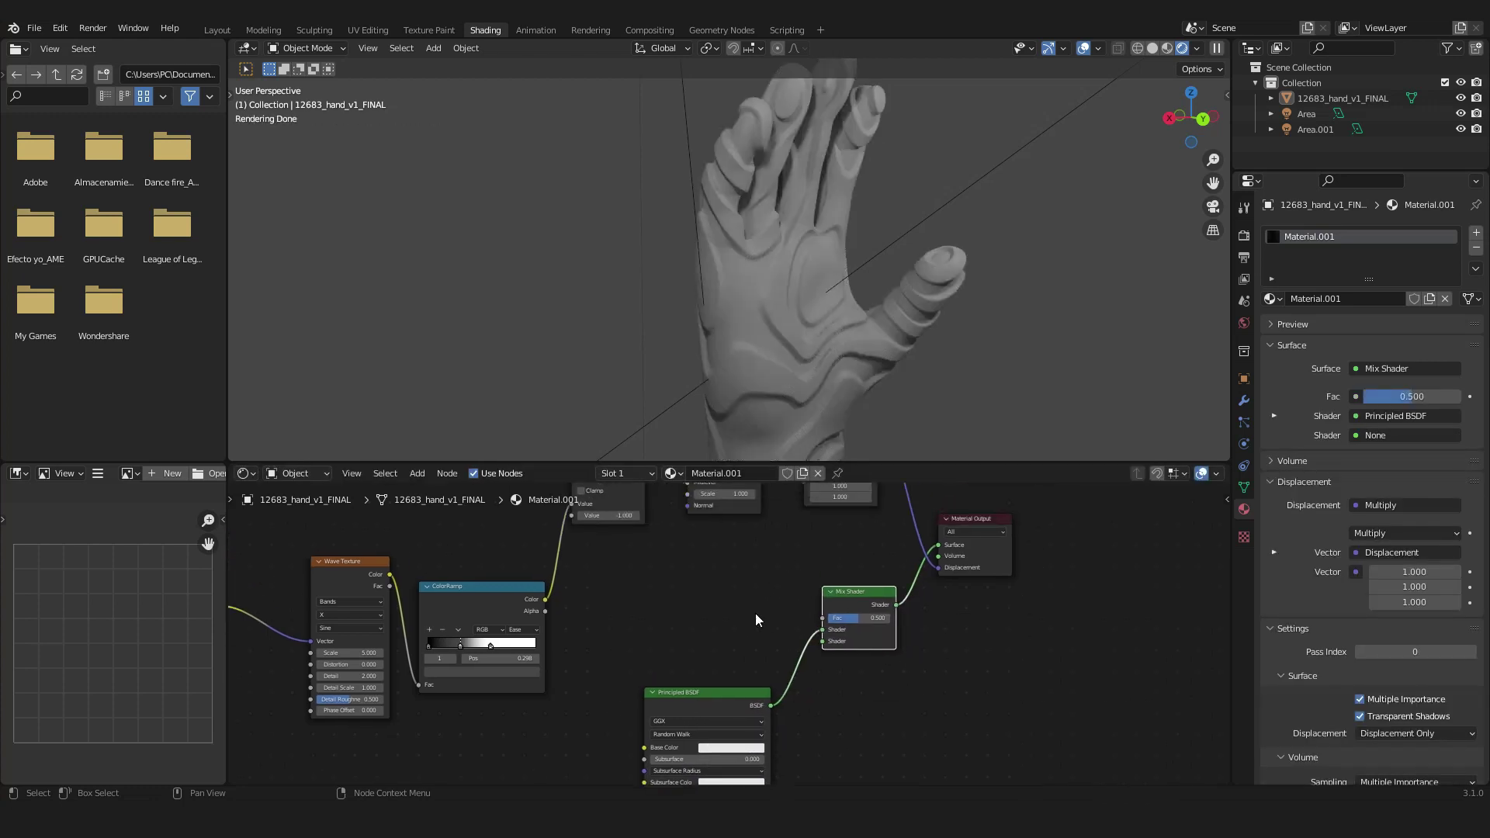
- Add a Glass BSDF node beside the Mix Shader and connect its output to the Mix Shader's second Shader input
{"action": "key", "text": "shift+a"}
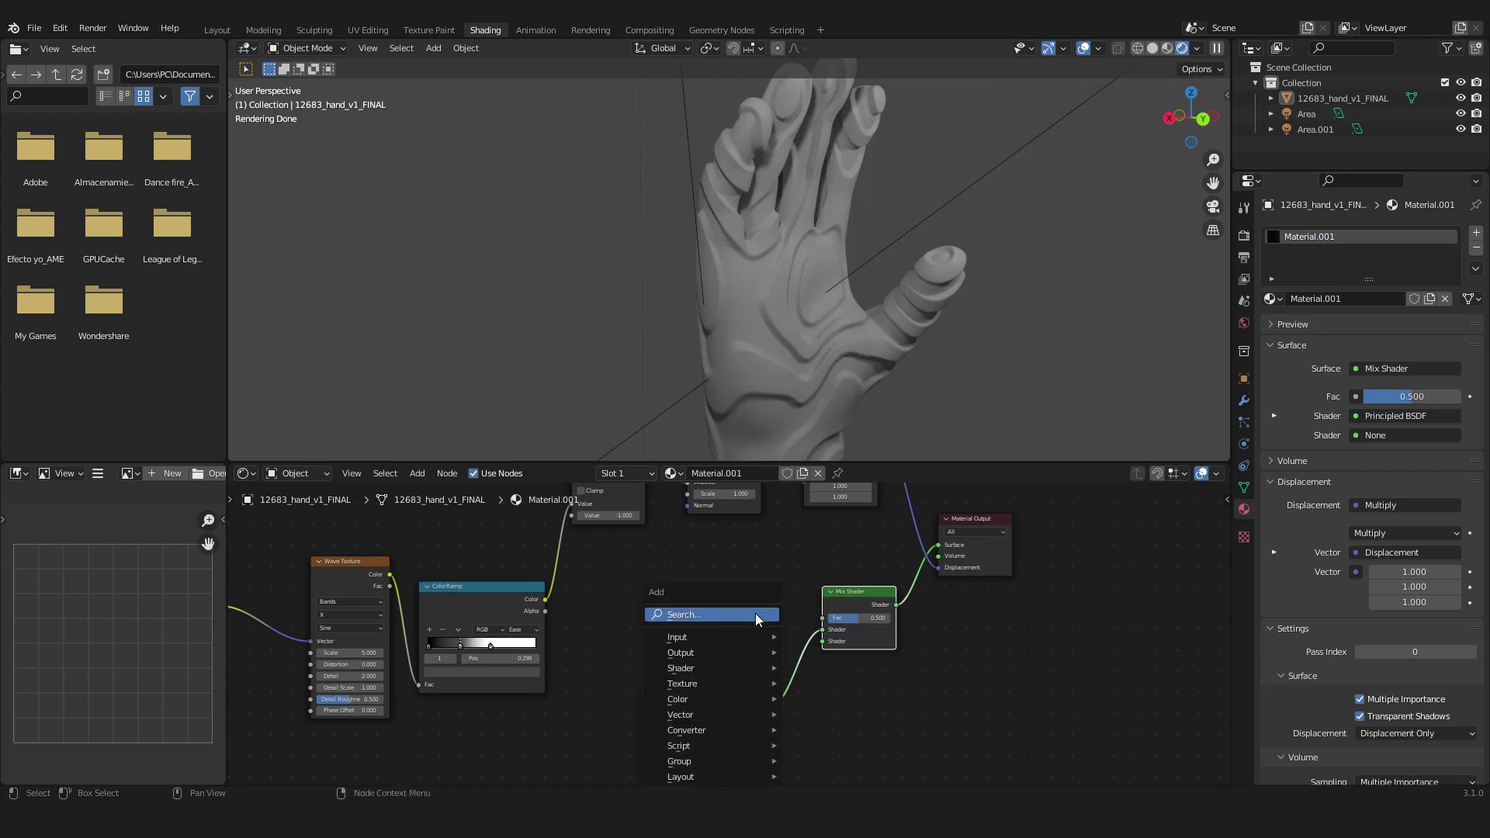
{"action": "key", "text": "g"}
{"action": "left_click", "coordinate": [756, 613]}
{"action": "type", "text": "glass"}
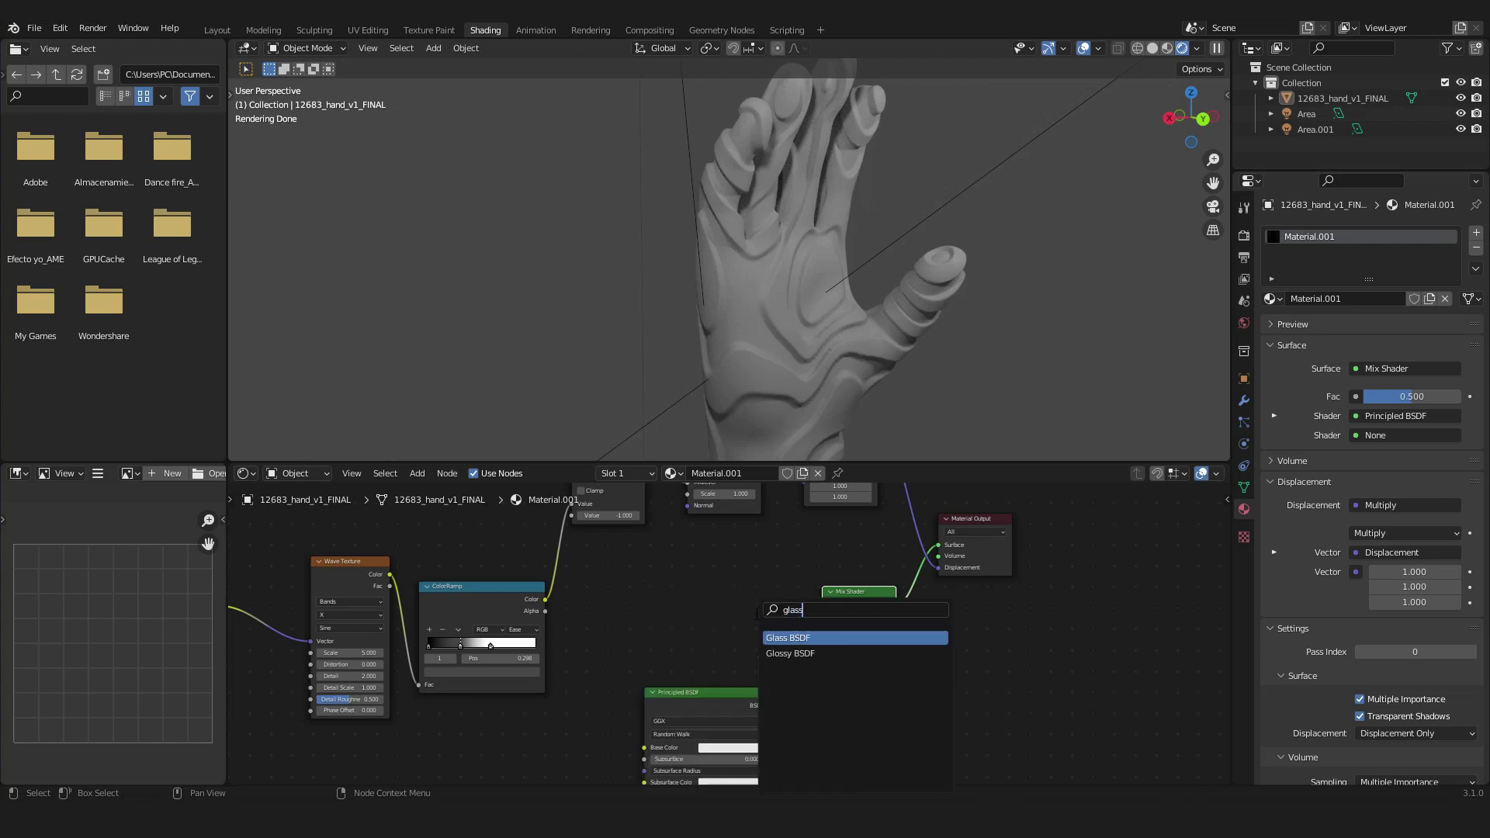
{"action": "key", "text": "Return"}
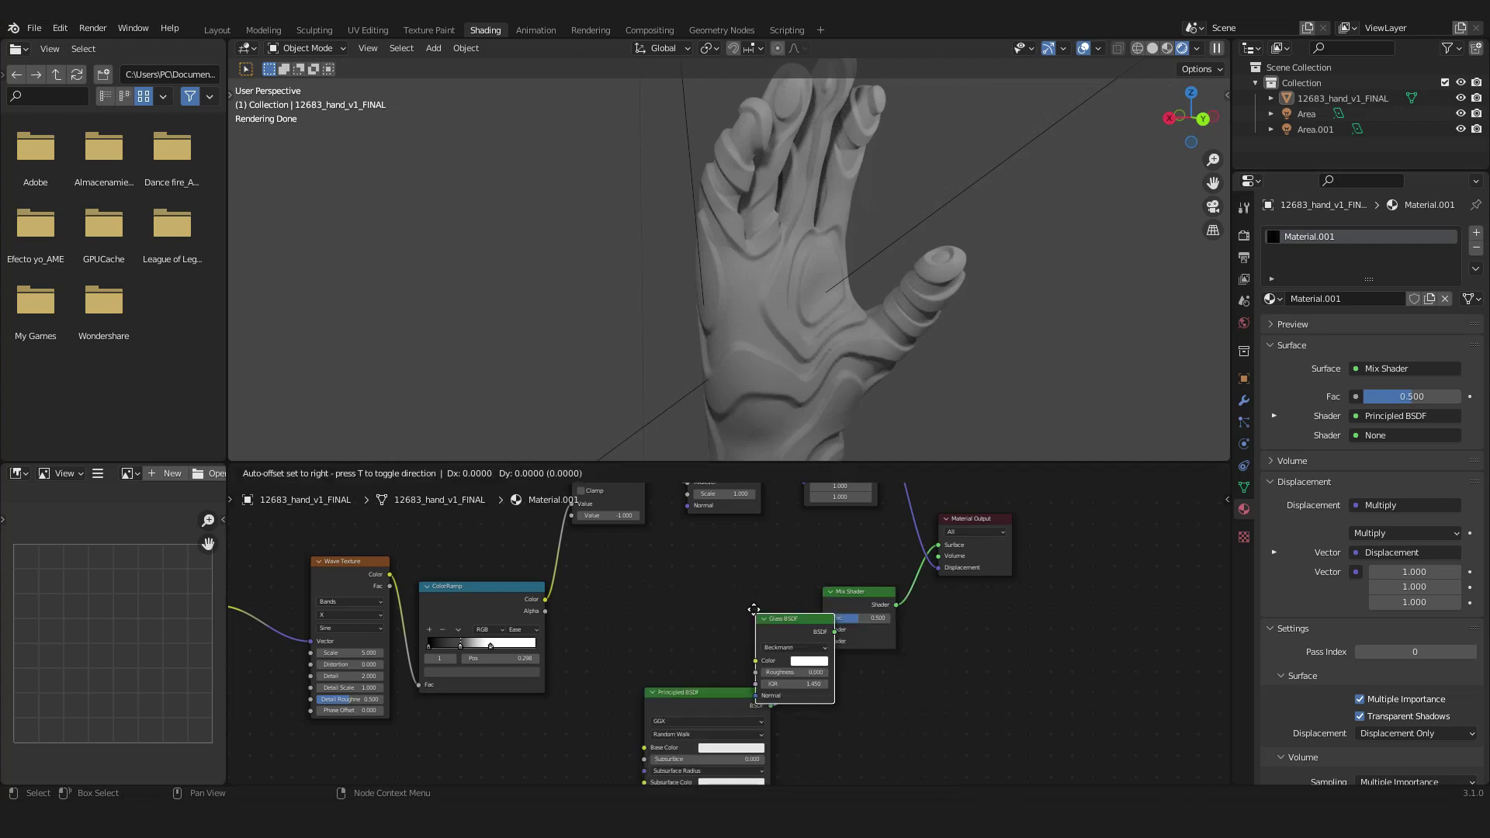
{"action": "left_click", "coordinate": [688, 591]}
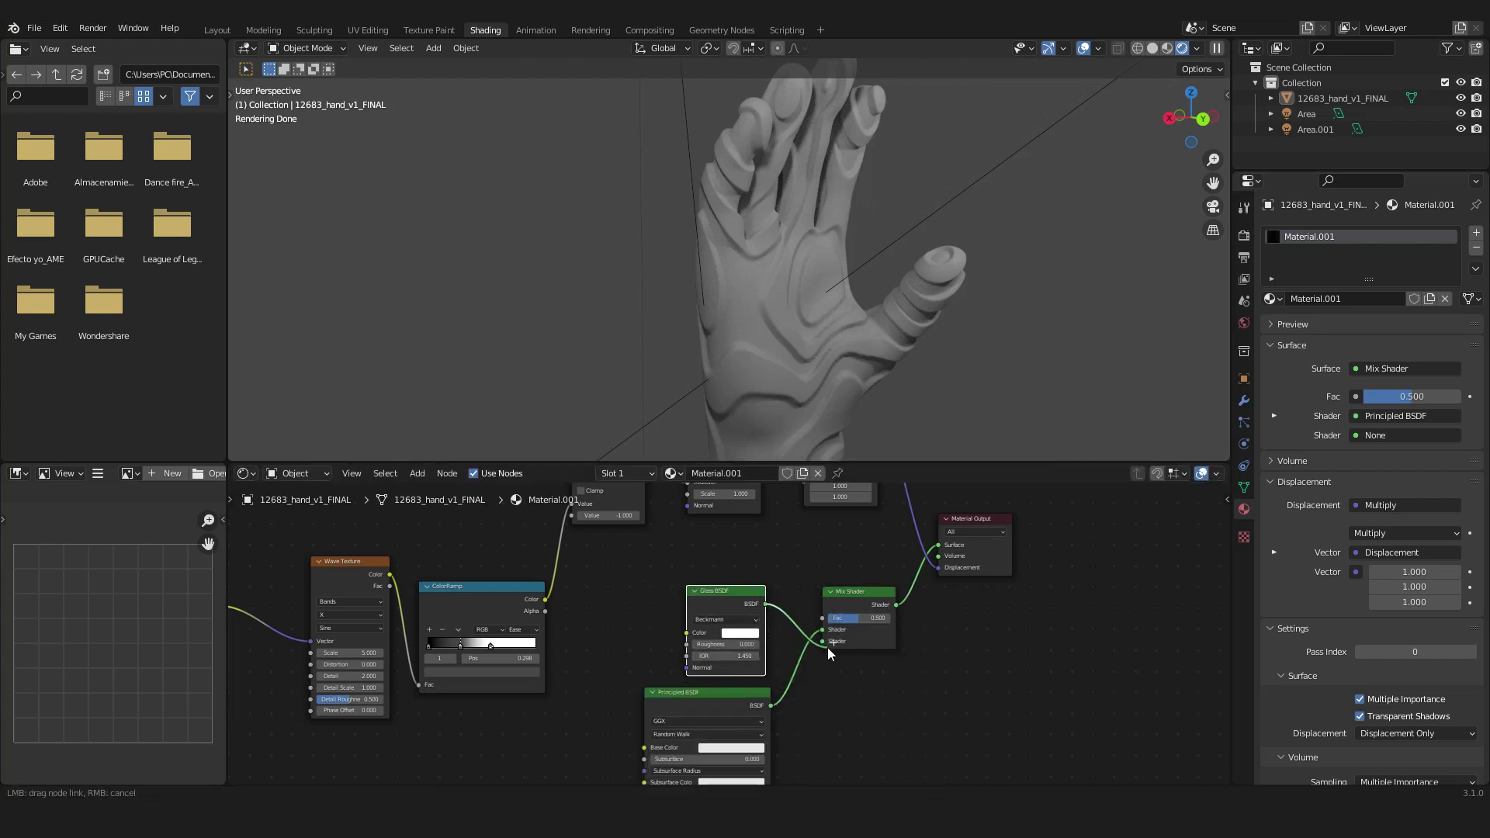
{"action": "left_click_drag", "start_coordinate": [827, 648], "coordinate": [819, 646]}
{"action": "left_click_drag", "start_coordinate": [818, 645], "coordinate": [822, 643]}
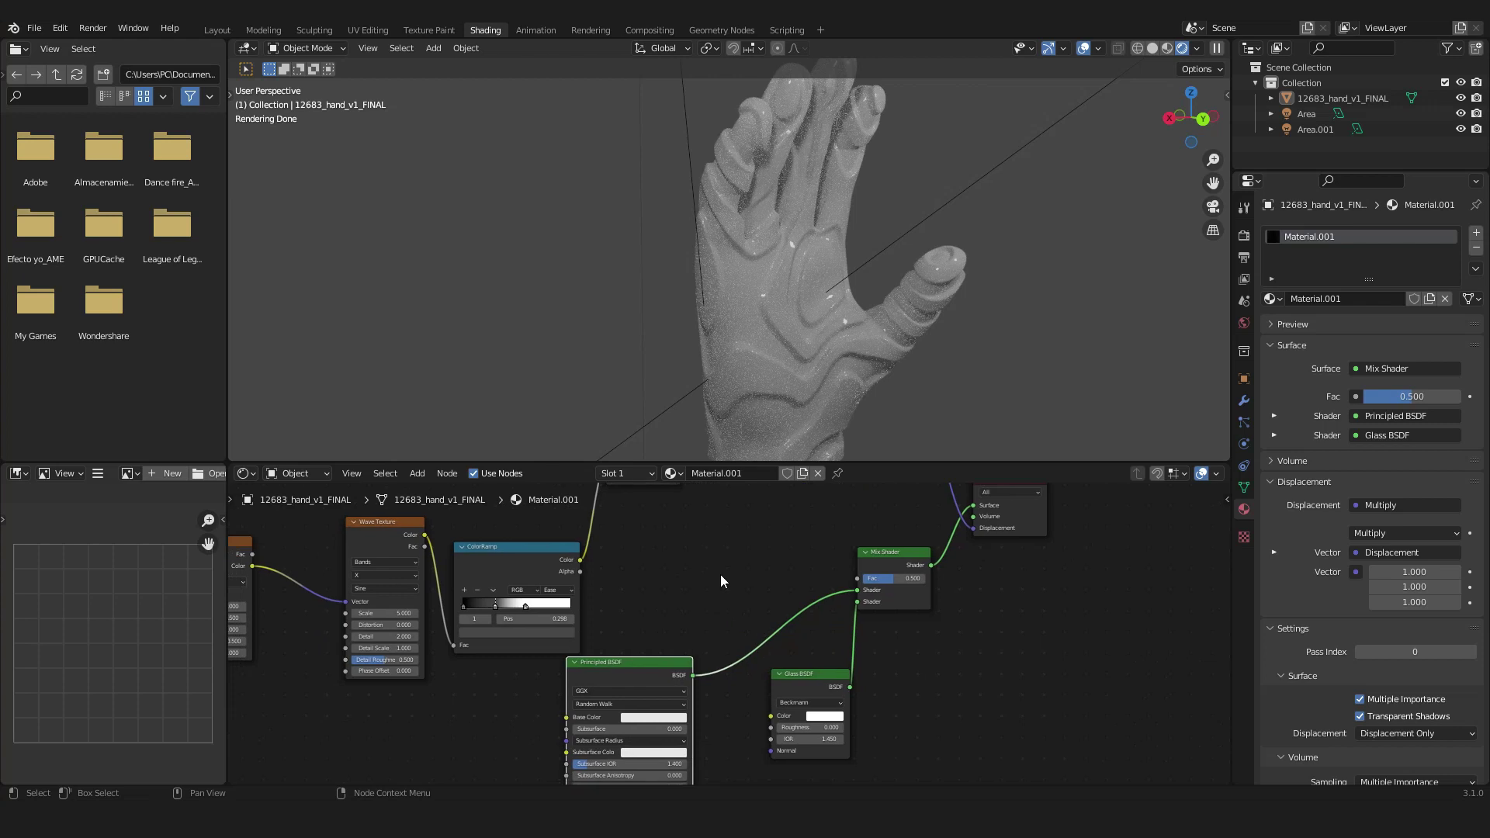
- Shift the Principled BSDF node closer to the Glass BSDF and link the ColorRamp's Color output to the Mix Shader's Fac
{"action": "middle_click_drag", "start_coordinate": [720, 574], "coordinate": [727, 612]}
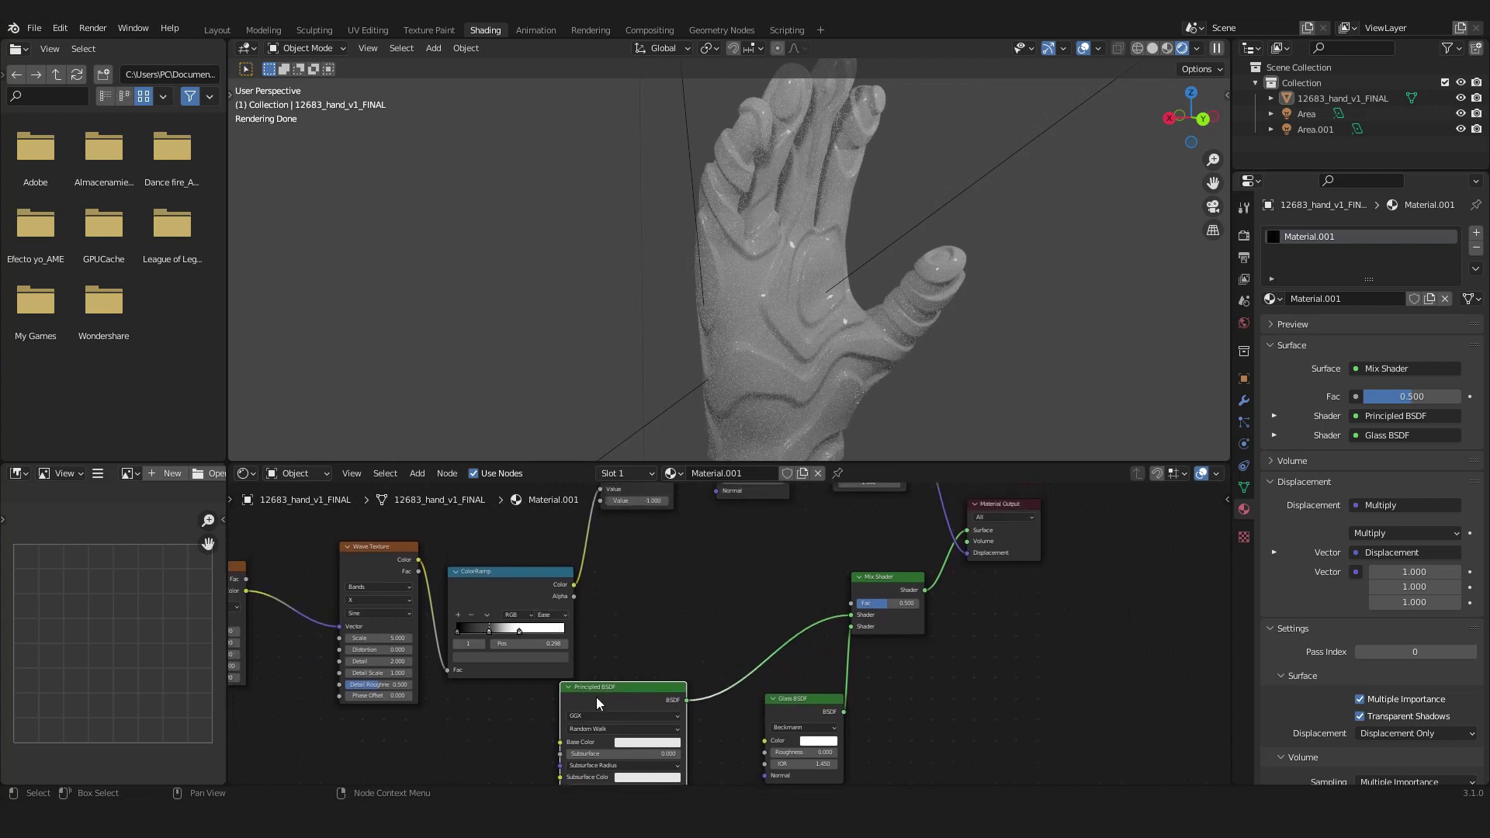
{"action": "left_click_drag", "start_coordinate": [597, 703], "coordinate": [649, 694]}
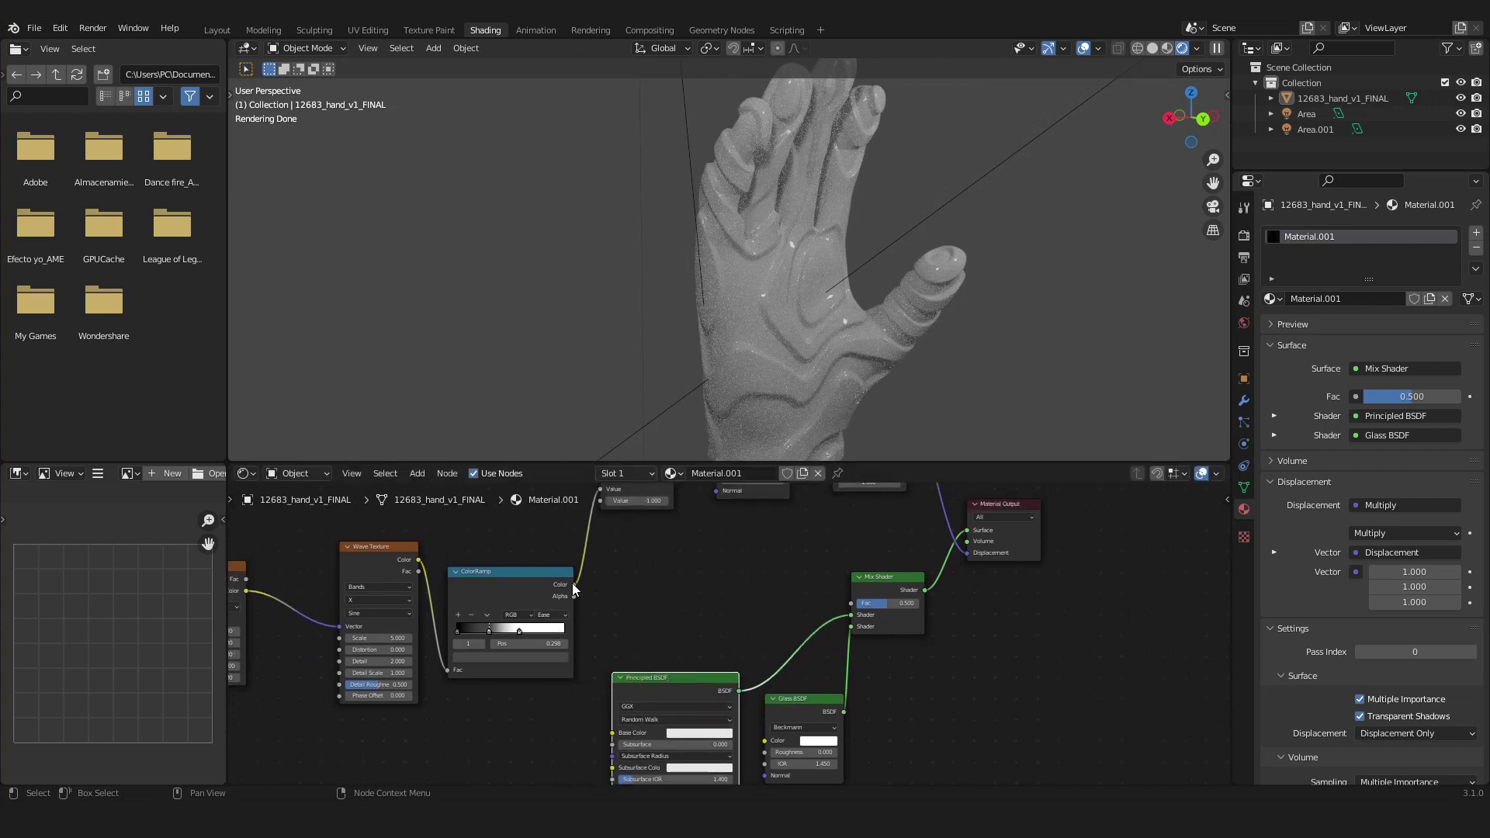
{"action": "left_click_drag", "start_coordinate": [573, 584], "coordinate": [851, 602]}
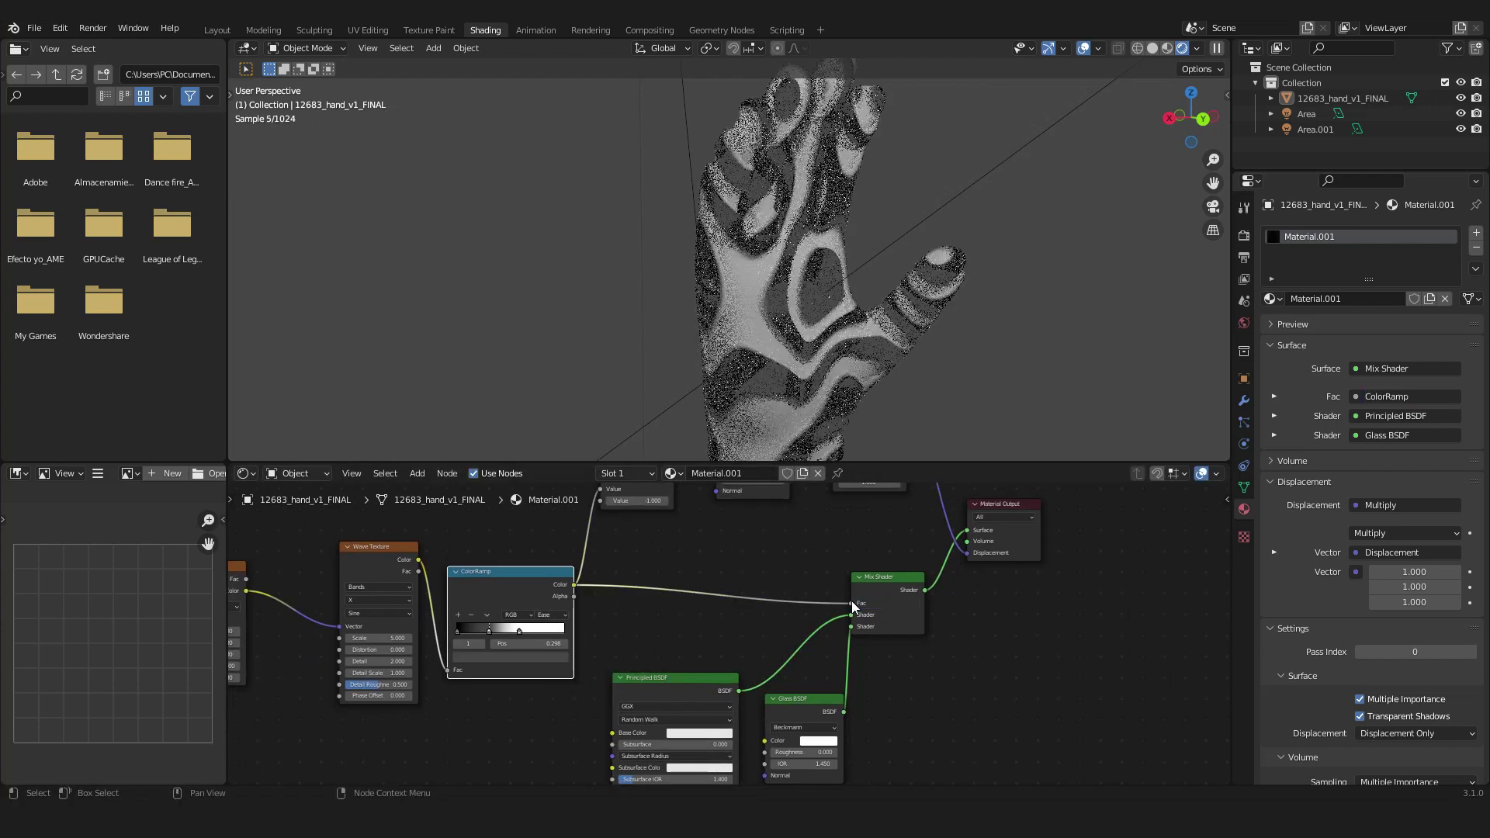
{"action": "middle_click_drag", "start_coordinate": [962, 328], "coordinate": [840, 314]}
{"action": "scroll", "coordinate": [840, 313], "scroll_direction": "up", "scroll_amount": 5}
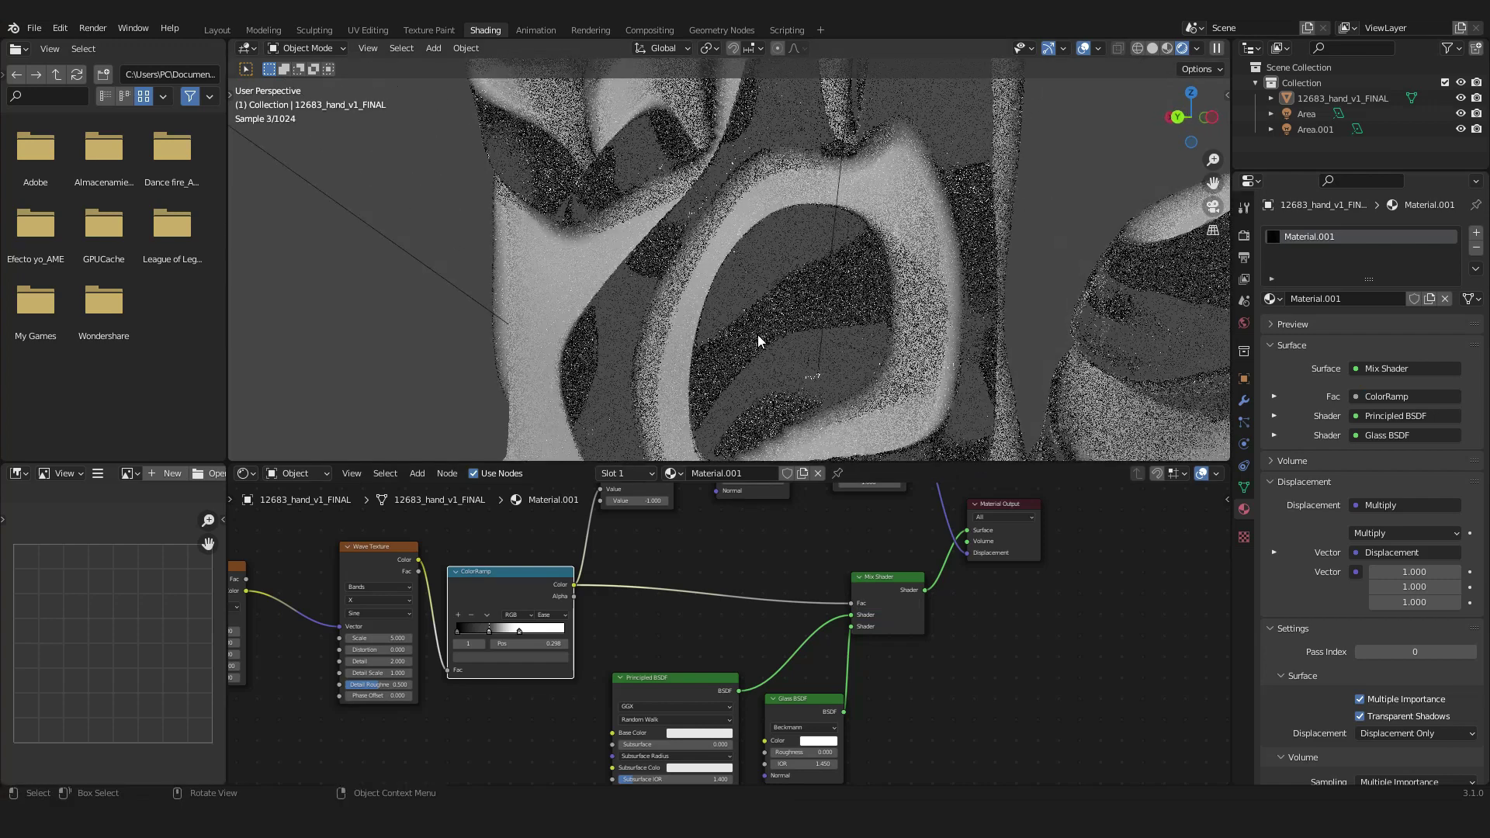
{"action": "middle_click_drag", "start_coordinate": [758, 340], "coordinate": [912, 353]}
{"action": "scroll", "coordinate": [807, 365], "scroll_direction": "down", "scroll_amount": 3}
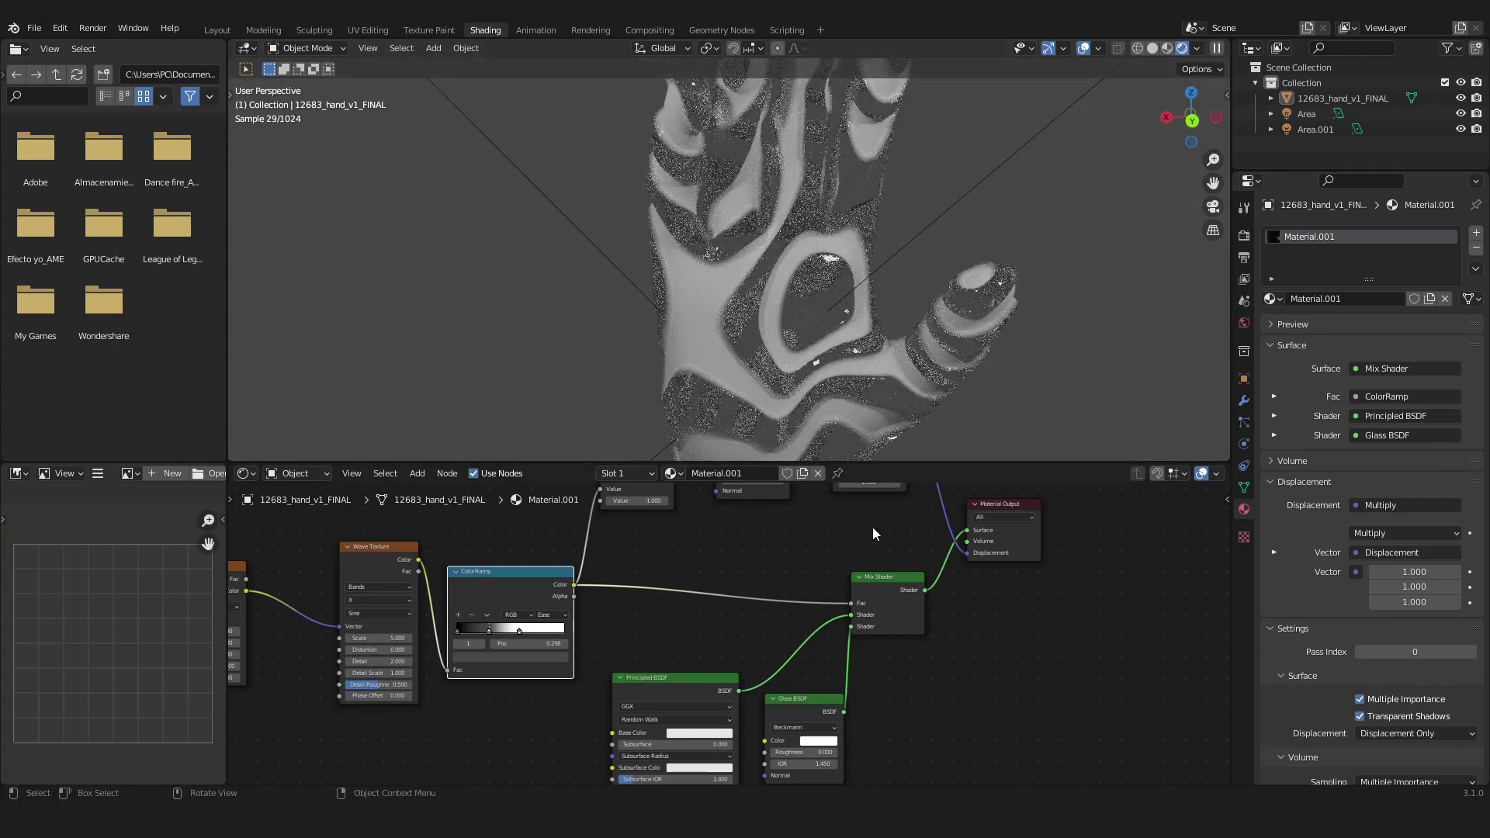
- Swap the Mix Shader's two shader inputs so Glass BSDF comes first and Principled BSDF second, and inspect the hand
{"action": "scroll", "coordinate": [873, 534], "scroll_direction": "up", "scroll_amount": 3}
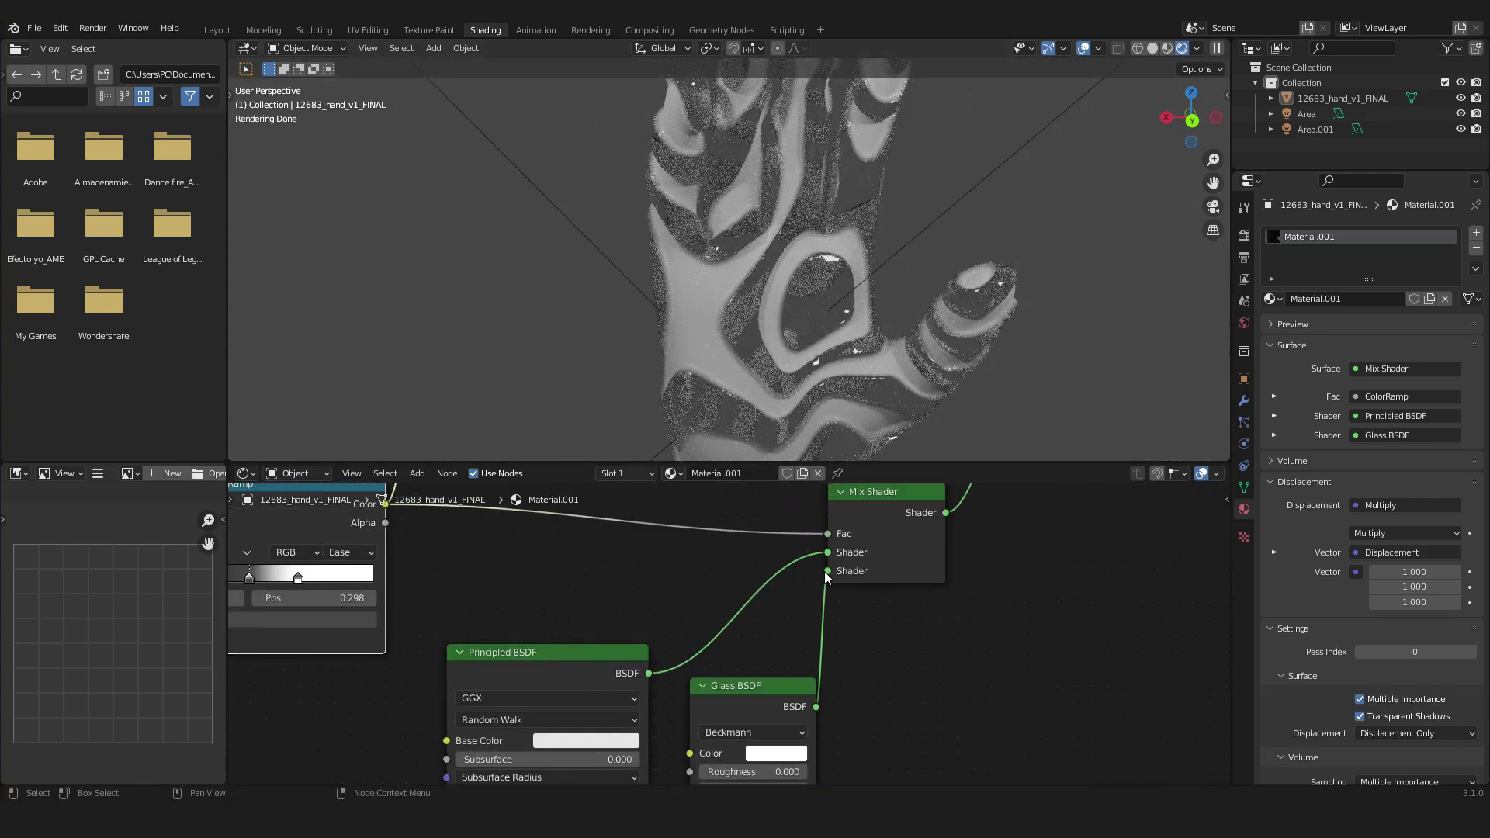
{"action": "mouse_move", "coordinate": [829, 571]}
{"action": "left_mouse_down"}
{"action": "mouse_move", "coordinate": [795, 602]}
{"action": "mouse_move", "coordinate": [832, 548]}
{"action": "left_mouse_up"}
{"action": "middle_click_drag", "start_coordinate": [784, 327], "coordinate": [859, 295]}
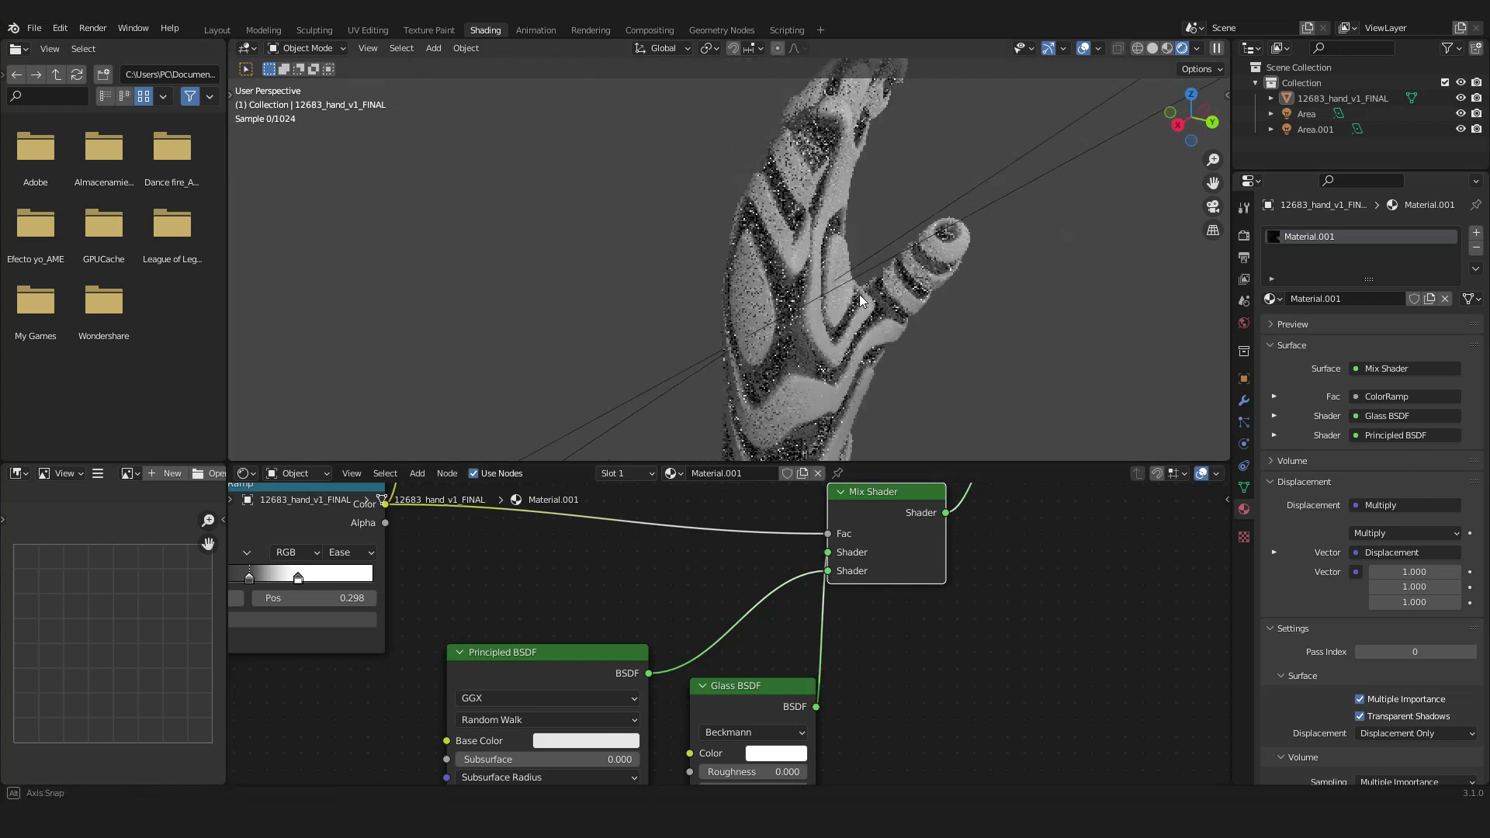
{"action": "scroll", "coordinate": [862, 296], "scroll_direction": "down", "scroll_amount": 2}
{"action": "middle_click_drag", "start_coordinate": [972, 305], "coordinate": [893, 334]}
{"action": "scroll", "coordinate": [787, 292], "scroll_direction": "up", "scroll_amount": 5}
{"action": "scroll", "coordinate": [804, 291], "scroll_direction": "up", "scroll_amount": 3}
{"action": "scroll", "coordinate": [897, 394], "scroll_direction": "down", "scroll_amount": 4}
- Set the Principled BSDF's Roughness to 1.000
{"action": "middle_click_drag", "start_coordinate": [718, 676], "coordinate": [834, 557]}
{"action": "scroll", "coordinate": [885, 550], "scroll_direction": "up", "scroll_amount": 2}
{"action": "middle_click_drag", "start_coordinate": [739, 701], "coordinate": [780, 596]}
{"action": "scroll", "coordinate": [824, 652], "scroll_direction": "down", "scroll_amount": 5}
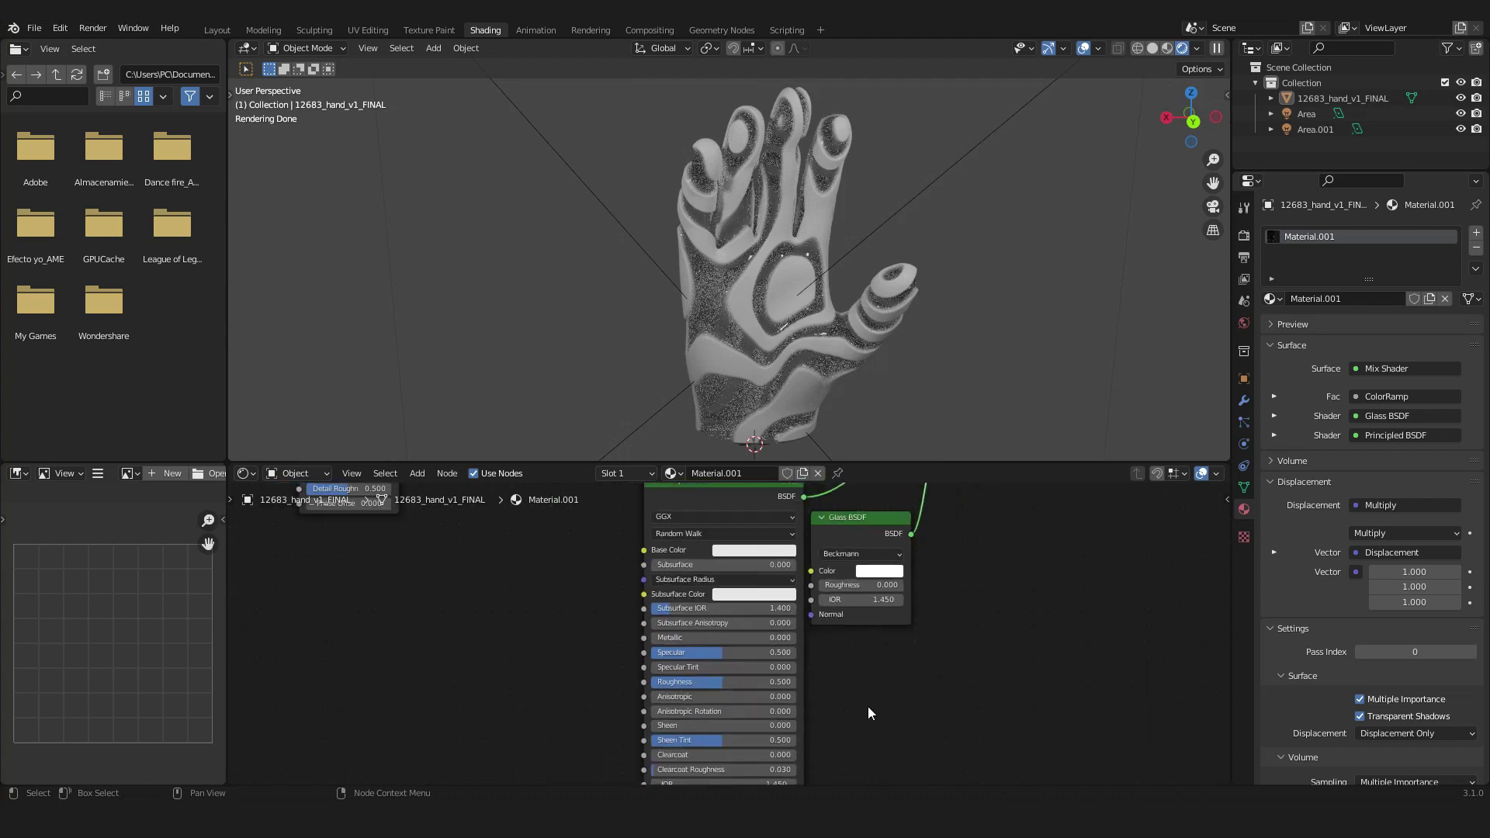
{"action": "middle_click_drag", "start_coordinate": [869, 707], "coordinate": [865, 584]}
{"action": "middle_click_drag", "start_coordinate": [864, 634], "coordinate": [854, 714]}
{"action": "scroll", "coordinate": [862, 692], "scroll_direction": "up", "scroll_amount": 3}
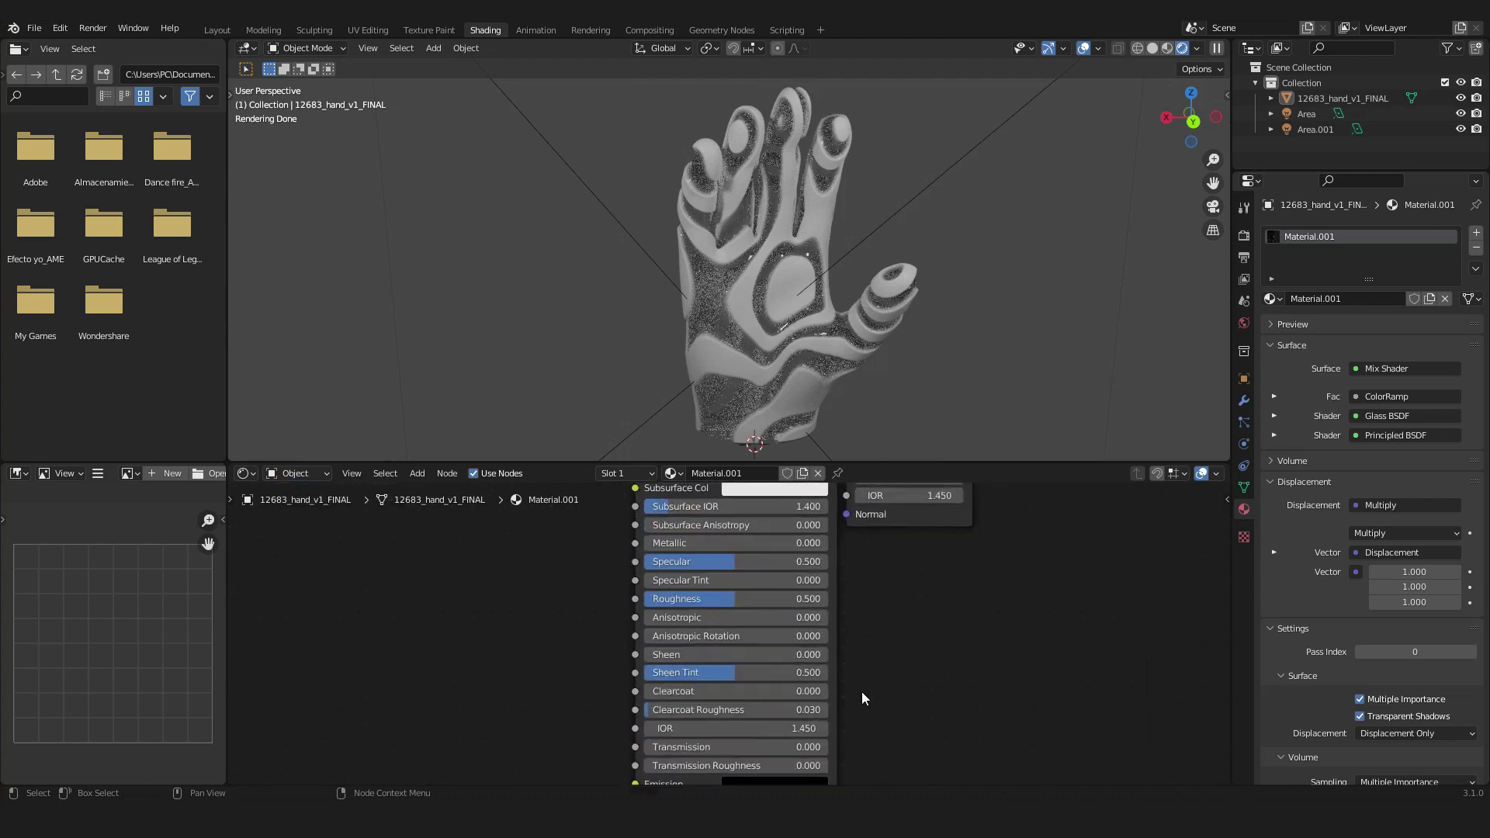
{"action": "middle_click_drag", "start_coordinate": [915, 606], "coordinate": [869, 656]}
{"action": "scroll", "coordinate": [949, 719], "scroll_direction": "down", "scroll_amount": 2}
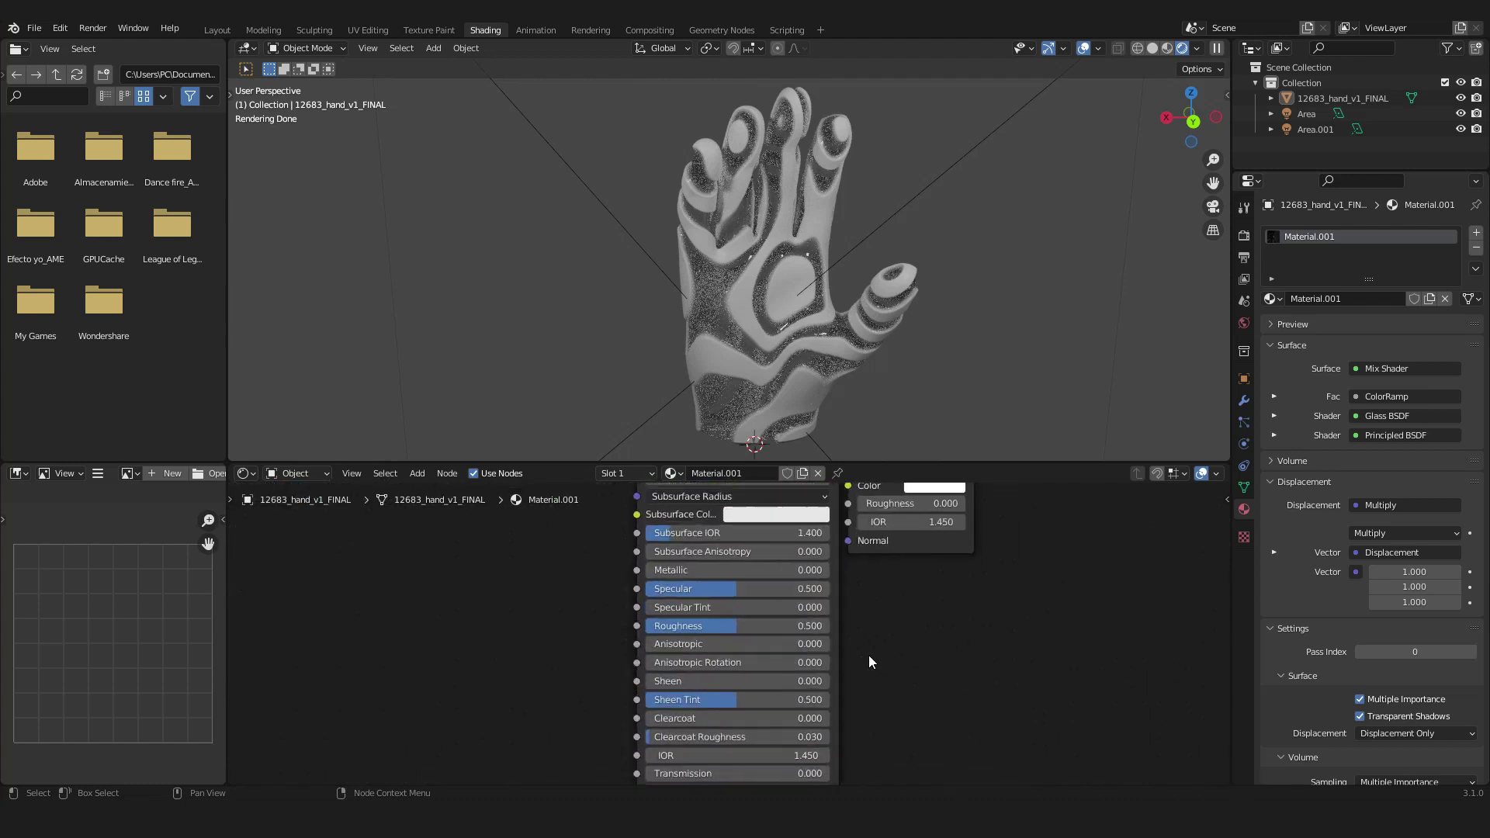
{"action": "scroll", "coordinate": [869, 655], "scroll_direction": "up", "scroll_amount": 2}
{"action": "left_click_drag", "start_coordinate": [695, 625], "coordinate": [859, 628]}
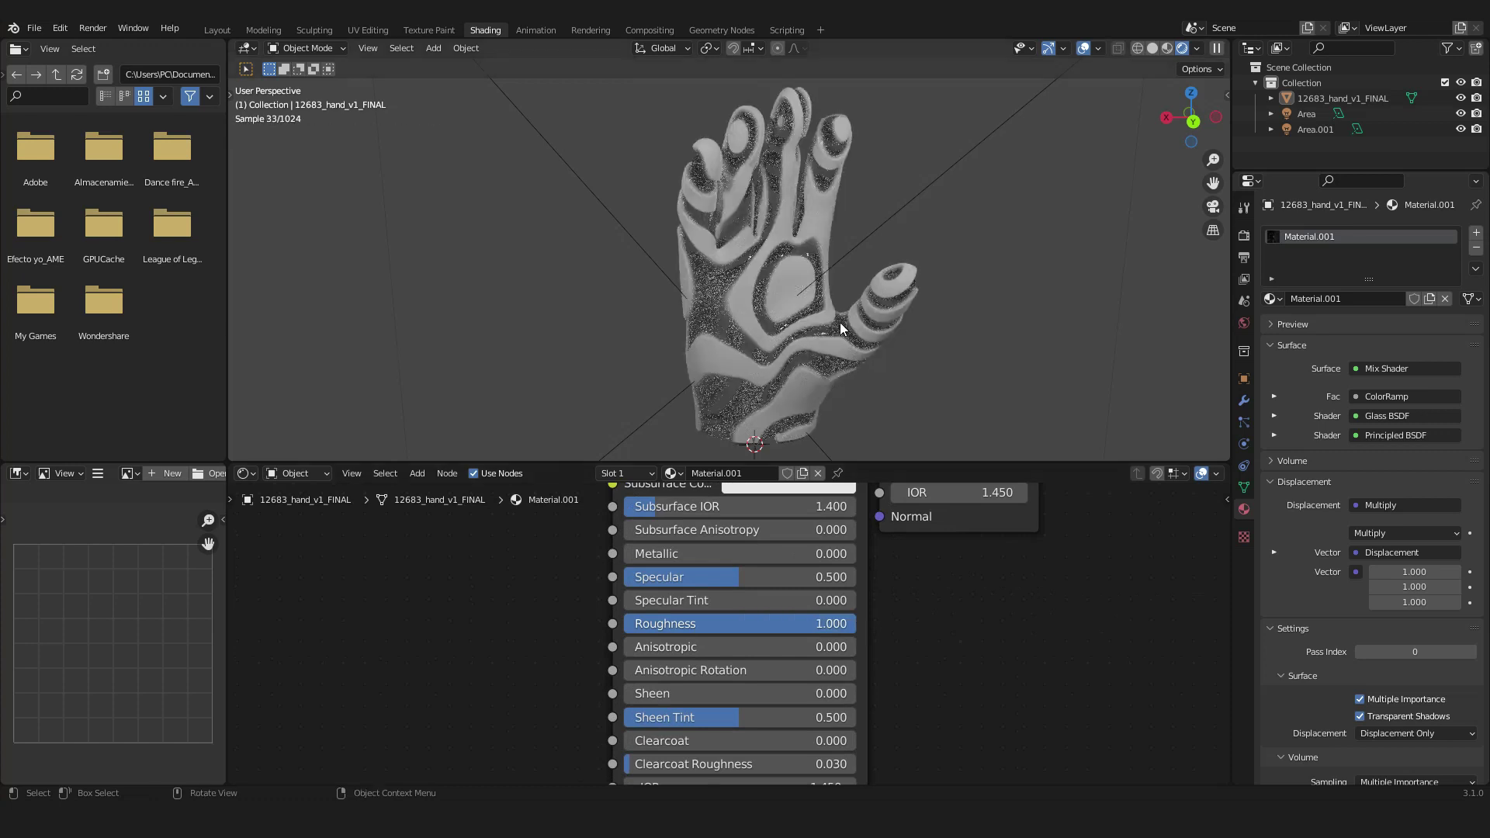
{"action": "scroll", "coordinate": [882, 332], "scroll_direction": "up", "scroll_amount": 5}
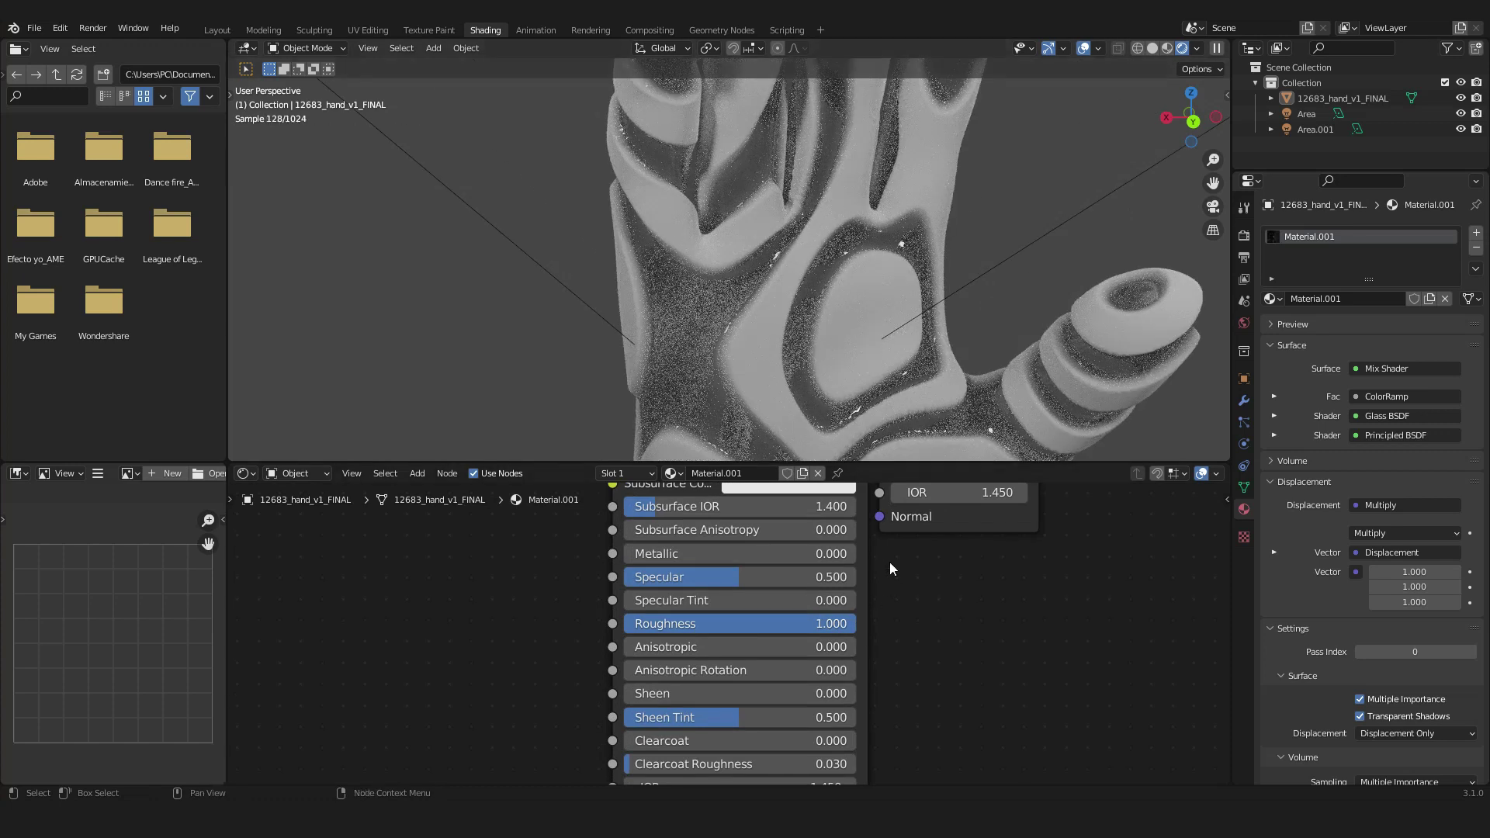
- Set the Principled BSDF's Base Color to black
{"action": "middle_click_drag", "start_coordinate": [892, 563], "coordinate": [929, 728]}
{"action": "scroll", "coordinate": [930, 728], "scroll_direction": "down", "scroll_amount": 4}
{"action": "middle_click_drag", "start_coordinate": [1068, 683], "coordinate": [972, 693]}
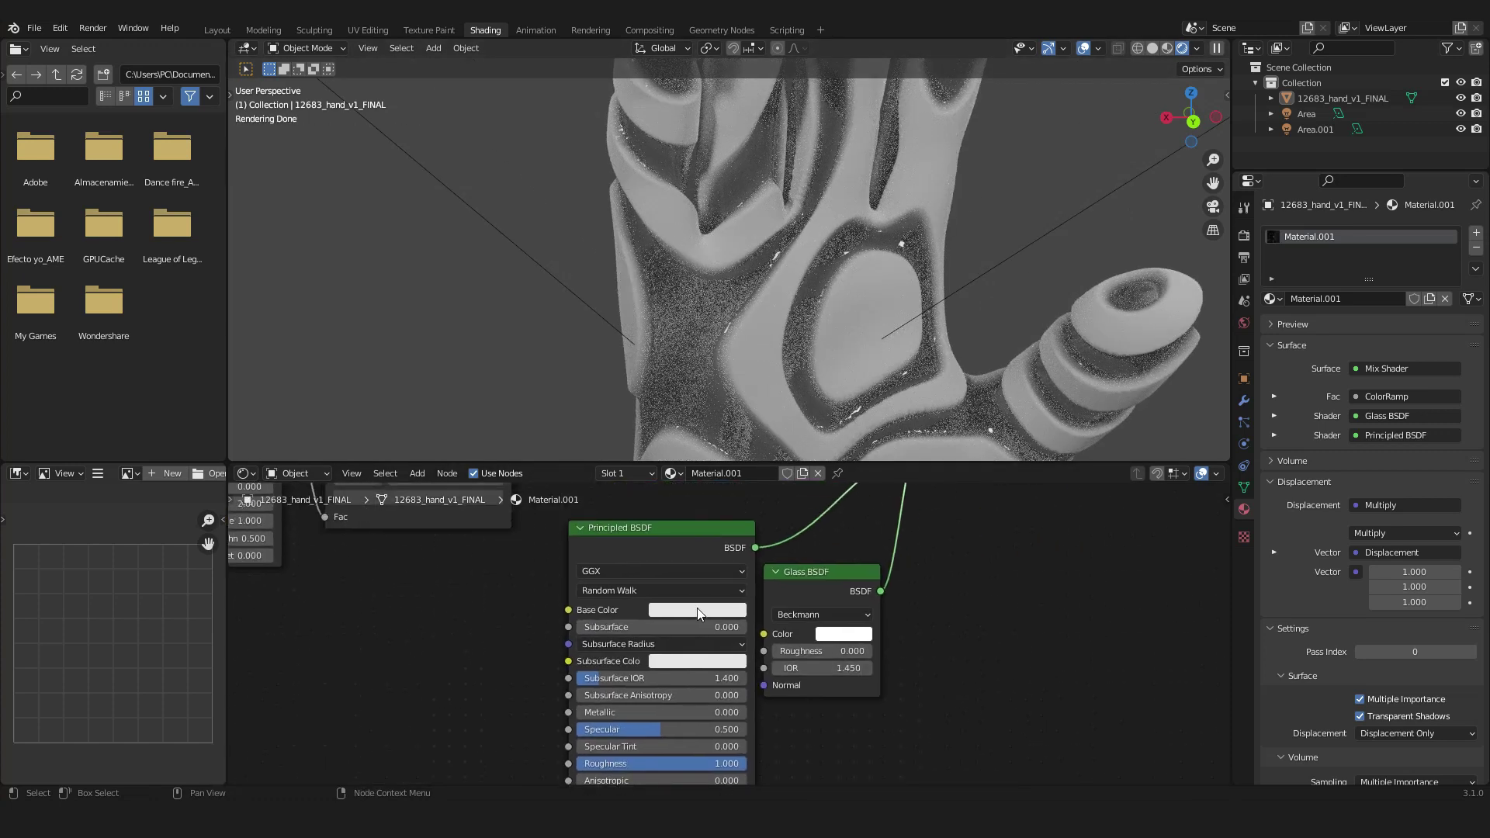
{"action": "left_click", "coordinate": [697, 610]}
{"action": "left_click_drag", "start_coordinate": [786, 448], "coordinate": [789, 502]}
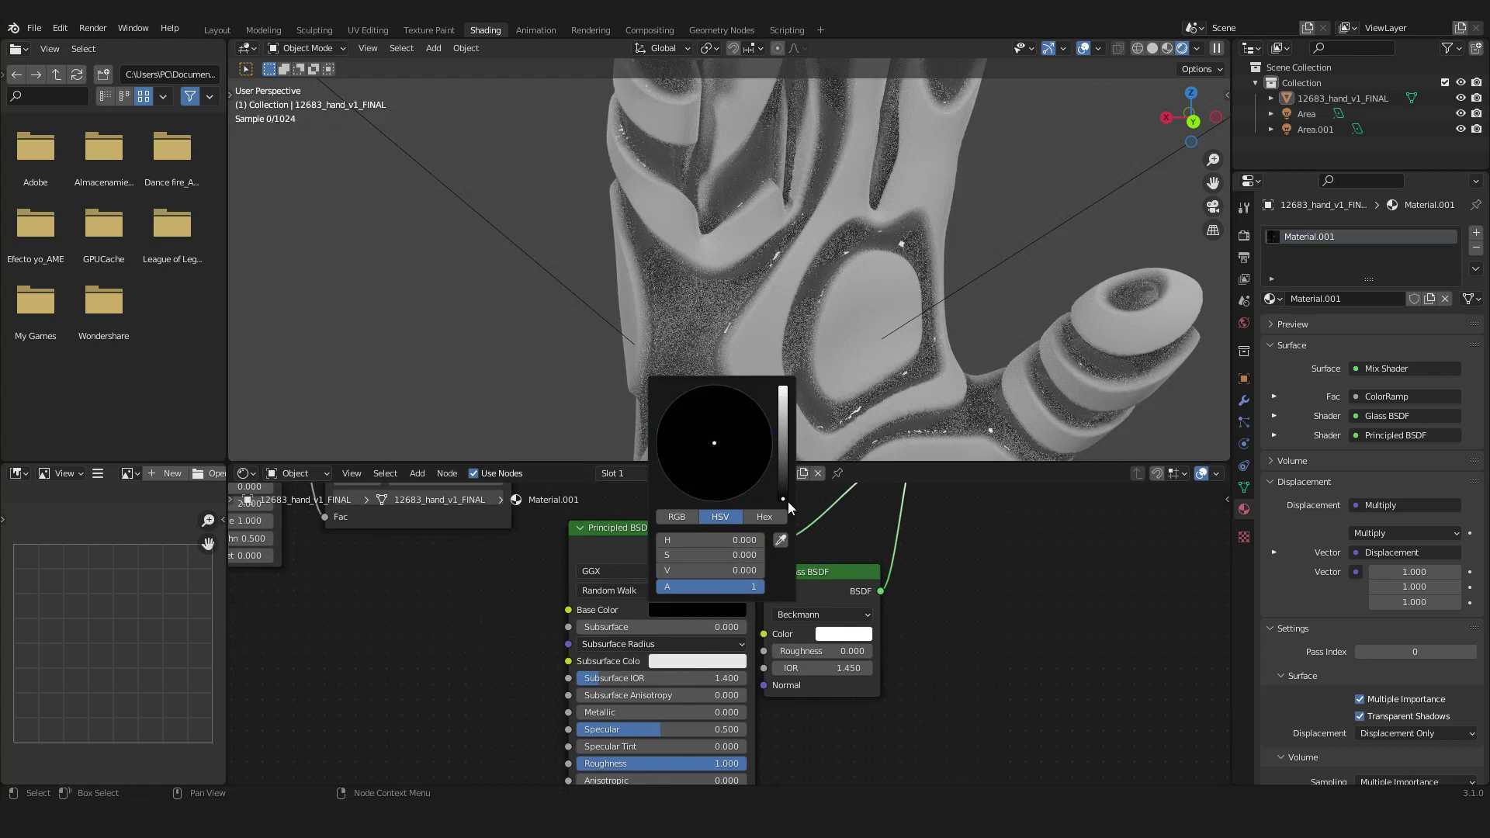
- Color the Glass BSDF hot pink and set its Roughness to 0.338
{"action": "scroll", "coordinate": [846, 589], "scroll_direction": "up", "scroll_amount": 3}
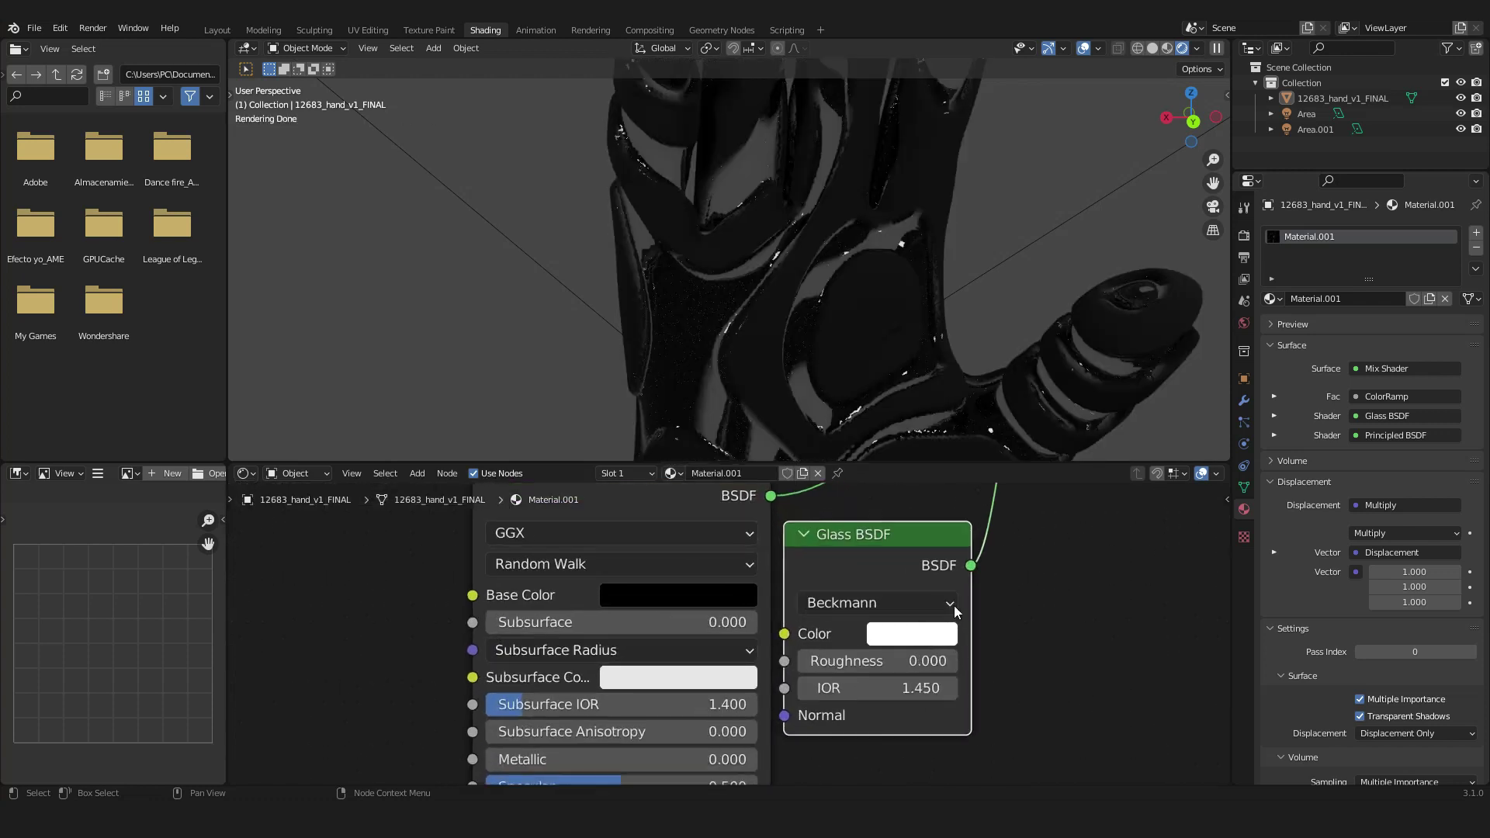
{"action": "left_click", "coordinate": [780, 647]}
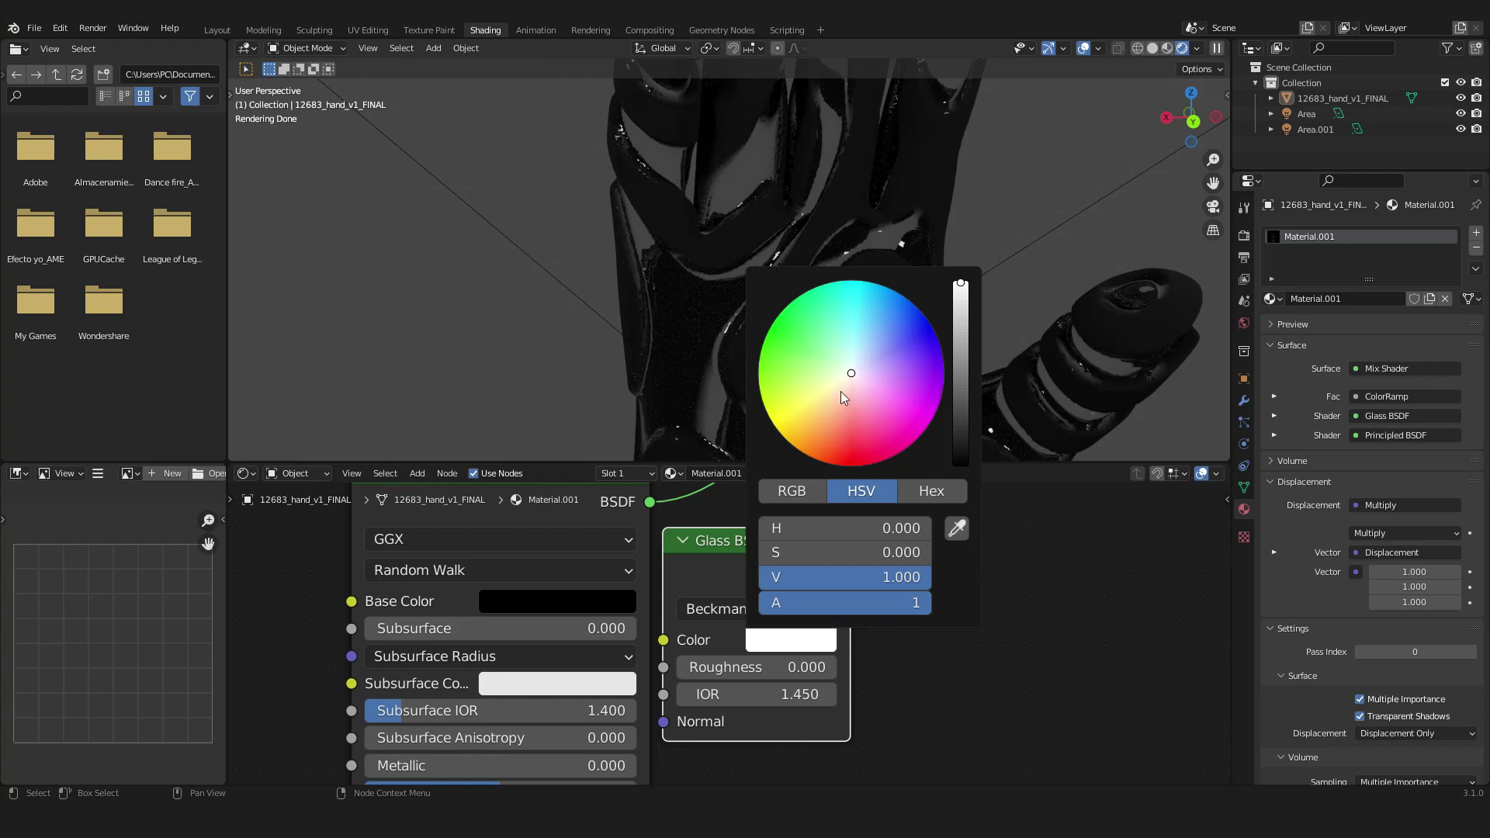
{"action": "left_click_drag", "start_coordinate": [851, 376], "coordinate": [870, 465]}
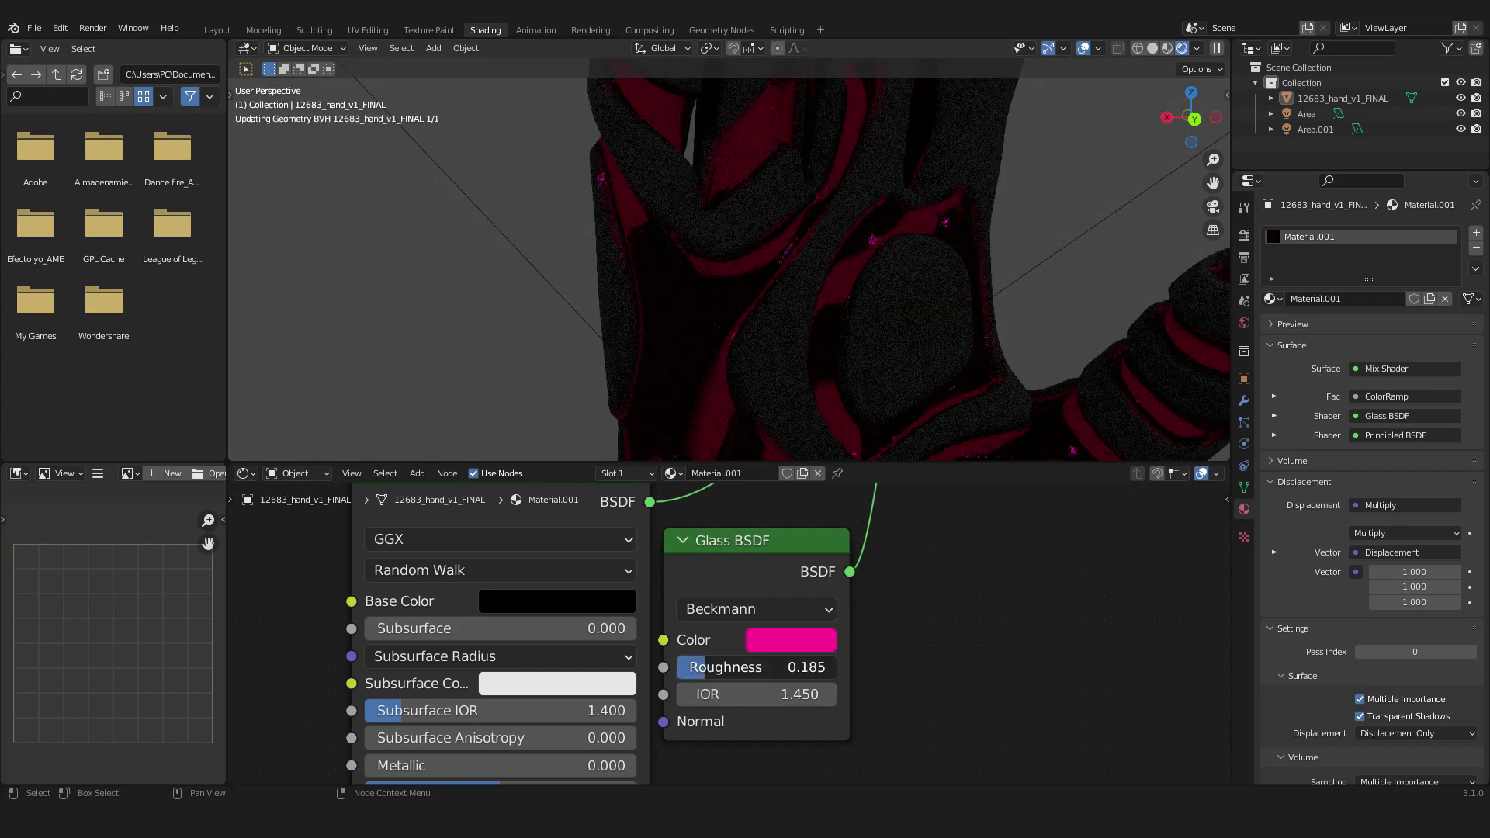
{"action": "left_click_drag", "start_coordinate": [720, 666], "coordinate": [730, 667]}
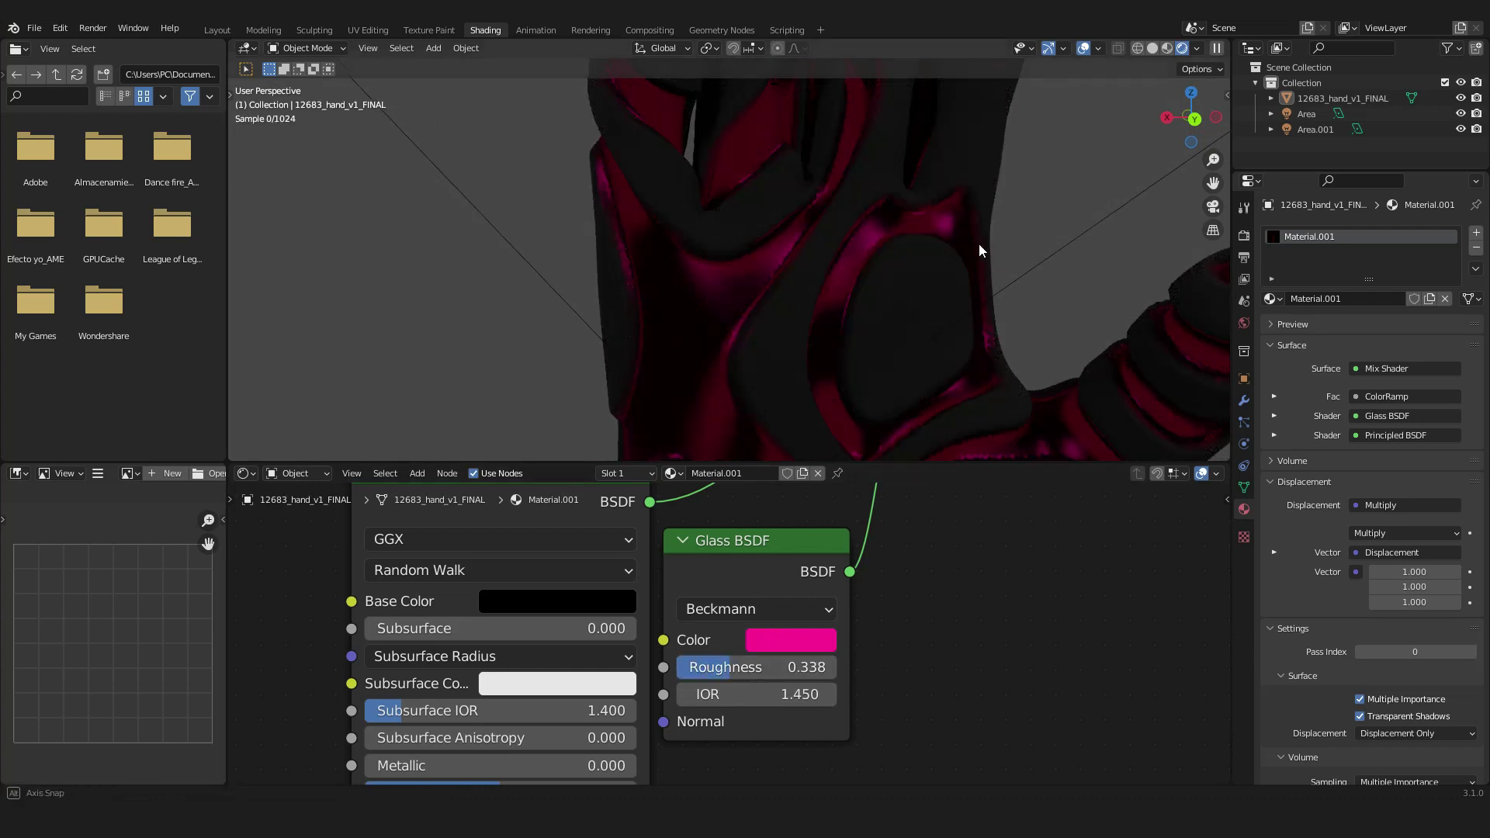
{"action": "scroll", "coordinate": [932, 246], "scroll_direction": "down", "scroll_amount": 4}
{"action": "middle_click_drag", "start_coordinate": [781, 297], "coordinate": [854, 341]}
{"action": "scroll", "coordinate": [663, 577], "scroll_direction": "down", "scroll_amount": 3}
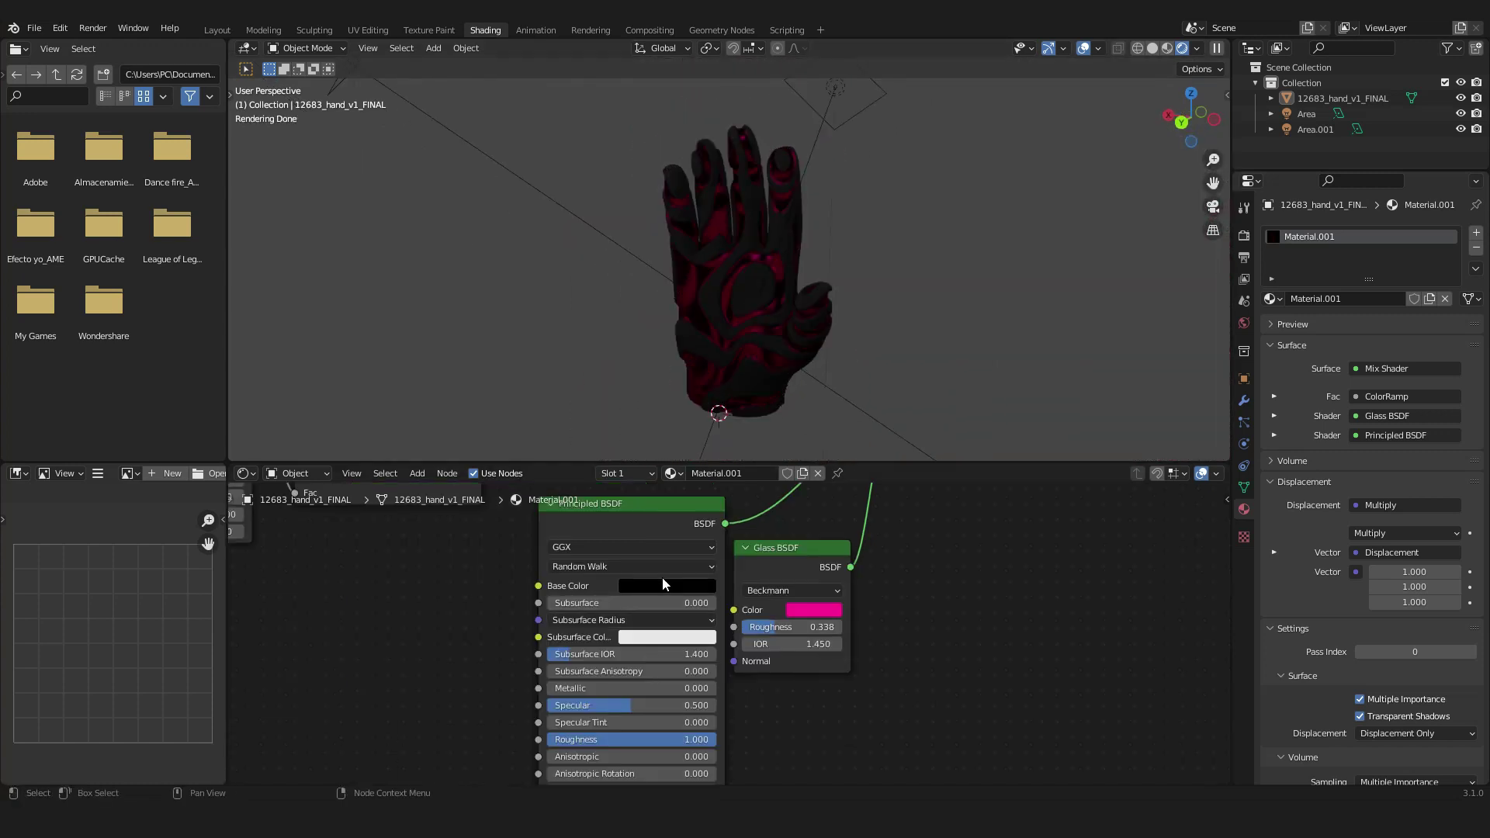
- Set the Principled BSDF's Base Color to white and check the hand up close
{"action": "left_click", "coordinate": [660, 585]}
{"action": "left_click_drag", "start_coordinate": [752, 474], "coordinate": [752, 361]}
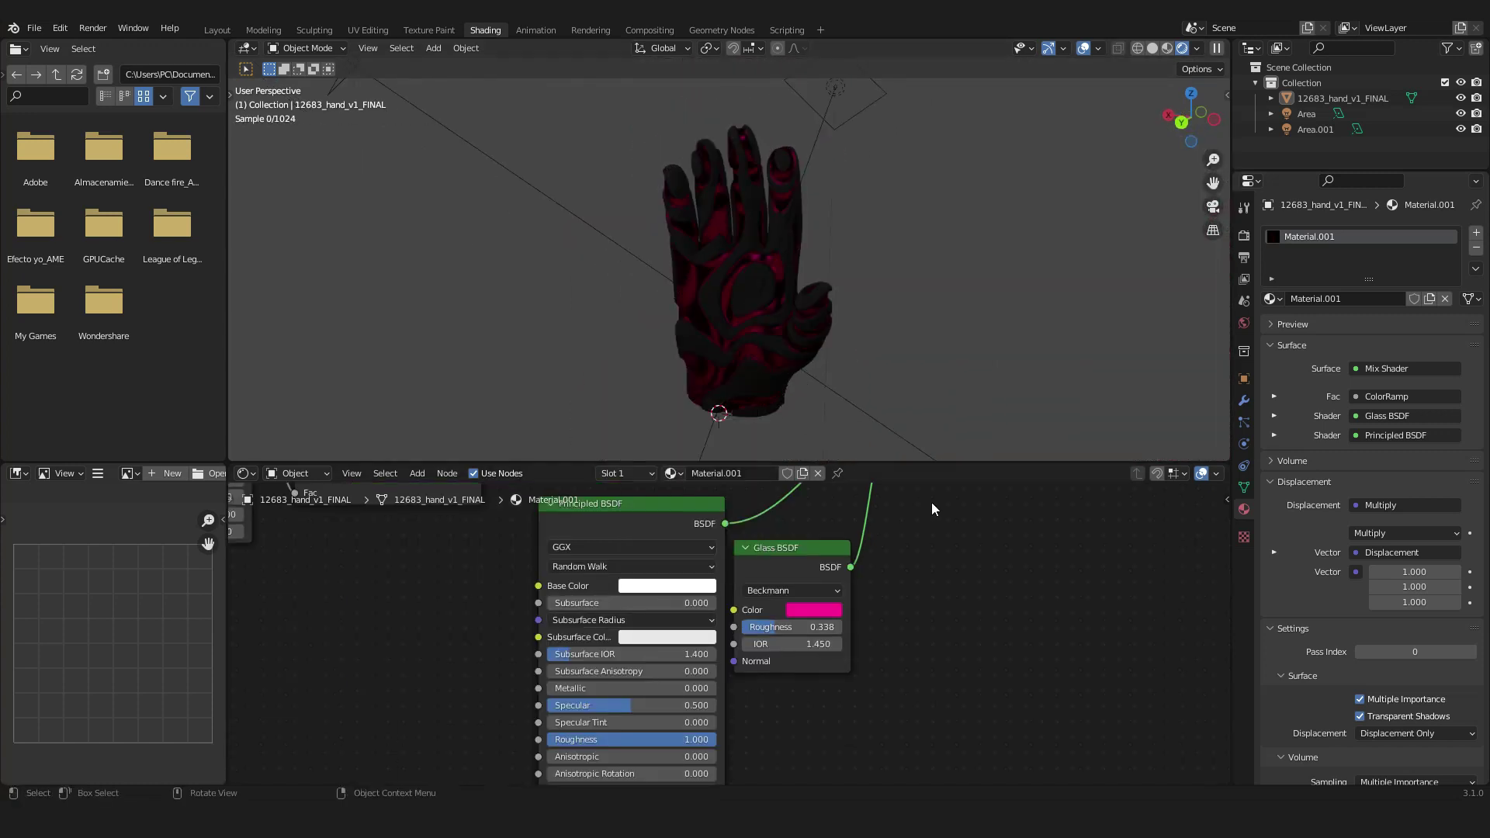
{"action": "middle_click_drag", "start_coordinate": [789, 337], "coordinate": [562, 306]}
{"action": "scroll", "coordinate": [845, 337], "scroll_direction": "up", "scroll_amount": 10}
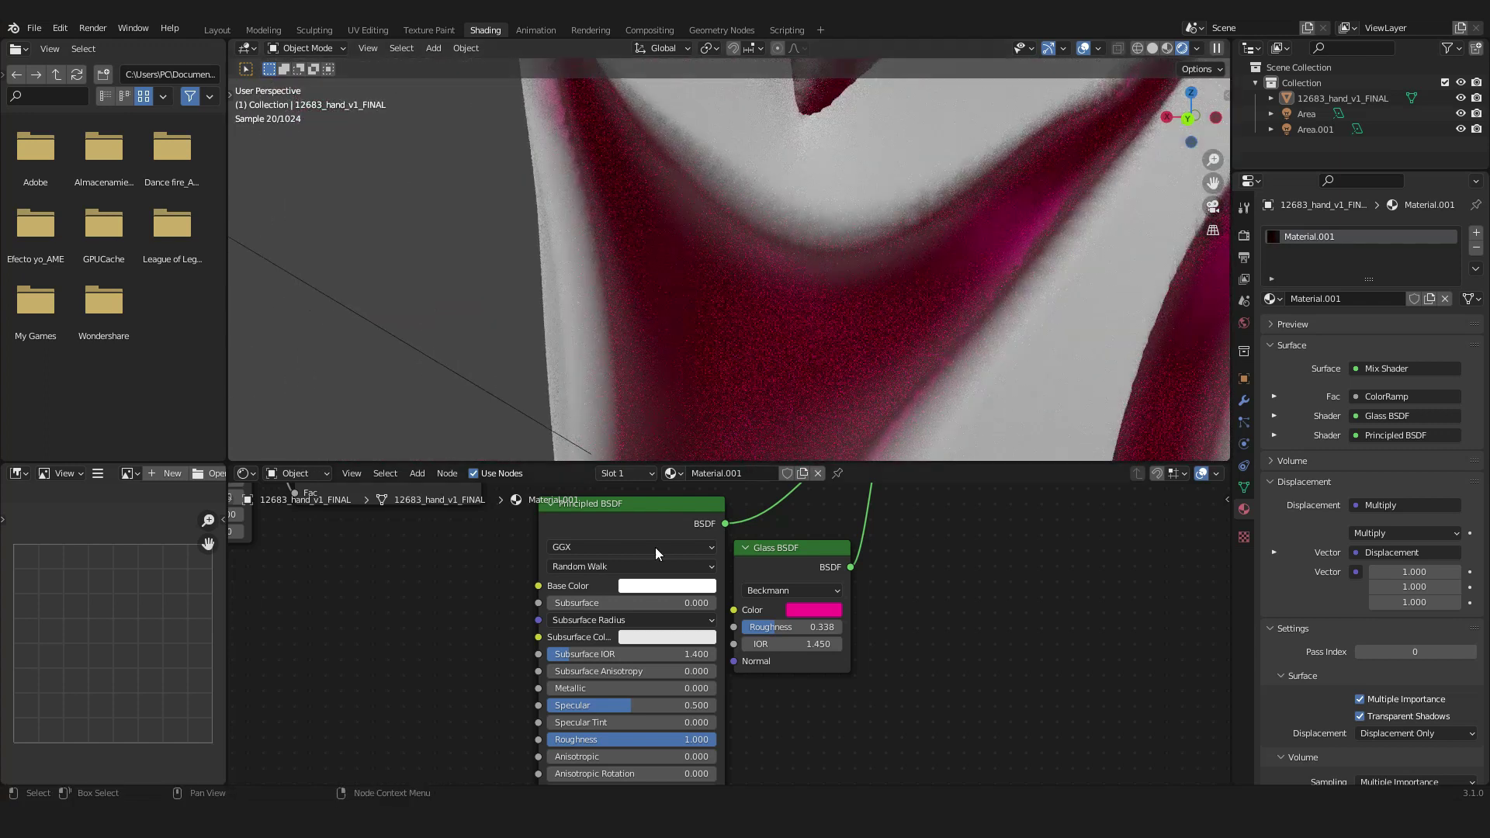
- Move the ColorRamp's middle stop to position 0.348 and darken its color to a value of 0.009
{"action": "middle_click_drag", "start_coordinate": [394, 591], "coordinate": [697, 686]}
{"action": "middle_click_drag", "start_coordinate": [687, 614], "coordinate": [715, 654]}
{"action": "scroll", "coordinate": [720, 637], "scroll_direction": "up", "scroll_amount": 6}
{"action": "middle_click_drag", "start_coordinate": [699, 529], "coordinate": [723, 587]}
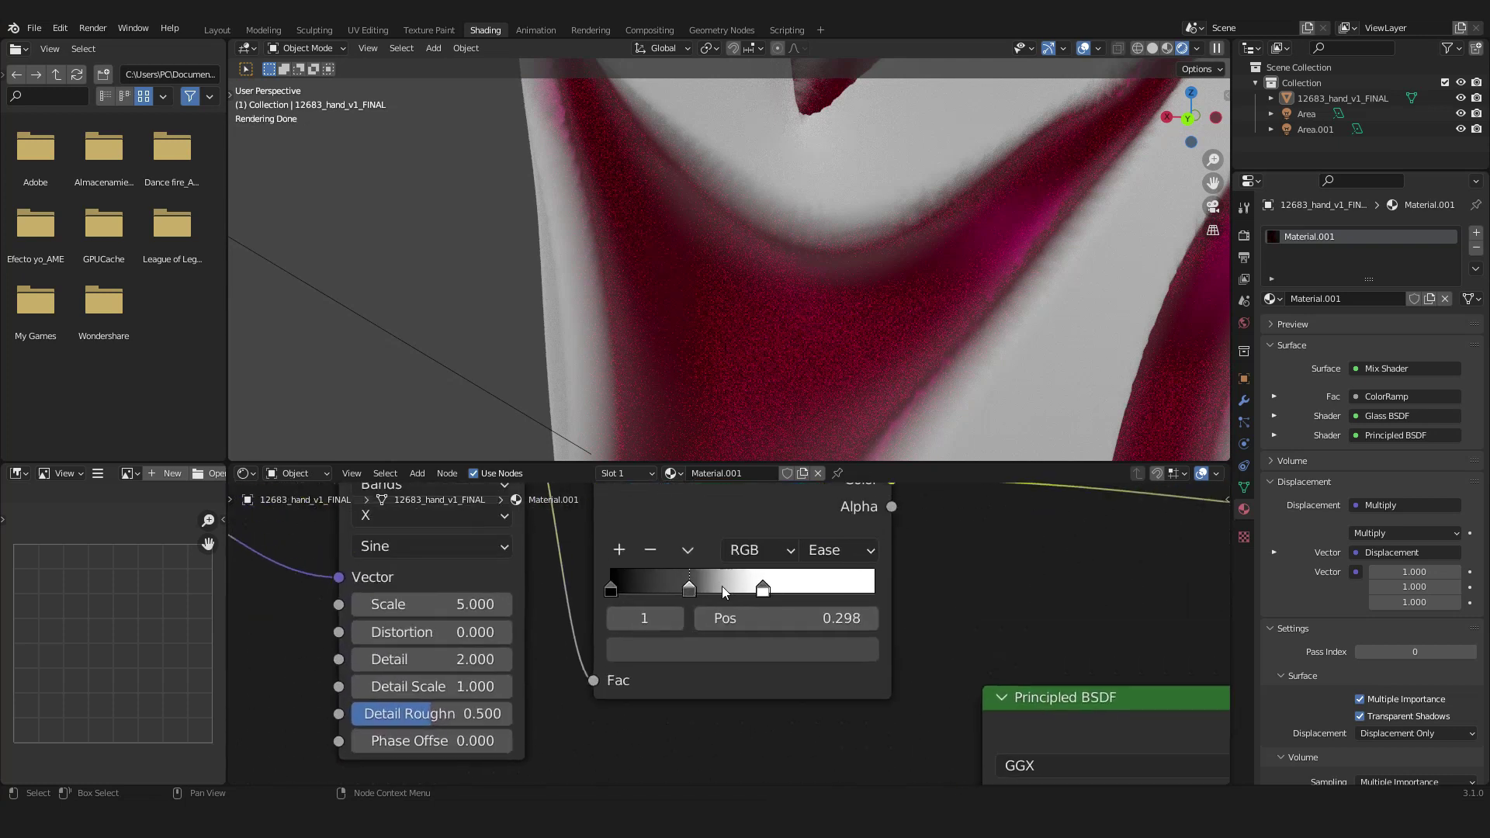
{"action": "mouse_move", "coordinate": [692, 593]}
{"action": "left_mouse_down"}
{"action": "mouse_move", "coordinate": [714, 595]}
{"action": "mouse_move", "coordinate": [698, 591]}
{"action": "left_mouse_up"}
{"action": "left_click", "coordinate": [696, 644]}
{"action": "left_click_drag", "start_coordinate": [823, 425], "coordinate": [821, 458]}
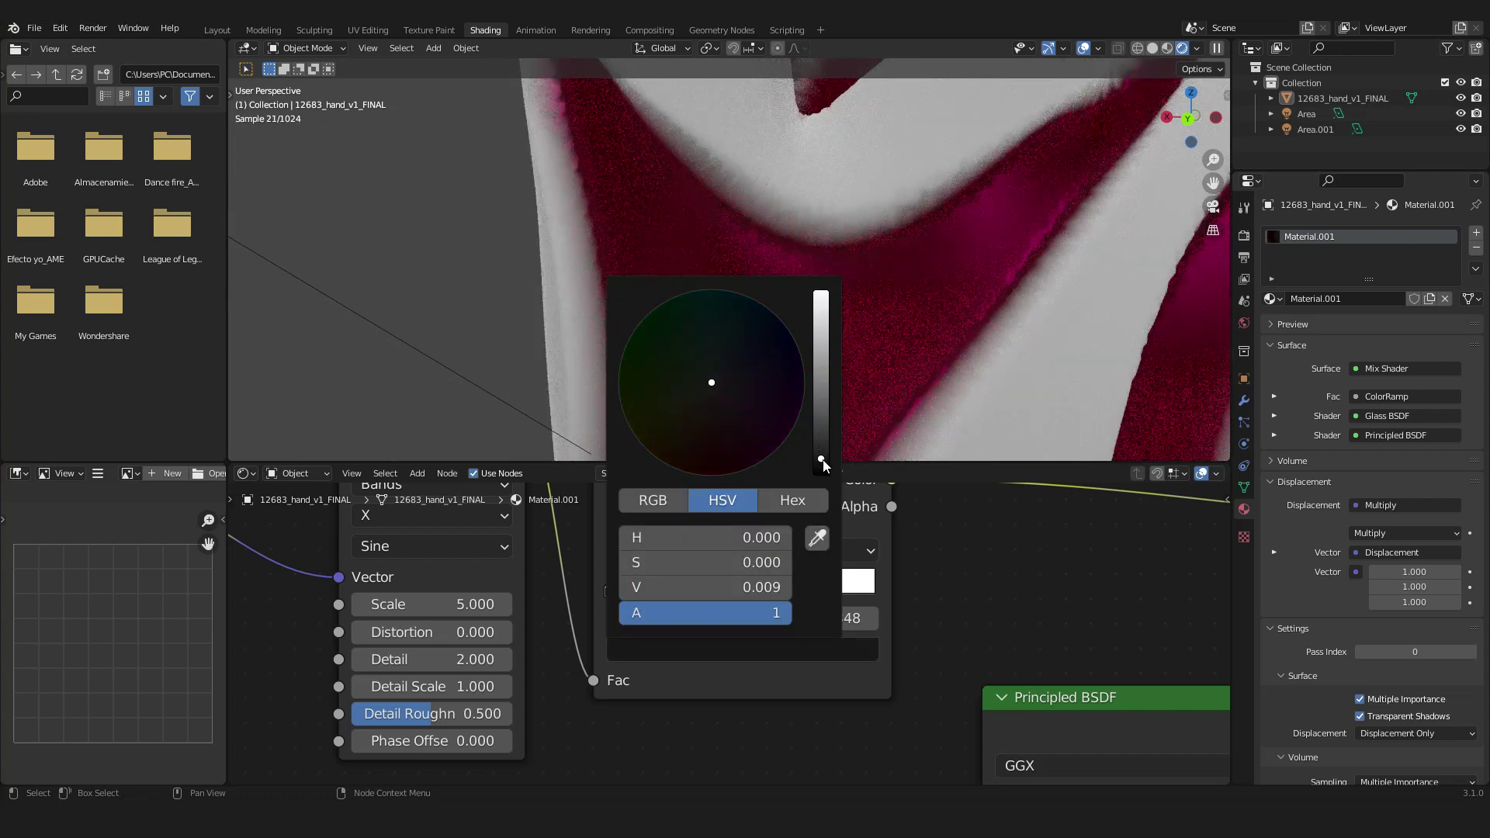
- Fine-tune the ColorRamp's middle stop to position 0.316
{"action": "scroll", "coordinate": [1004, 296], "scroll_direction": "down", "scroll_amount": 5}
{"action": "middle_click_drag", "start_coordinate": [1004, 296], "coordinate": [871, 355]}
{"action": "scroll", "coordinate": [940, 350], "scroll_direction": "down", "scroll_amount": 4}
{"action": "scroll", "coordinate": [871, 355], "scroll_direction": "up", "scroll_amount": 3}
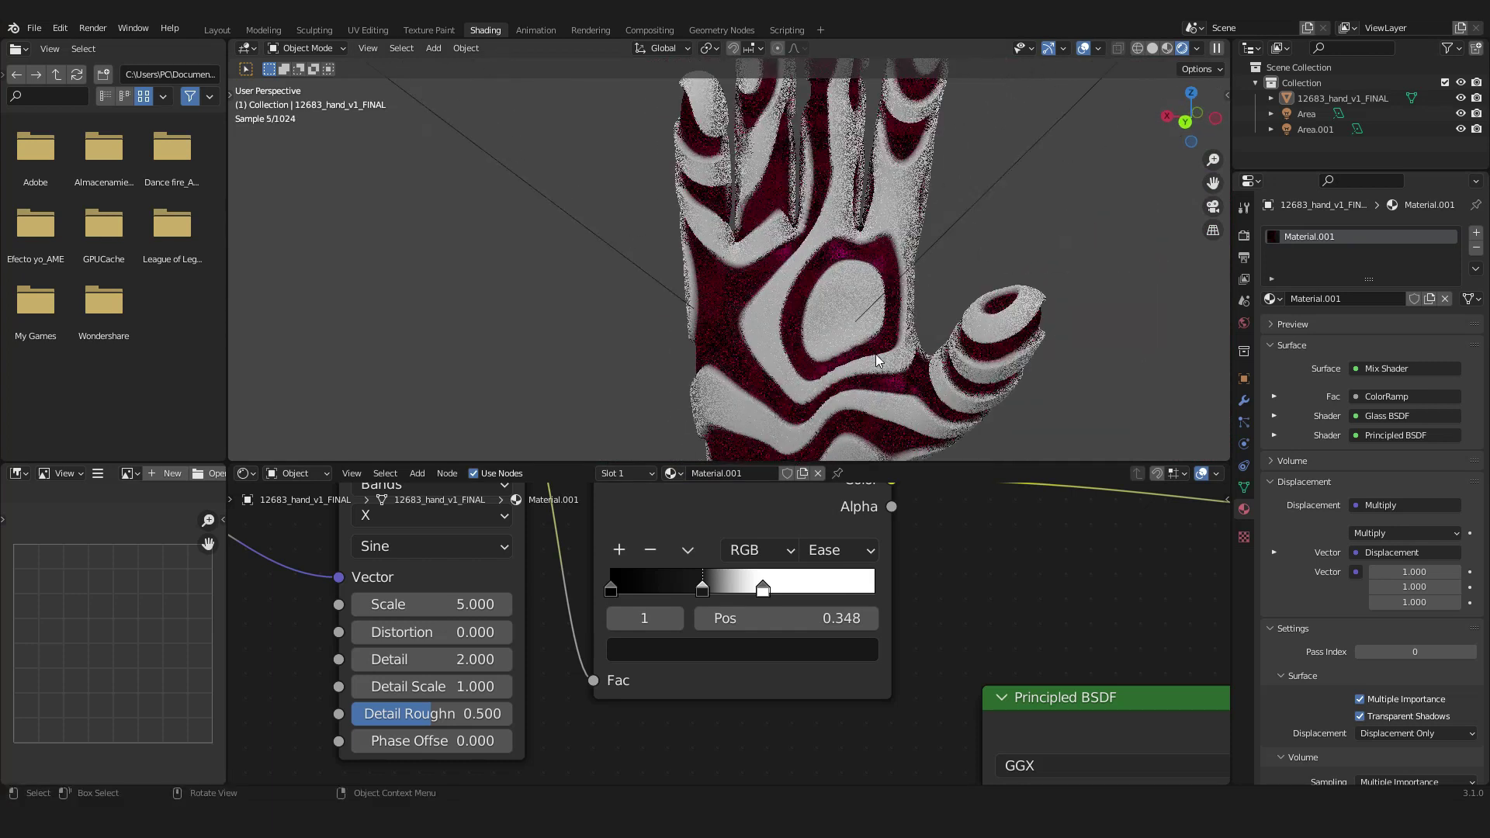
{"action": "left_click_drag", "start_coordinate": [701, 591], "coordinate": [691, 591]}
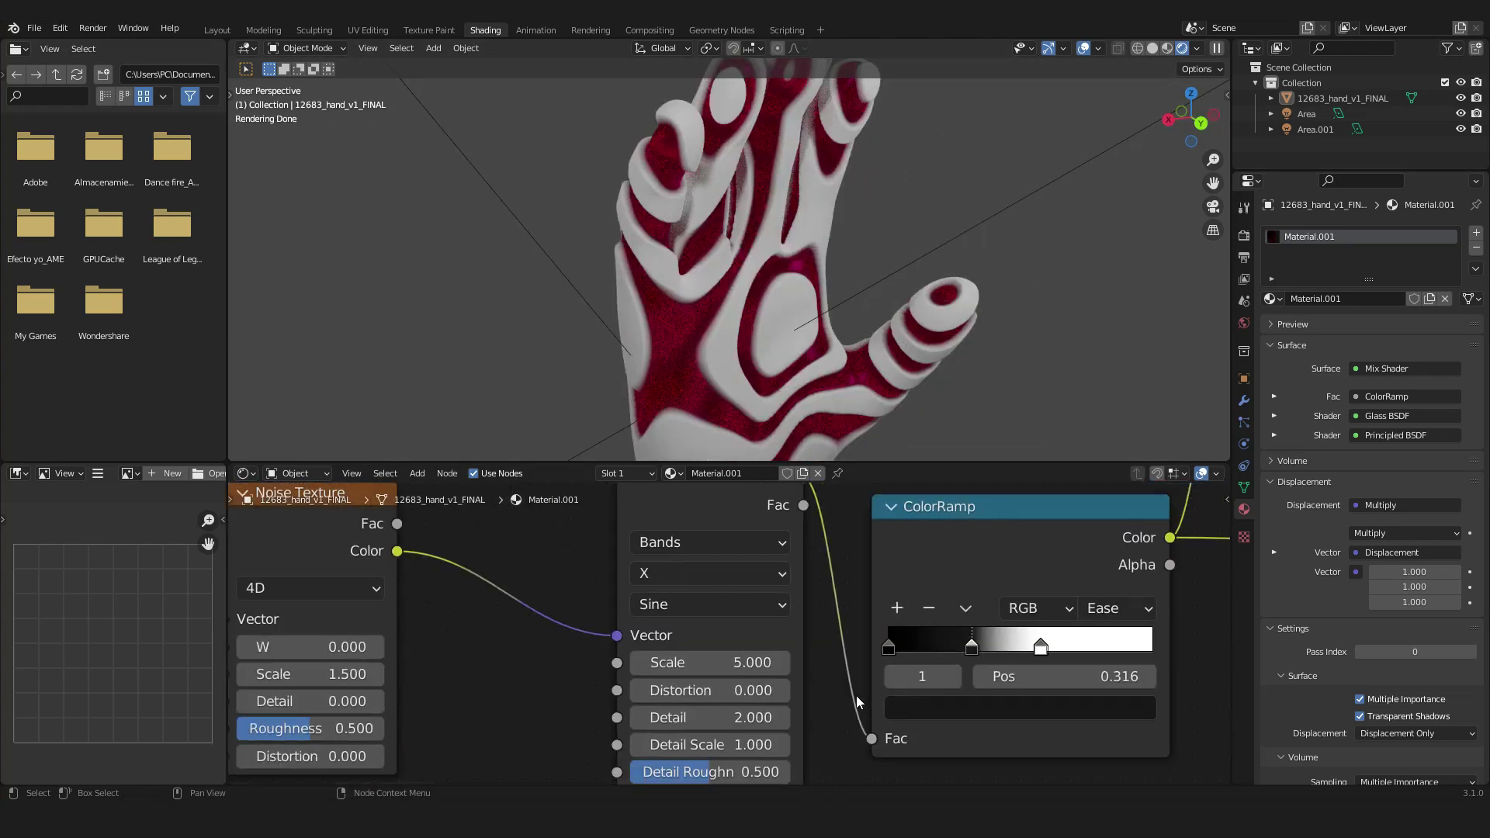
- Drive the Noise Texture's W value with the expression #frame/150 and play back the animation to preview the moving pattern
{"action": "middle_click_drag", "start_coordinate": [855, 696], "coordinate": [857, 654]}
{"action": "middle_click_drag", "start_coordinate": [757, 681], "coordinate": [713, 634]}
{"action": "middle_click_drag", "start_coordinate": [845, 668], "coordinate": [810, 641]}
{"action": "scroll", "coordinate": [811, 641], "scroll_direction": "up", "scroll_amount": 2}
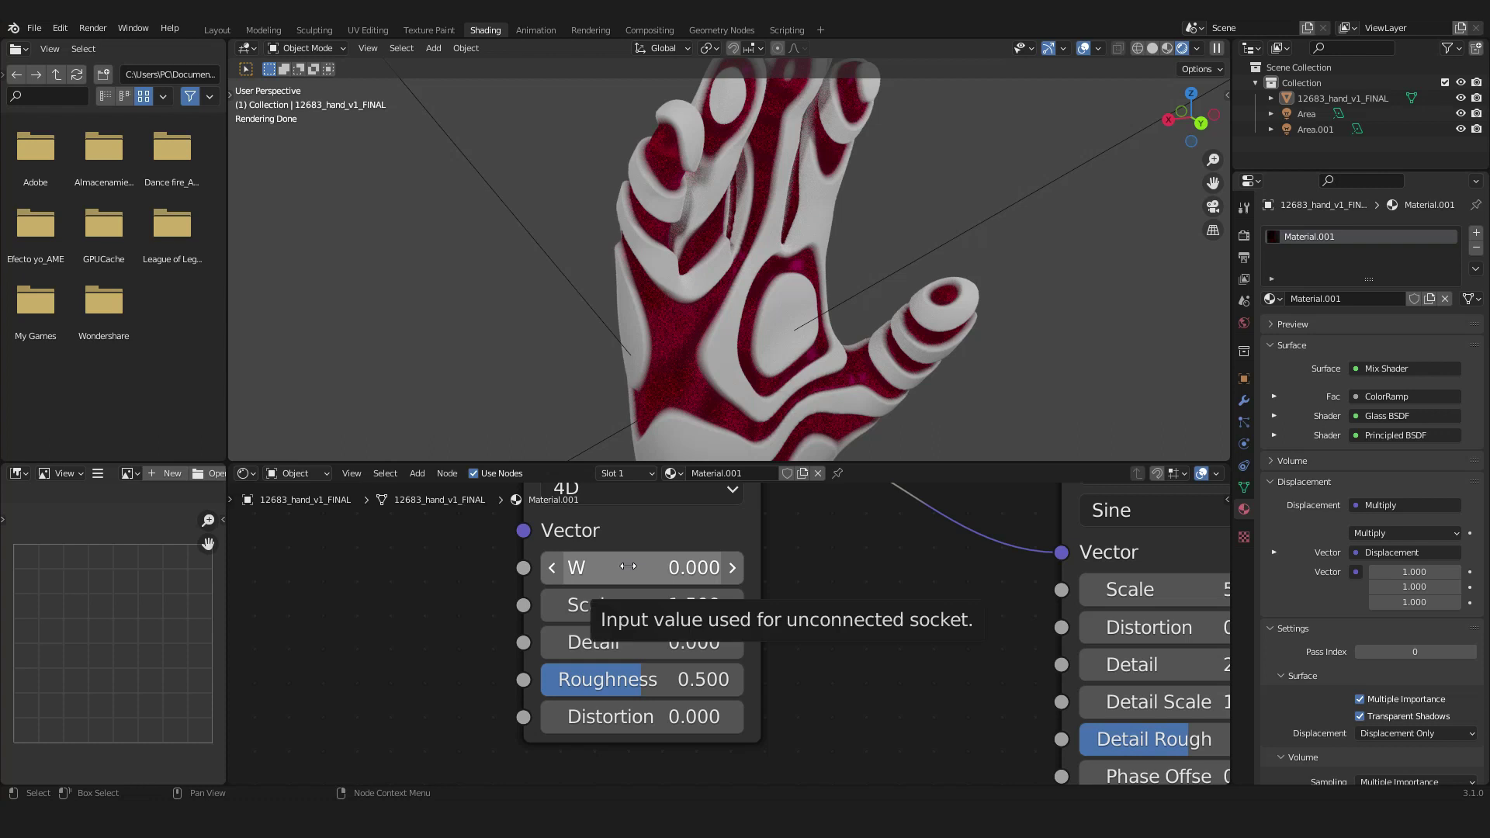
{"action": "left_click", "coordinate": [628, 566]}
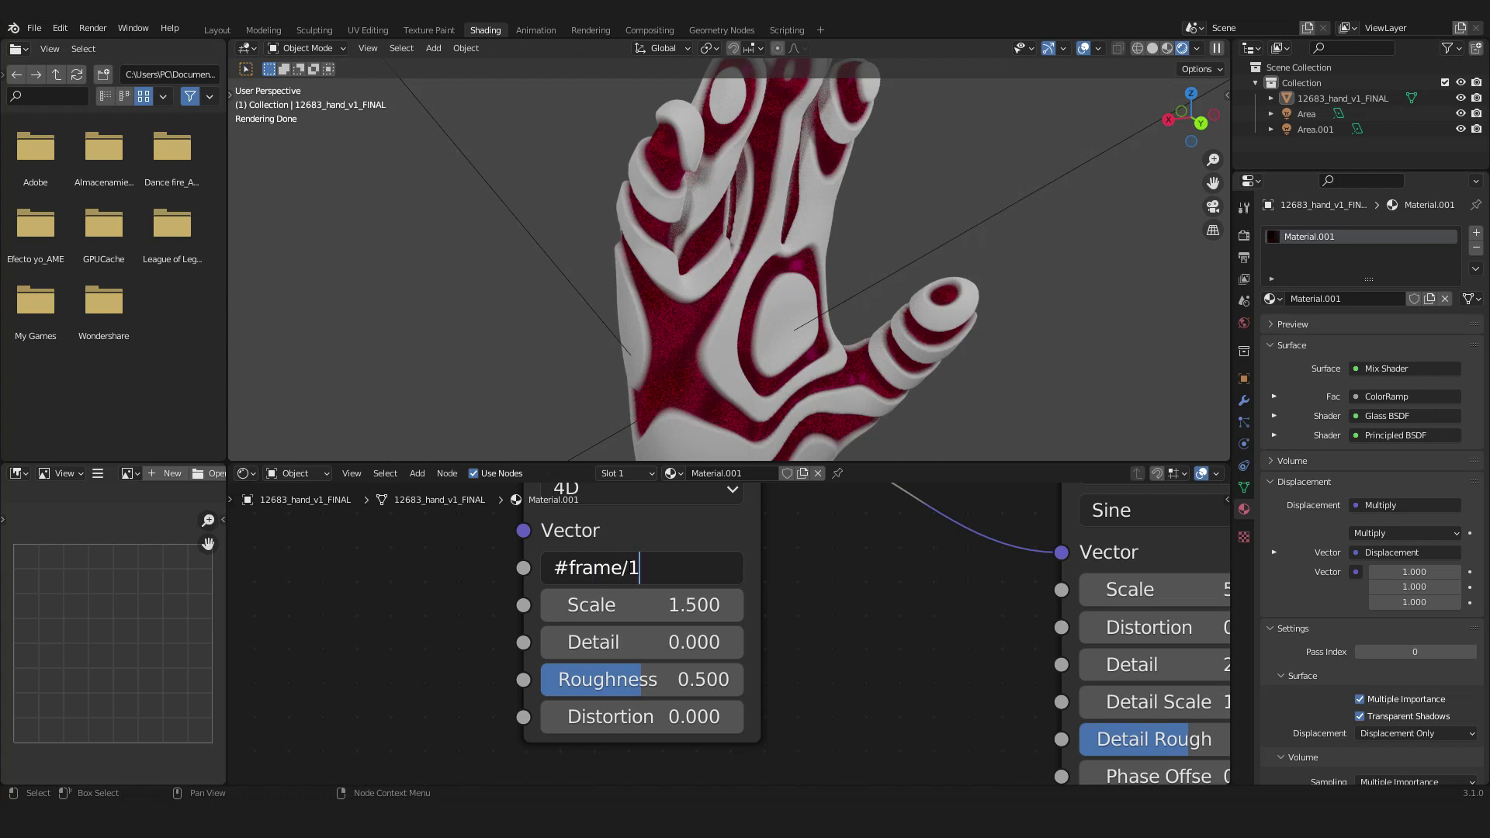
{"action": "type", "text": "#frame/150"}
{"action": "key", "text": "Return"}
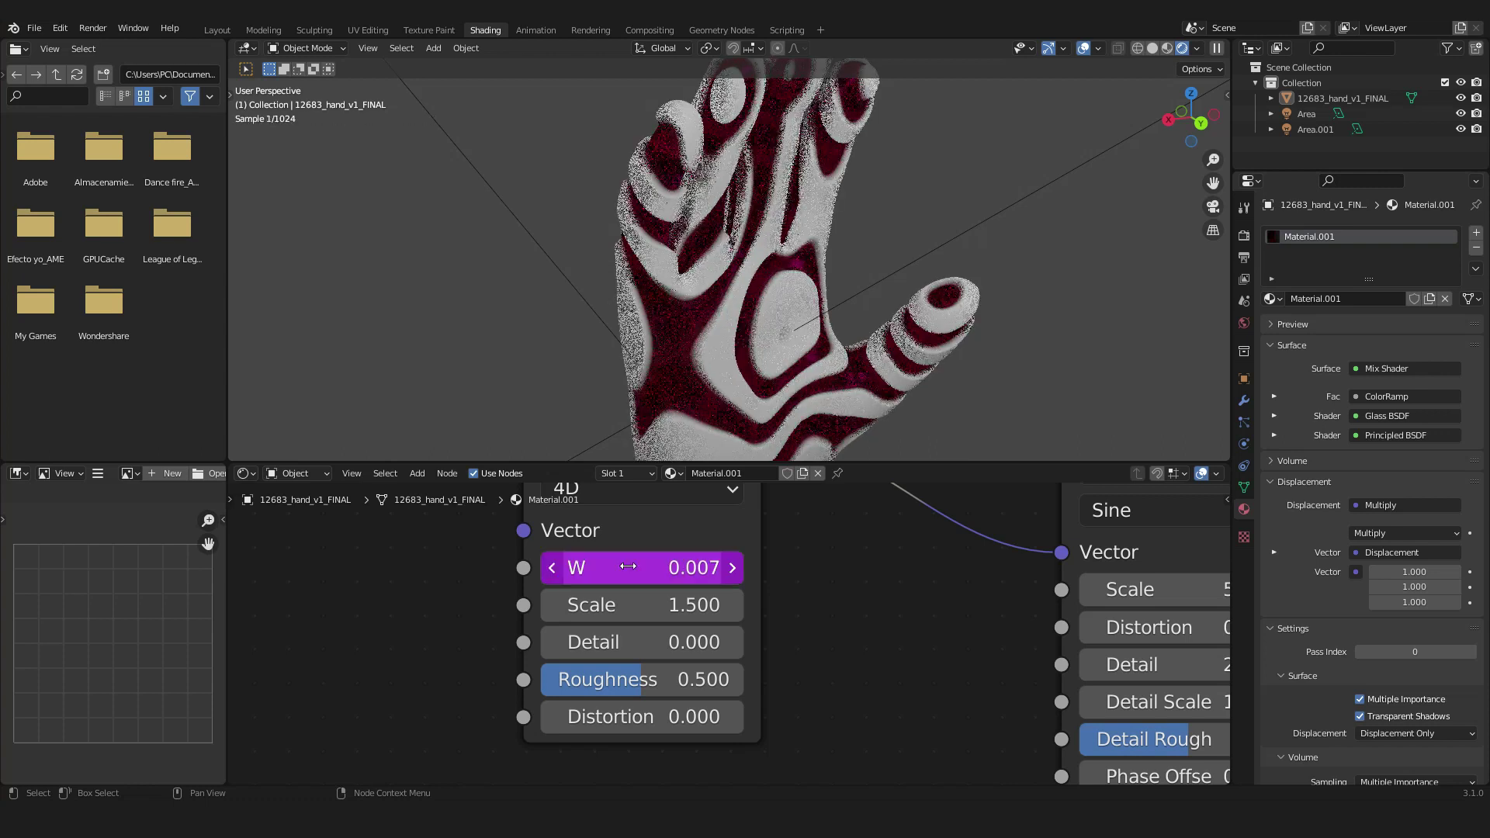
{"action": "key", "text": "space"}
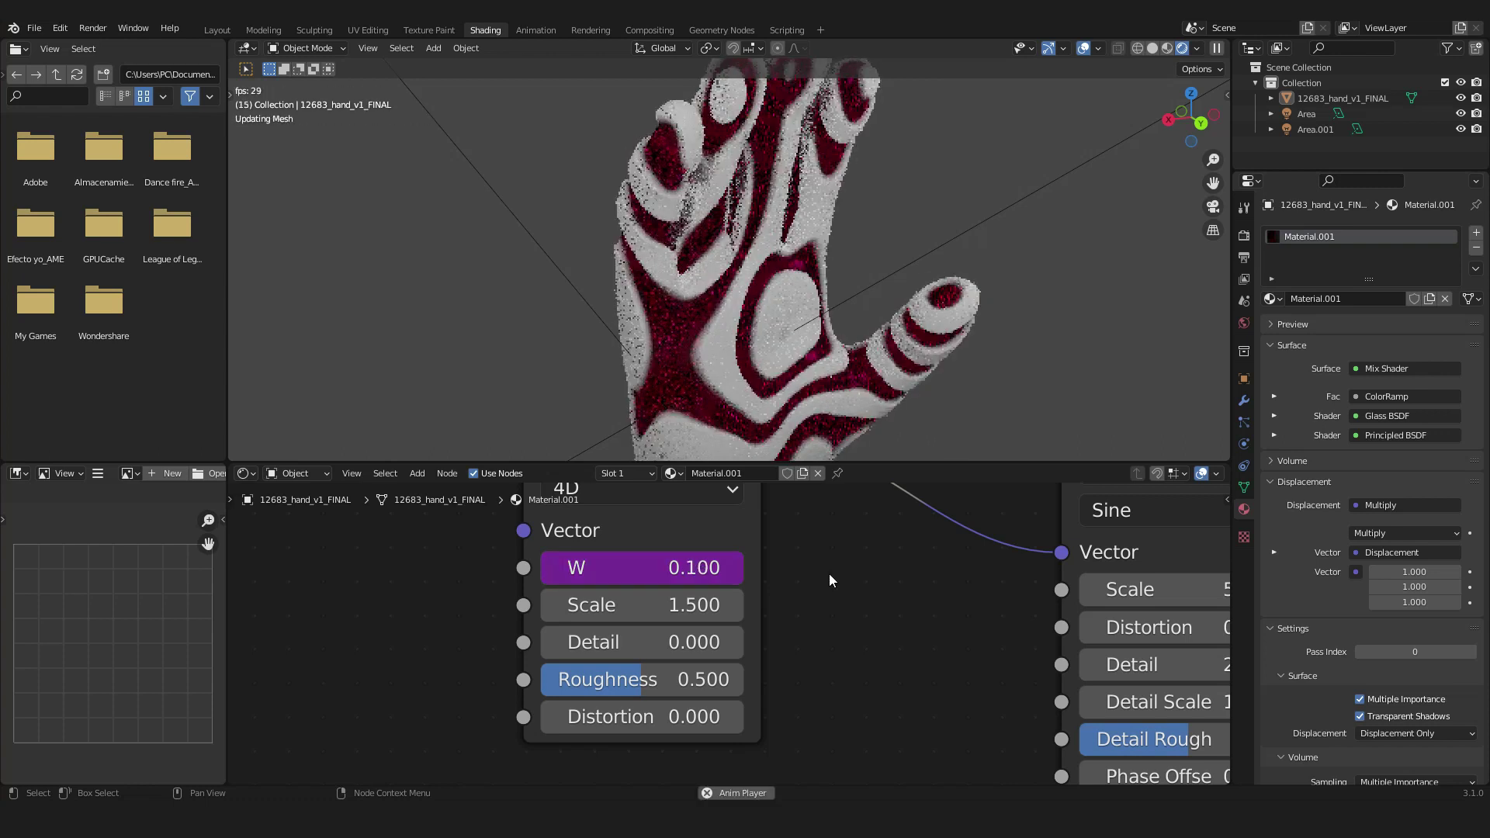
{"action": "key", "text": "space"}
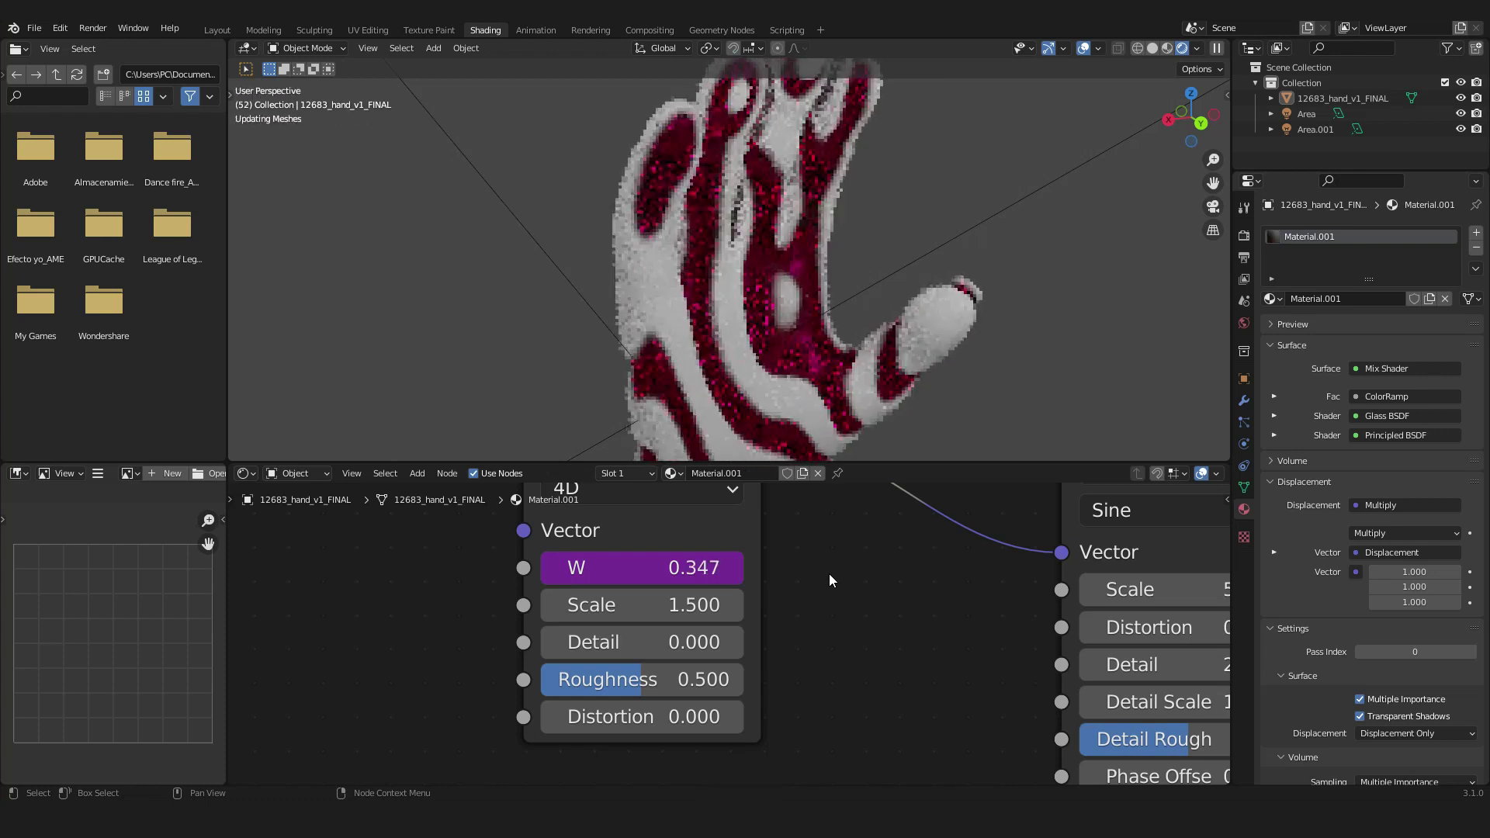
- Examine the striped, displaced hand from several angles and review its shader node network
{"action": "scroll", "coordinate": [912, 319], "scroll_direction": "down", "scroll_amount": 4}
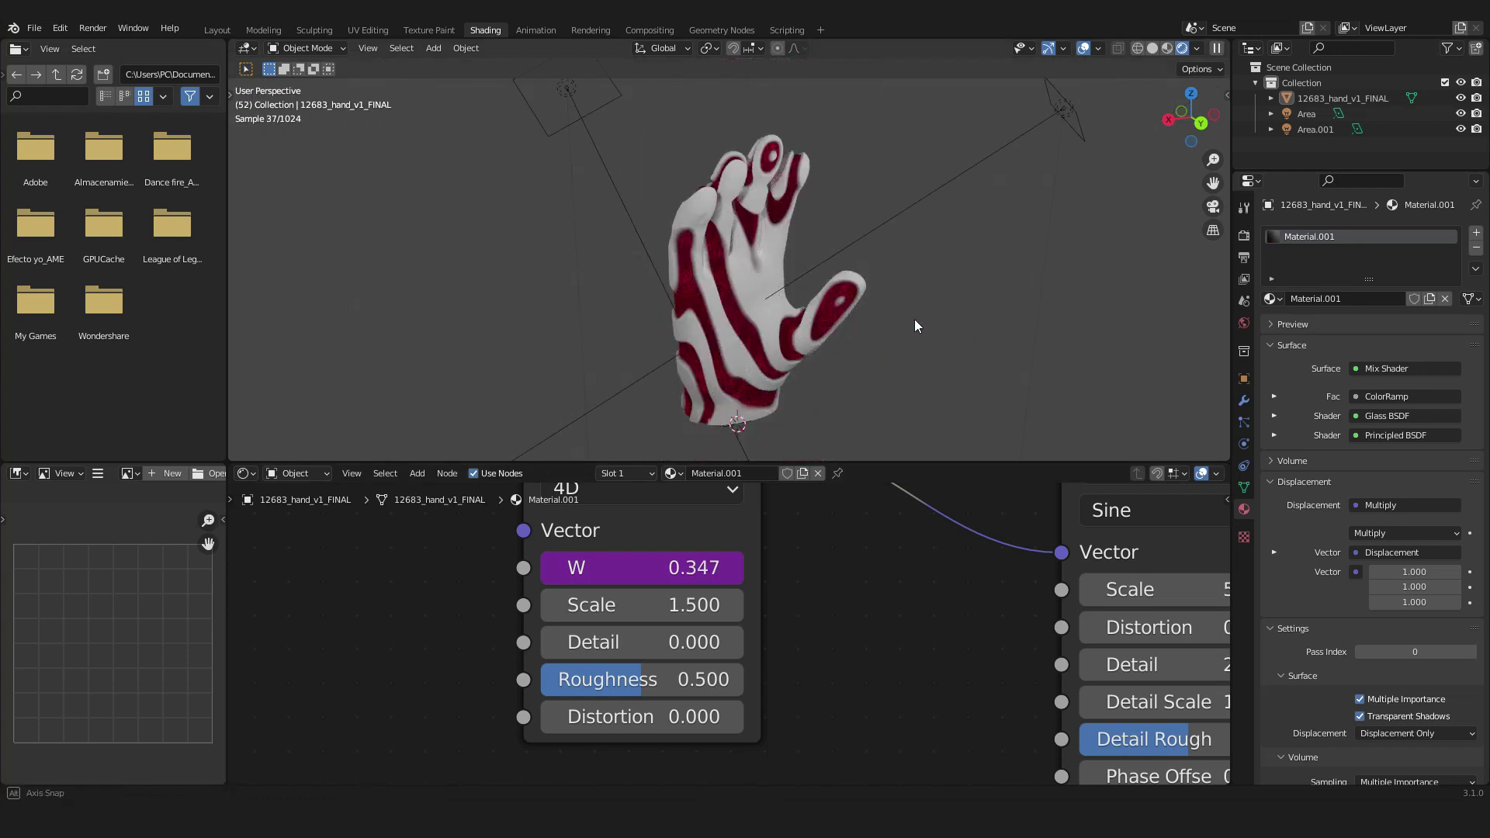
{"action": "middle_click_drag", "start_coordinate": [915, 319], "coordinate": [826, 324]}
{"action": "scroll", "coordinate": [826, 324], "scroll_direction": "up", "scroll_amount": 5}
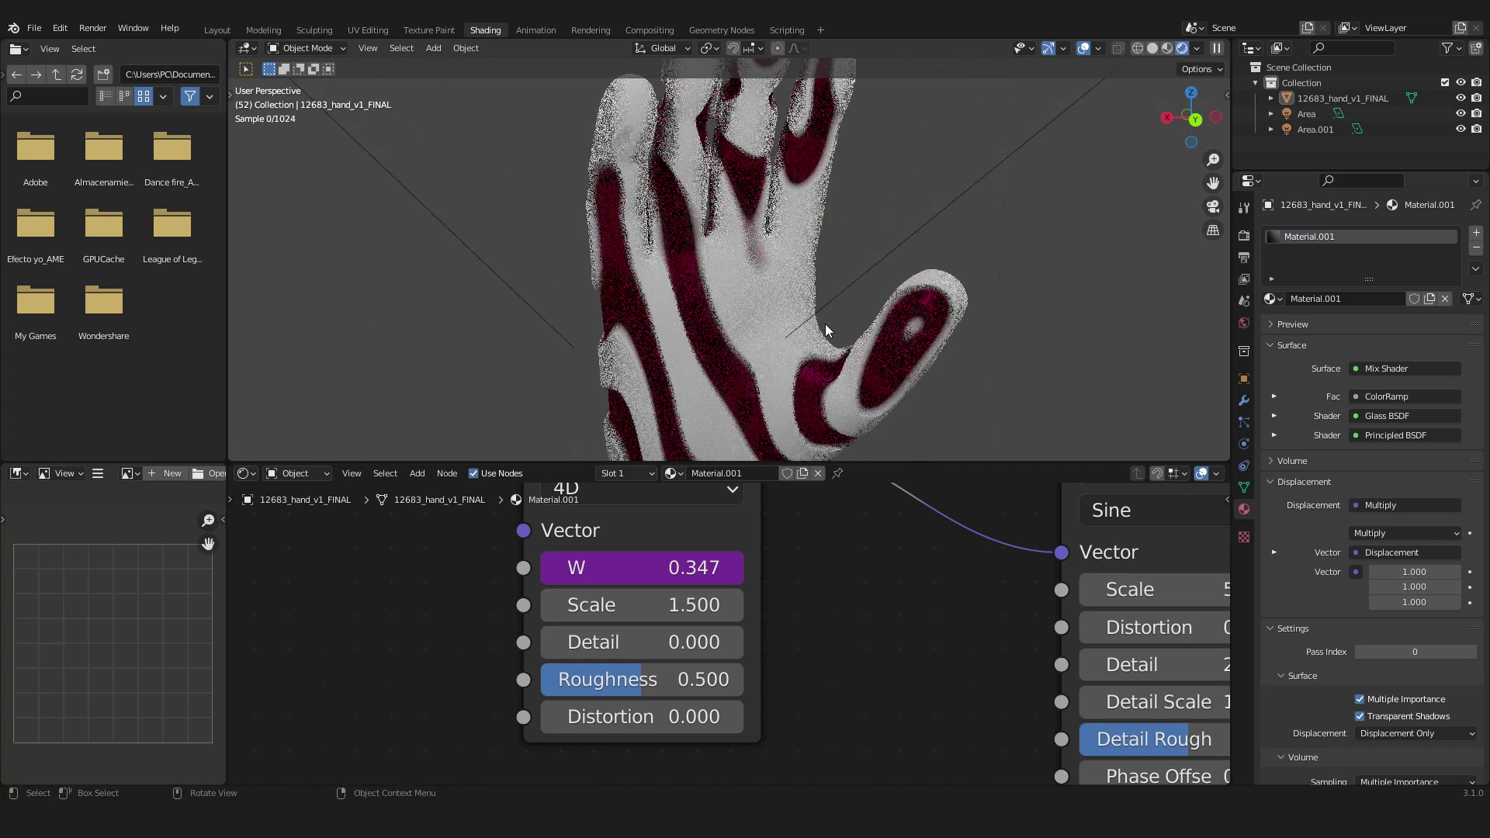
{"action": "scroll", "coordinate": [787, 302], "scroll_direction": "down", "scroll_amount": 4}
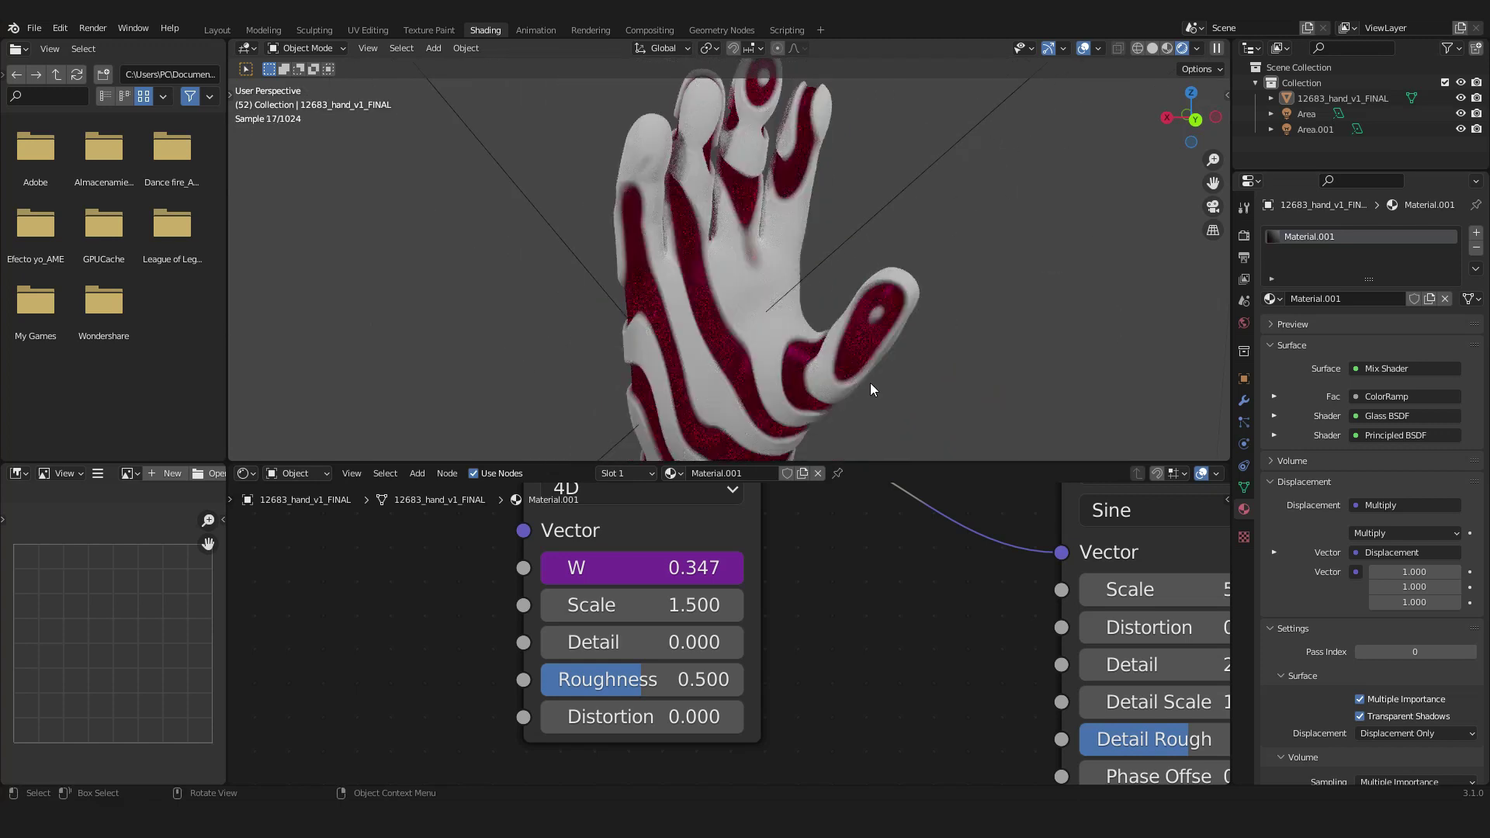
{"action": "scroll", "coordinate": [842, 590], "scroll_direction": "down", "scroll_amount": 6}
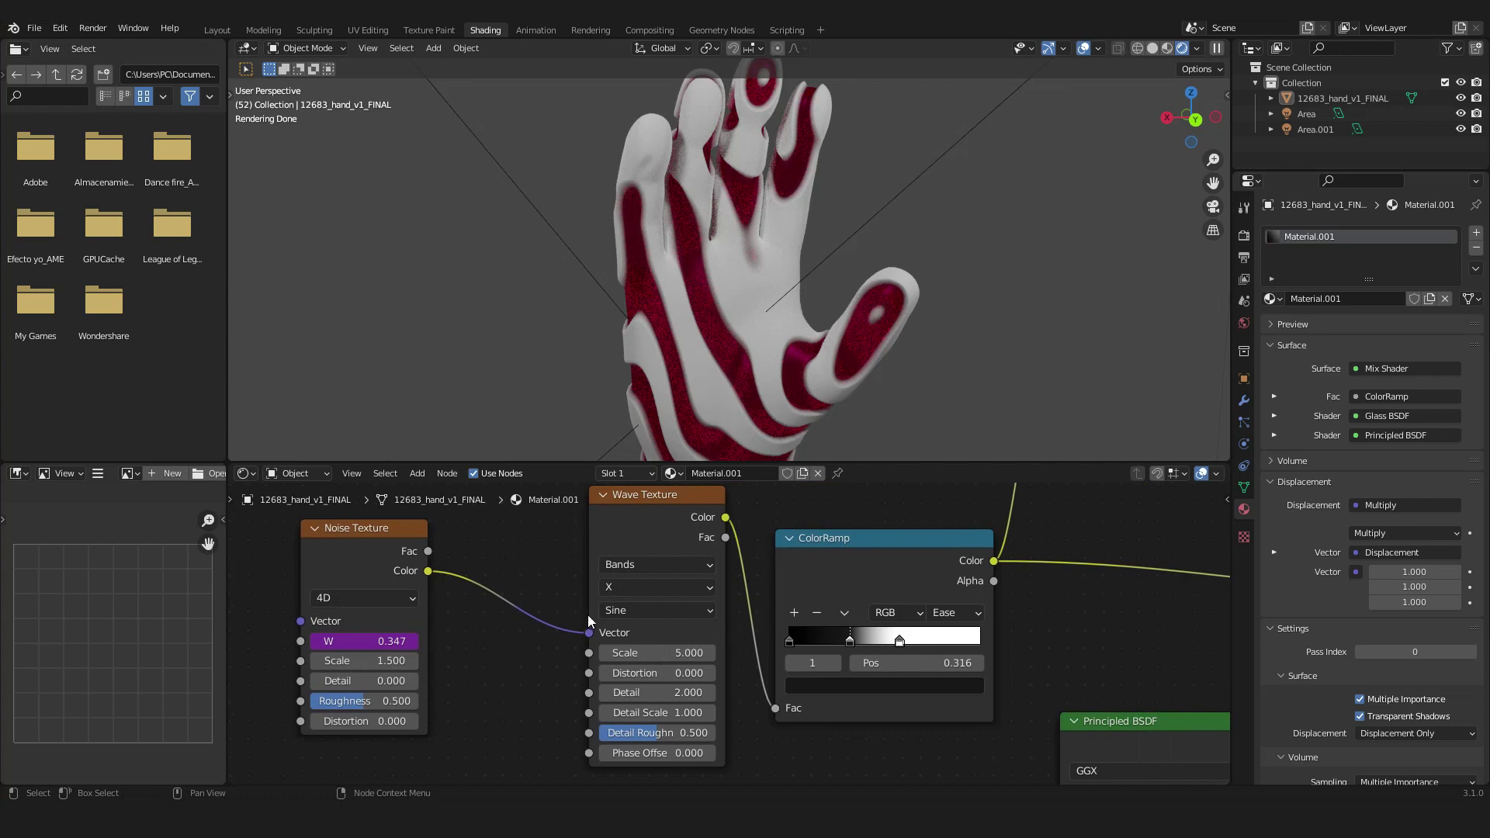
{"action": "middle_click_drag", "start_coordinate": [588, 614], "coordinate": [292, 501]}
{"action": "scroll", "coordinate": [834, 624], "scroll_direction": "down", "scroll_amount": 2}
{"action": "middle_click_drag", "start_coordinate": [935, 543], "coordinate": [789, 533]}
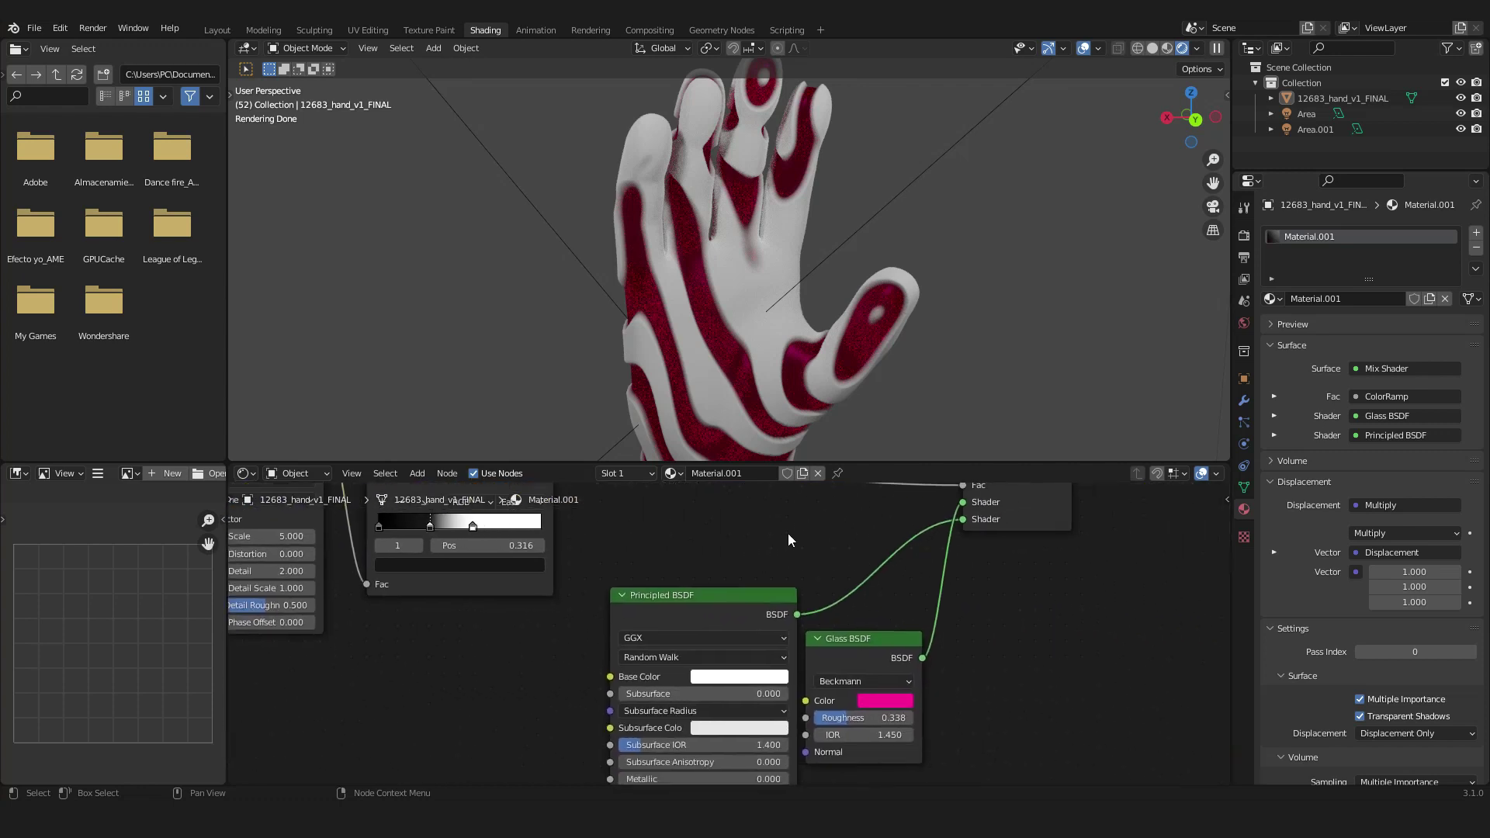
{"action": "scroll", "coordinate": [789, 533], "scroll_direction": "down", "scroll_amount": 2}
{"action": "middle_click_drag", "start_coordinate": [669, 552], "coordinate": [861, 555]}
{"action": "scroll", "coordinate": [860, 557], "scroll_direction": "up", "scroll_amount": 5}
{"action": "scroll", "coordinate": [836, 579], "scroll_direction": "down", "scroll_amount": 10}
{"action": "middle_click_drag", "start_coordinate": [857, 615], "coordinate": [730, 709]}
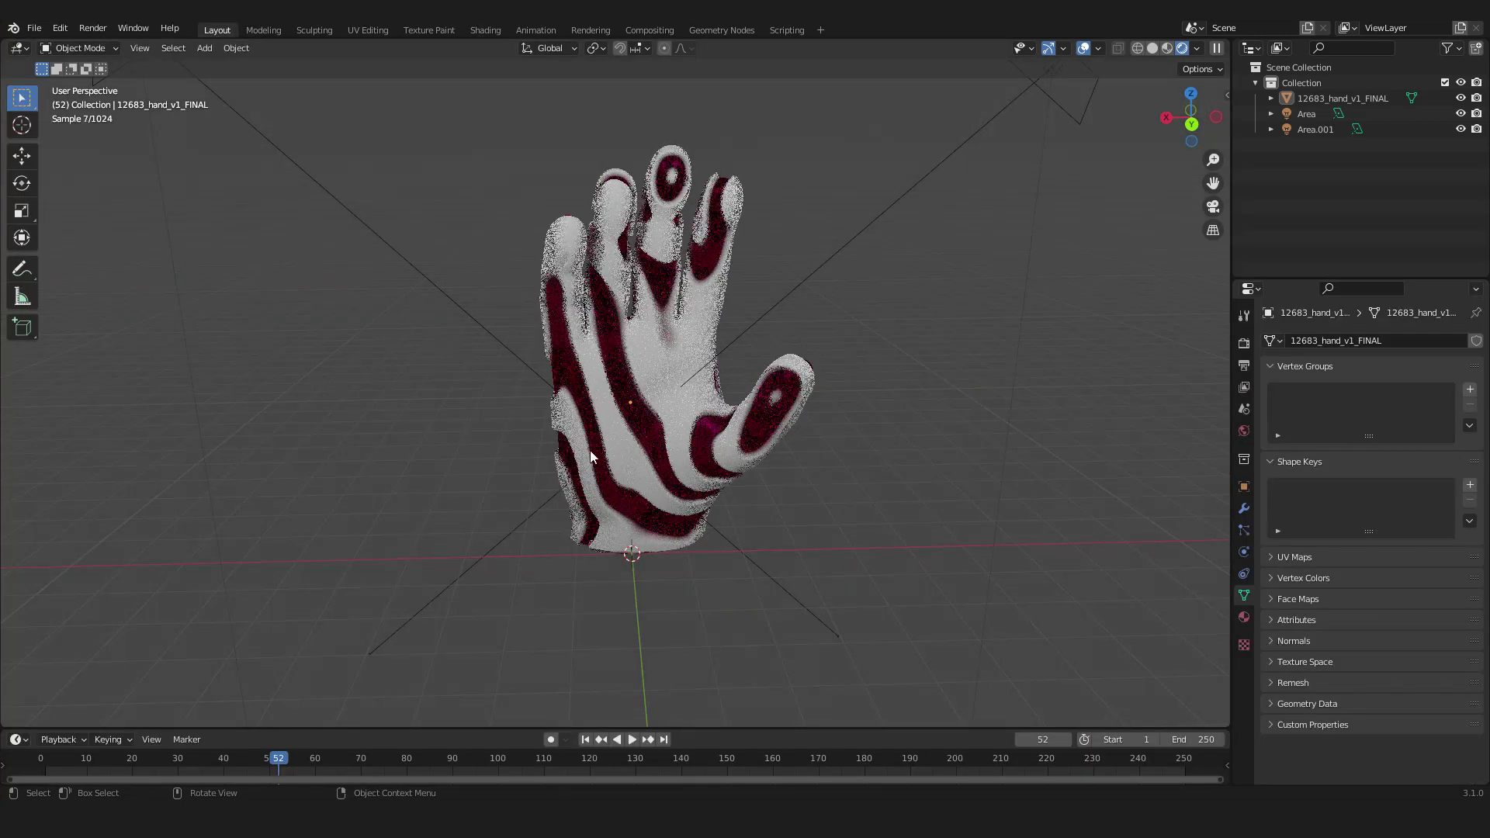
- In the Layout workspace with solid shading, rotate the hand 180° about the Z axis
{"action": "mouse_move", "coordinate": [592, 456]}
{"action": "middle_mouse_down"}
{"action": "mouse_move", "coordinate": [875, 437]}
{"action": "mouse_move", "coordinate": [662, 436]}
{"action": "middle_mouse_up"}
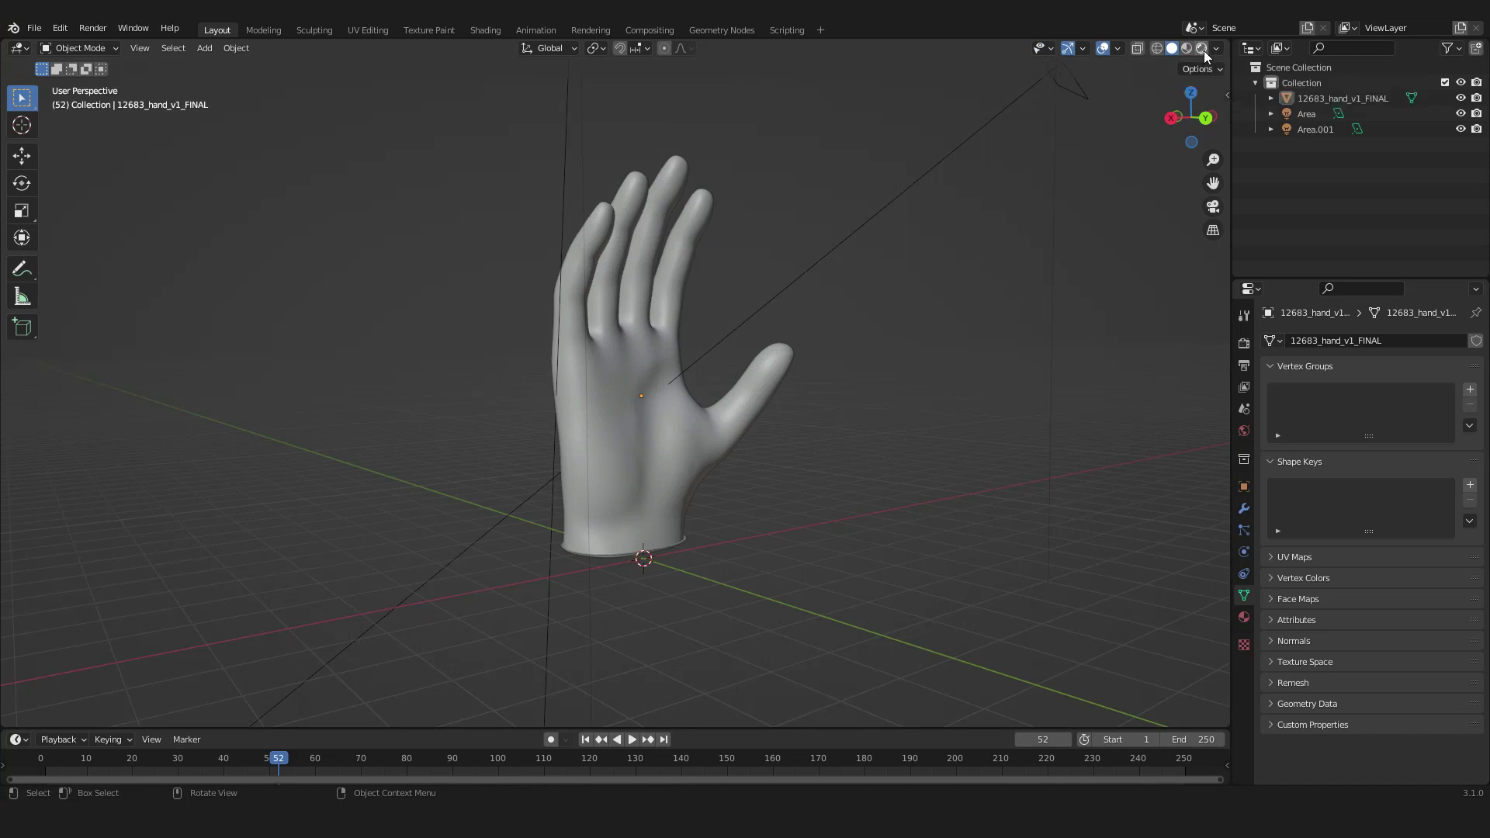
{"action": "middle_click_drag", "start_coordinate": [842, 336], "coordinate": [747, 429]}
{"action": "left_click", "coordinate": [612, 469]}
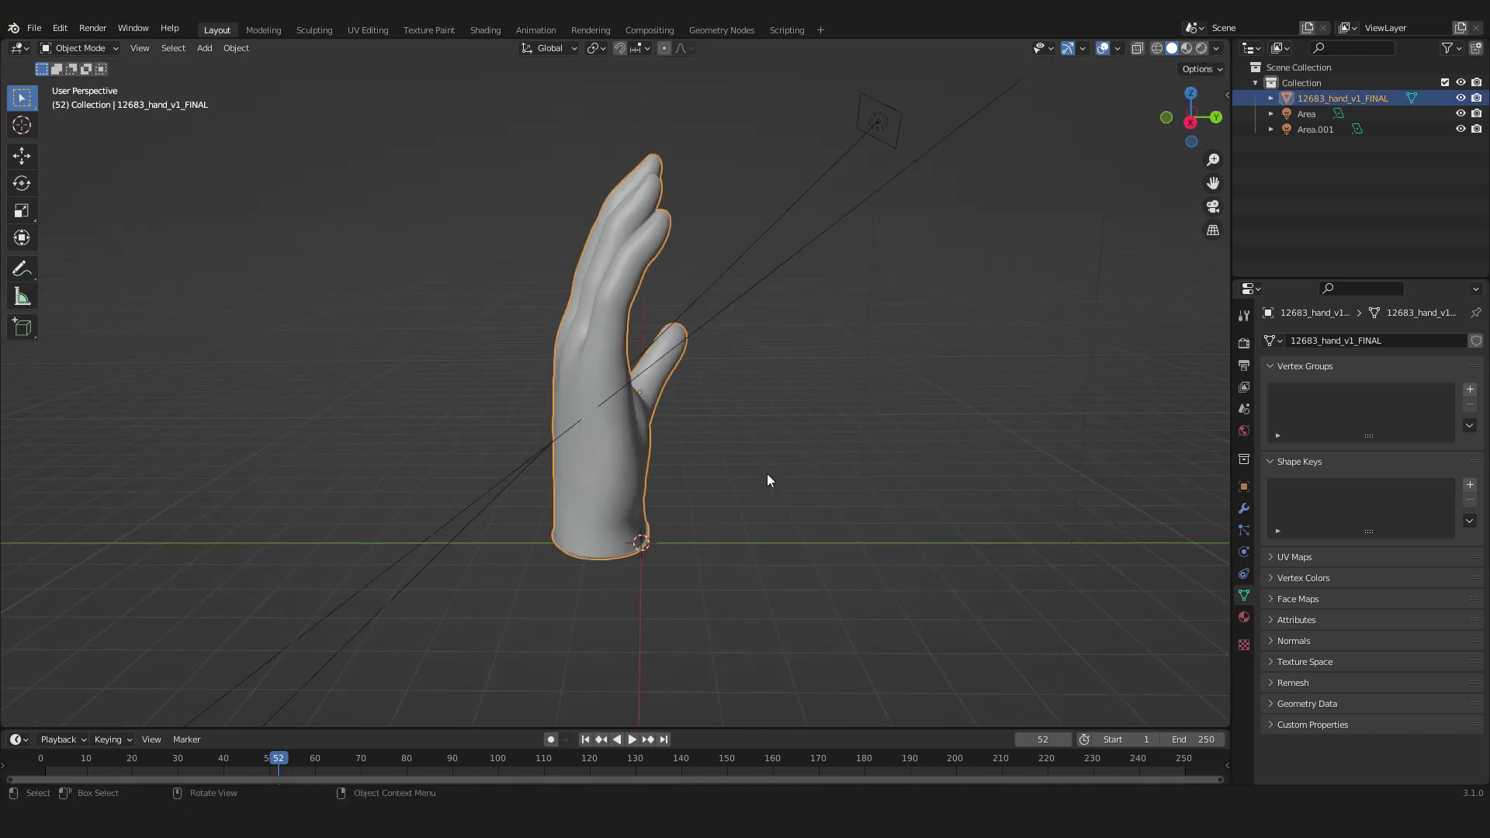
{"action": "type", "text": "r"}
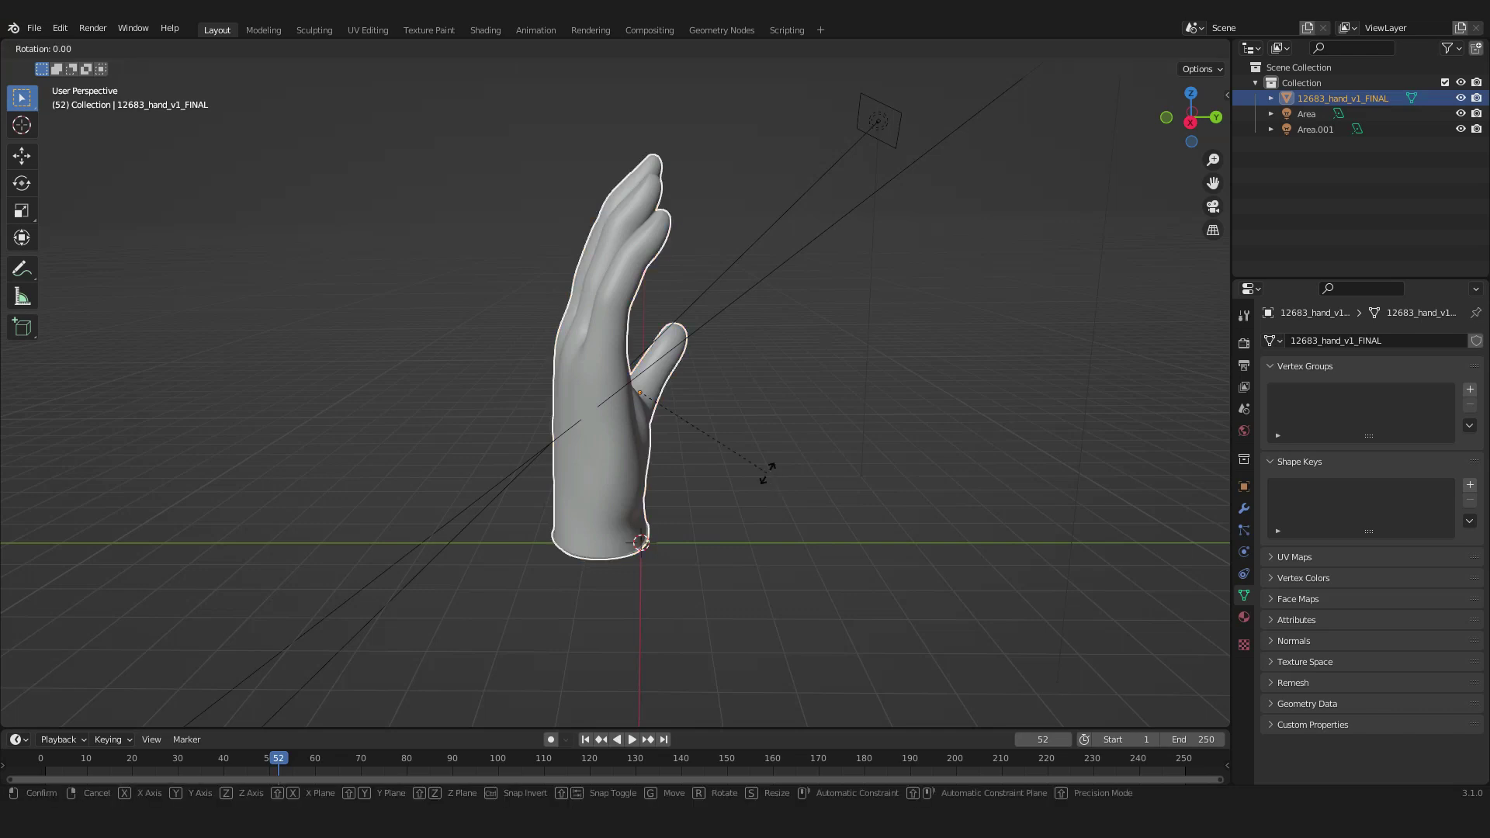
{"action": "type", "text": "z180"}
{"action": "key", "text": "Return"}
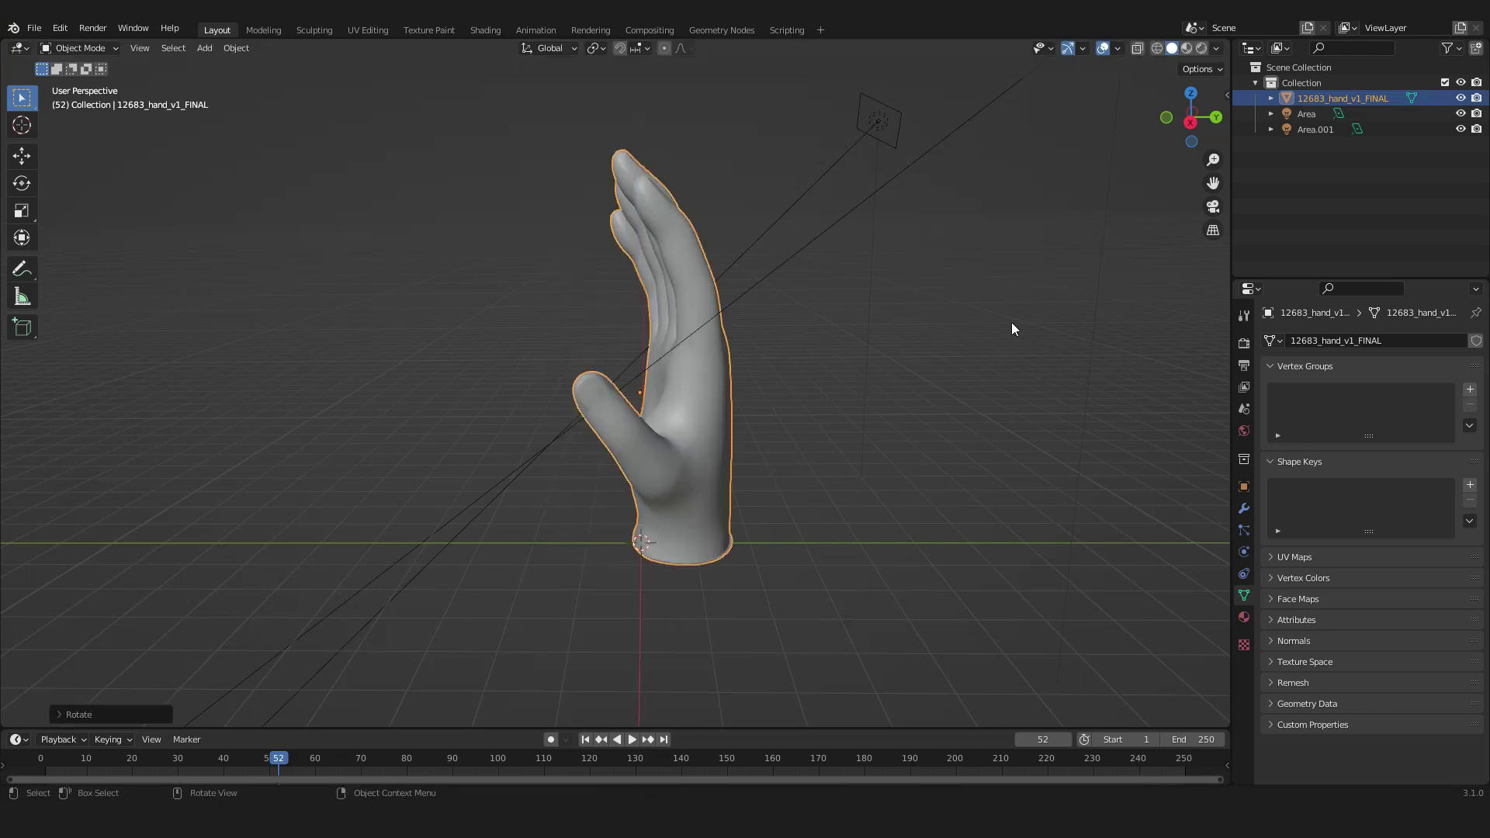
- Add a third area light and raise it along Z to about the middle of the hand
{"action": "middle_click_drag", "start_coordinate": [1013, 323], "coordinate": [904, 415]}
{"action": "key", "text": "shift+a"}
{"action": "mouse_move", "coordinate": [902, 413]}
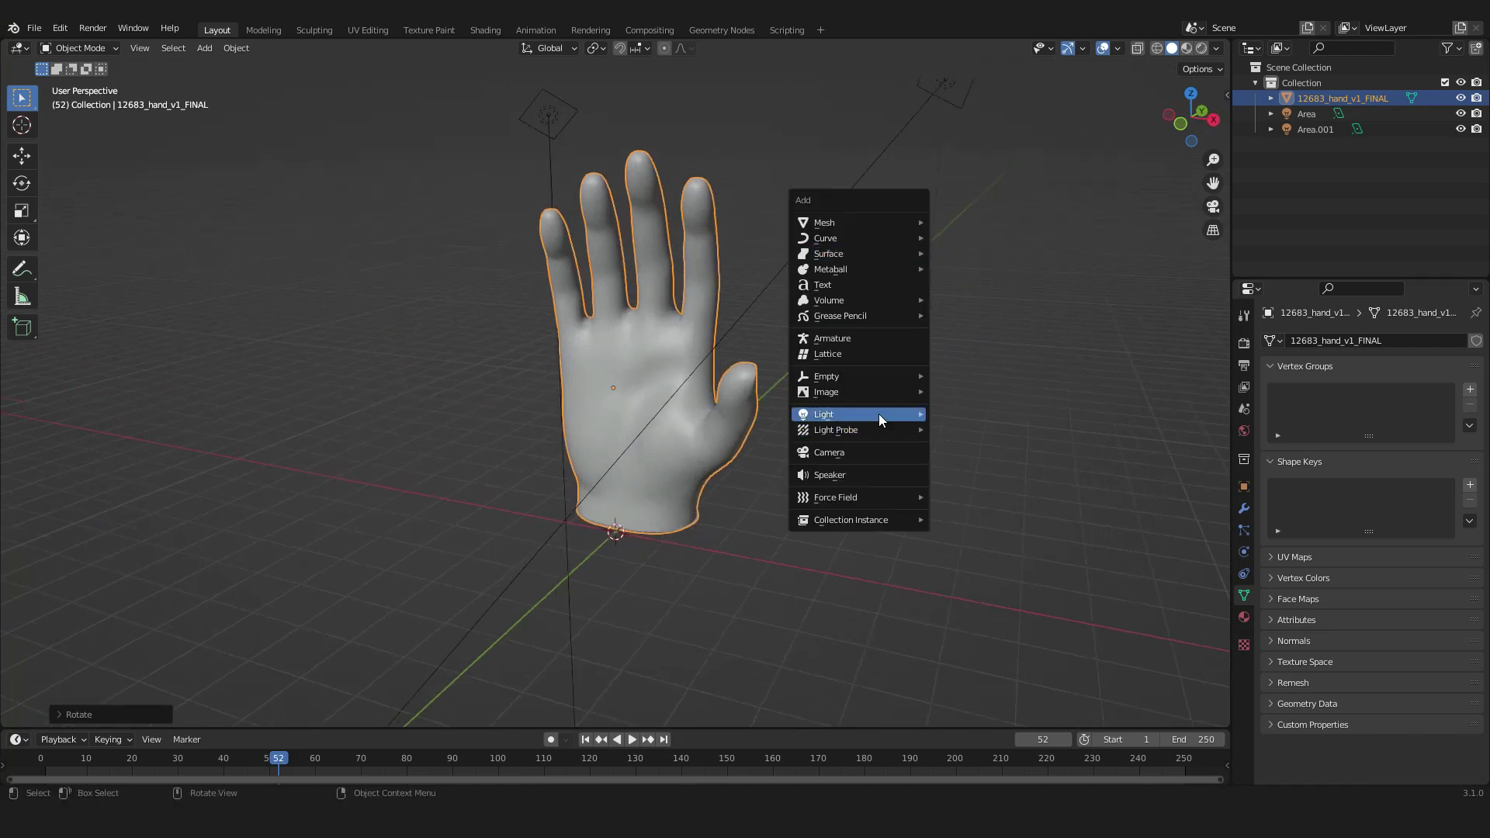
{"action": "left_click", "coordinate": [961, 465]}
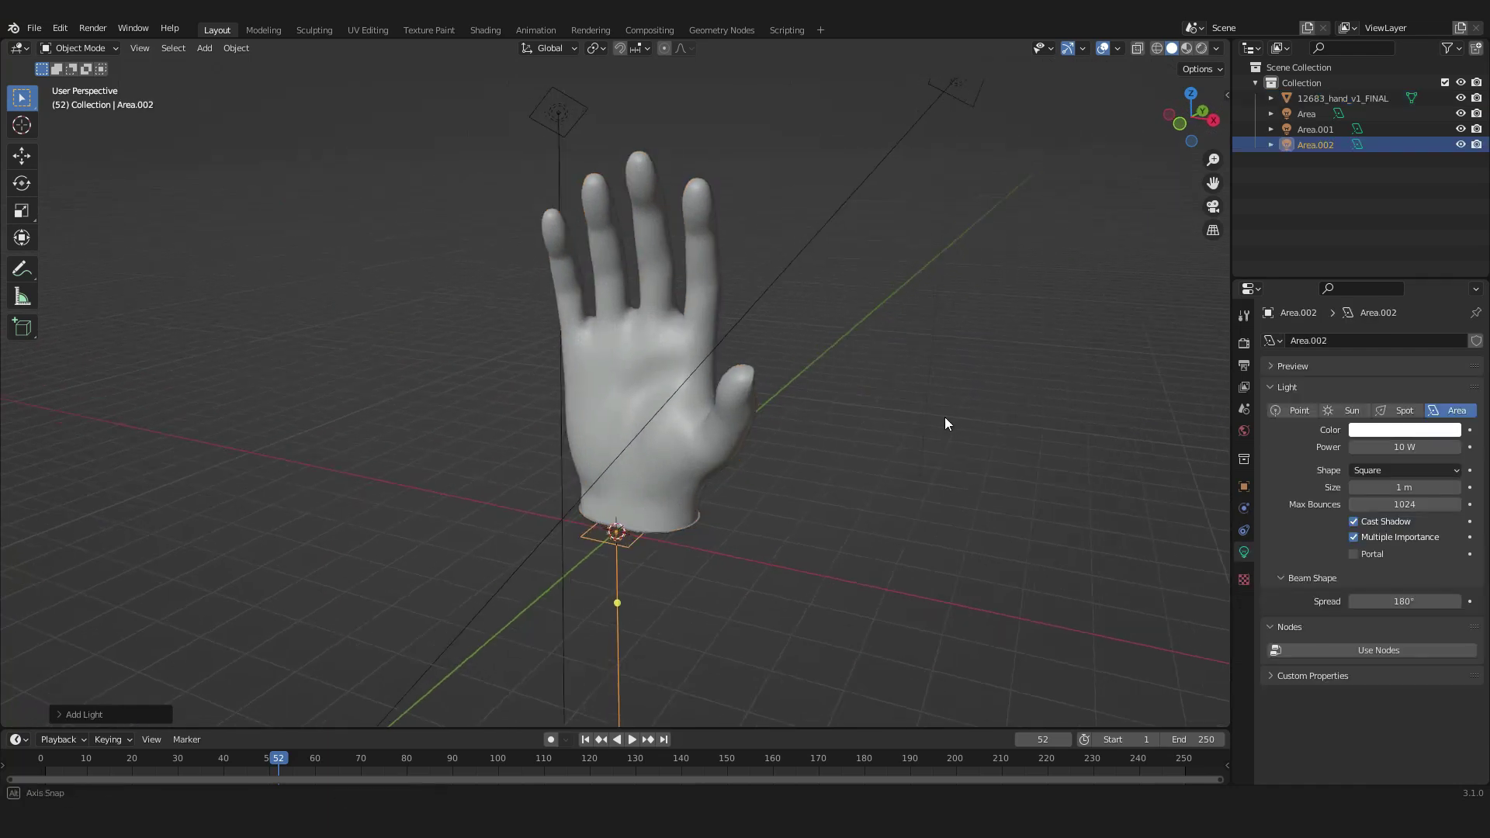
{"action": "middle_click_drag", "start_coordinate": [945, 423], "coordinate": [872, 528]}
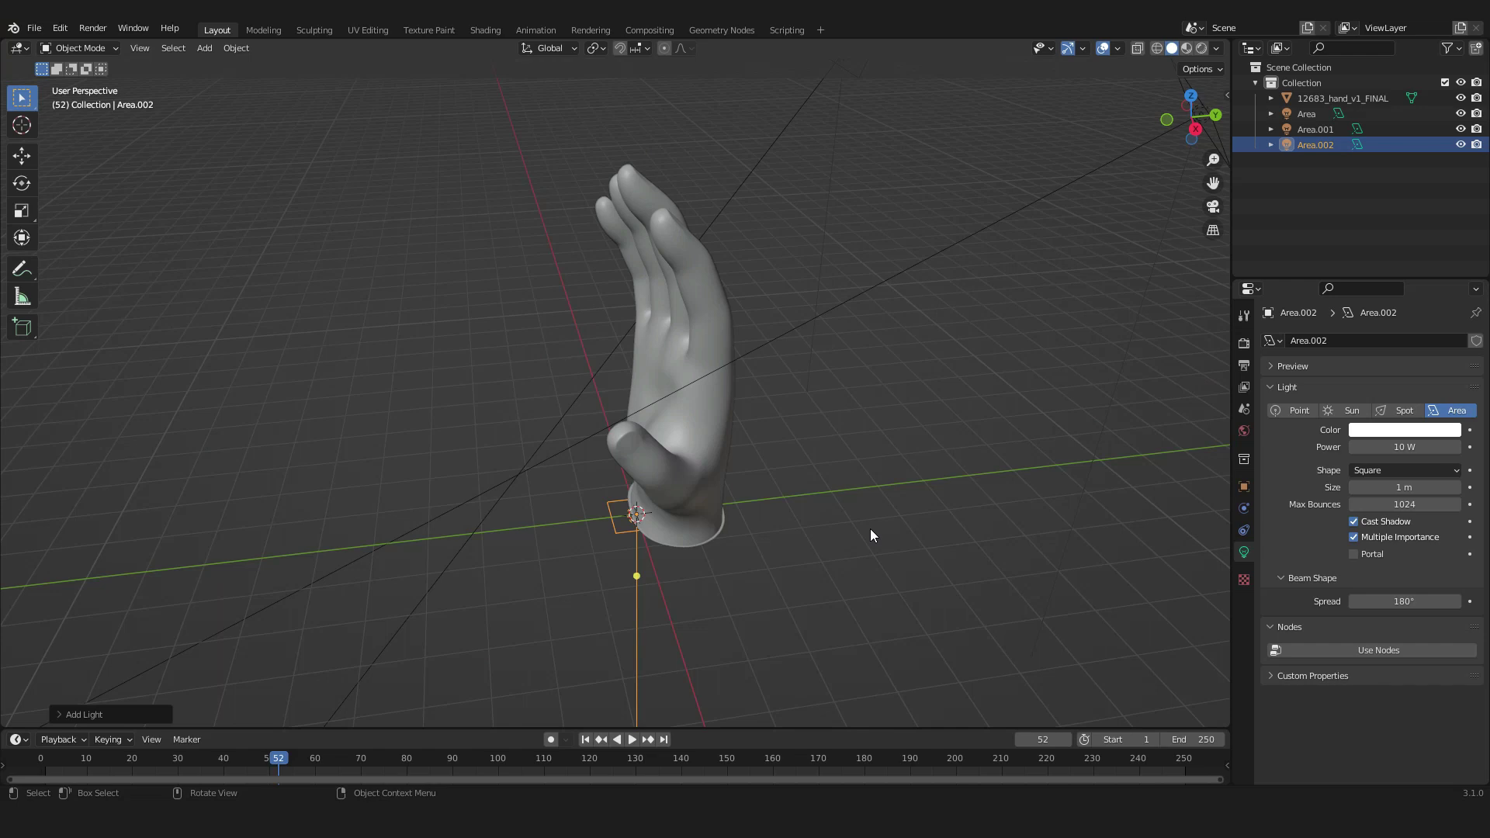
{"action": "key", "text": "g"}
{"action": "key", "text": "z"}
{"action": "left_click", "coordinate": [855, 389]}
- Rotate the new area light 90° about X and move it about 2.5 m along negative Y, in front of the palm
{"action": "type", "text": "rx90"}
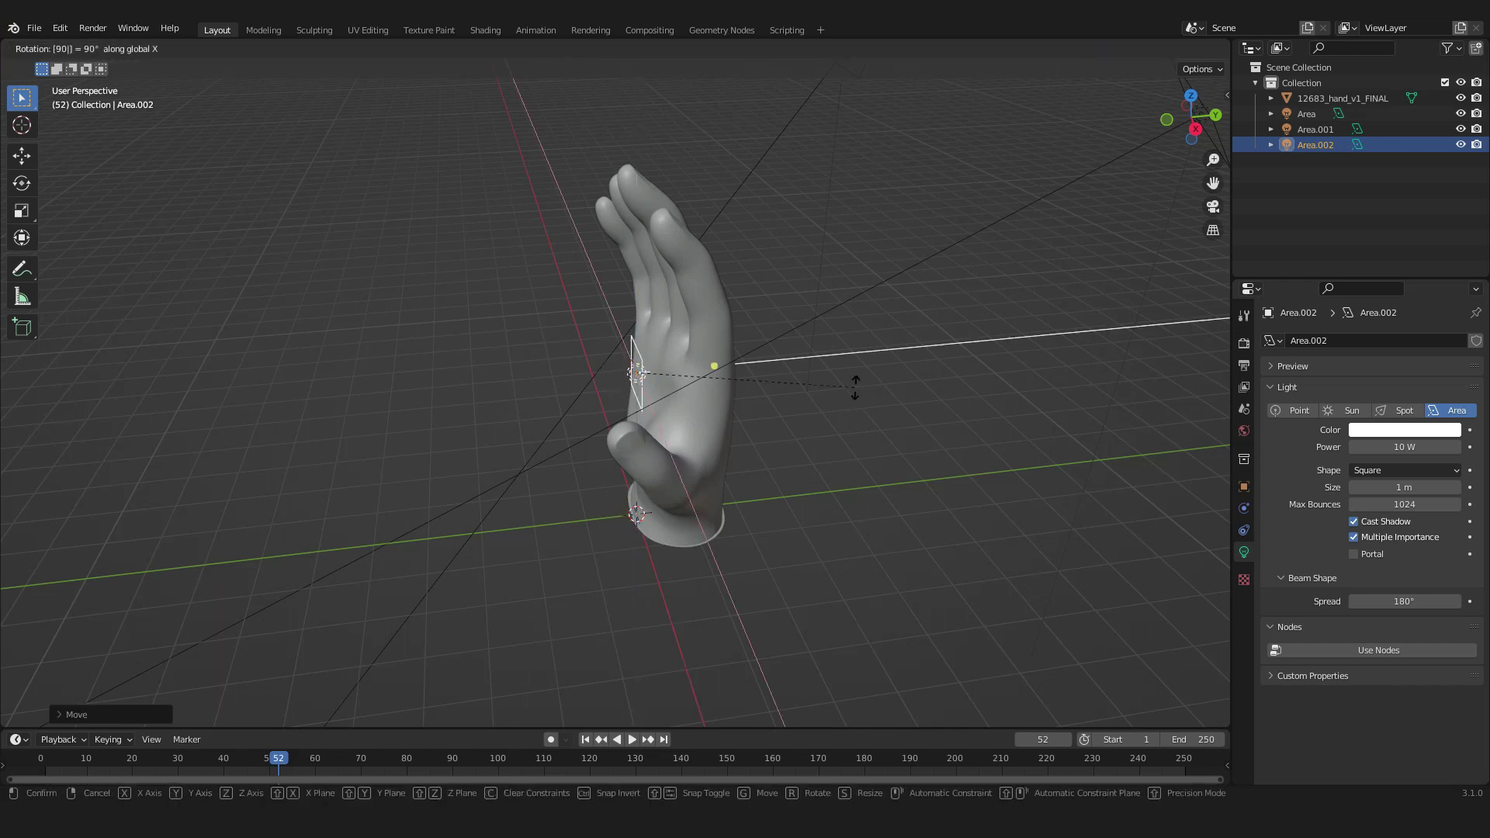
{"action": "key", "text": "Return"}
{"action": "key", "text": "g"}
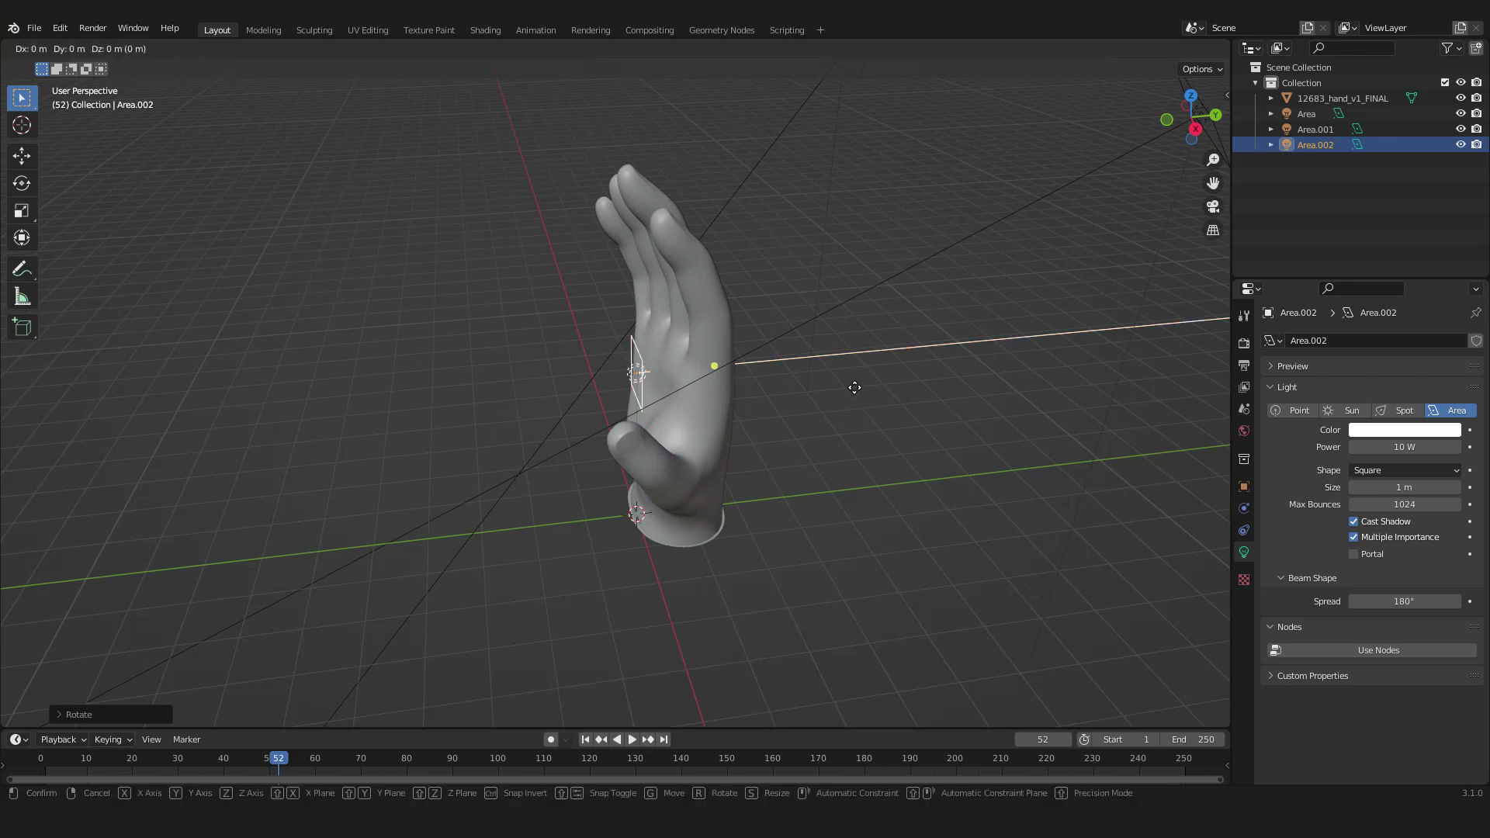
{"action": "key", "text": "y"}
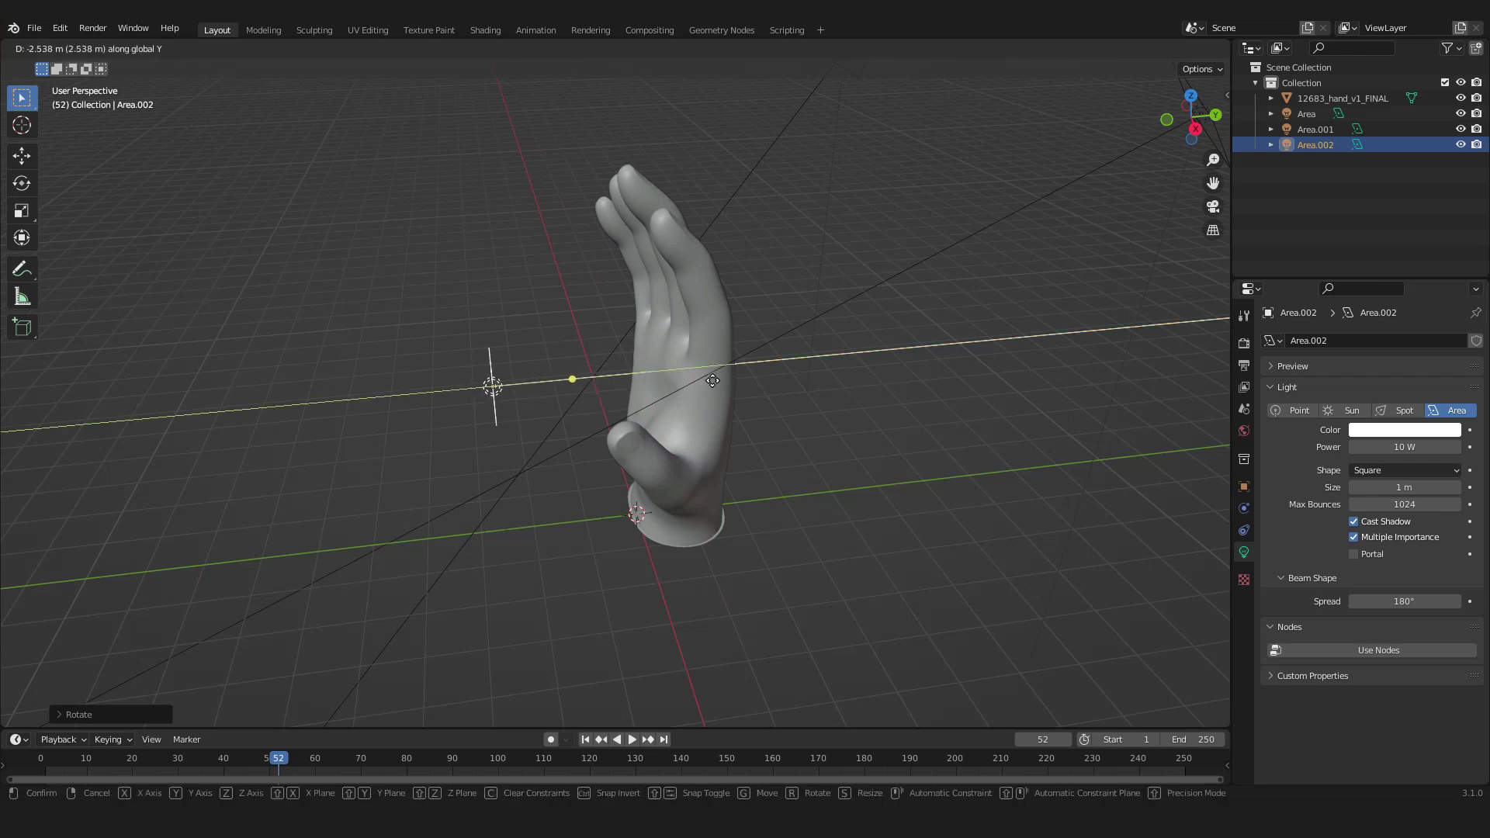
{"action": "left_click", "coordinate": [722, 378]}
- Add a camera and align it to a view facing the back of the hand
{"action": "middle_click_drag", "start_coordinate": [881, 351], "coordinate": [807, 362]}
{"action": "scroll", "coordinate": [771, 354], "scroll_direction": "down", "scroll_amount": 3}
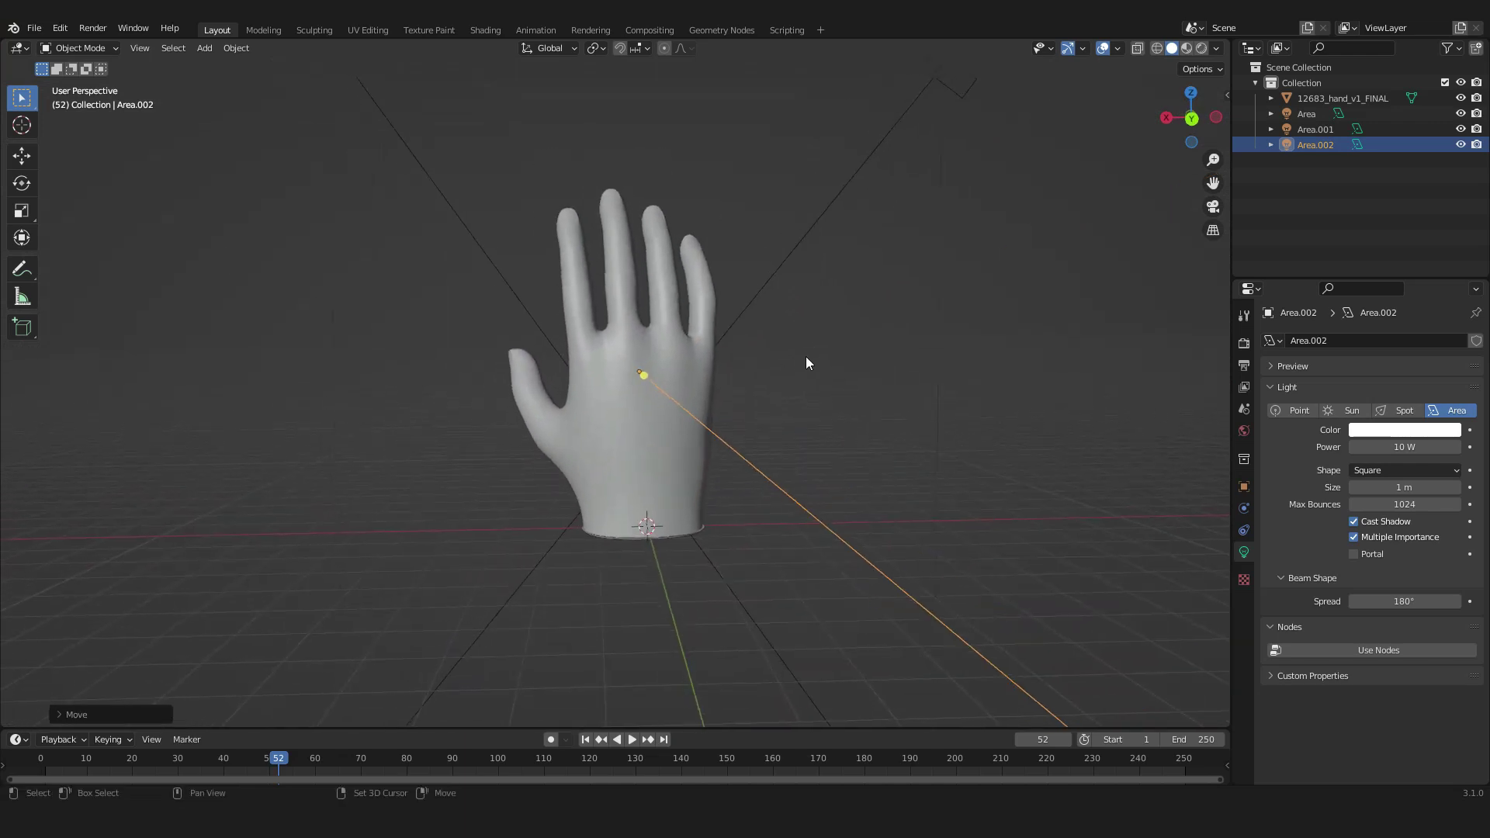
{"action": "key", "text": "shift+a"}
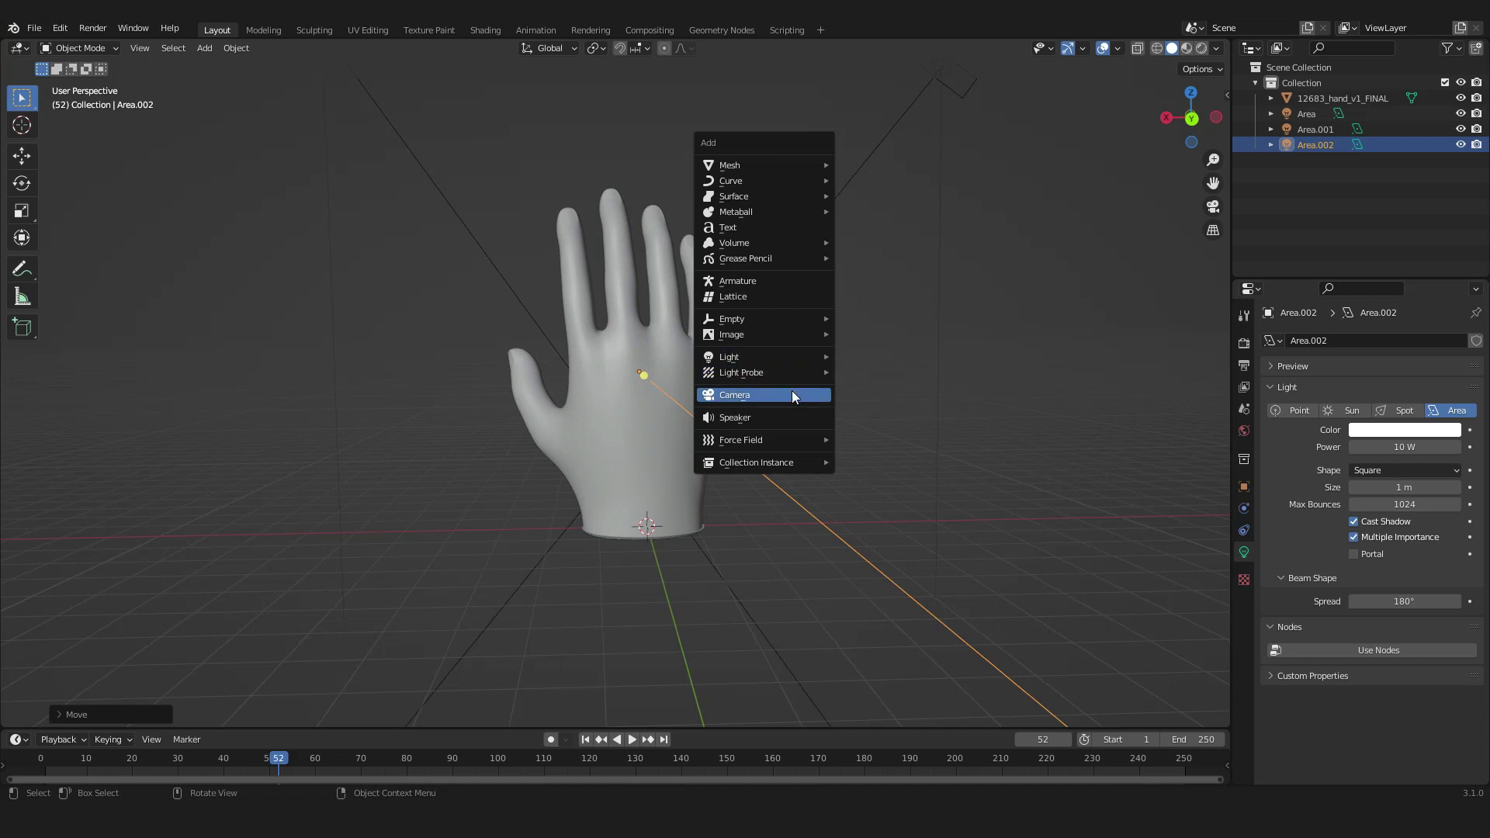
{"action": "left_click", "coordinate": [791, 392]}
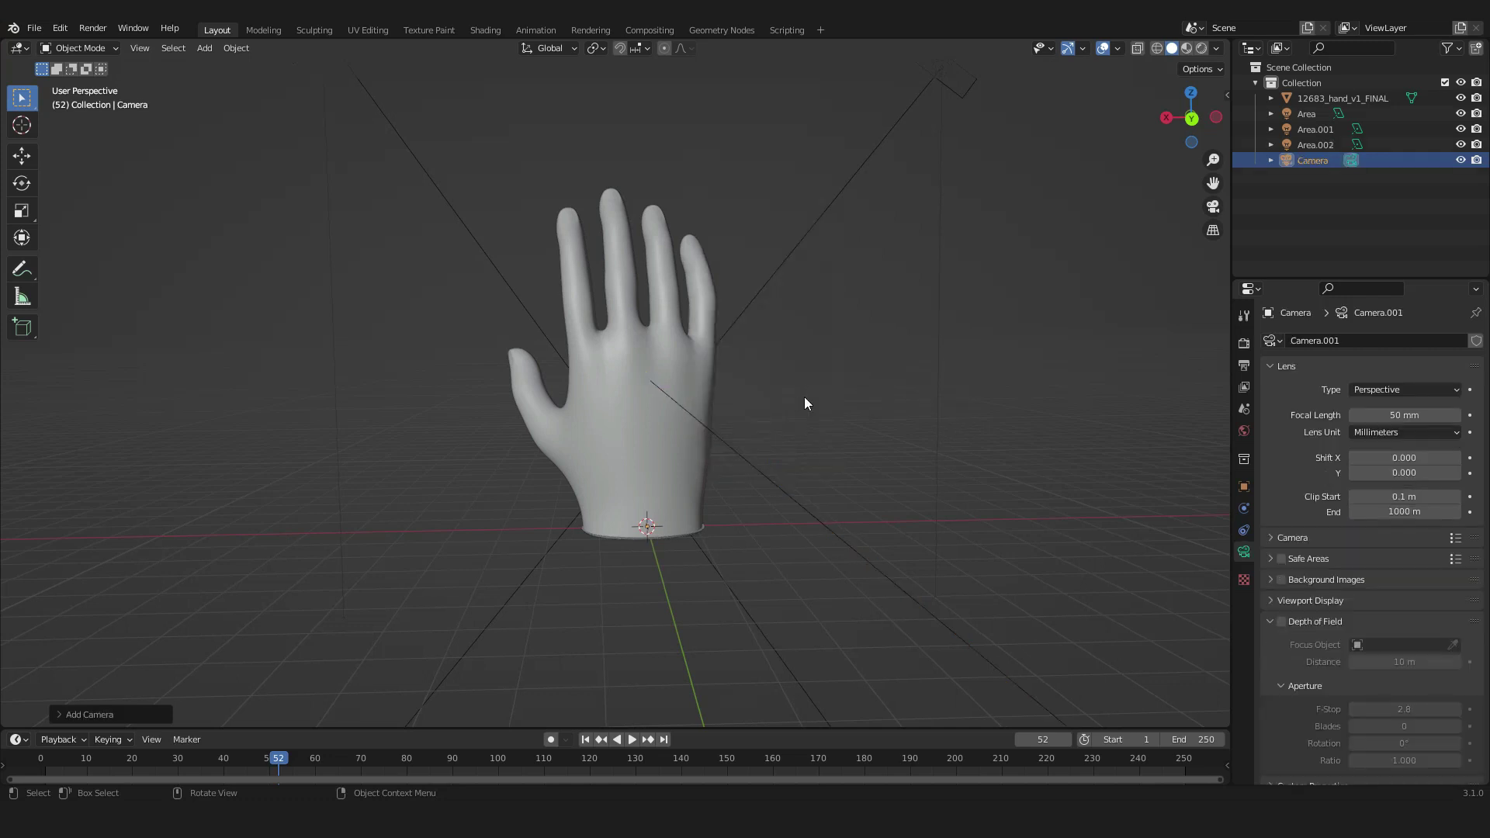
{"action": "key", "text": "ctrl+alt+KP_0"}
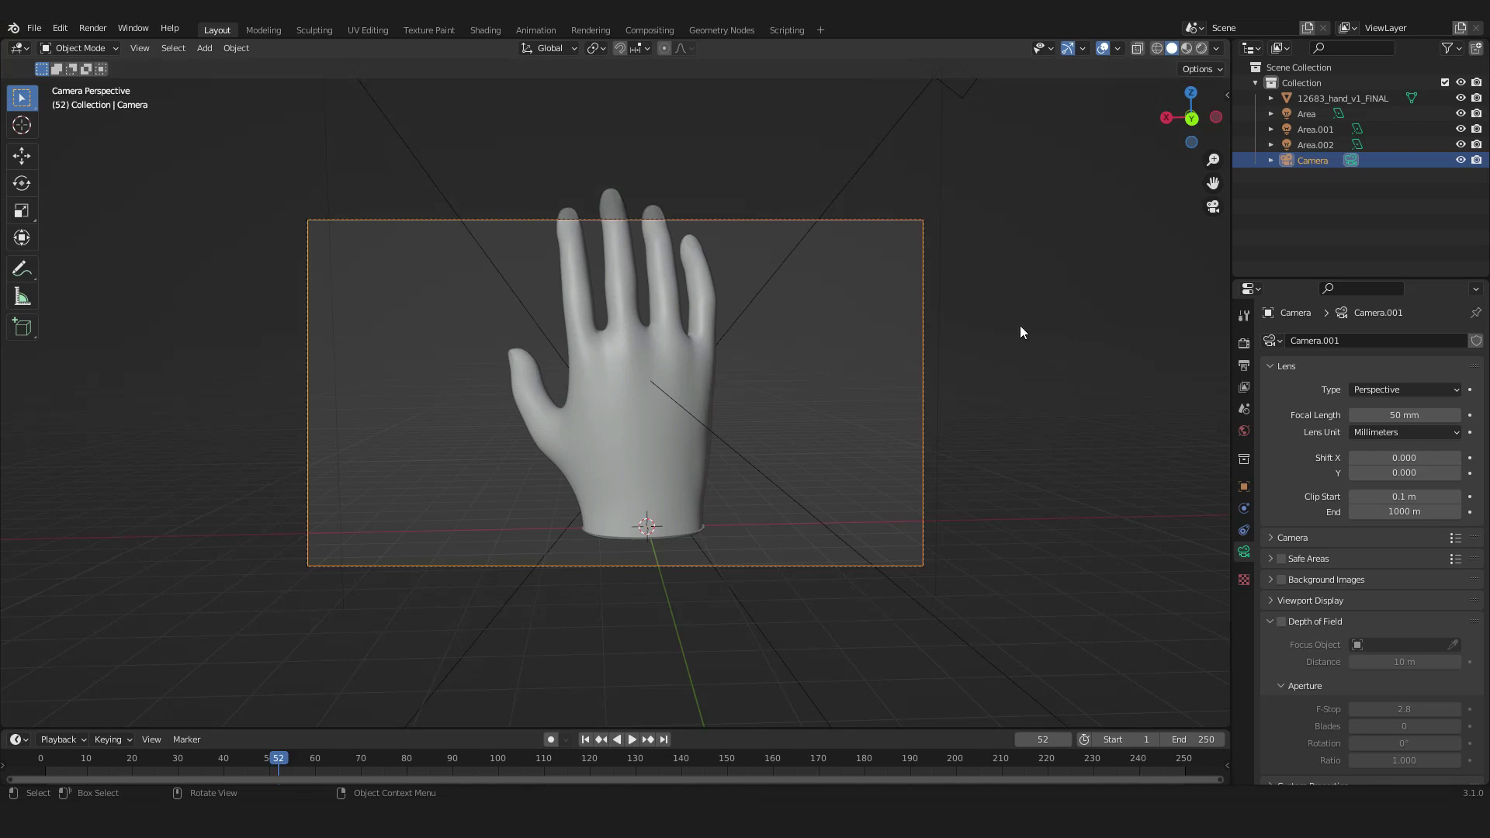
- Reframe the camera around the whole hand by temporarily locking it to the view, and switch the viewport to rendered shading
{"action": "key", "text": "n"}
{"action": "left_click", "coordinate": [1222, 167]}
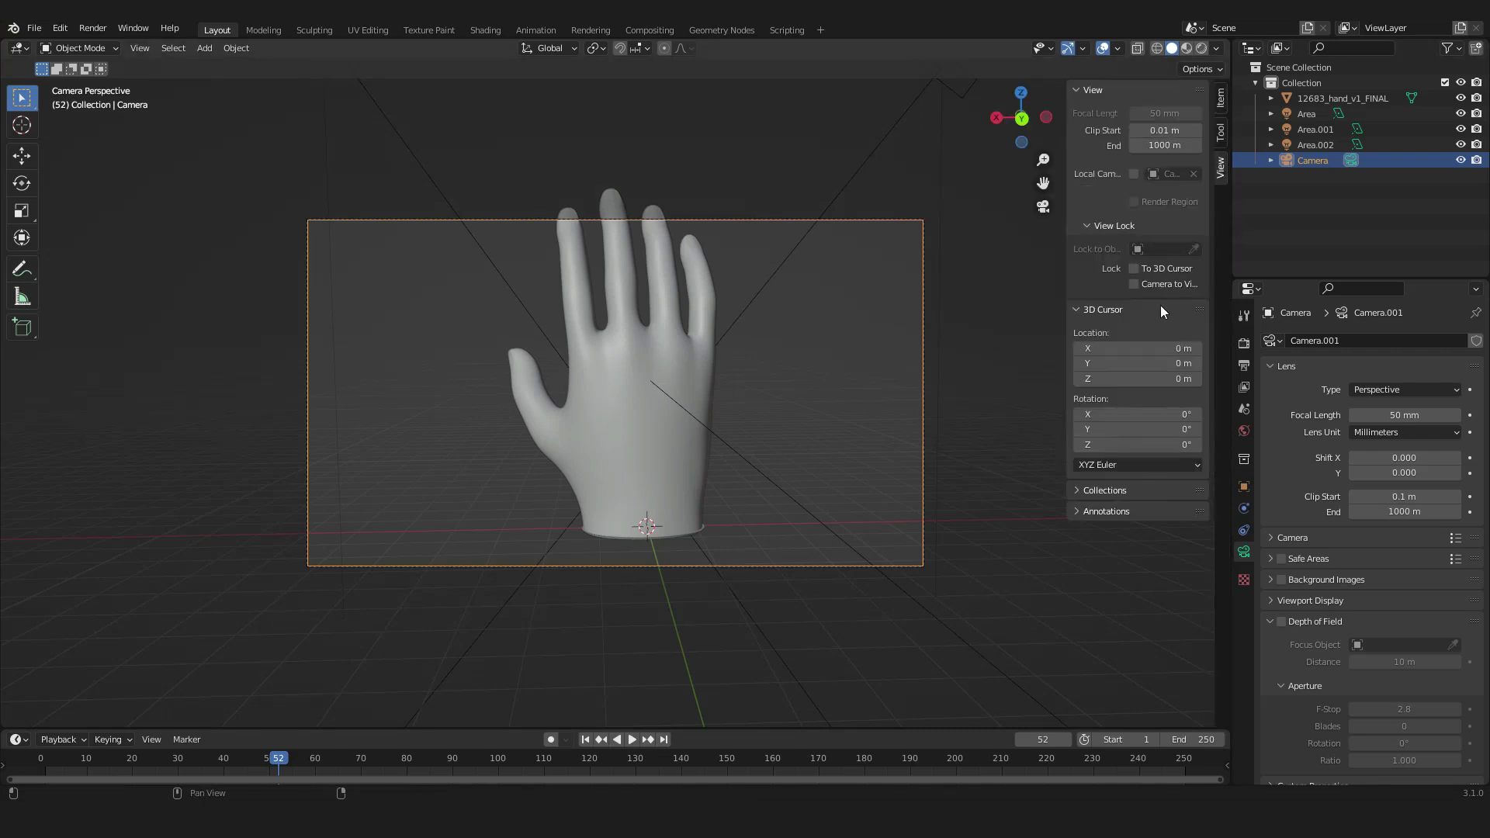
{"action": "left_click", "coordinate": [1135, 283]}
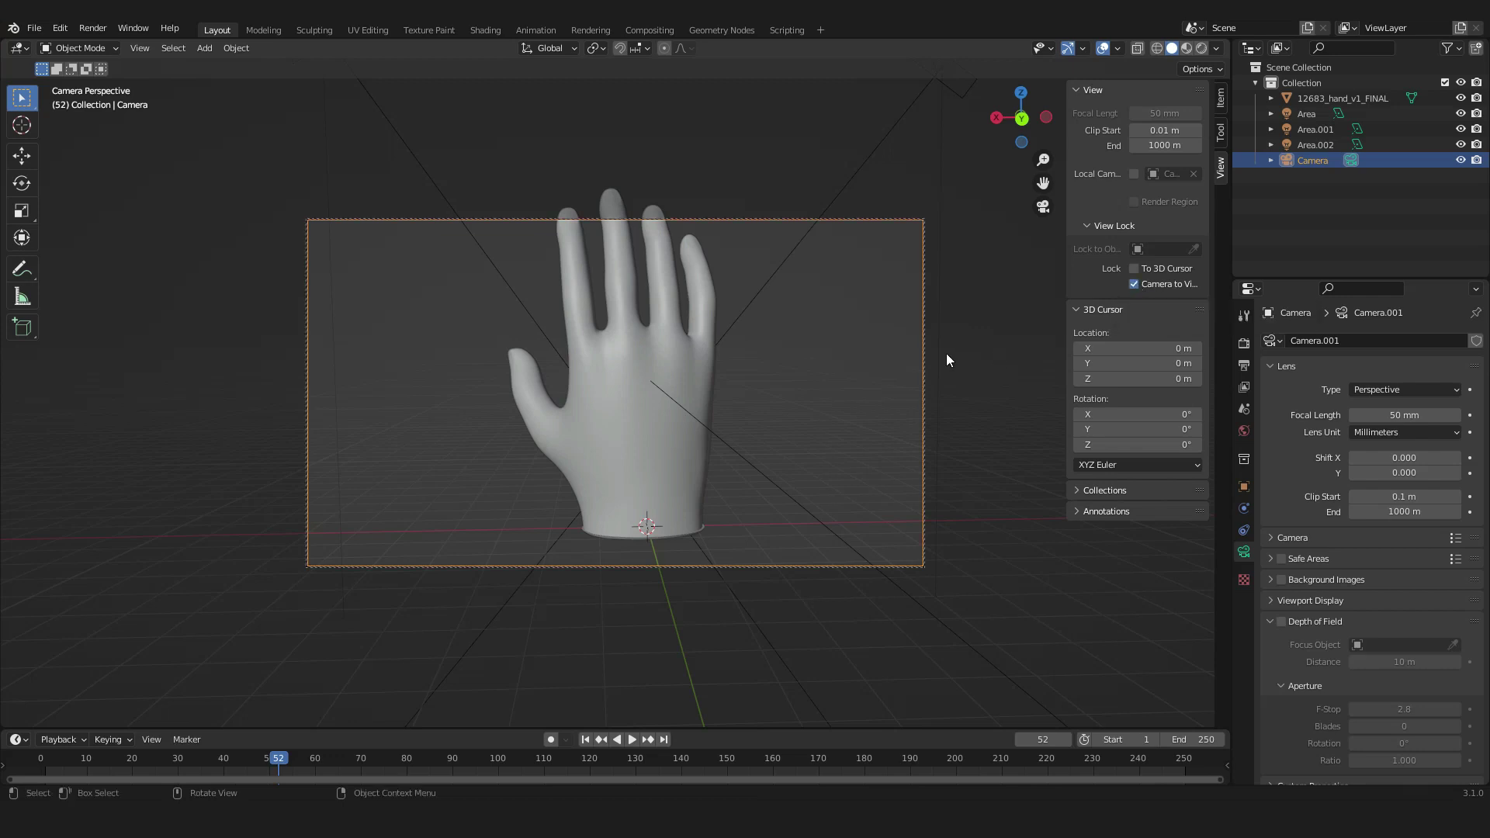
{"action": "mouse_move", "coordinate": [947, 353]}
{"action": "middle_mouse_down"}
{"action": "mouse_move", "coordinate": [907, 355]}
{"action": "mouse_move", "coordinate": [916, 379]}
{"action": "mouse_move", "coordinate": [896, 407]}
{"action": "middle_mouse_up"}
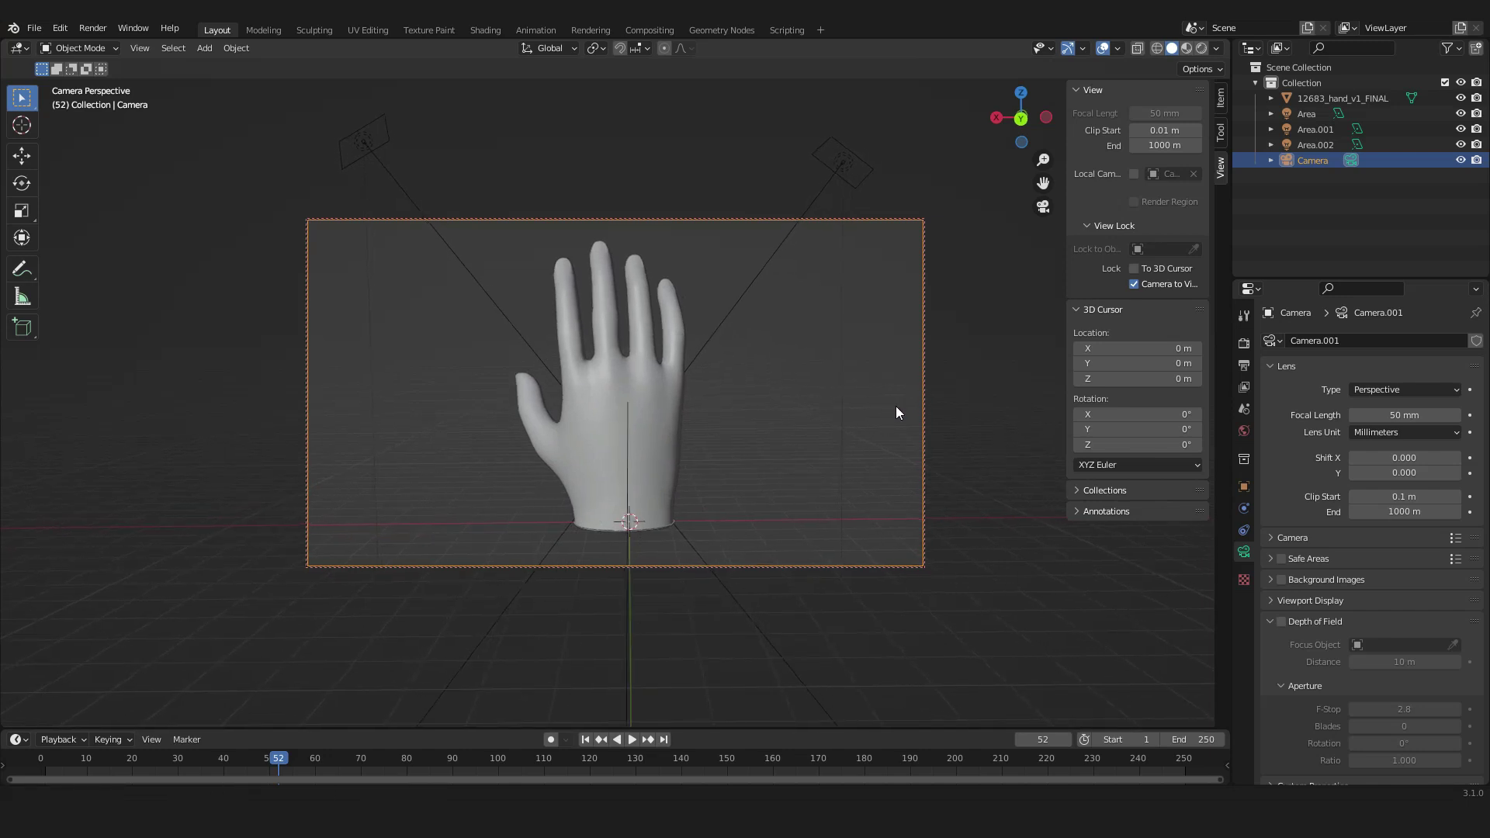
{"action": "left_click", "coordinate": [1134, 284]}
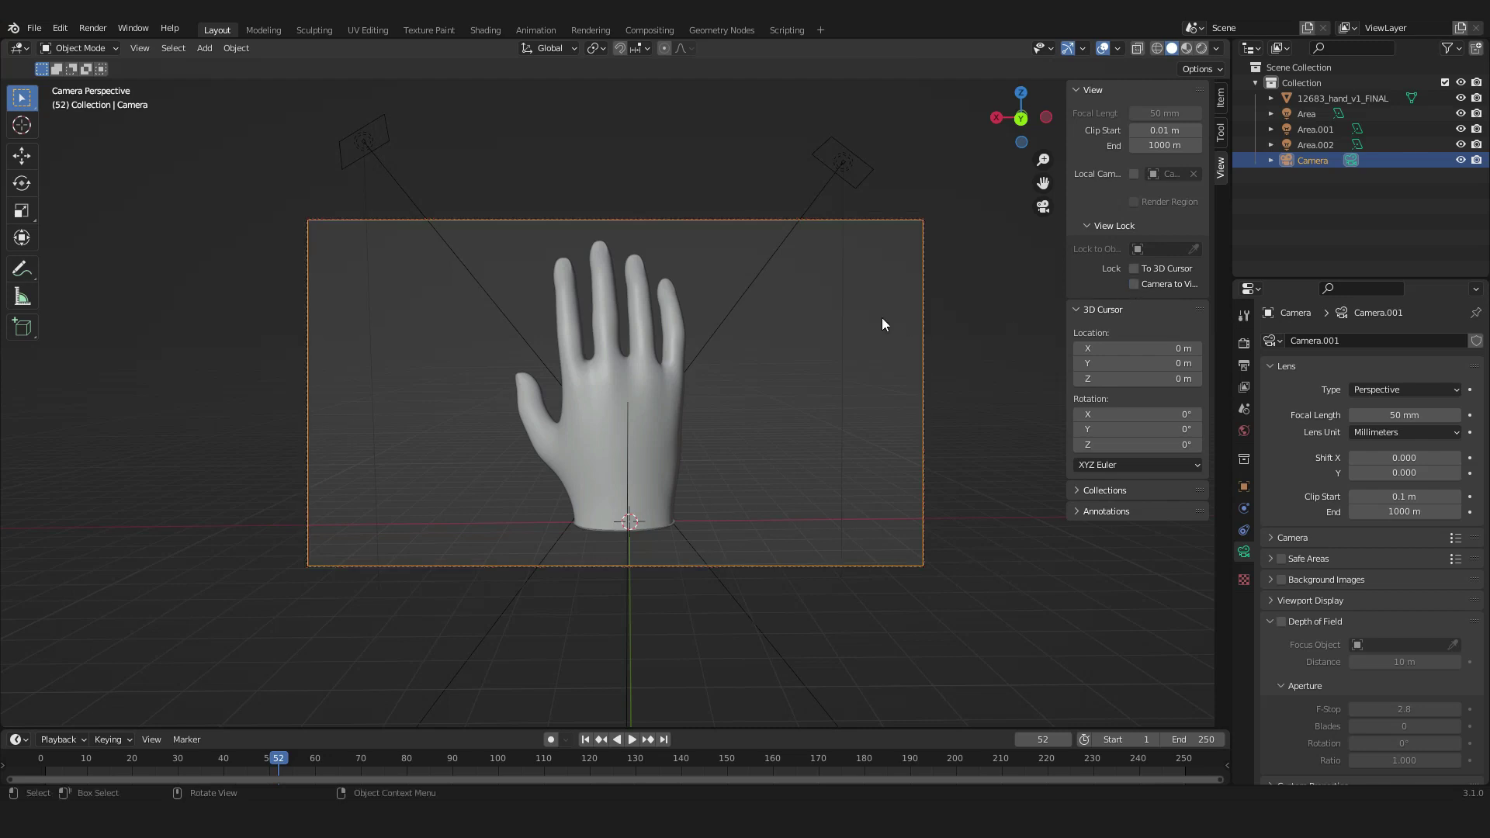
{"action": "key", "text": "n"}
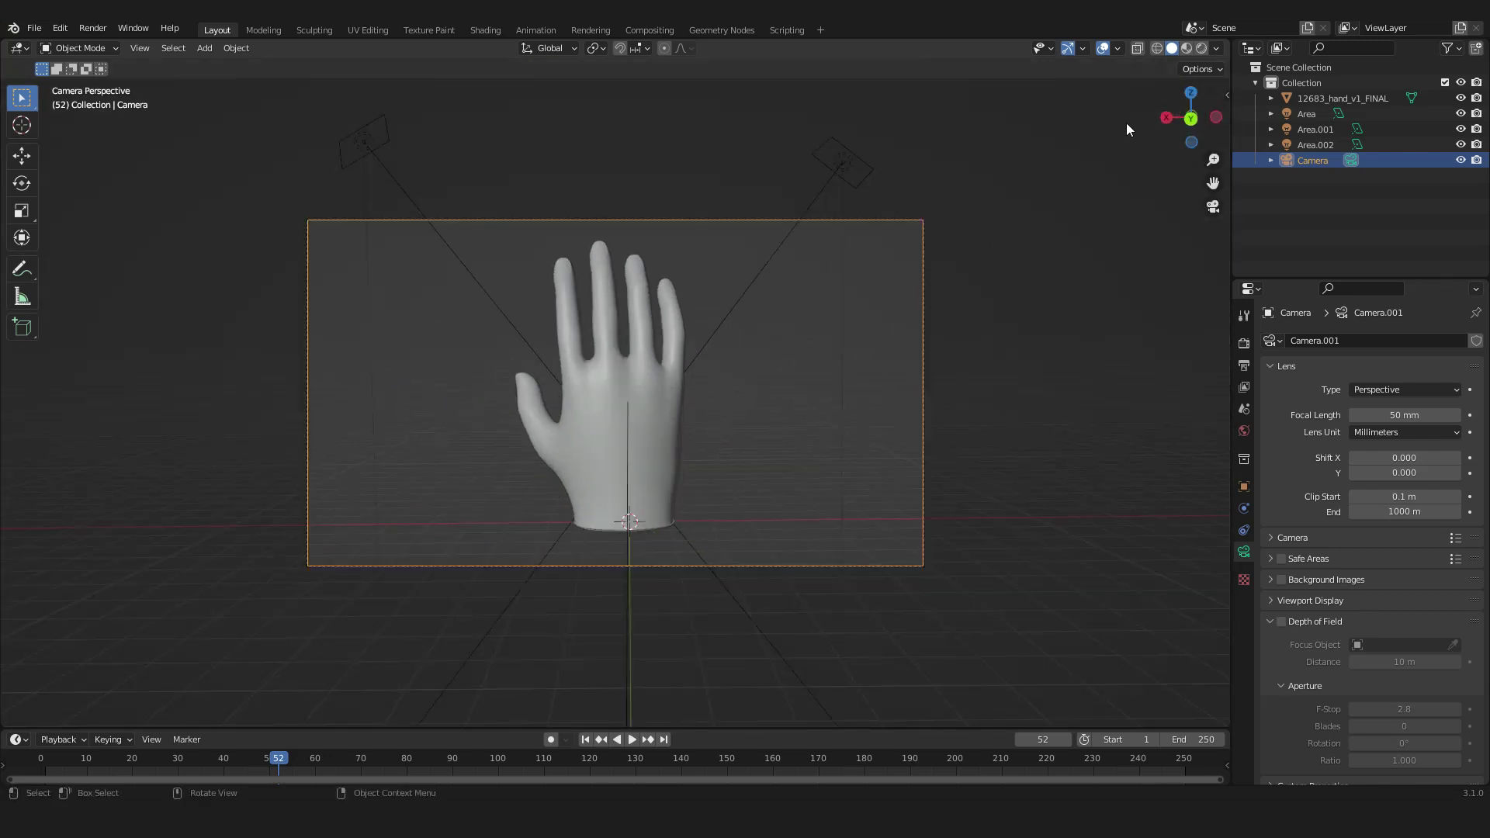
{"action": "left_click", "coordinate": [1202, 48]}
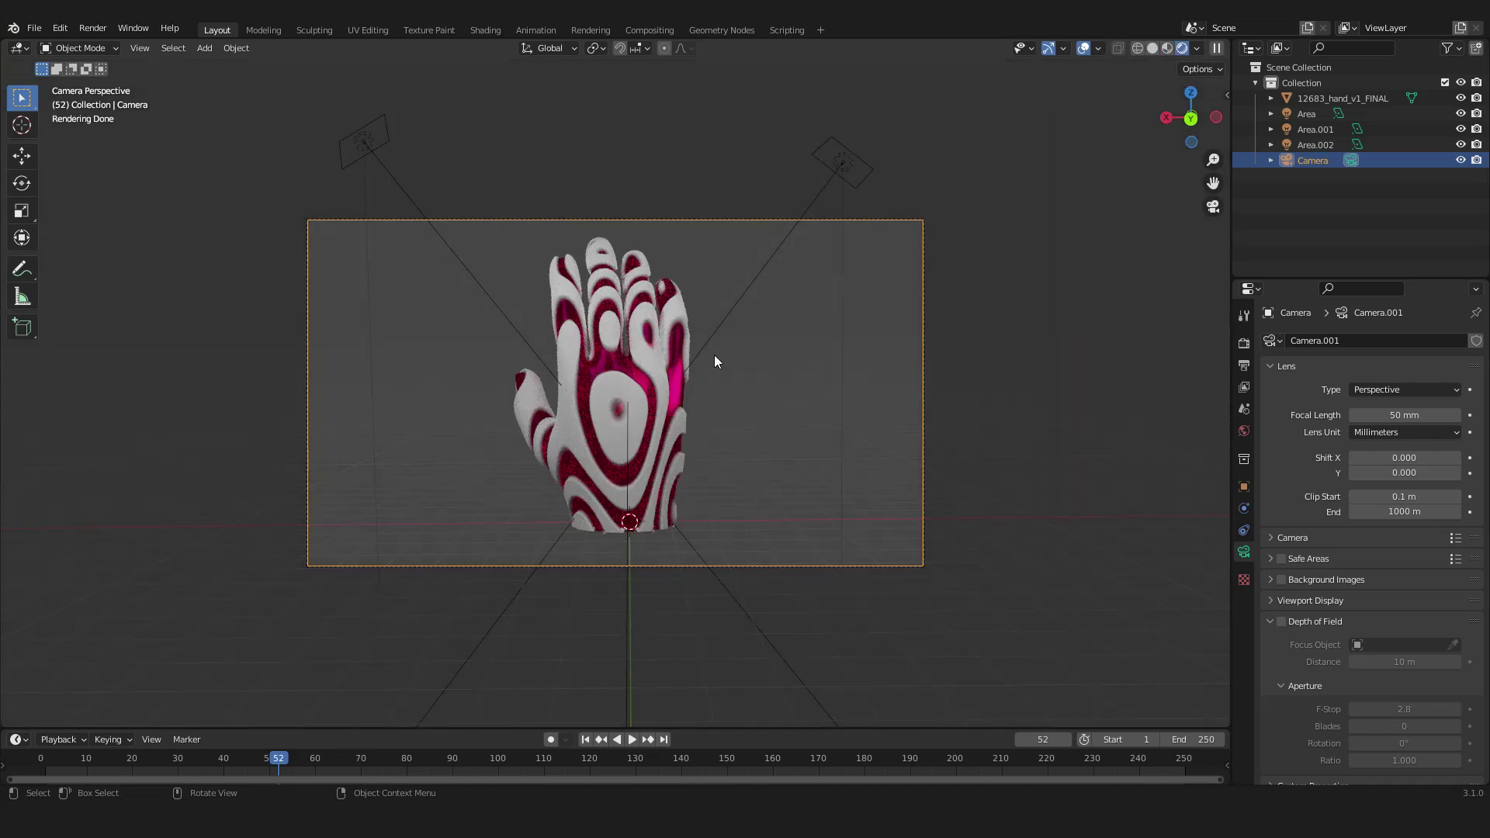
- Add a plane and rotate it 90° about the X axis so it stands upright
{"action": "key", "text": "shift+a"}
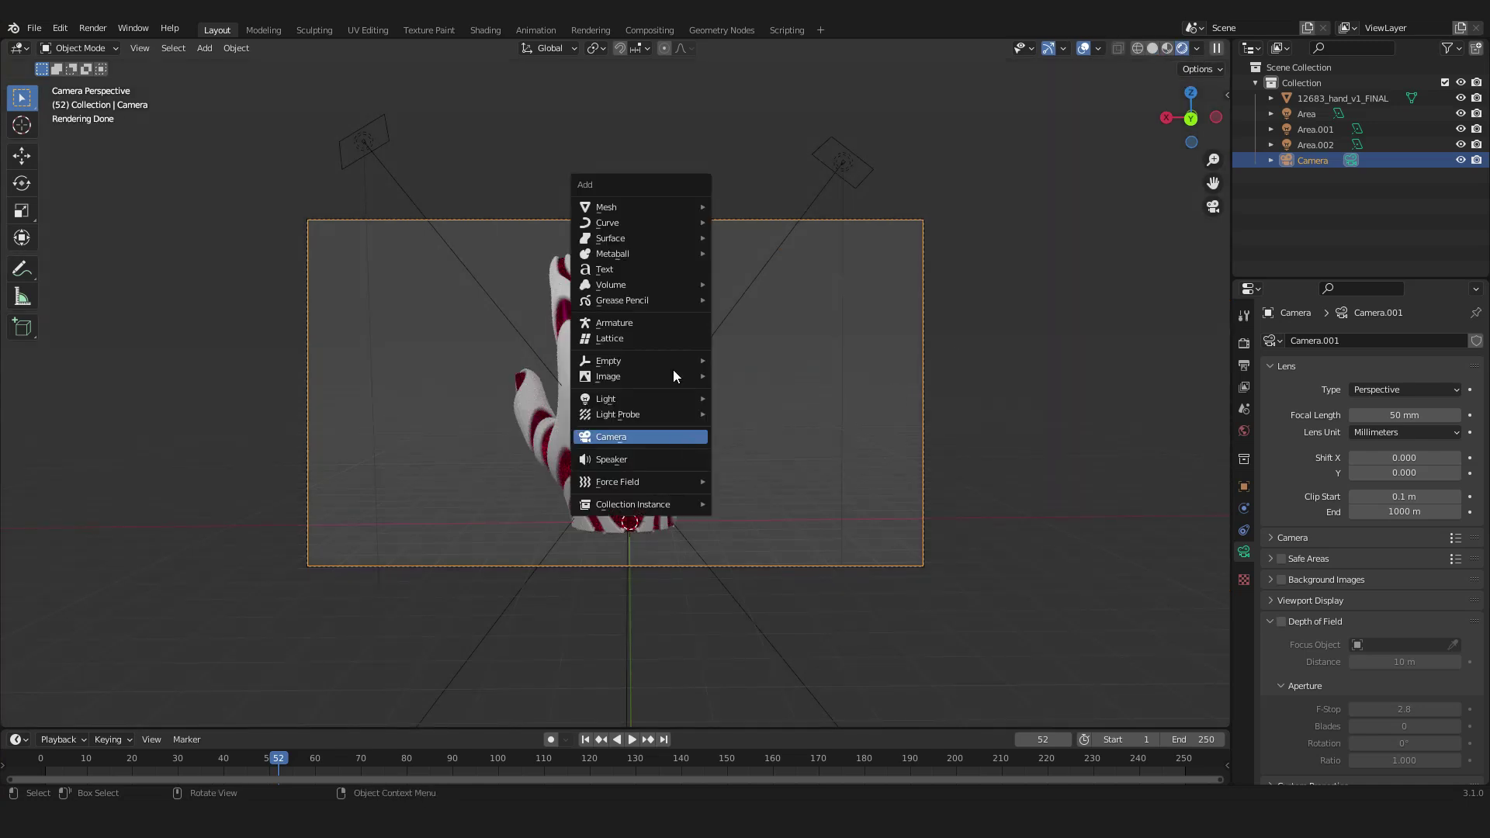
{"action": "mouse_move", "coordinate": [638, 207]}
{"action": "left_click", "coordinate": [751, 207]}
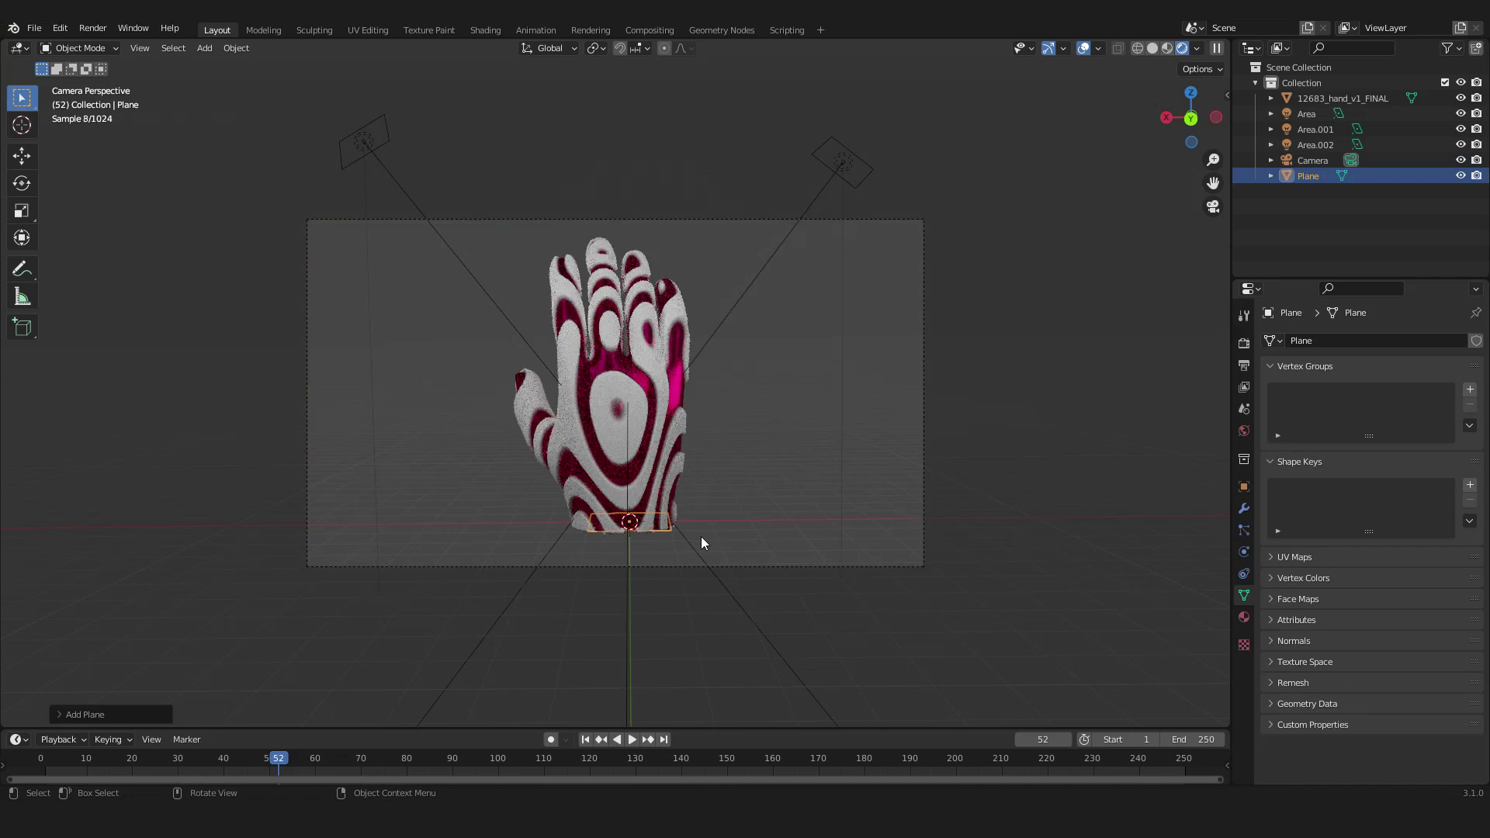
{"action": "type", "text": "rx"}
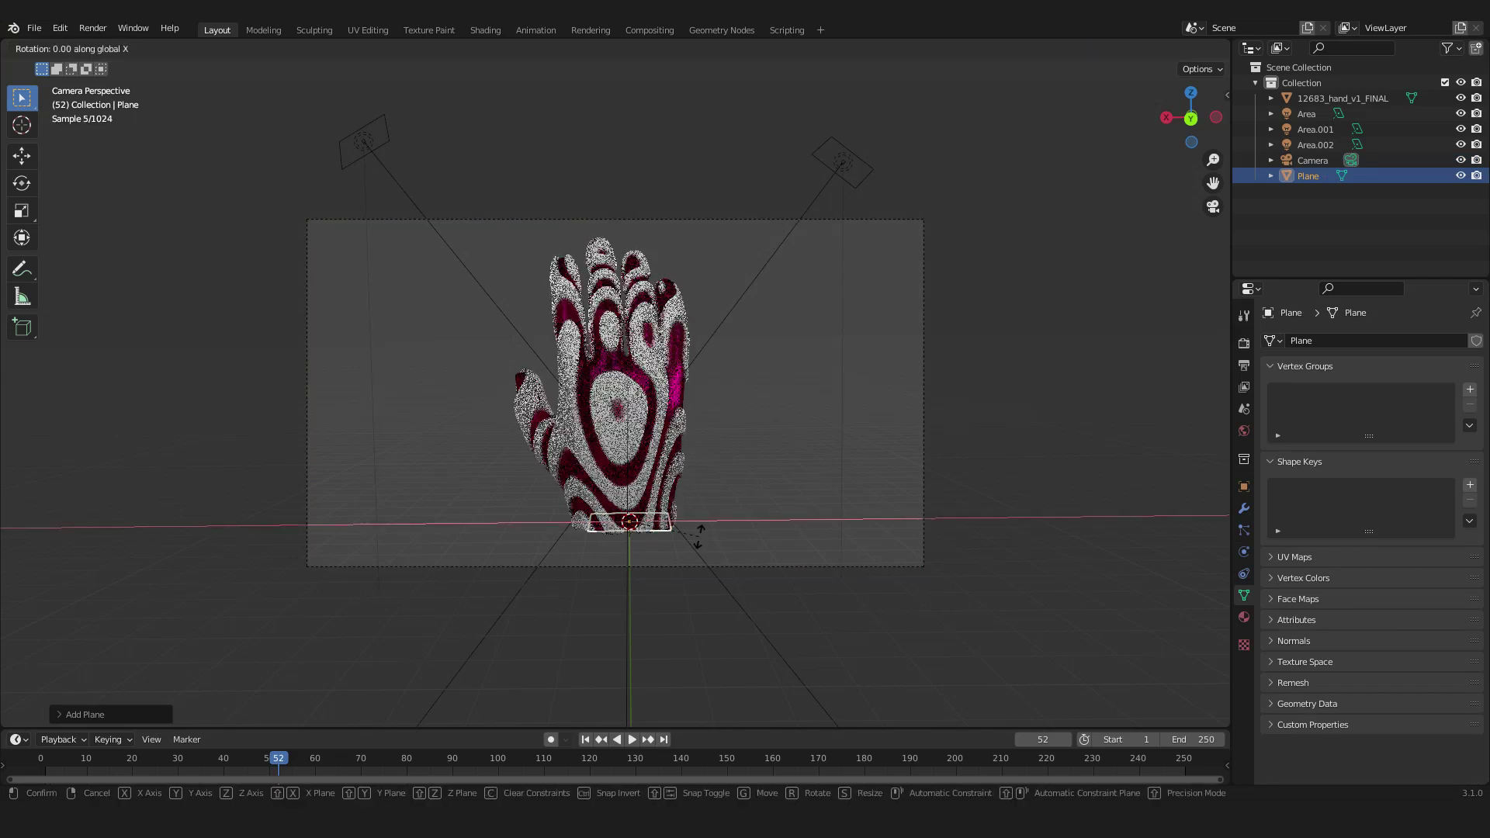
{"action": "type", "text": "90"}
{"action": "key", "text": "Return"}
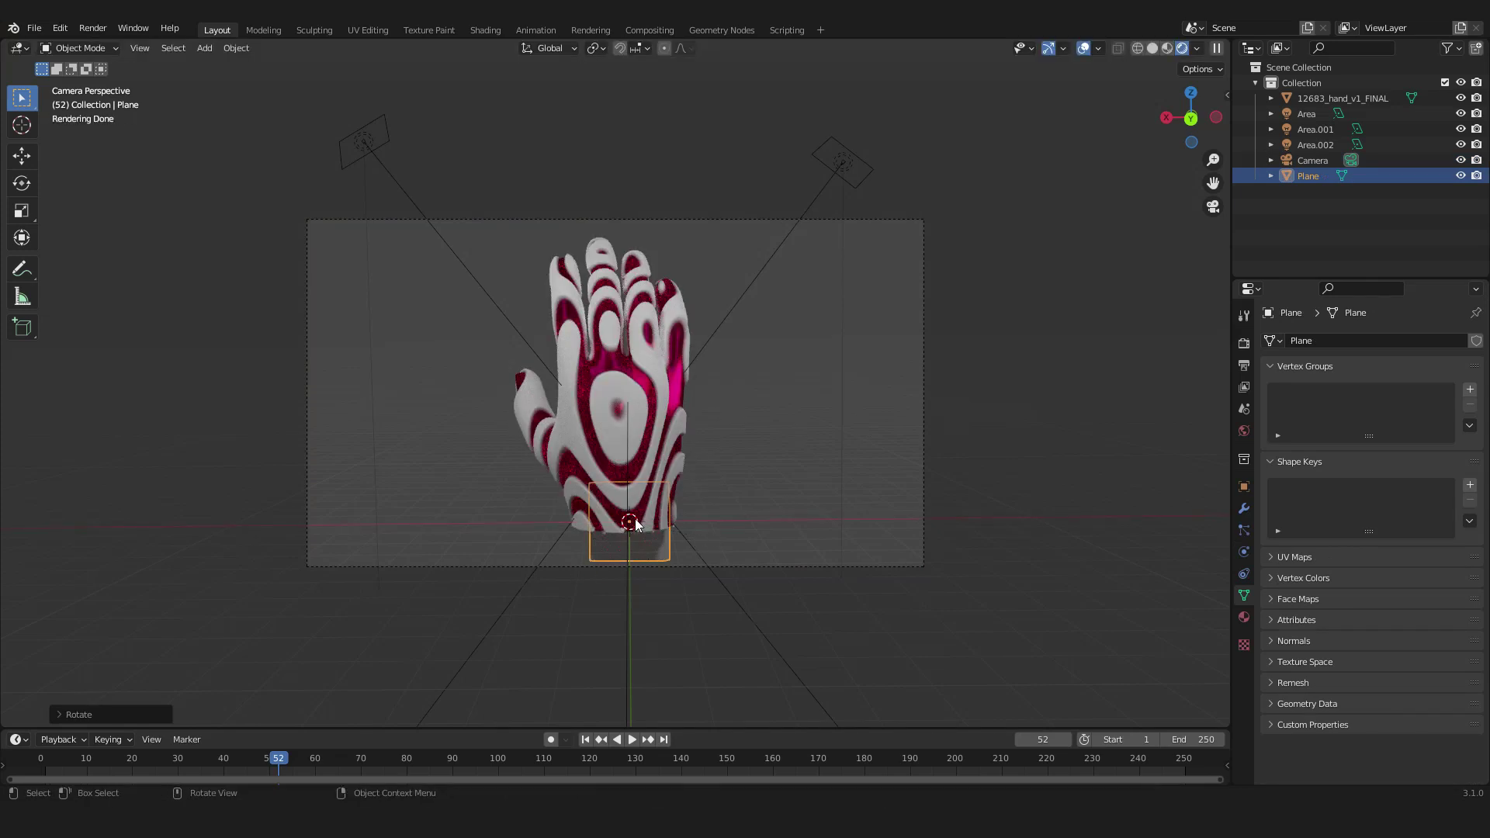
- Move the plane about 10.85 m along negative Y behind the hand and scale it up to fill the camera frame
{"action": "key", "text": "g"}
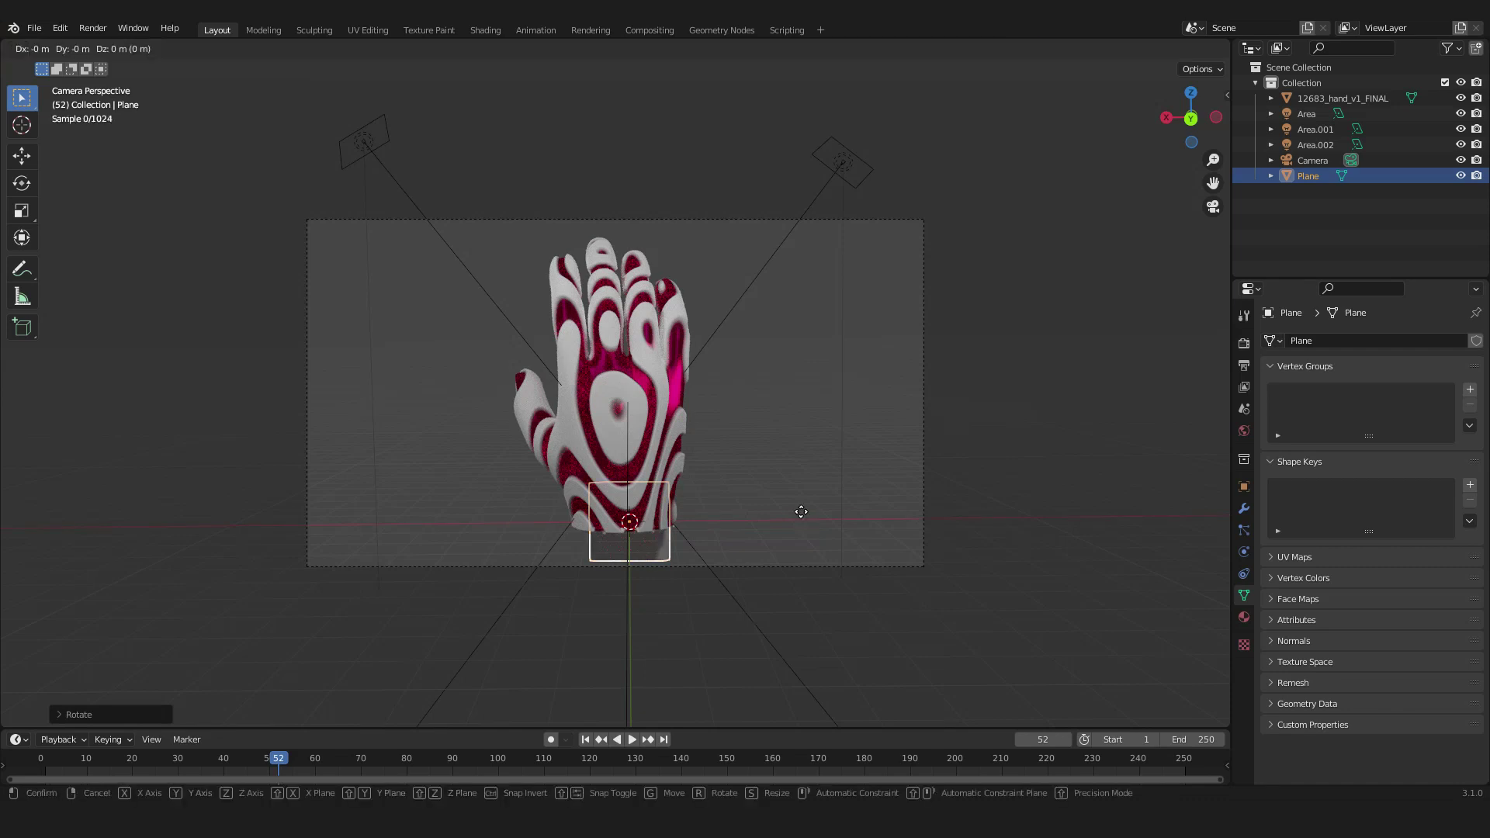
{"action": "key", "text": "y"}
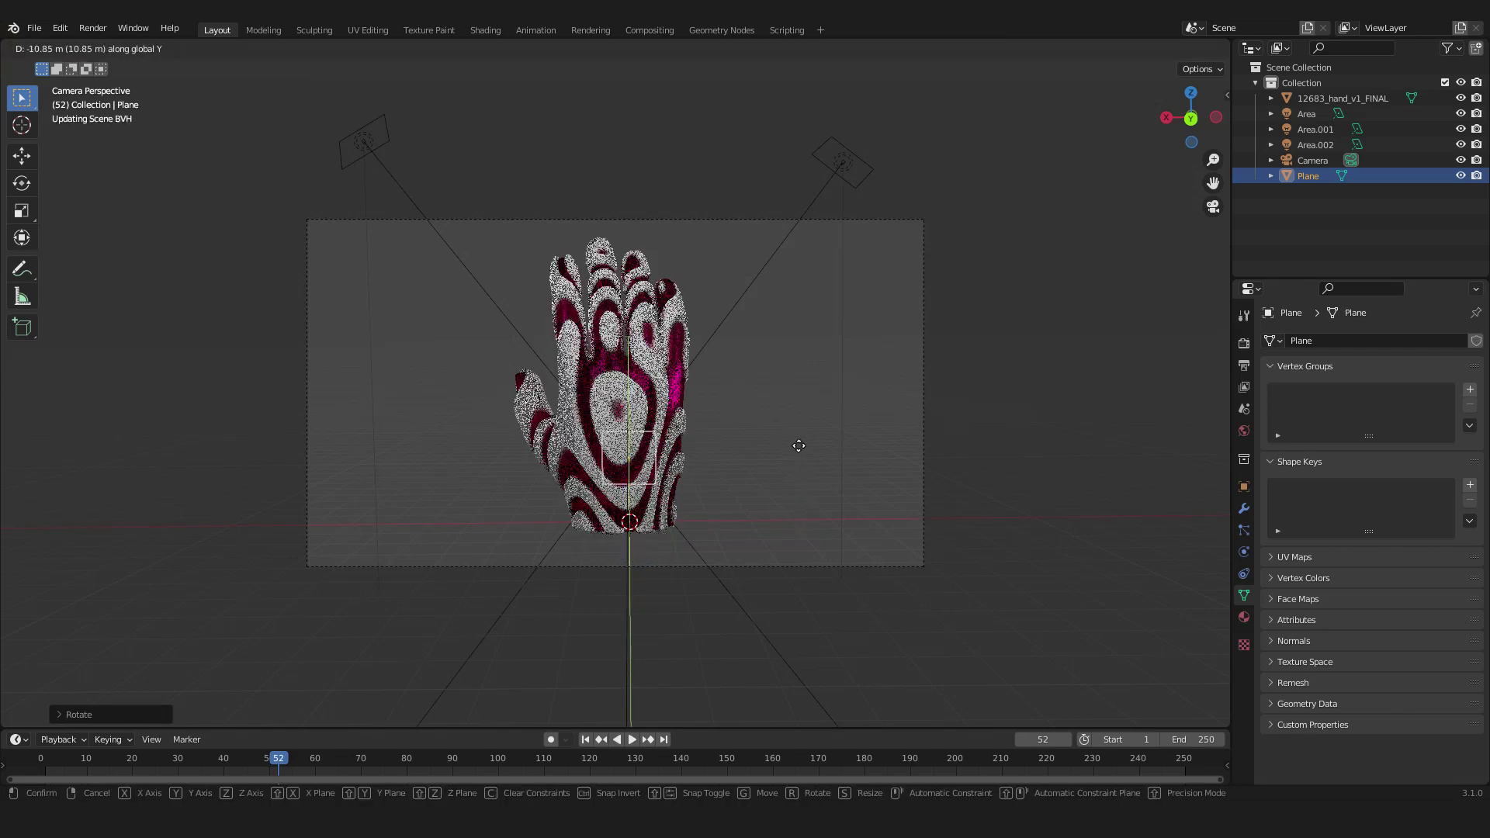
{"action": "left_click", "coordinate": [800, 446]}
{"action": "key", "text": "s"}
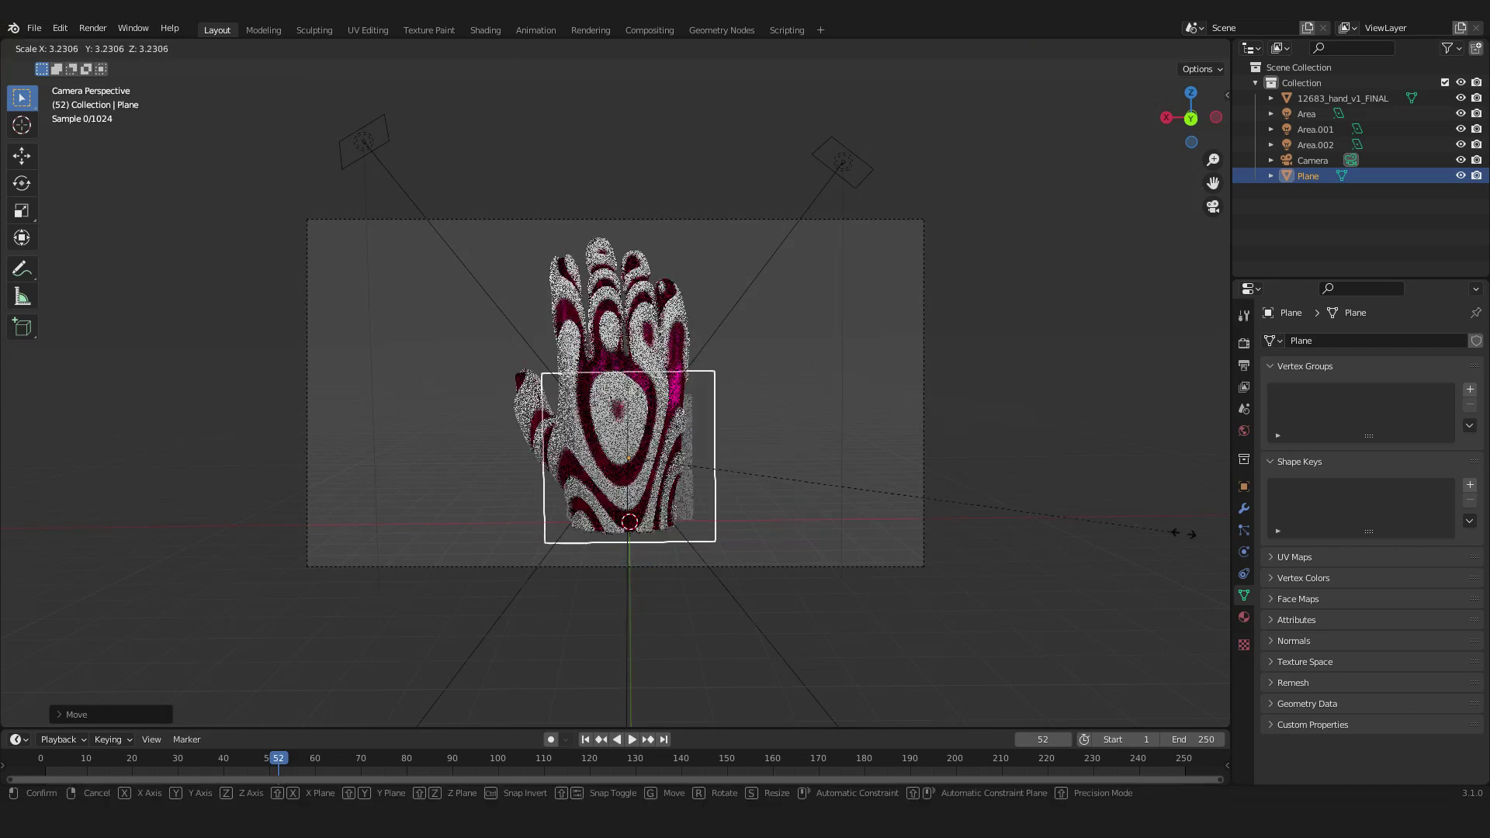
{"action": "left_click", "coordinate": [714, 656]}
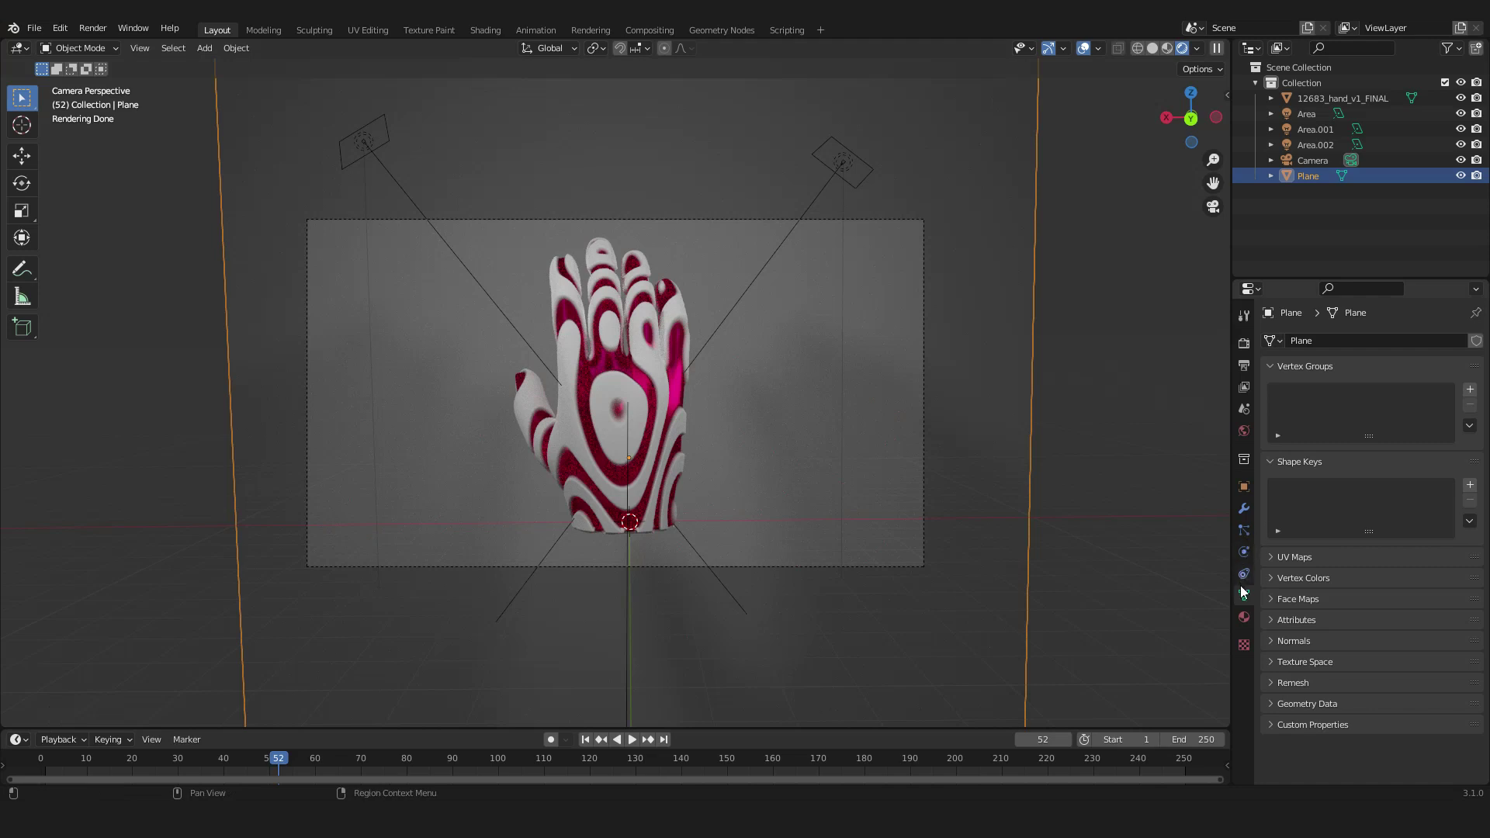
- Create a new material for the backdrop plane and set its base color to pink
{"action": "left_click", "coordinate": [1244, 617]}
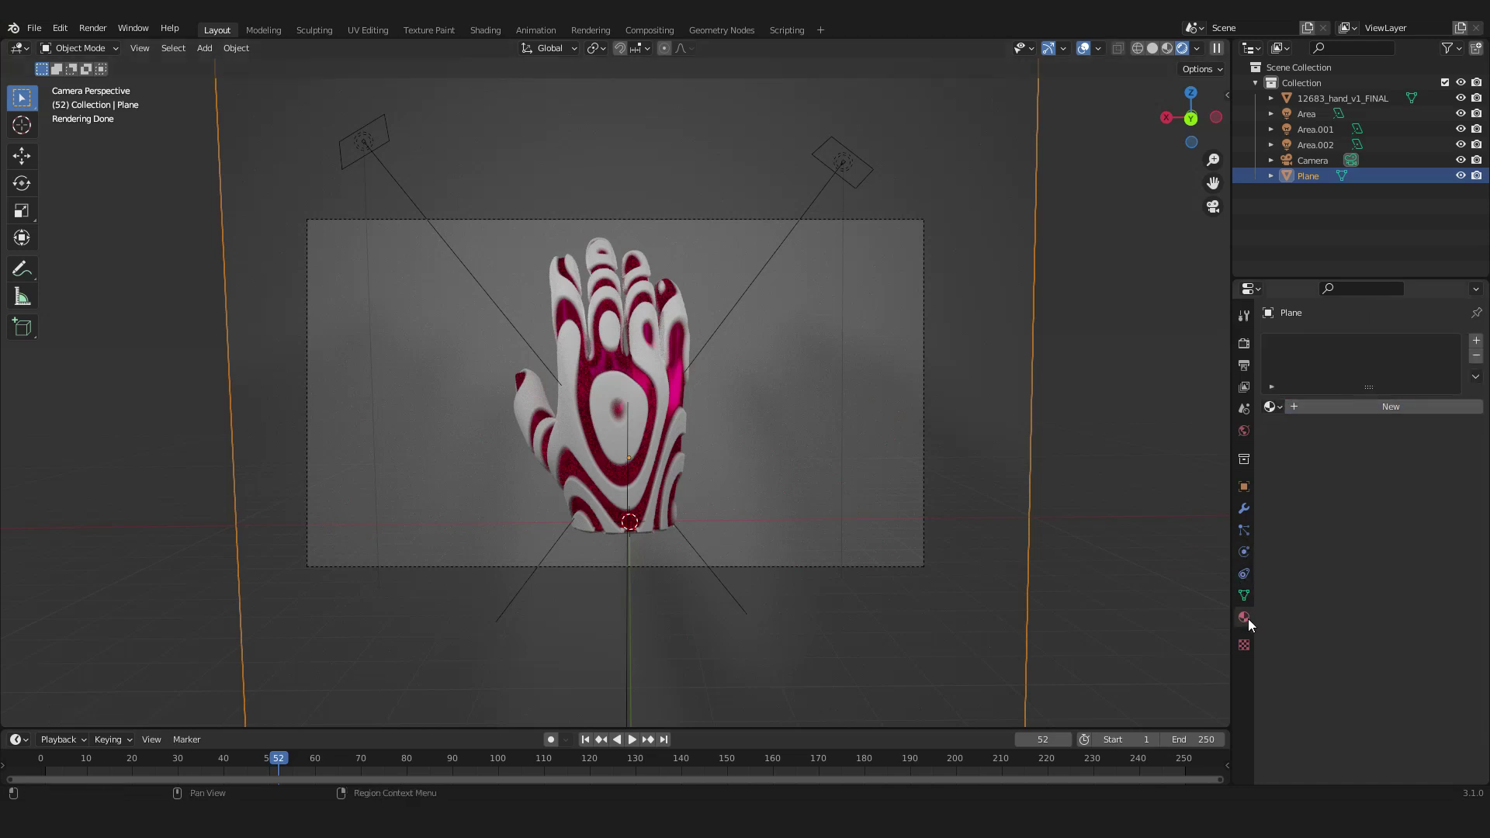
{"action": "left_click", "coordinate": [1375, 408]}
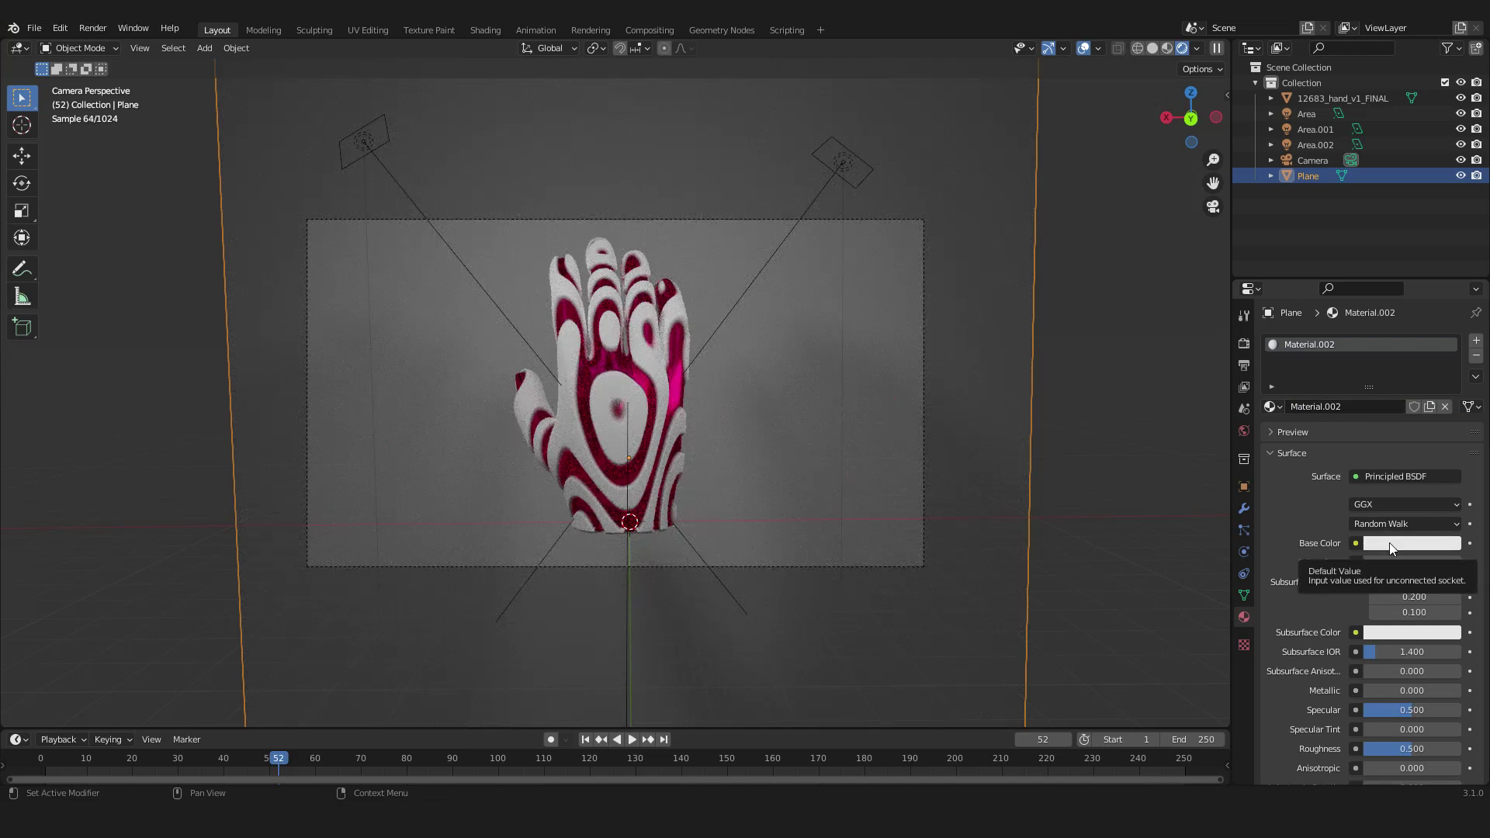
{"action": "left_click", "coordinate": [1390, 543]}
{"action": "left_click_drag", "start_coordinate": [1392, 381], "coordinate": [1418, 422]}
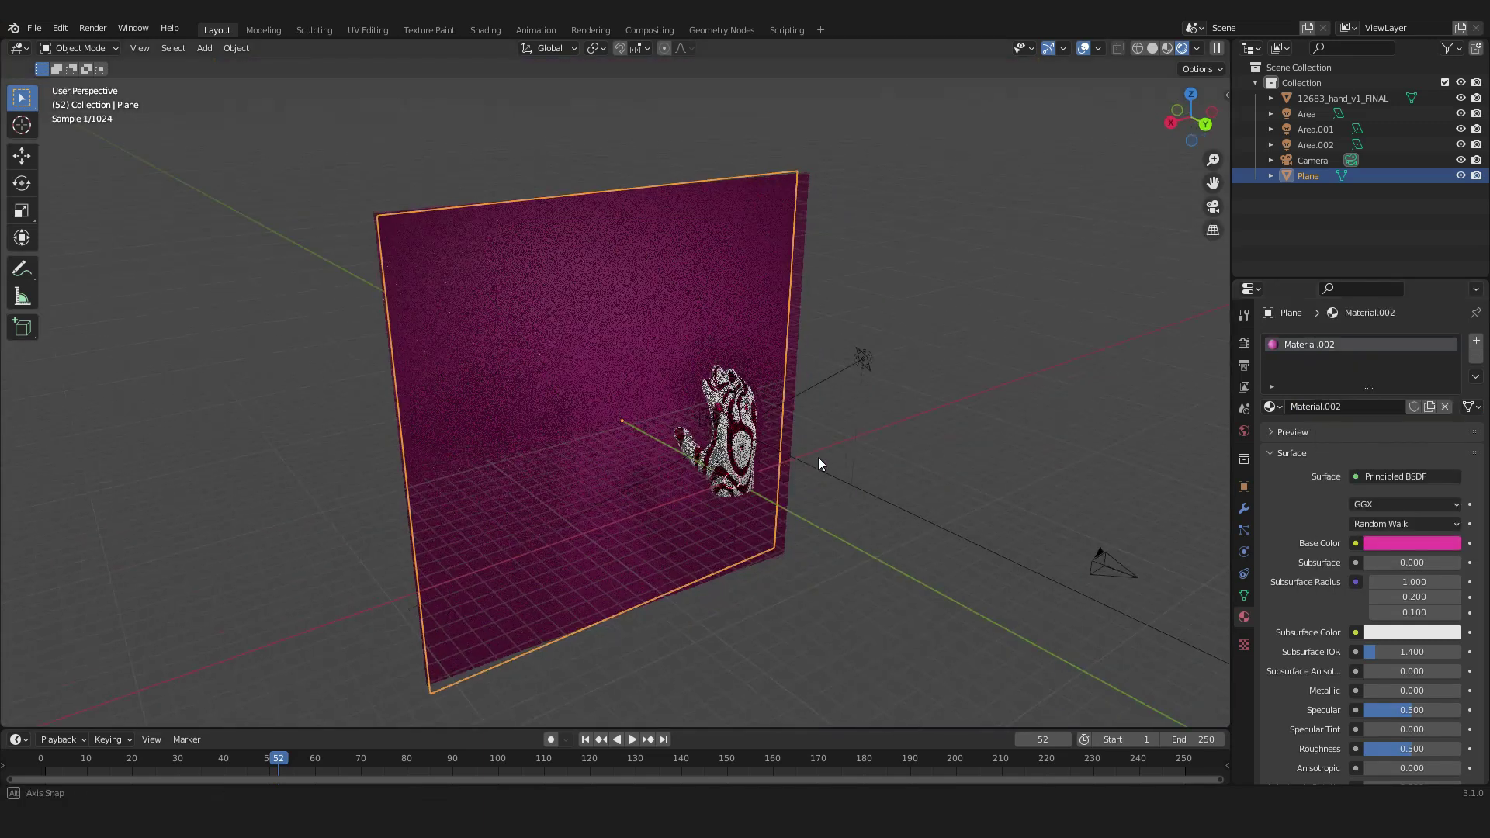
- Set the backdrop material's roughness to 1.000 and deselect the plane
{"action": "middle_click_drag", "start_coordinate": [818, 458], "coordinate": [838, 458]}
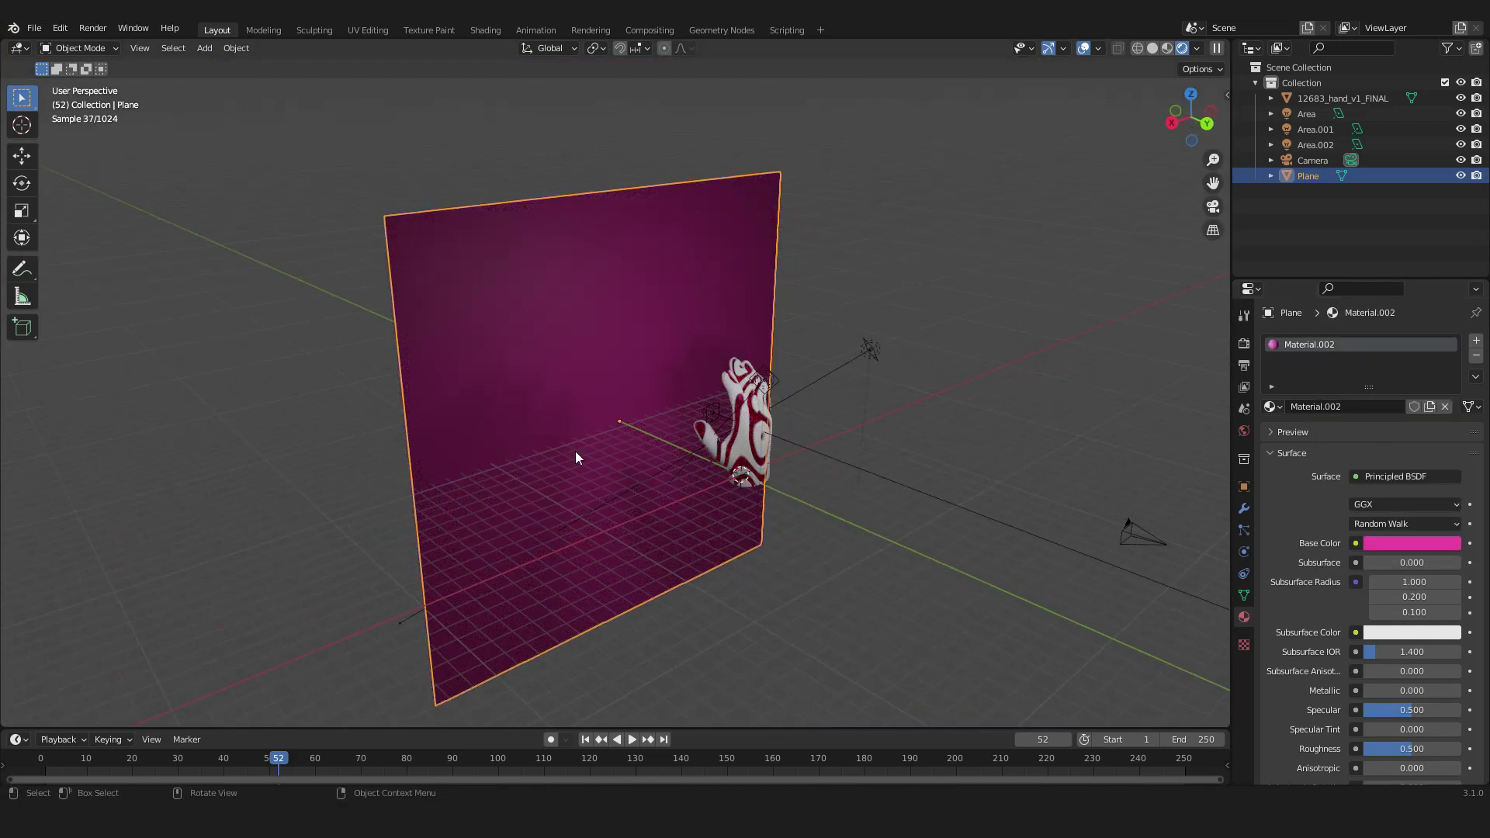
{"action": "middle_click_drag", "start_coordinate": [714, 334], "coordinate": [730, 331]}
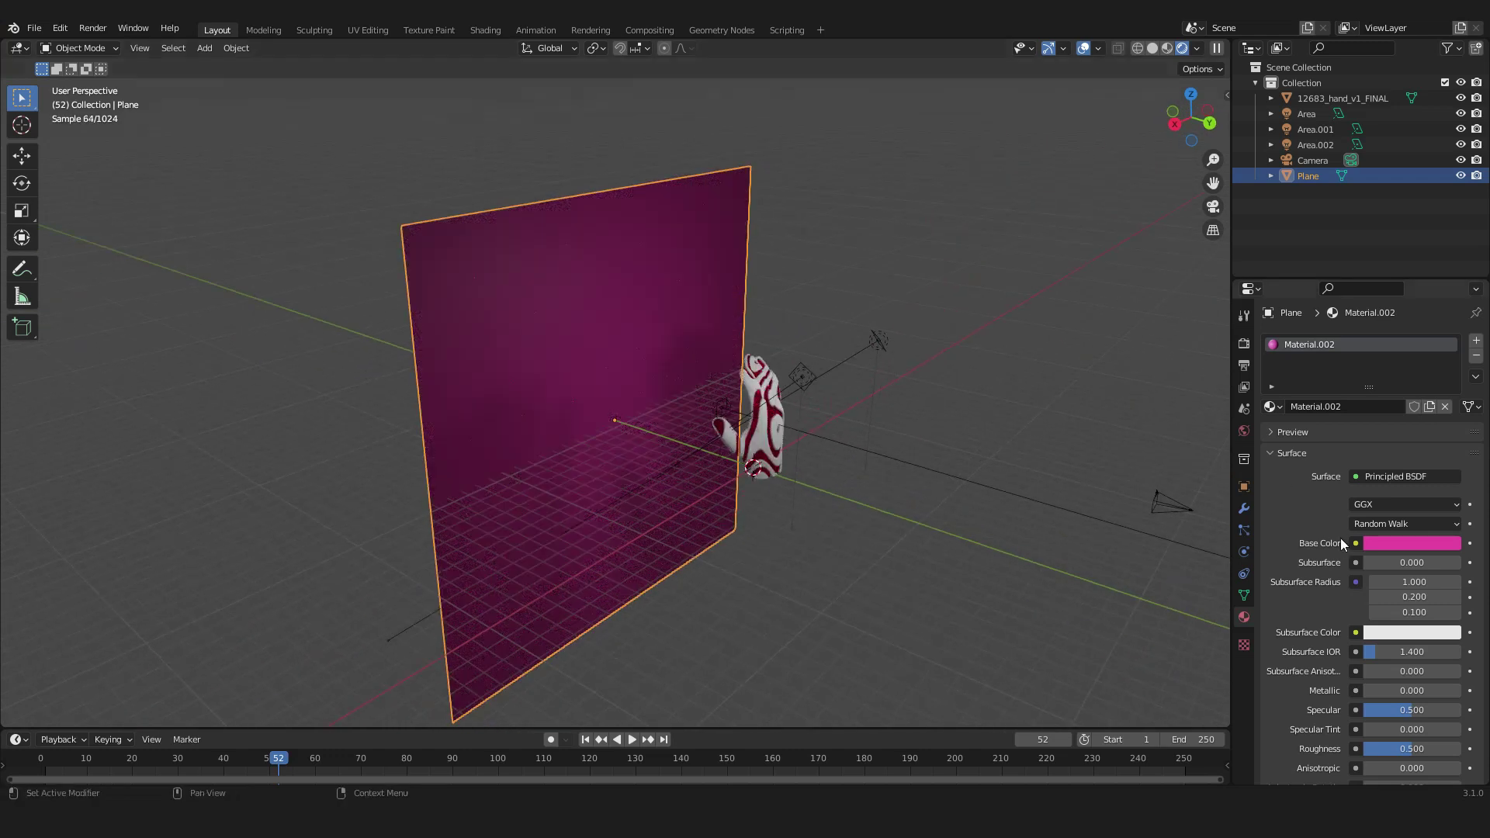
{"action": "scroll", "coordinate": [1351, 555], "scroll_direction": "down", "scroll_amount": 5}
{"action": "left_click_drag", "start_coordinate": [1396, 595], "coordinate": [1459, 595]}
{"action": "left_click", "coordinate": [948, 320]}
- Add an area light and move it along Y between the hand and the backdrop, and up along Z near the backdrop's upper edge
{"action": "middle_click_drag", "start_coordinate": [948, 319], "coordinate": [935, 311]}
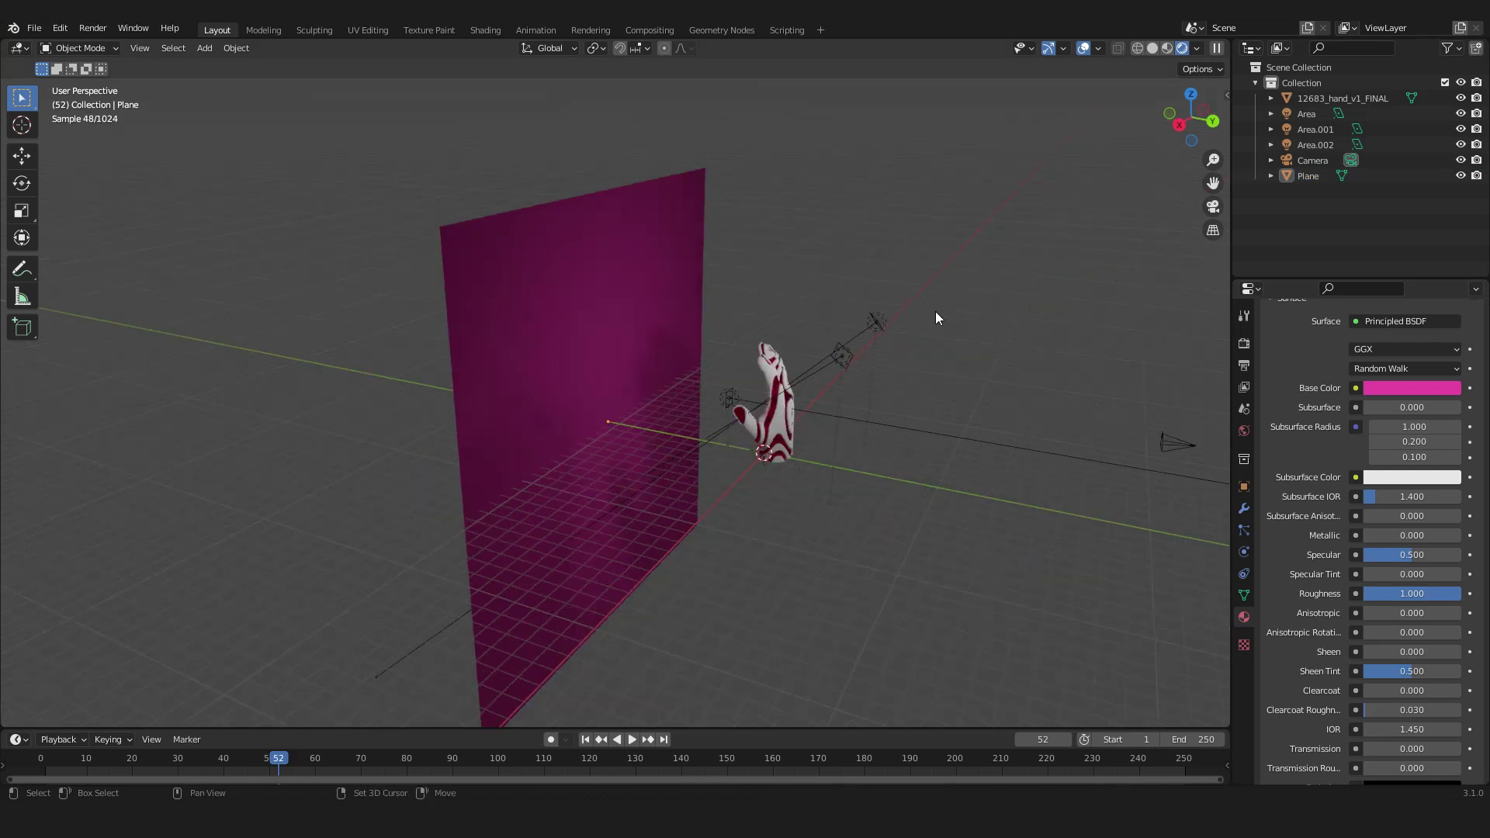
{"action": "key", "text": "shift+a"}
{"action": "mouse_move", "coordinate": [914, 504]}
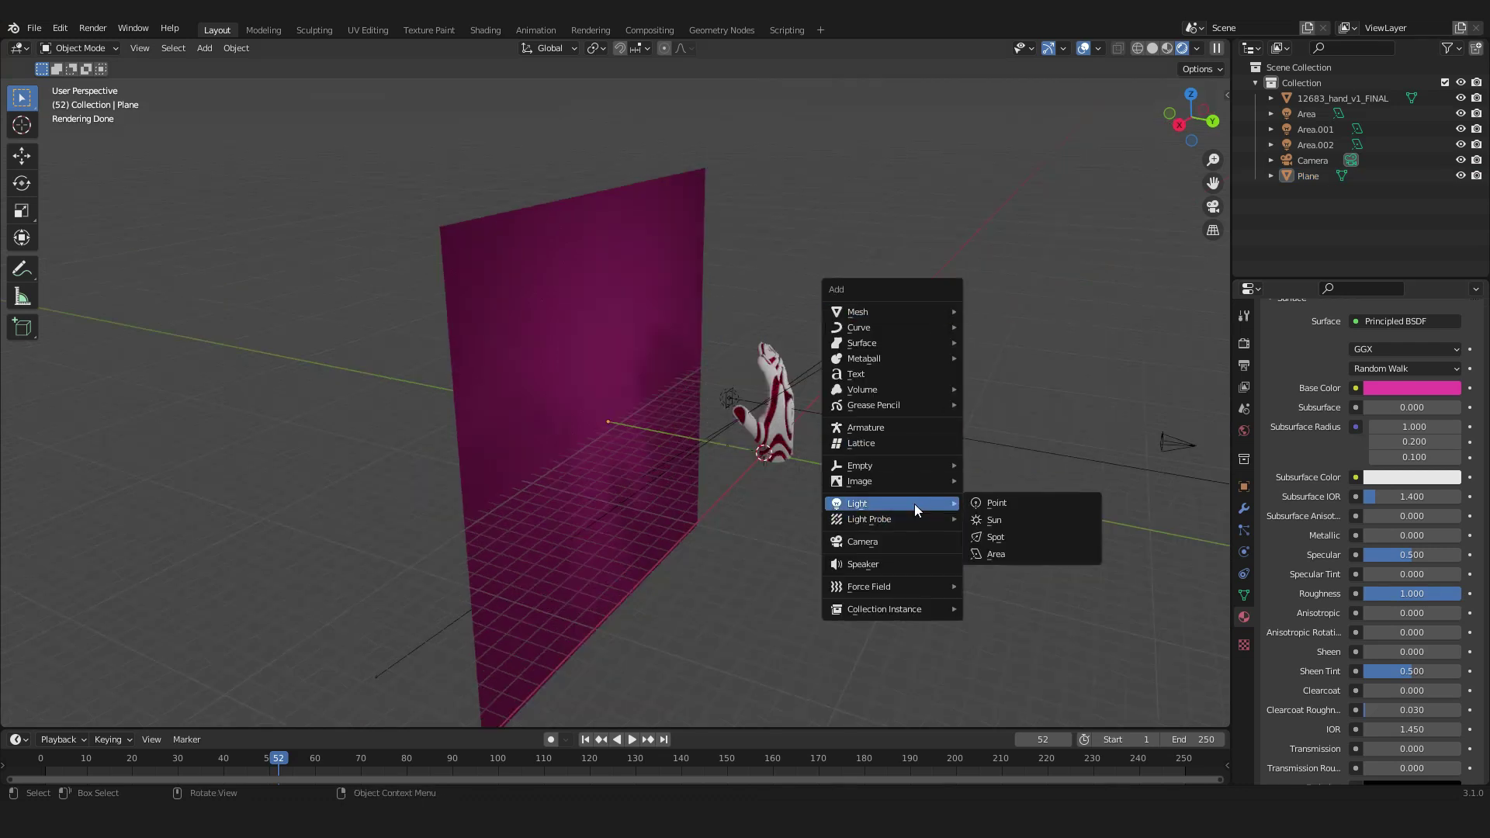
{"action": "left_click", "coordinate": [1000, 554]}
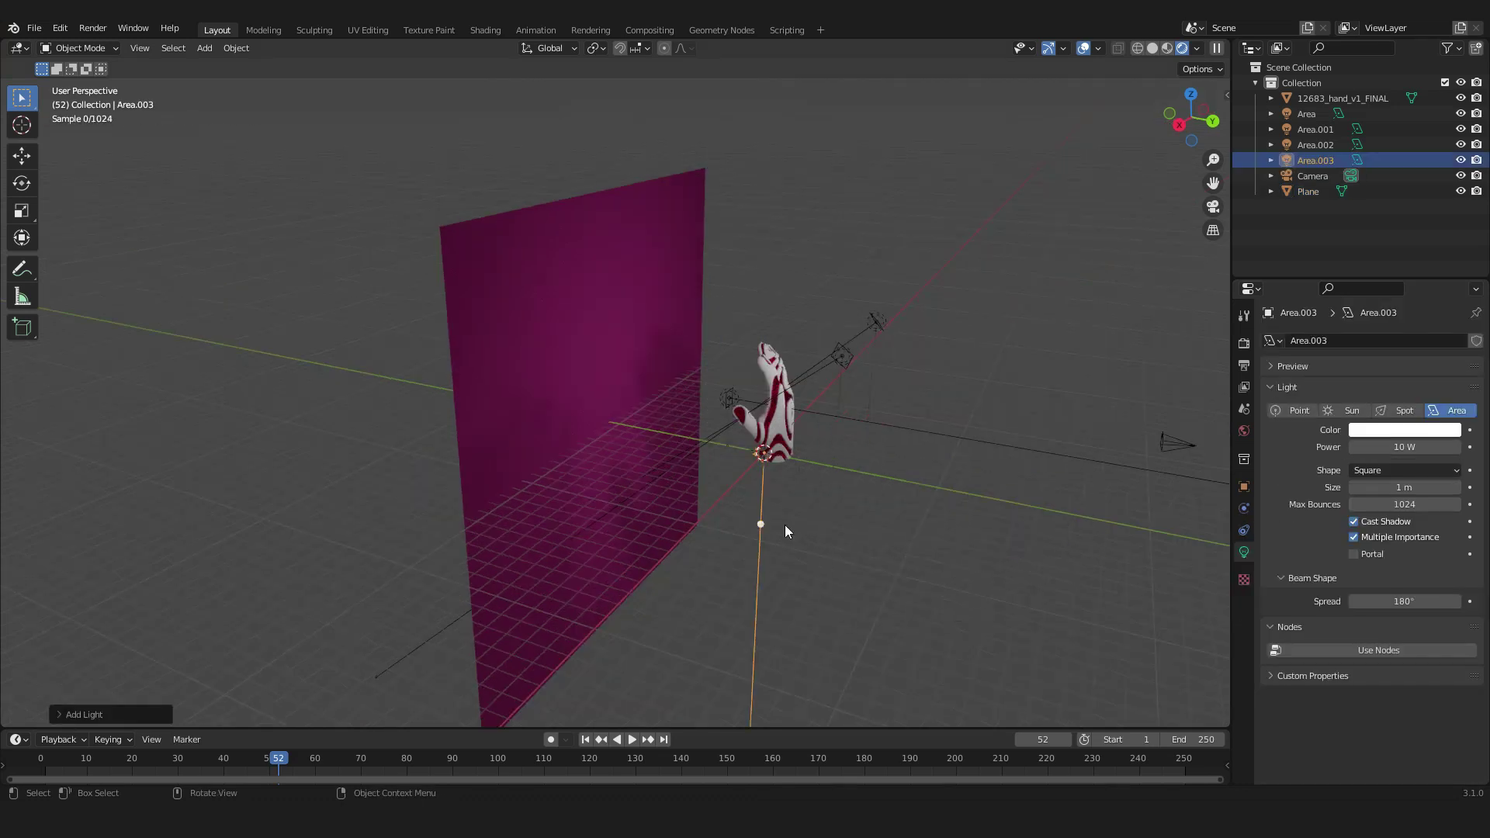
{"action": "key", "text": "g"}
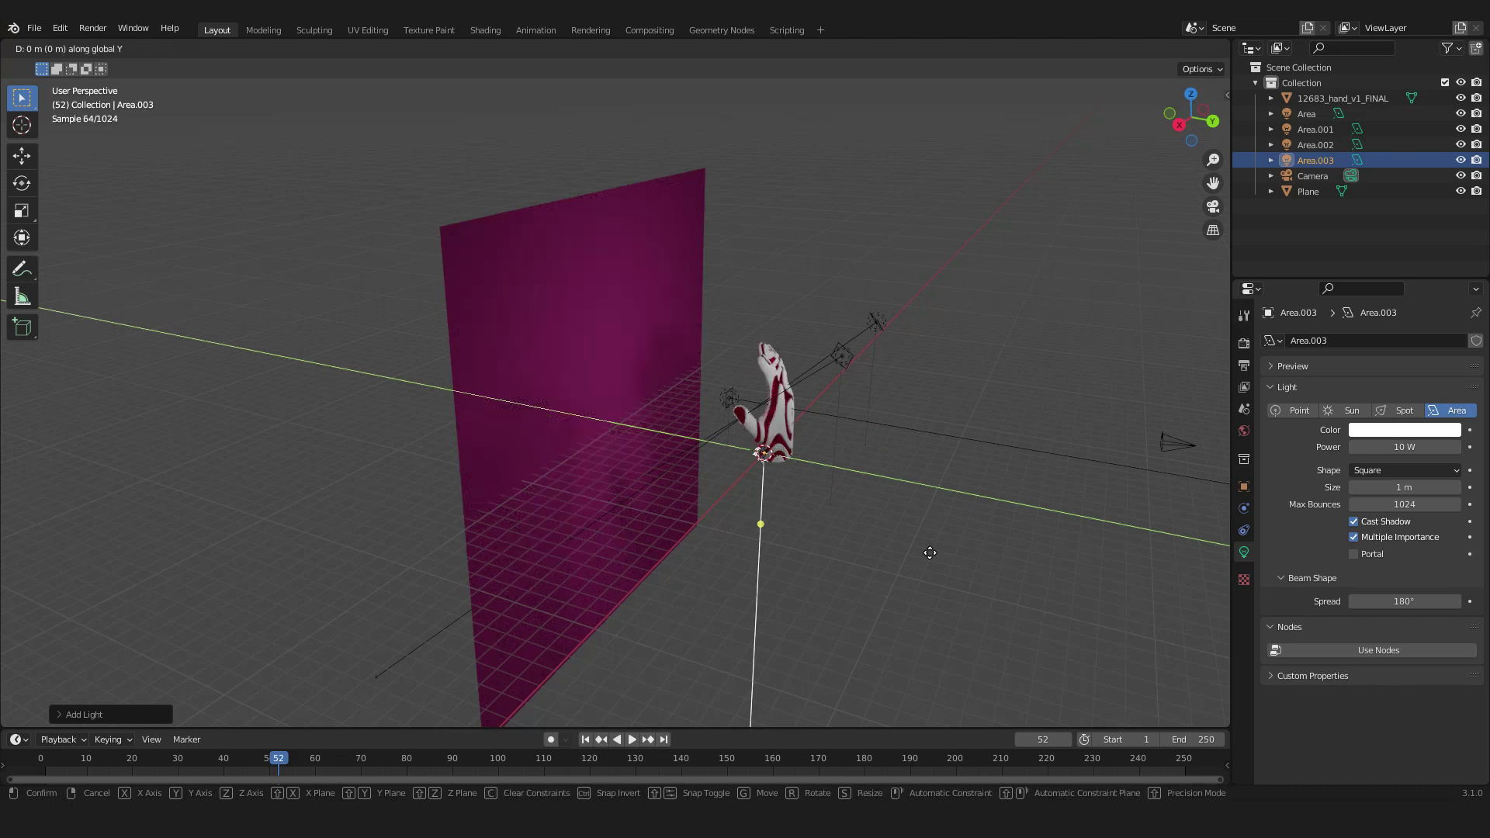
{"action": "left_click", "coordinate": [827, 551]}
{"action": "key", "text": "g"}
{"action": "key", "text": "z"}
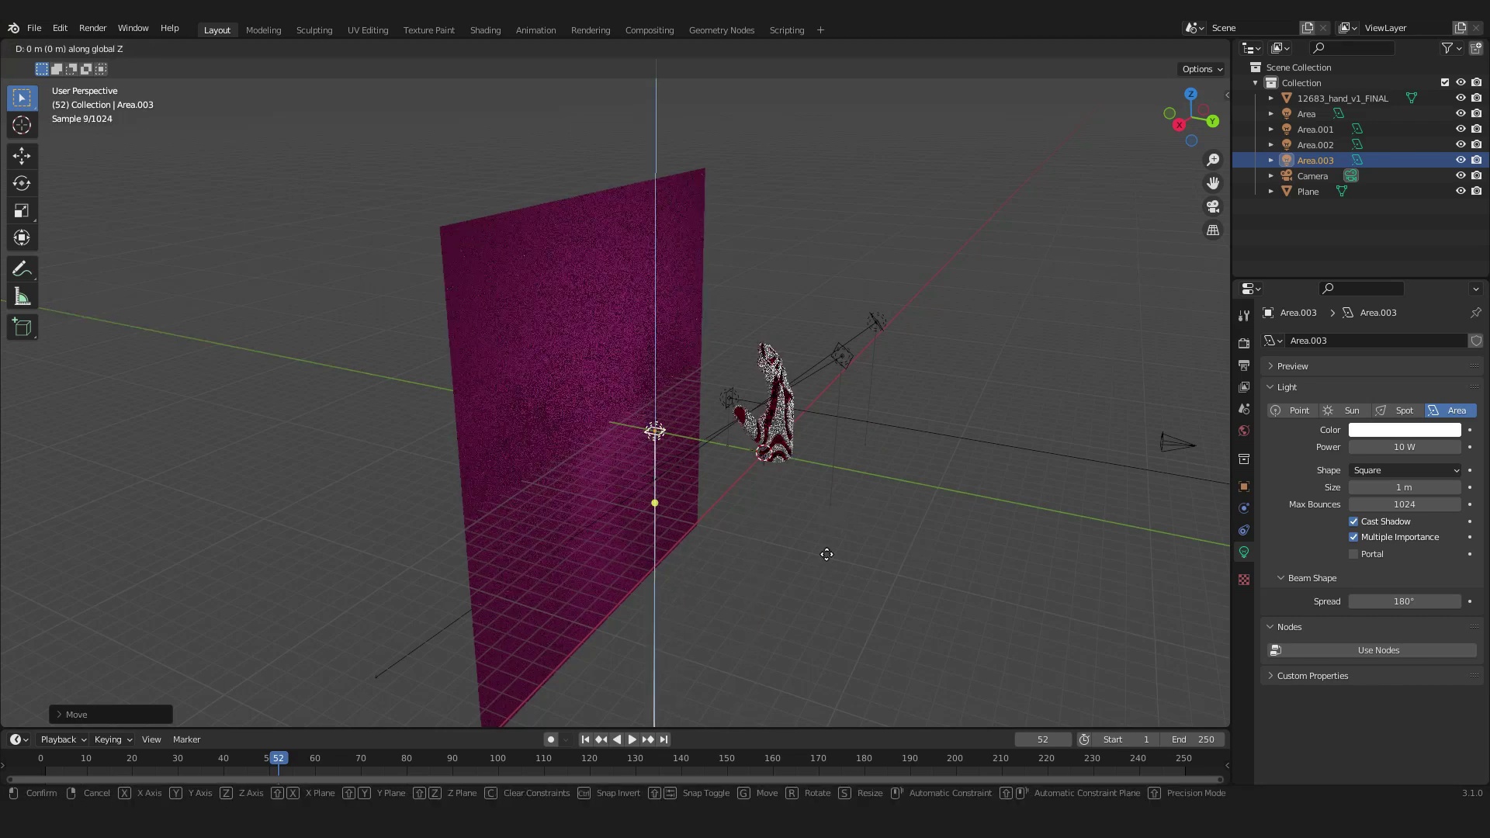
{"action": "left_click", "coordinate": [826, 303]}
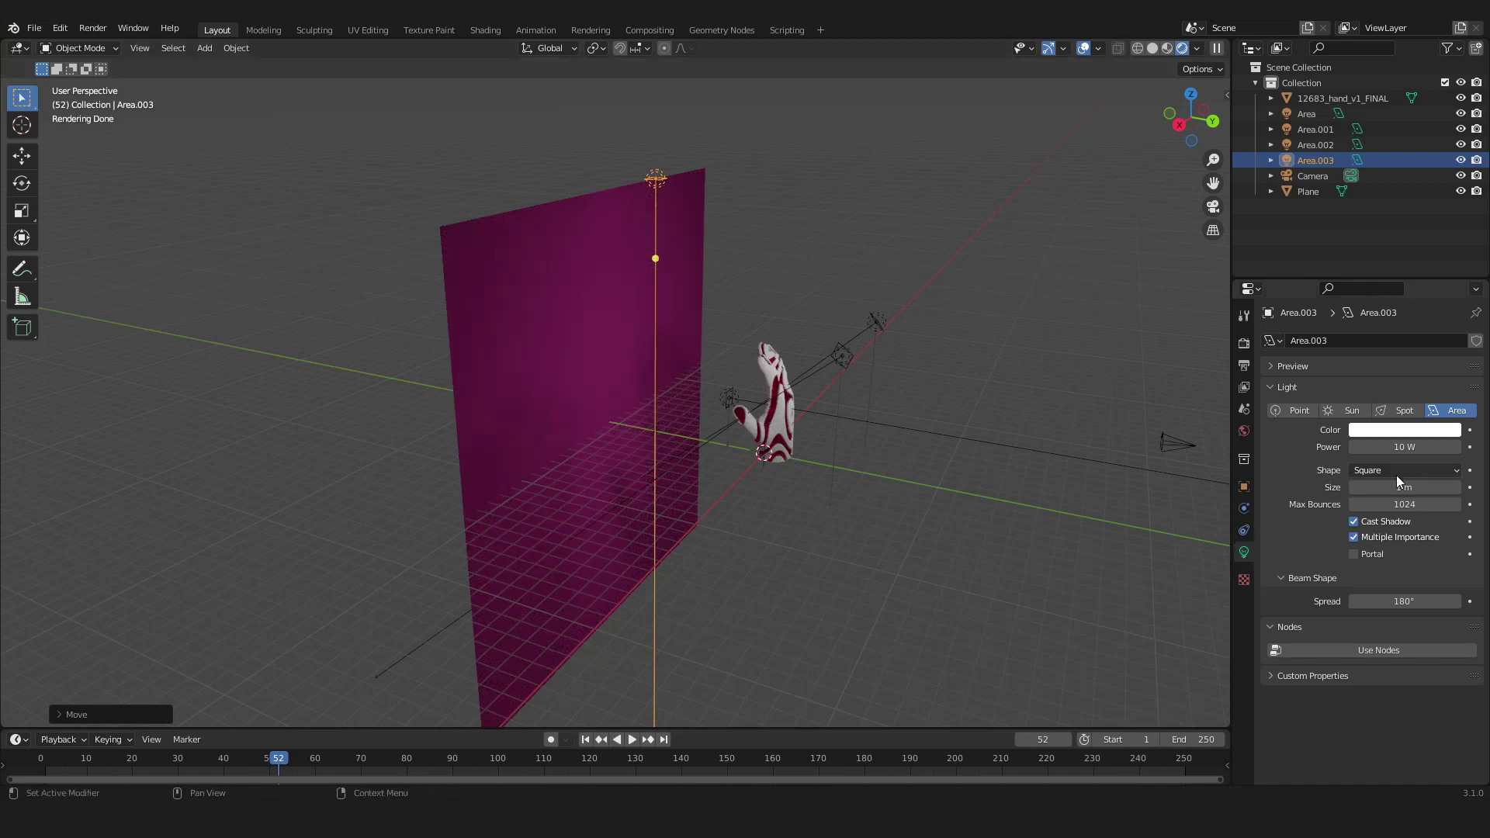
- Set the new area light's power to 1000 W and look through the camera
{"action": "left_click", "coordinate": [1399, 447]}
{"action": "type", "text": "1000"}
{"action": "key", "text": "Return"}
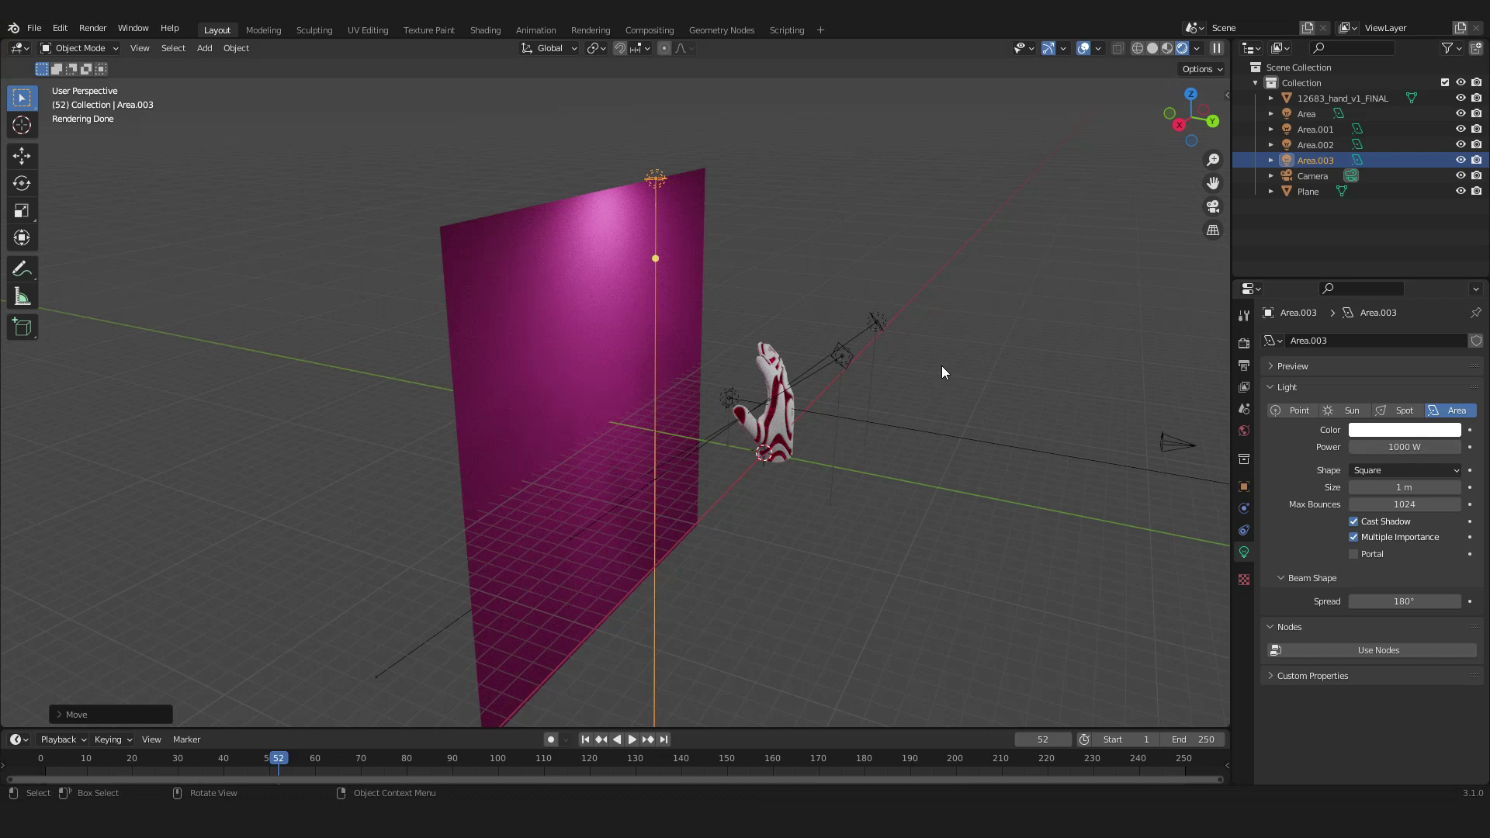
{"action": "key", "text": "KP_0"}
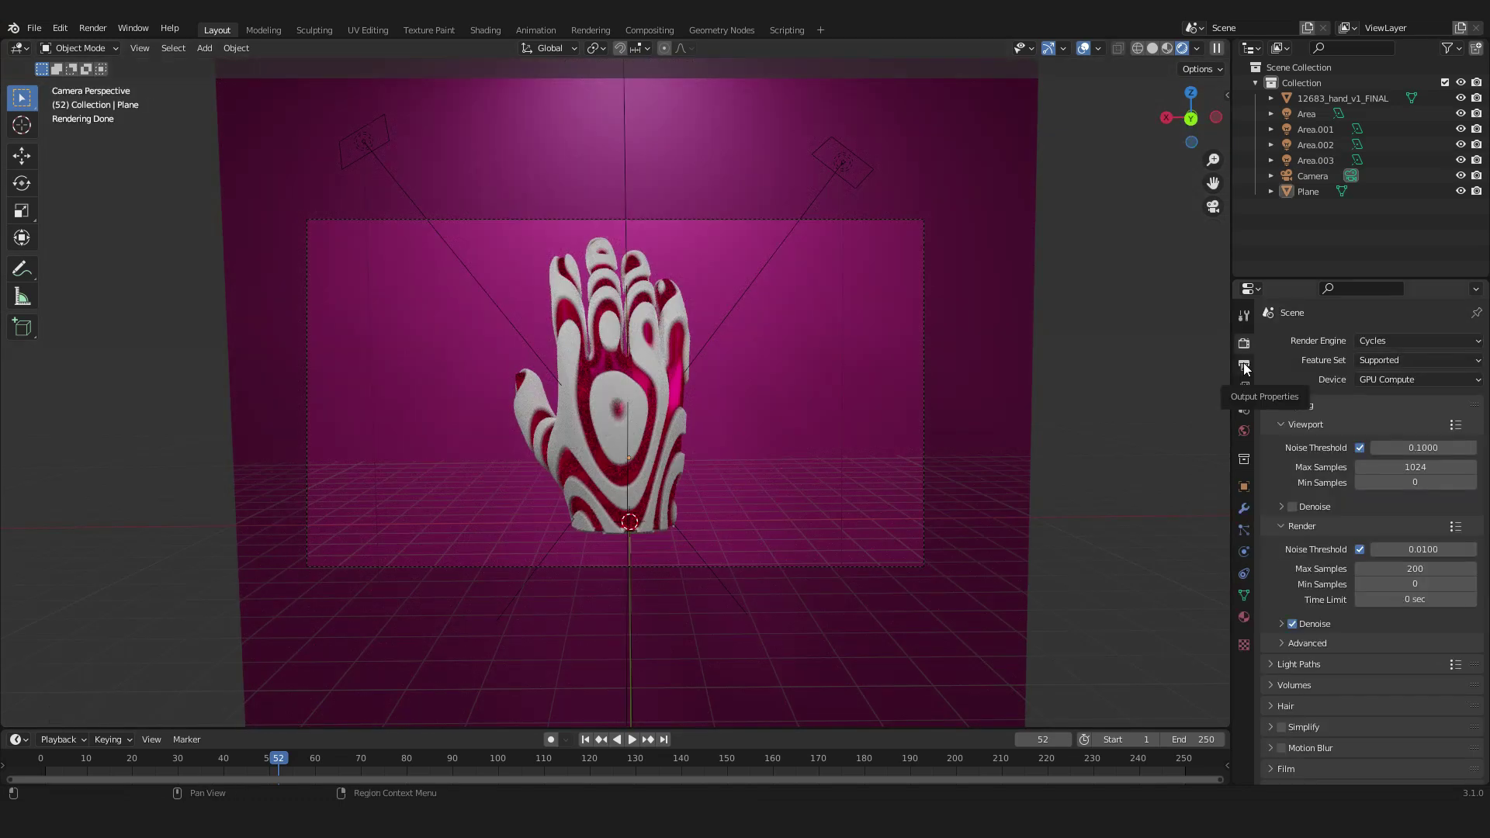
- Set the render output folder to D:\LIMO\Cosas en proceso\Manitapulga oficial\ and bring up the render commands
{"action": "left_click", "coordinate": [1243, 364]}
{"action": "scroll", "coordinate": [1380, 478], "scroll_direction": "down", "scroll_amount": 2}
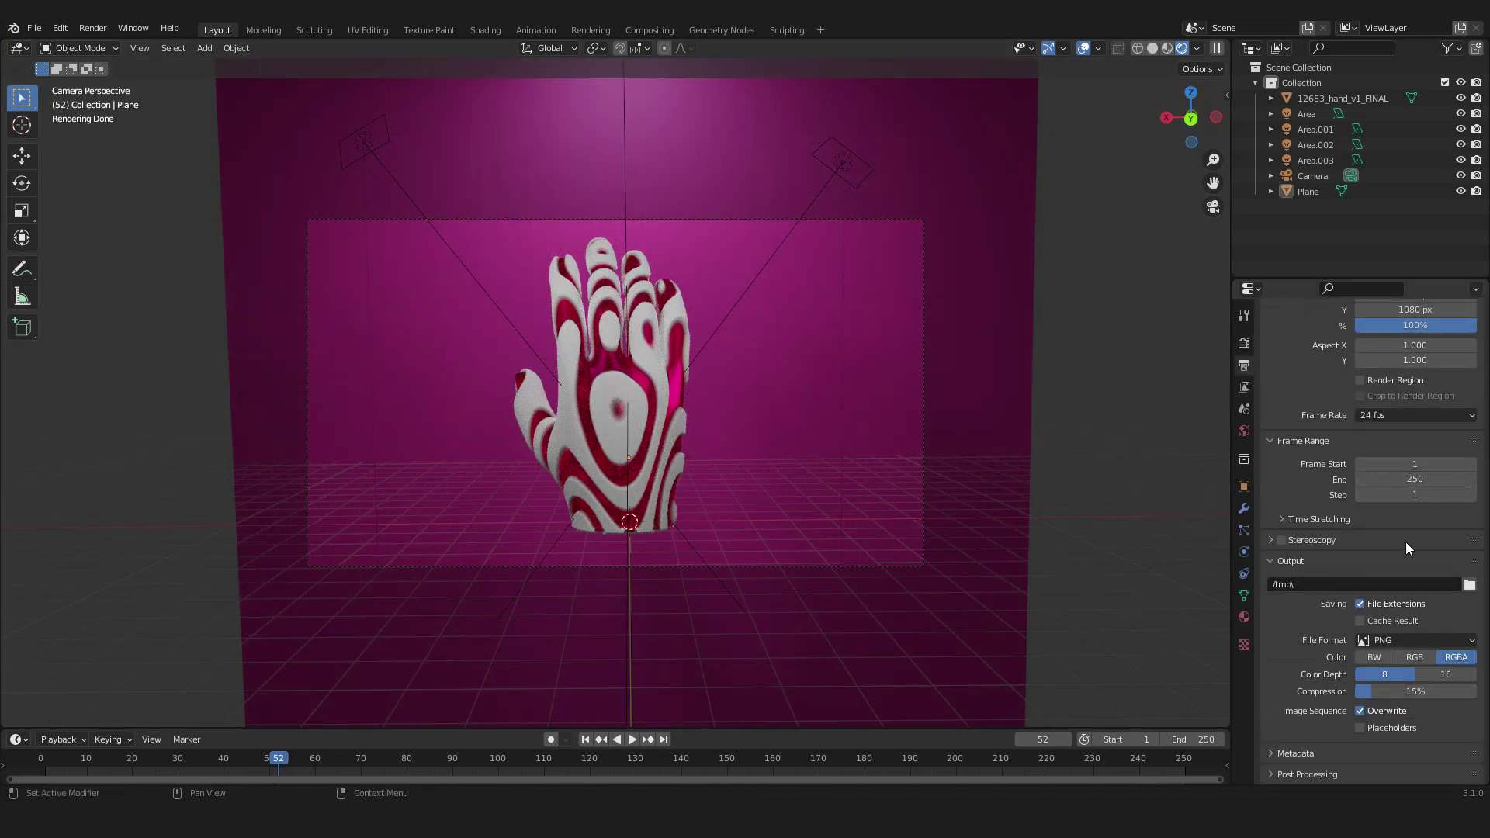
{"action": "left_click", "coordinate": [1468, 584]}
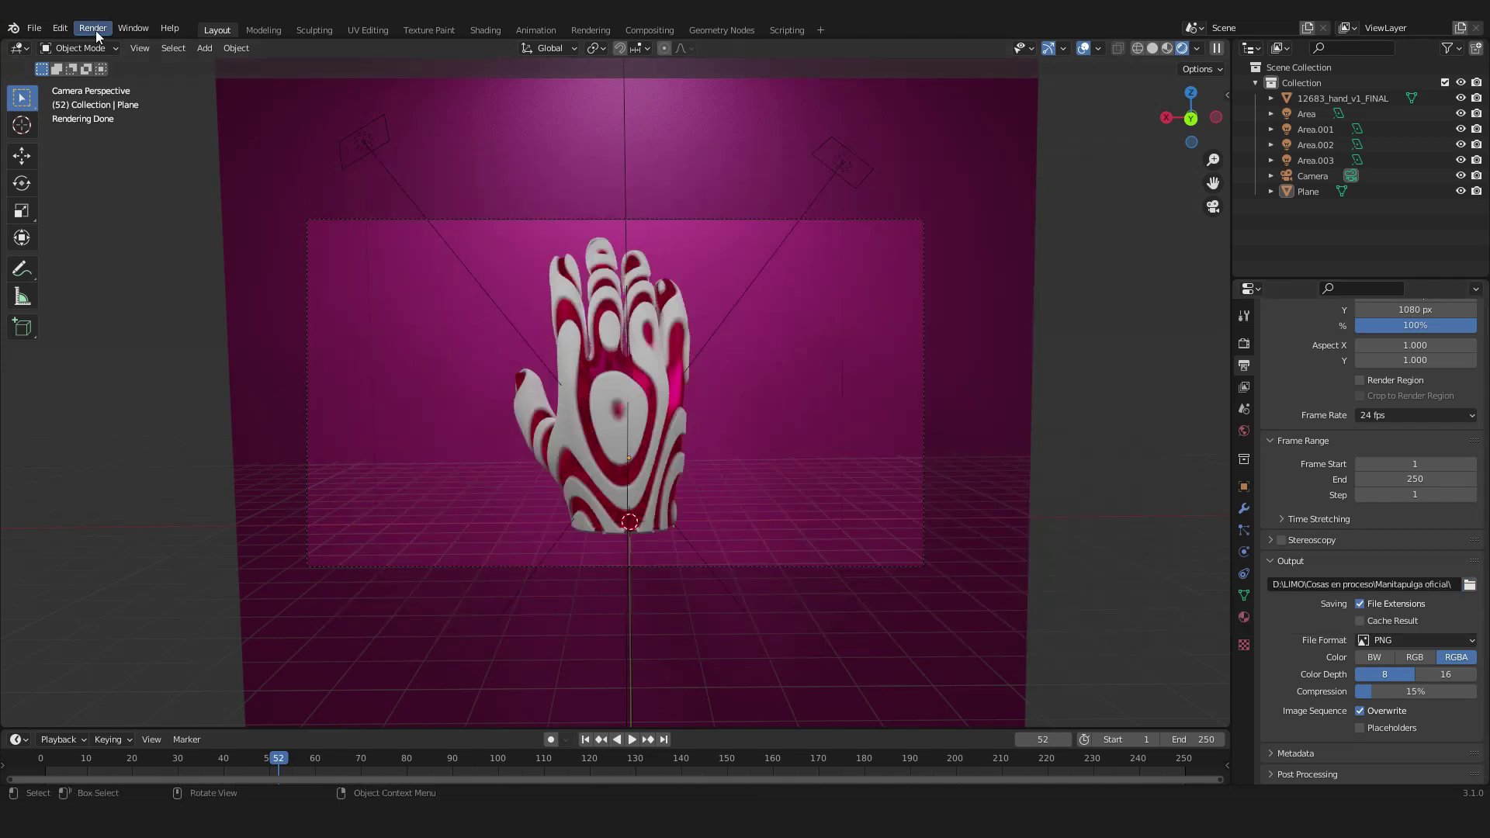
{"action": "left_click", "coordinate": [95, 30]}
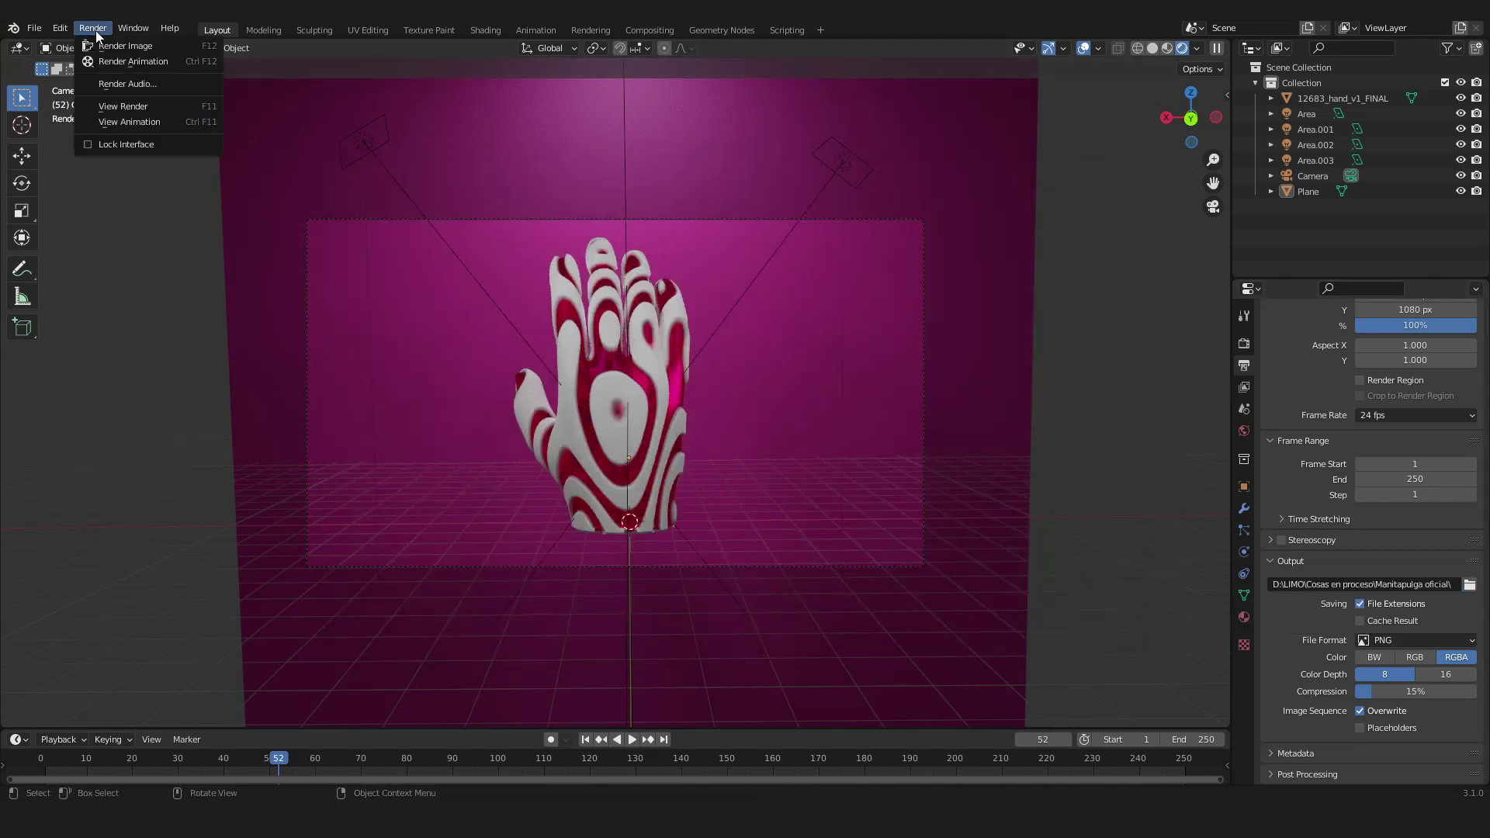